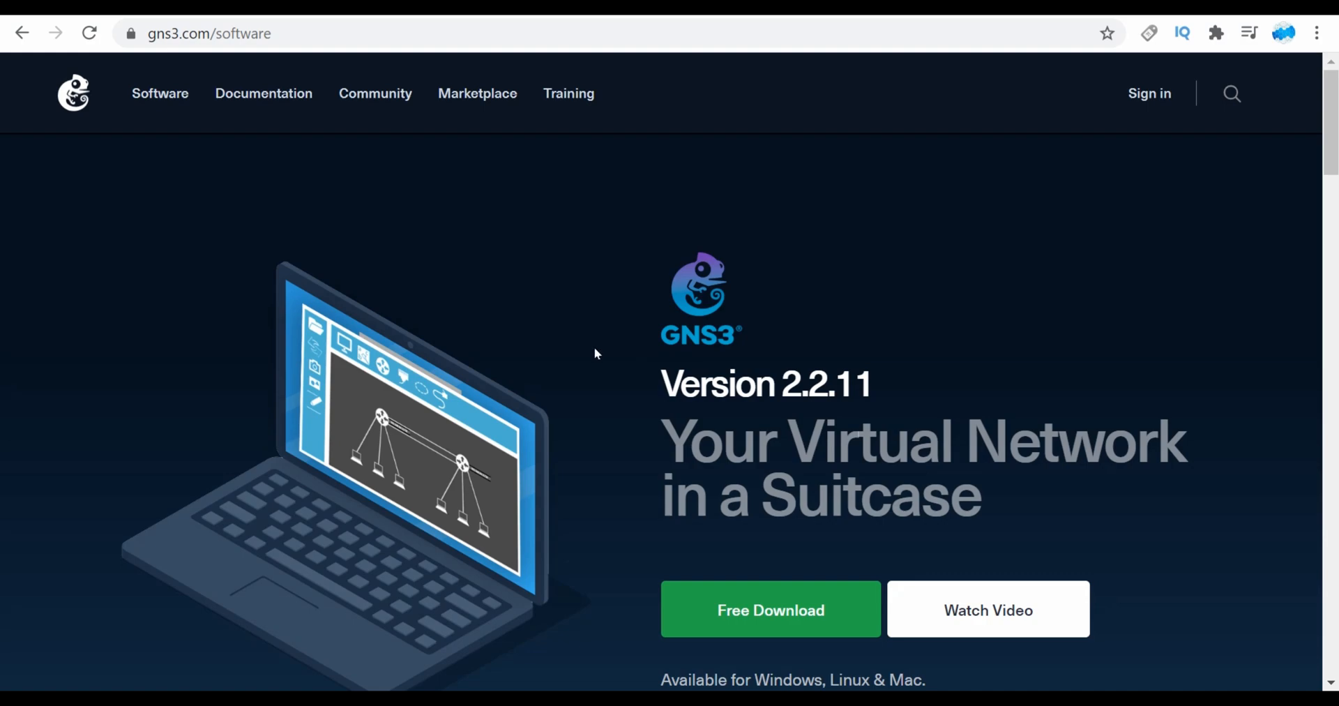
- View the GNS3 software page, switch to the YouTube video on installing GNS3, and highlight "Vmware Player 15.5.0" in its title
{"action": "scroll", "coordinate": [594, 353], "scroll_direction": "down", "scroll_amount": 2}
{"action": "scroll", "coordinate": [595, 353], "scroll_direction": "up", "scroll_amount": 1}
{"action": "scroll", "coordinate": [595, 353], "scroll_direction": "up", "scroll_amount": 1}
{"action": "left_click", "coordinate": [251, 7]}
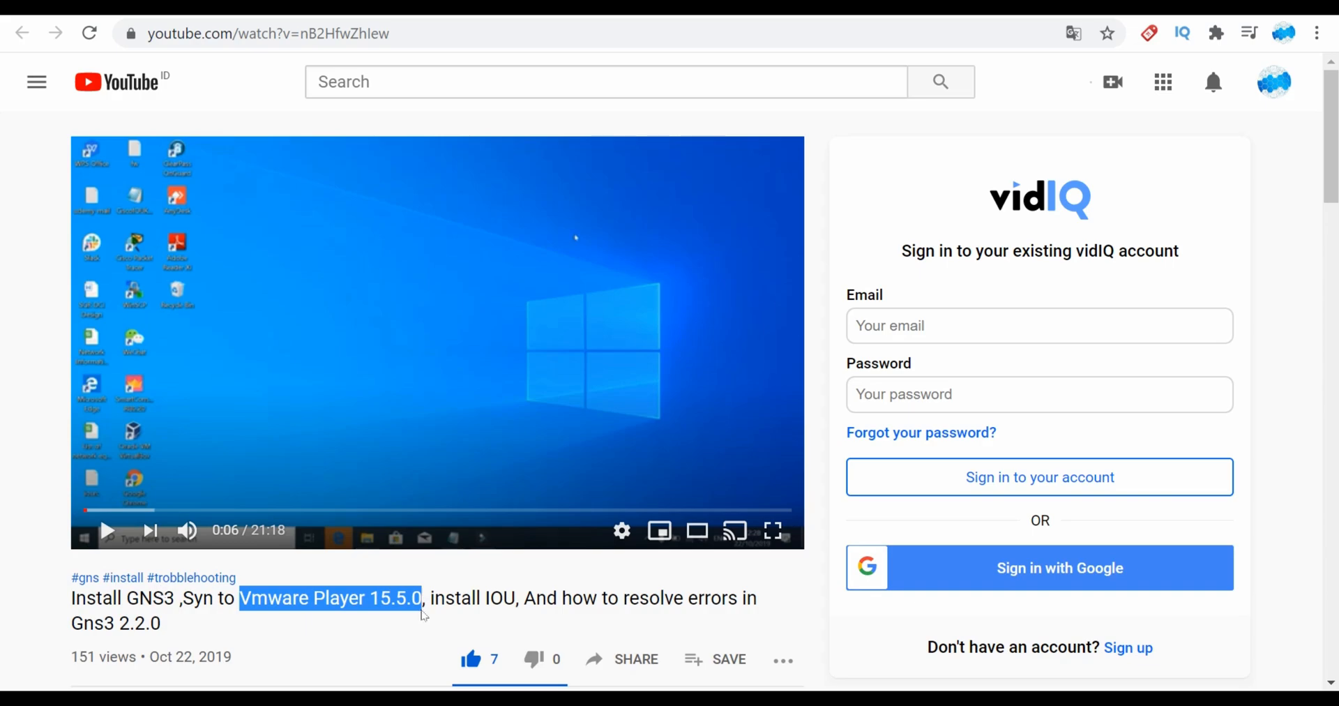
{"action": "left_click", "coordinate": [334, 616]}
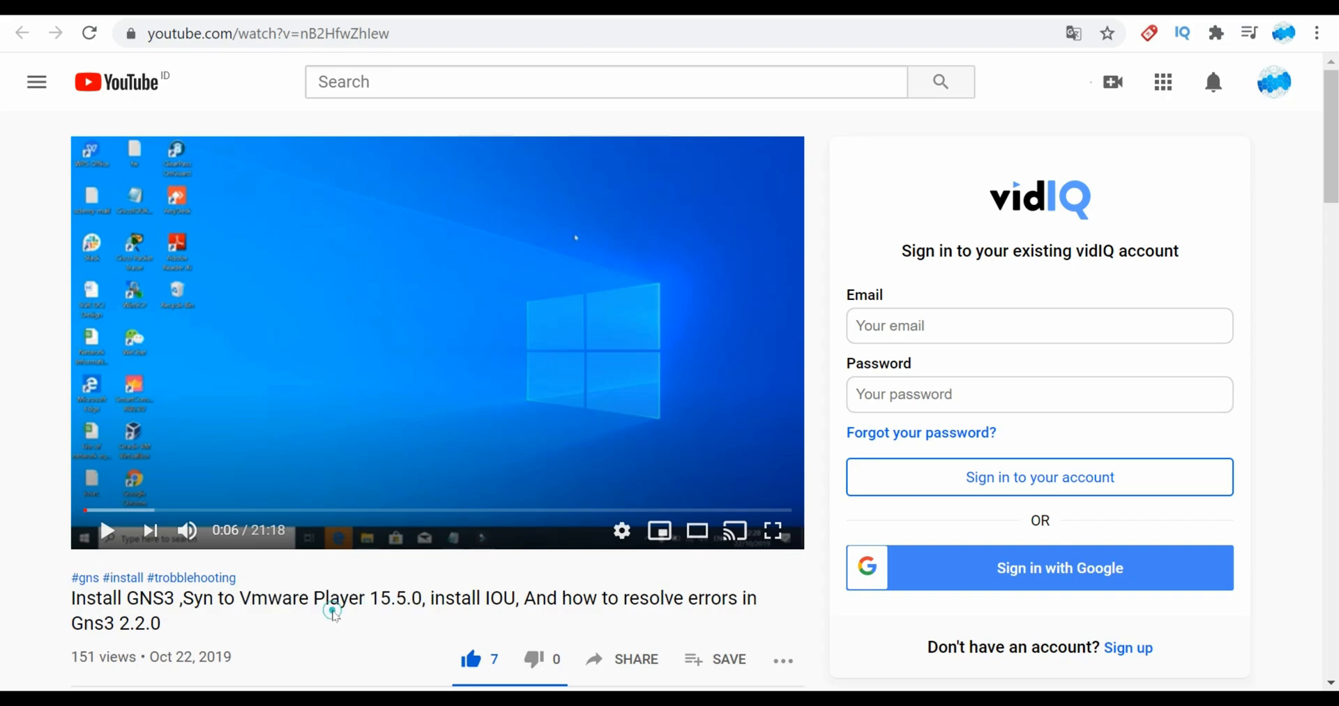
{"action": "left_click_drag", "start_coordinate": [235, 598], "coordinate": [423, 599]}
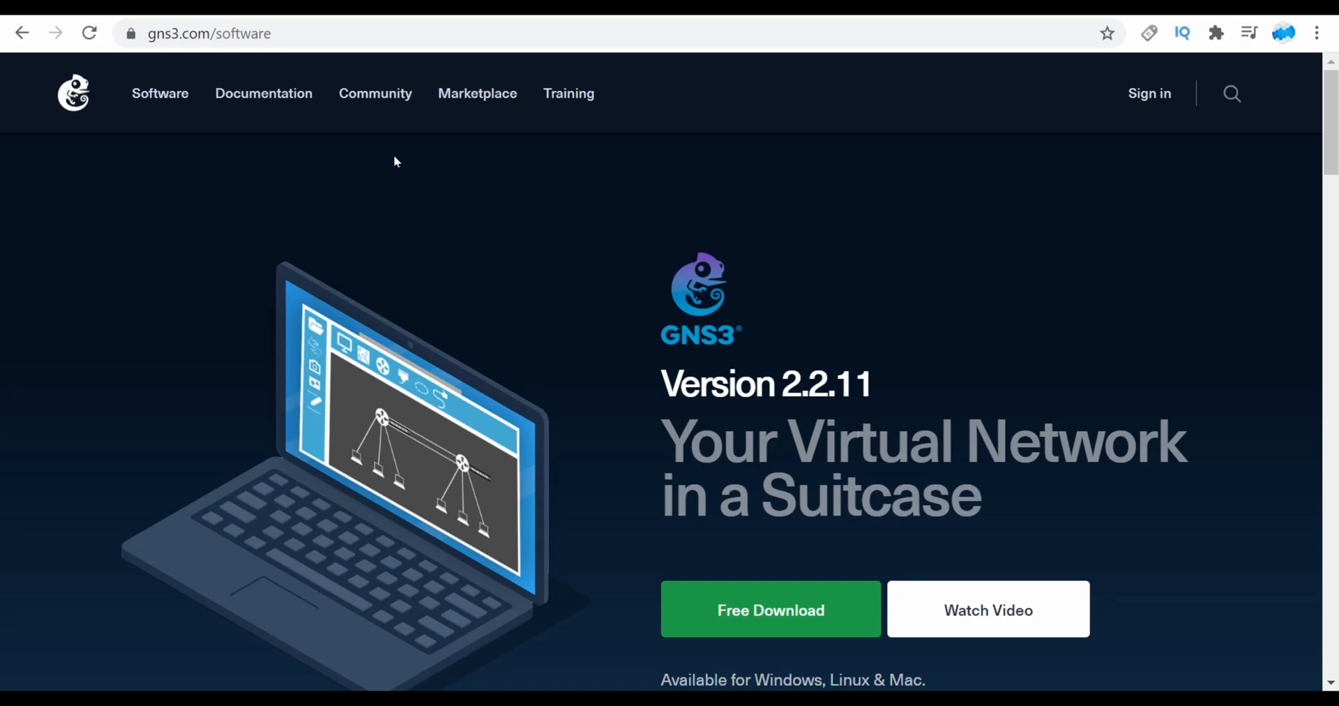
- Open the GNS3 documentation, search it for "req", and go to the Windows installation's Minimum Requirements section
{"action": "left_click", "coordinate": [294, 107]}
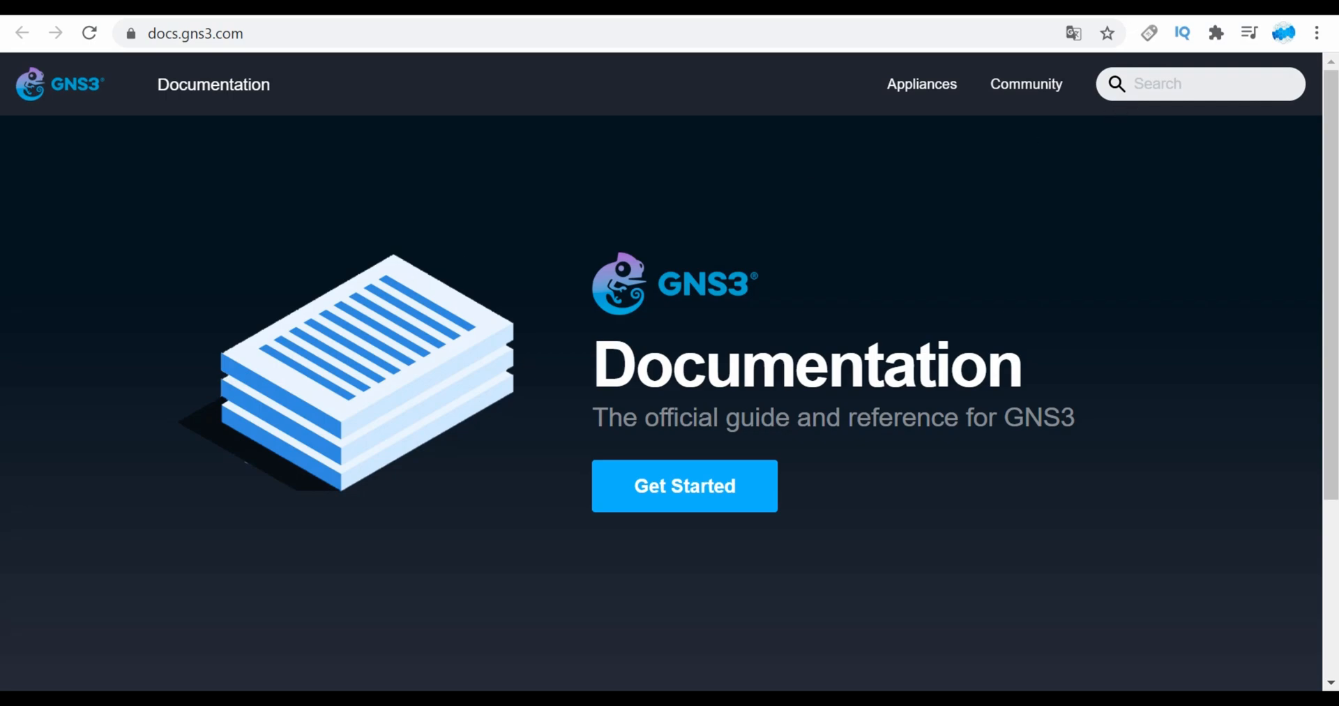
{"action": "left_click", "coordinate": [1185, 84]}
{"action": "type", "text": "req"}
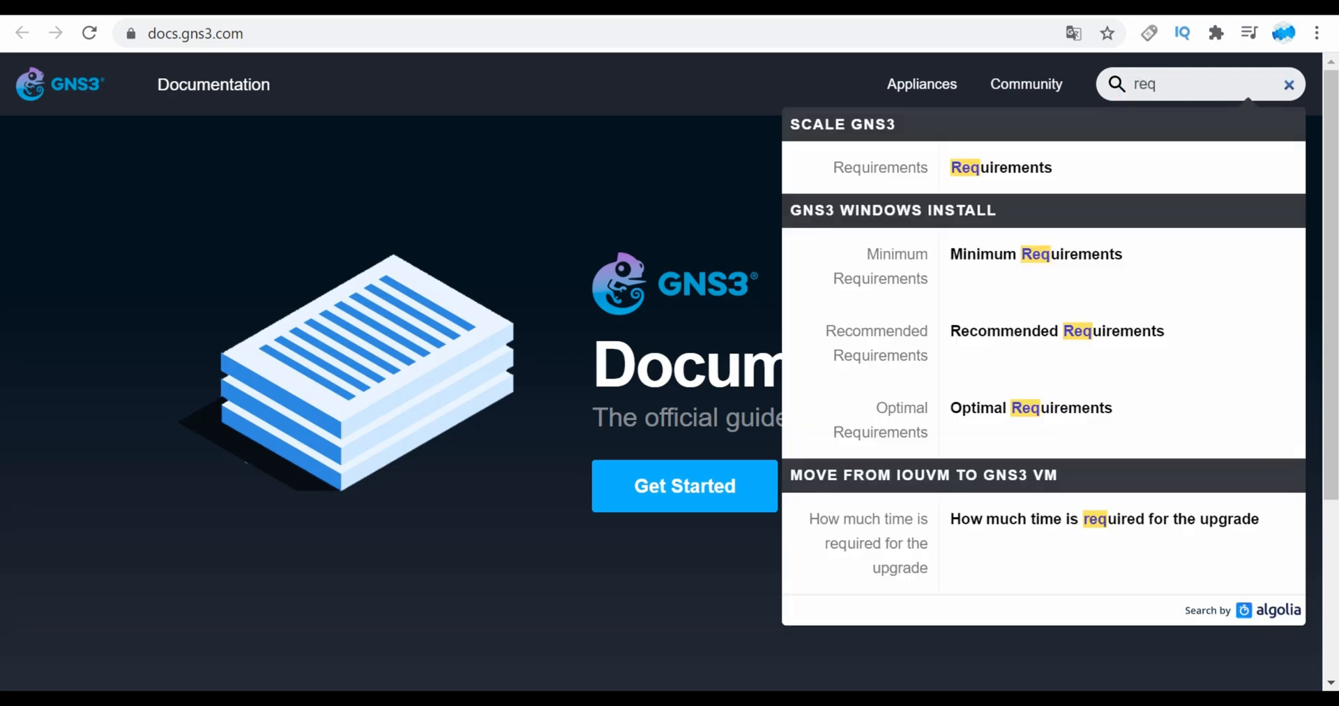
{"action": "left_click", "coordinate": [901, 229]}
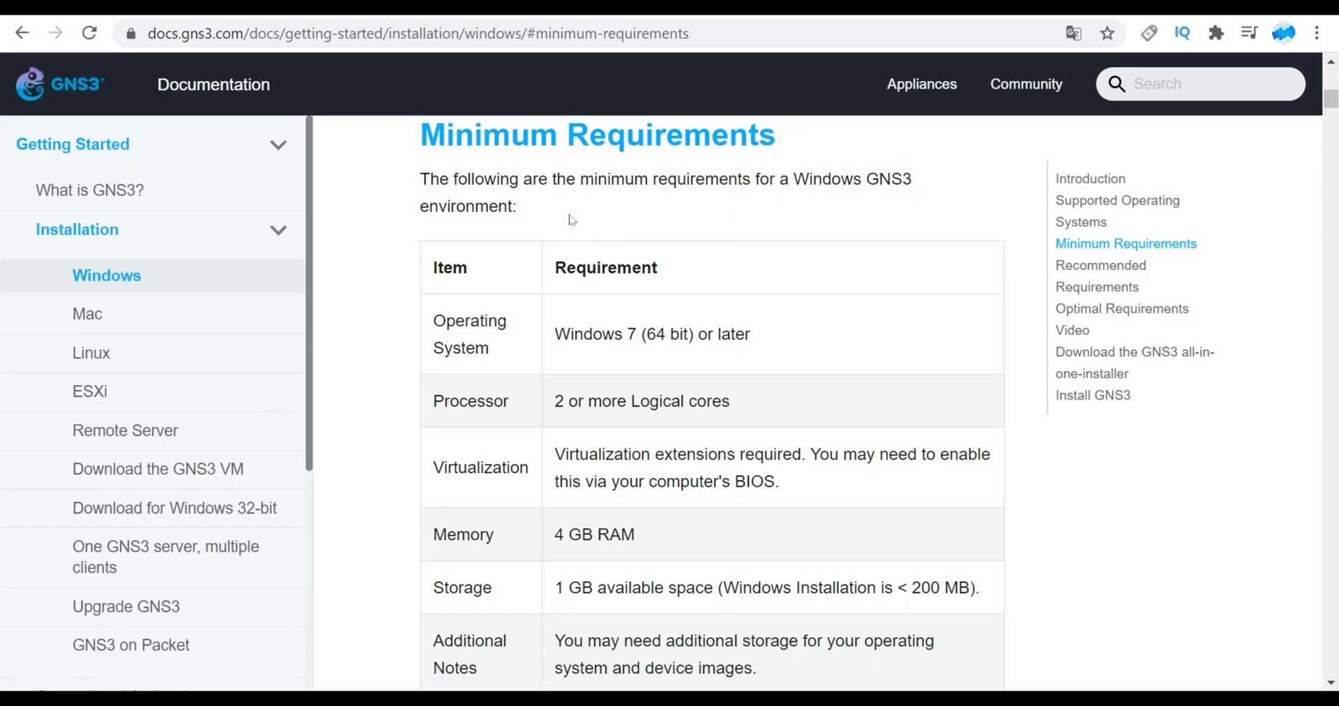
- Review the minimum Windows requirements table, highlighting the operating system, memory and virtualization entries
{"action": "left_click_drag", "start_coordinate": [555, 333], "coordinate": [636, 333]}
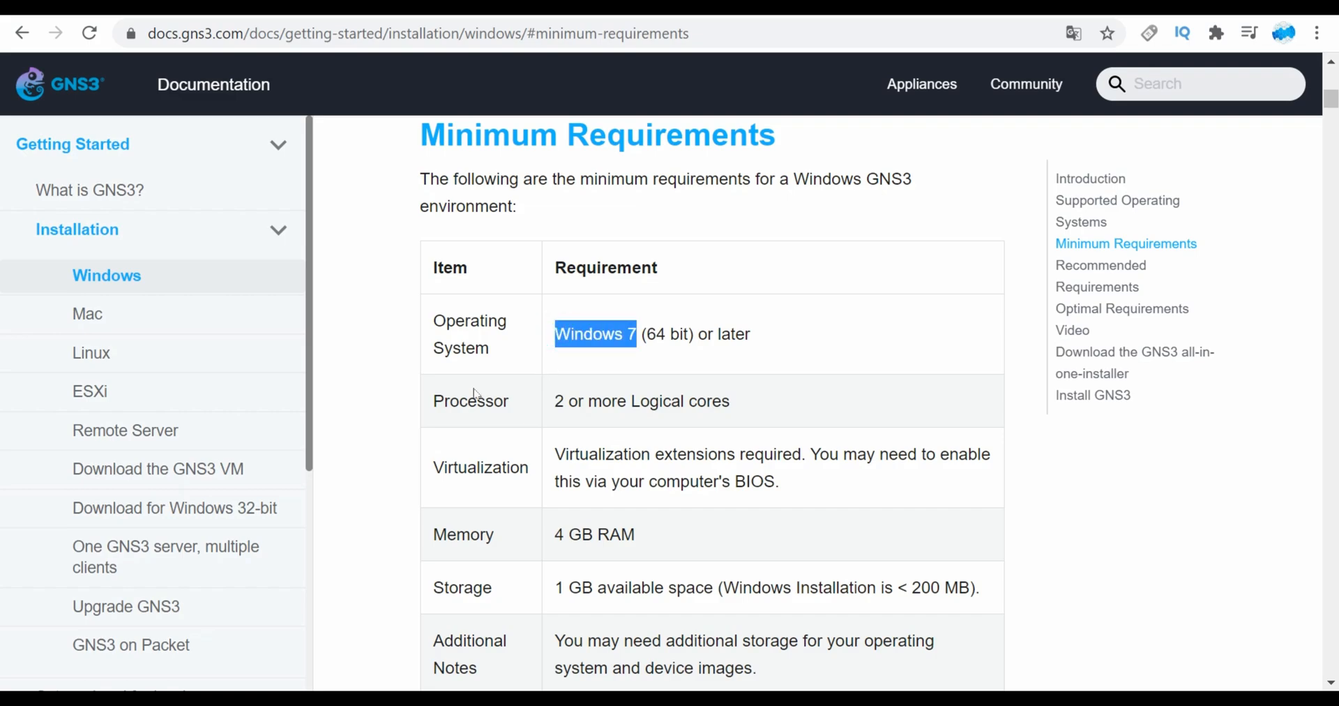
{"action": "scroll", "coordinate": [547, 438], "scroll_direction": "down", "scroll_amount": 1}
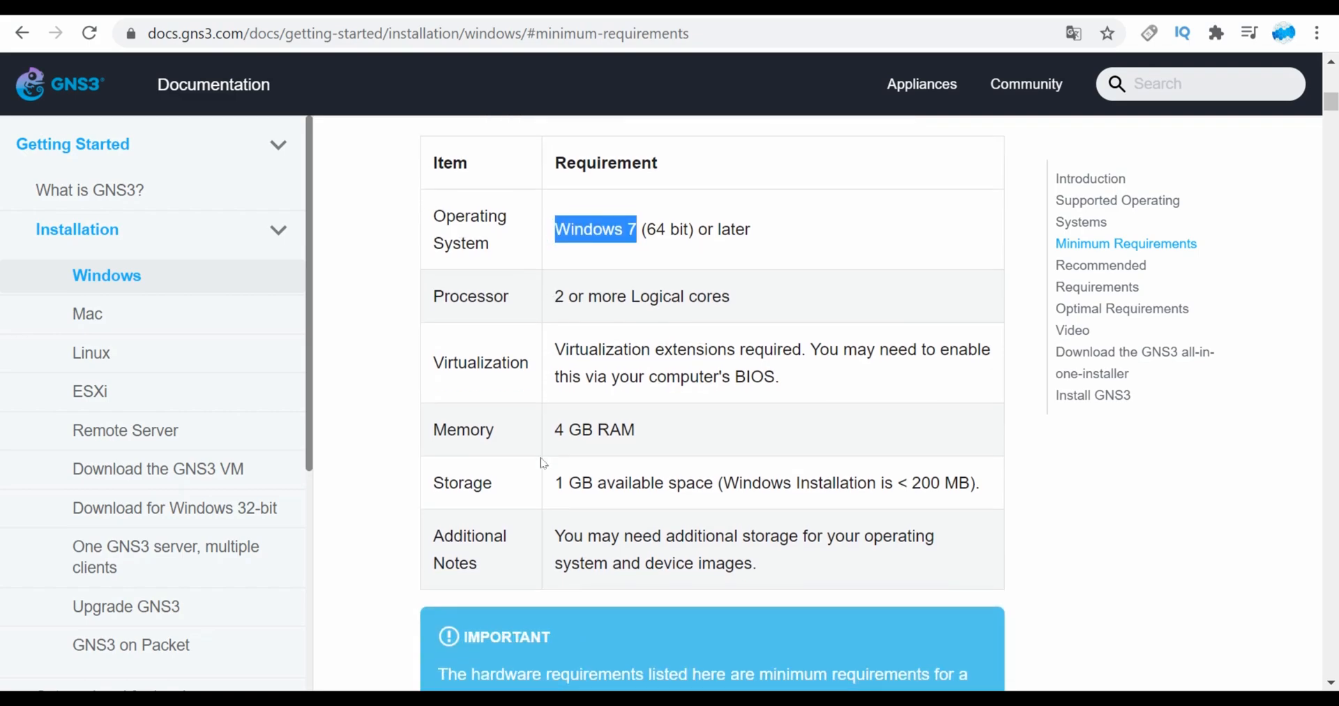
{"action": "left_click_drag", "start_coordinate": [555, 429], "coordinate": [635, 430]}
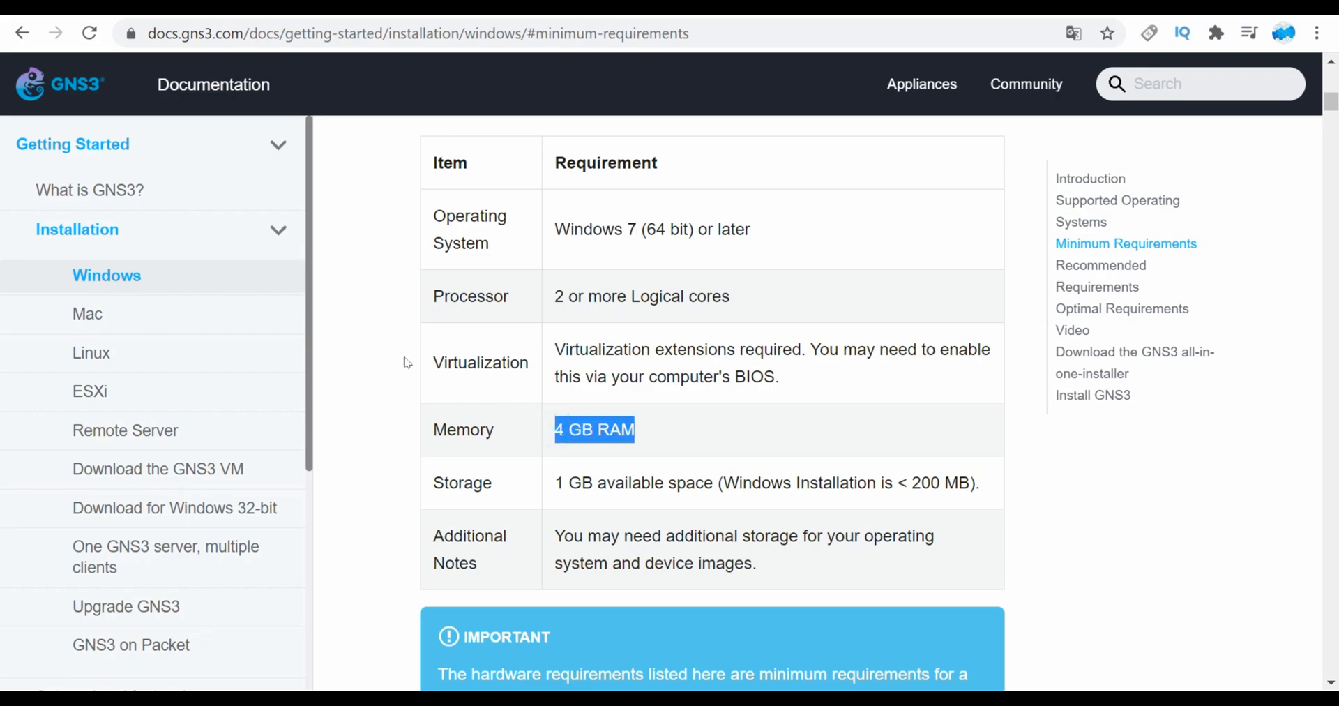
{"action": "left_click_drag", "start_coordinate": [432, 371], "coordinate": [529, 363]}
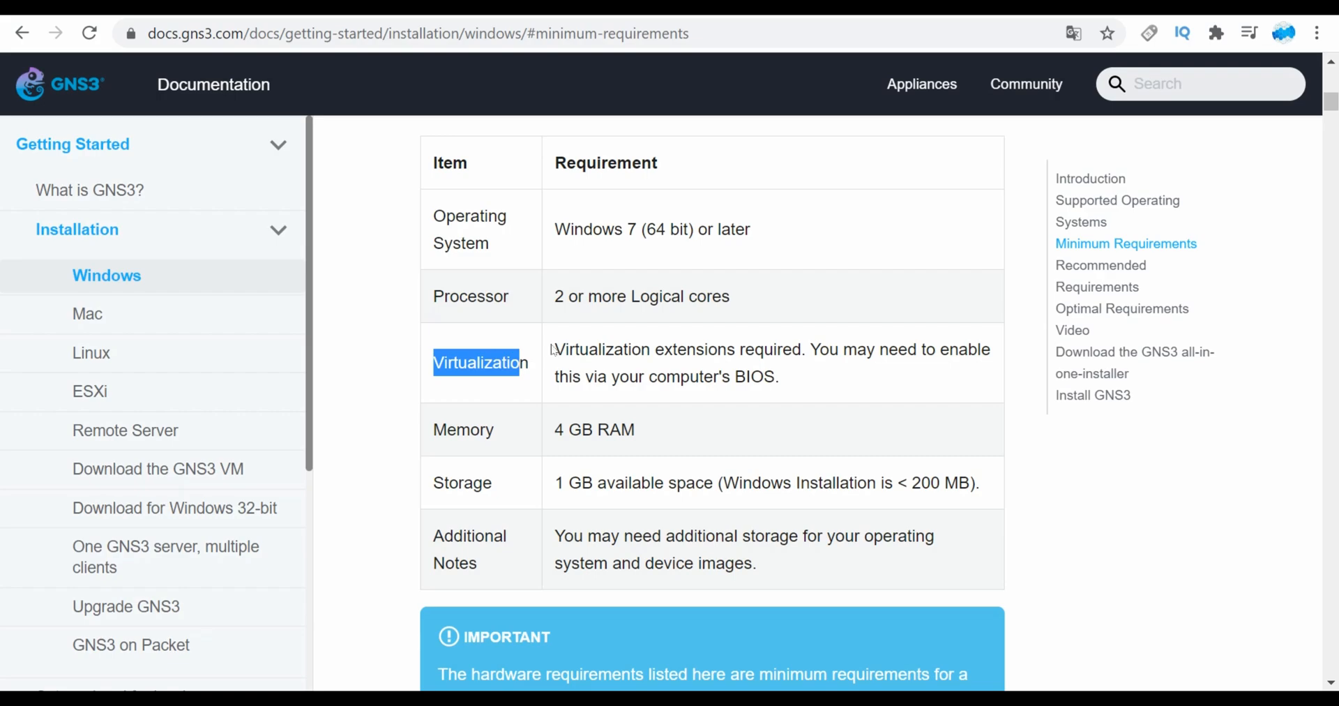
{"action": "left_click_drag", "start_coordinate": [553, 350], "coordinate": [650, 349]}
{"action": "left_click", "coordinate": [637, 350]}
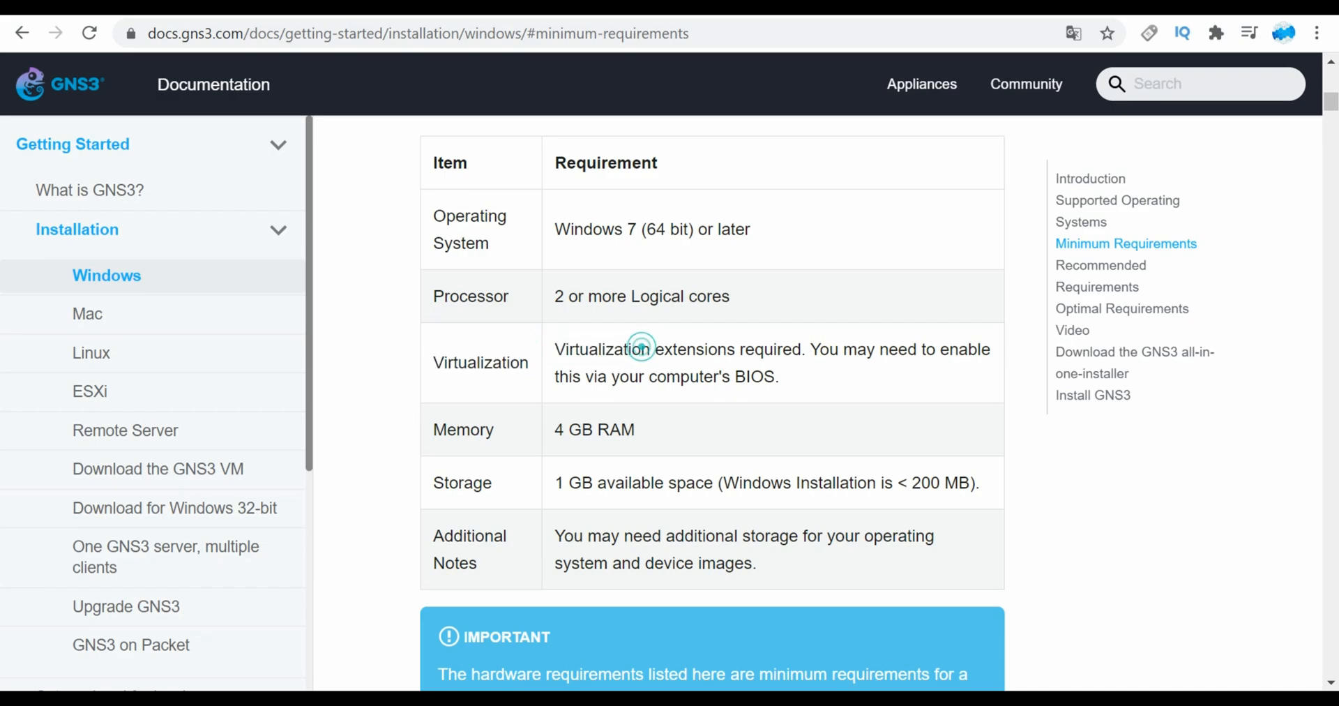
{"action": "left_click_drag", "start_coordinate": [543, 350], "coordinate": [614, 350]}
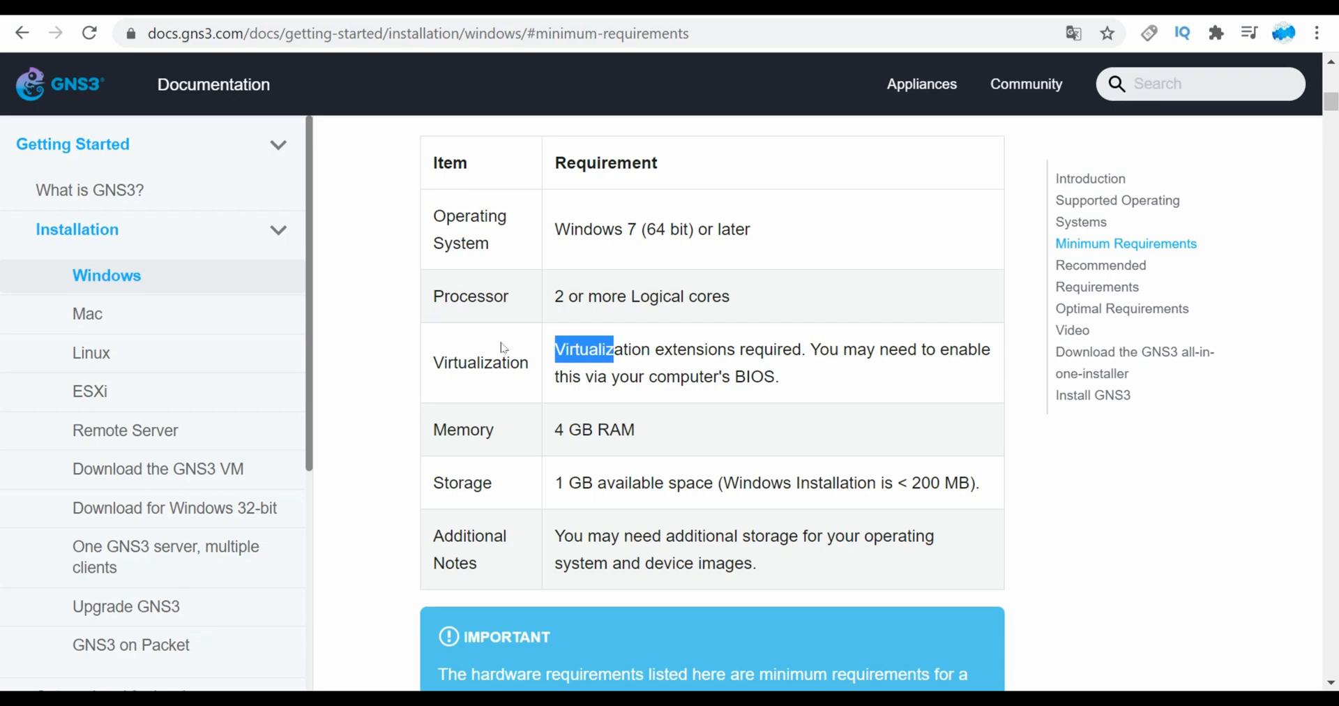
{"action": "scroll", "coordinate": [496, 352], "scroll_direction": "down", "scroll_amount": 1}
{"action": "left_click_drag", "start_coordinate": [550, 379], "coordinate": [593, 378]}
{"action": "scroll", "coordinate": [516, 425], "scroll_direction": "down", "scroll_amount": 4}
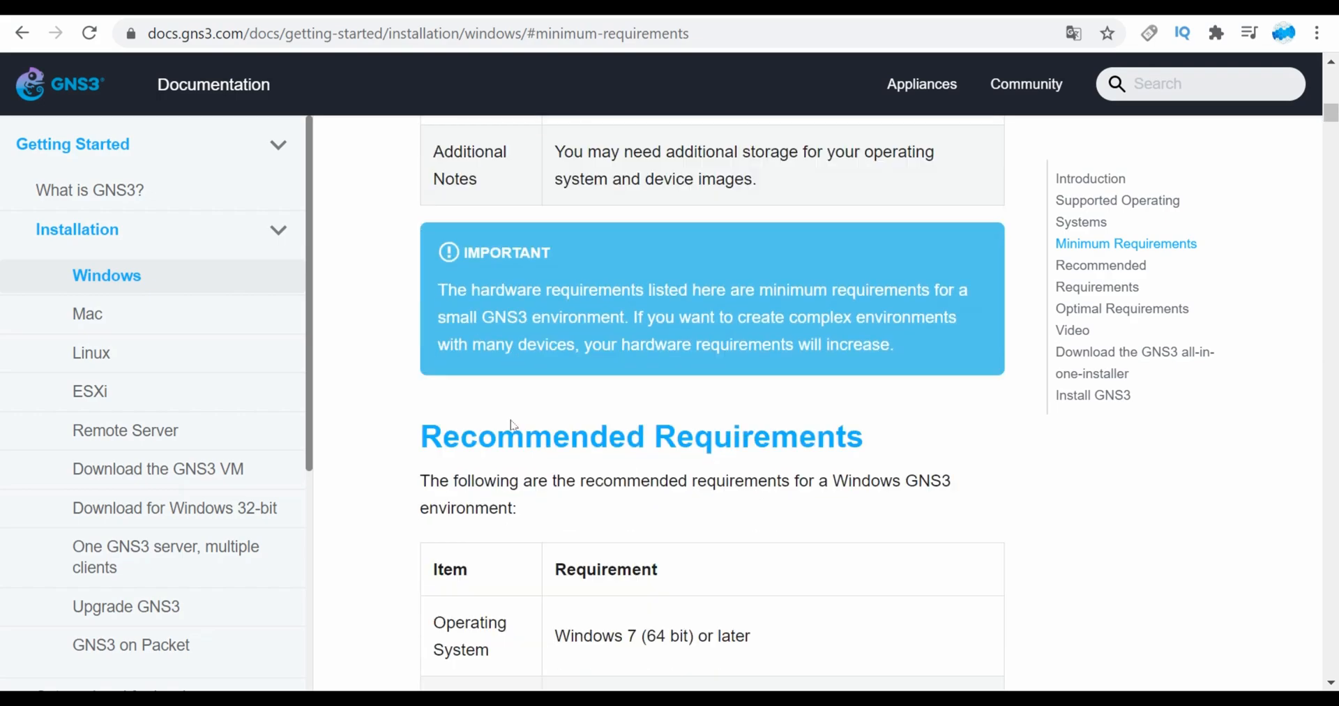
- Examine the Recommended Requirements section, highlighting its heading and the amount of storage space in the table
{"action": "left_click_drag", "start_coordinate": [420, 298], "coordinate": [847, 299]}
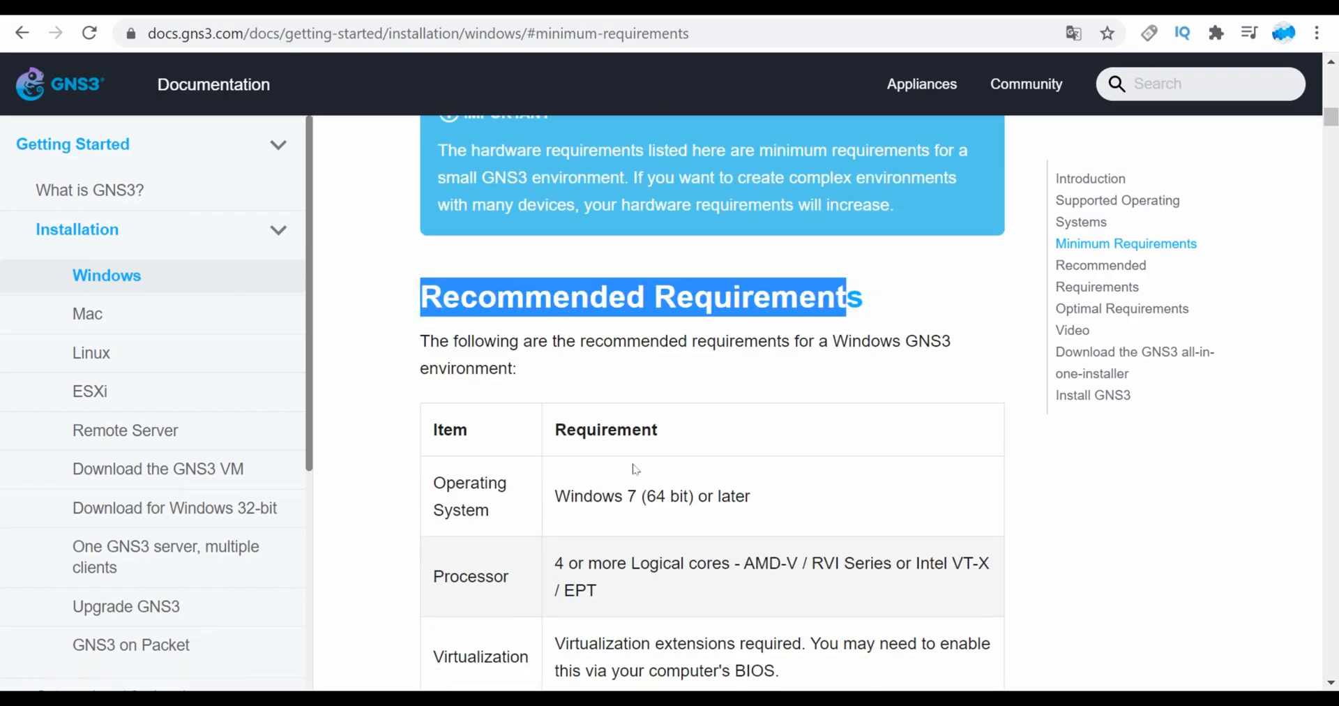
{"action": "scroll", "coordinate": [614, 418], "scroll_direction": "down", "scroll_amount": 1}
{"action": "scroll", "coordinate": [558, 533], "scroll_direction": "down", "scroll_amount": 1}
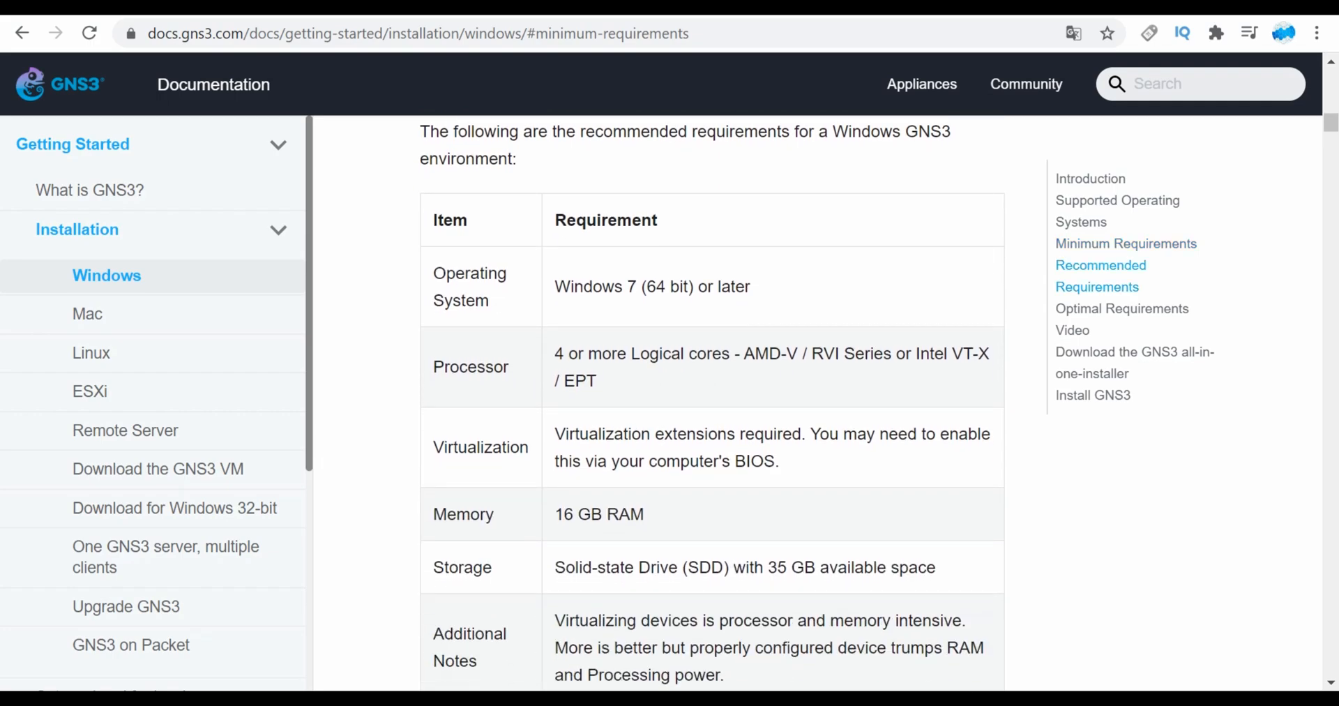
{"action": "left_click_drag", "start_coordinate": [682, 568], "coordinate": [787, 566]}
{"action": "scroll", "coordinate": [690, 586], "scroll_direction": "down", "scroll_amount": 1}
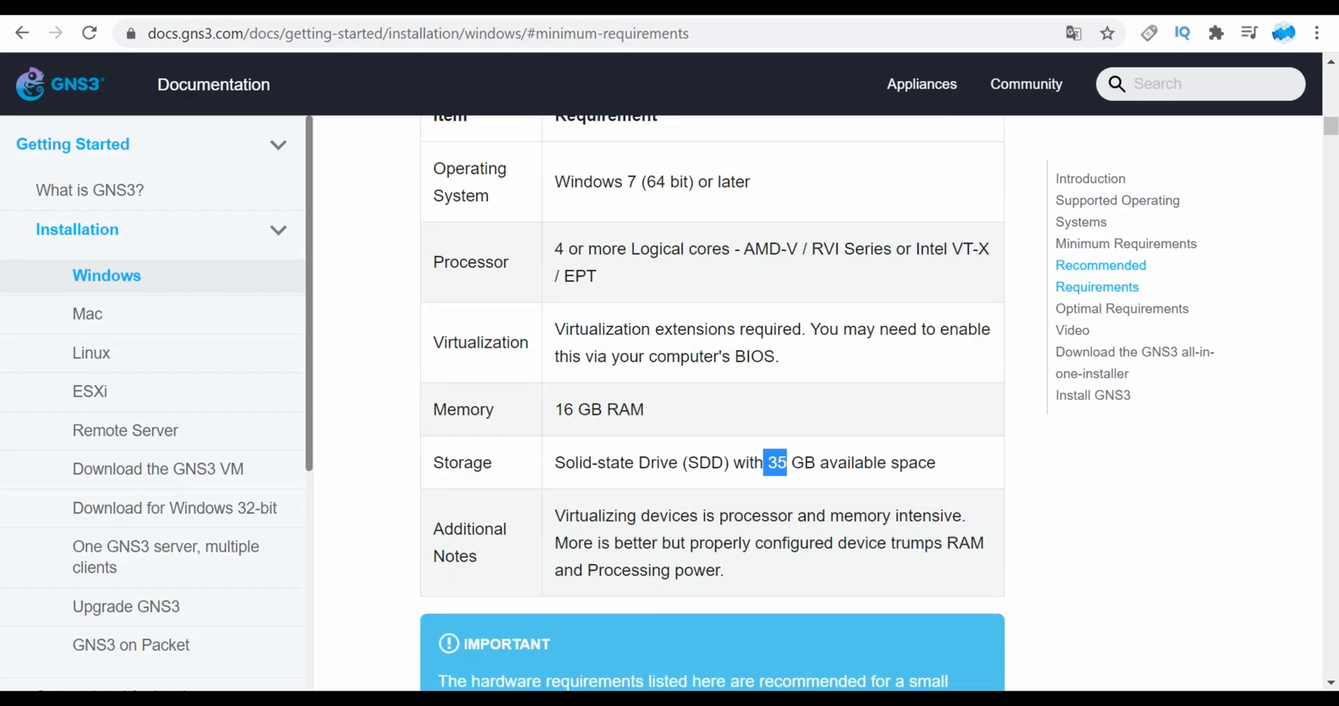
{"action": "scroll", "coordinate": [524, 443], "scroll_direction": "up", "scroll_amount": 2}
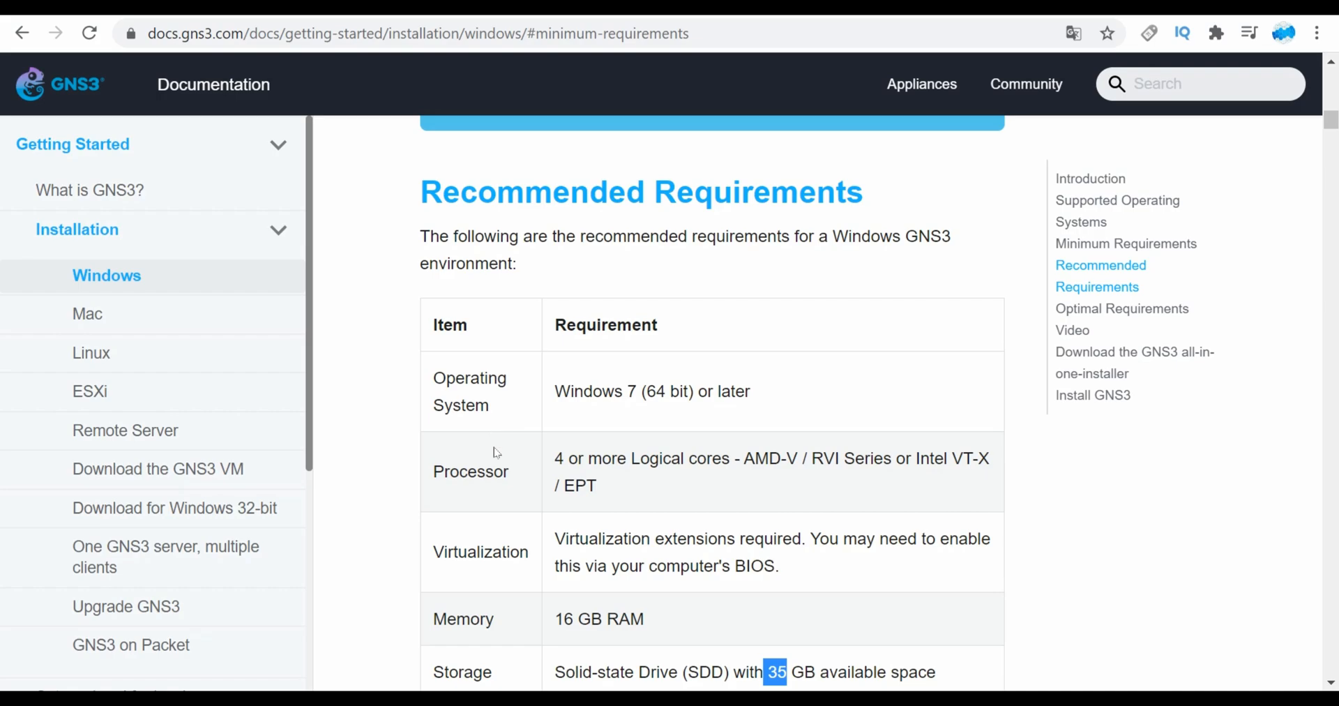
- Read through the Optimal Requirements table, checking the operating system, processor, memory and storage rows
{"action": "scroll", "coordinate": [496, 452], "scroll_direction": "down", "scroll_amount": 10}
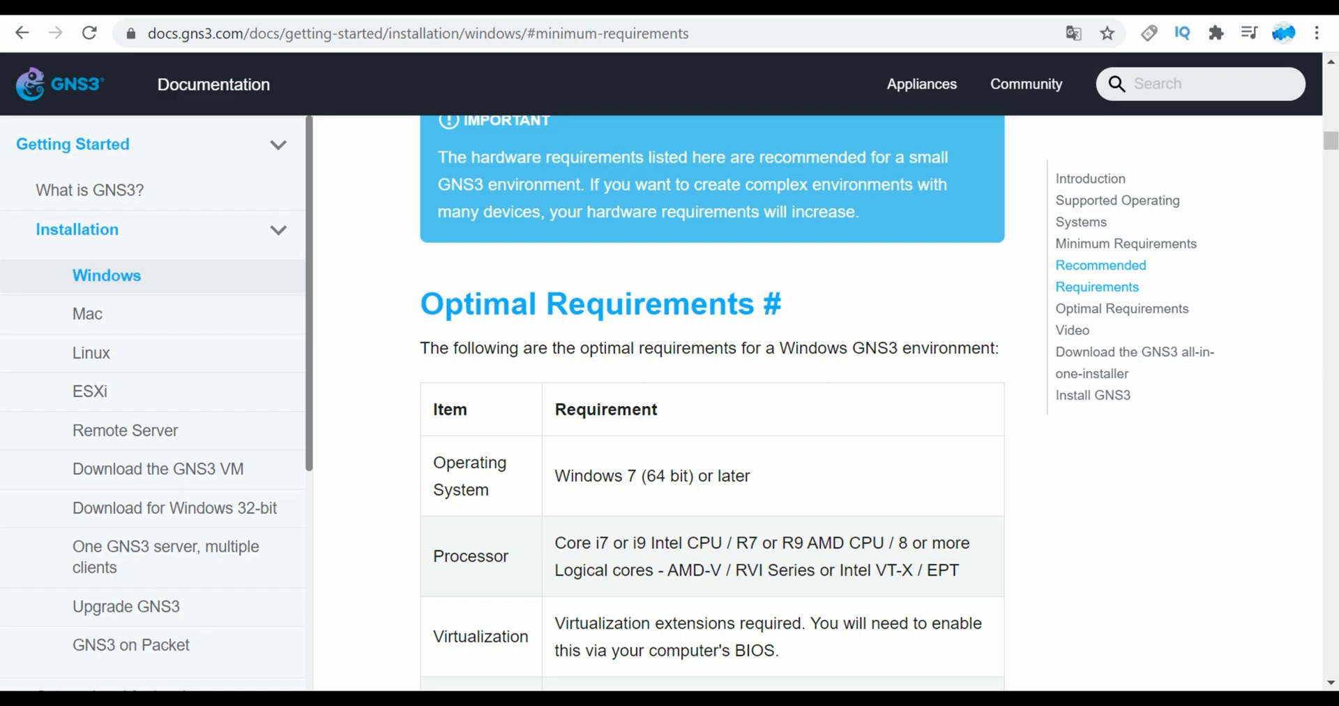
{"action": "double_click", "coordinate": [546, 475]}
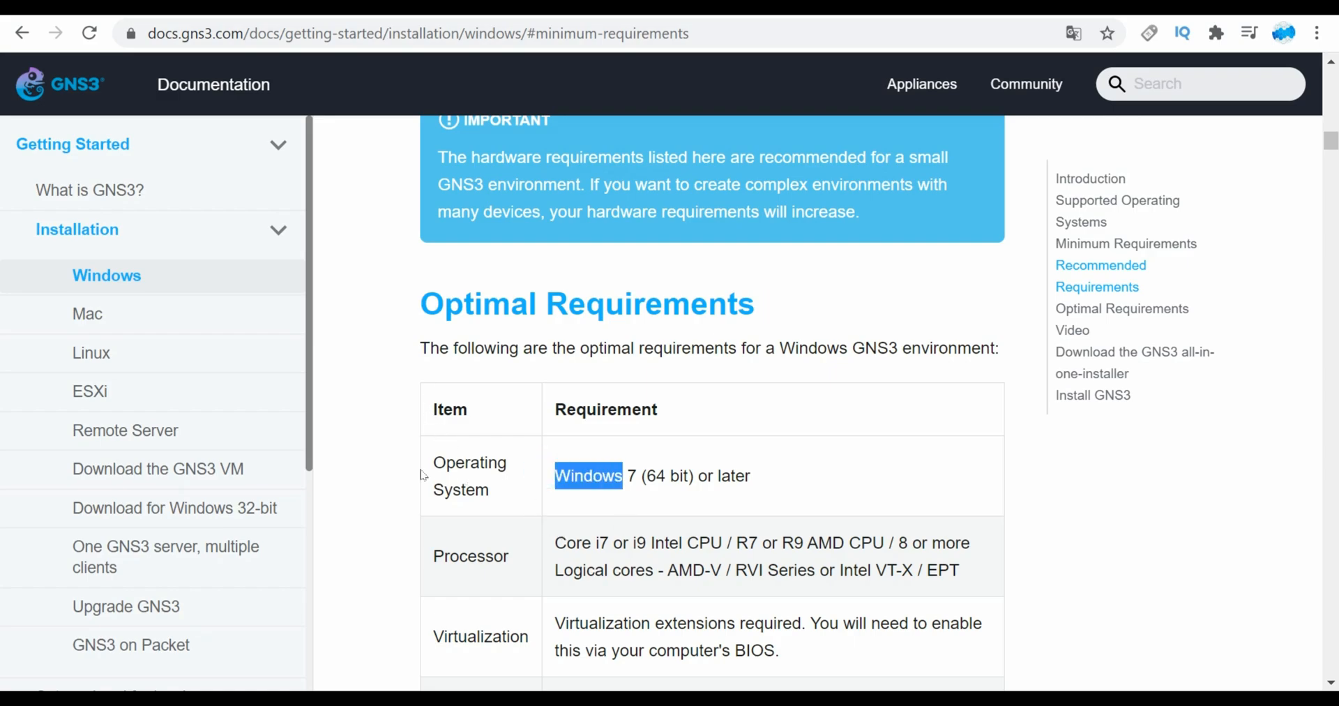
{"action": "double_click", "coordinate": [520, 556]}
{"action": "scroll", "coordinate": [519, 555], "scroll_direction": "down", "scroll_amount": 1}
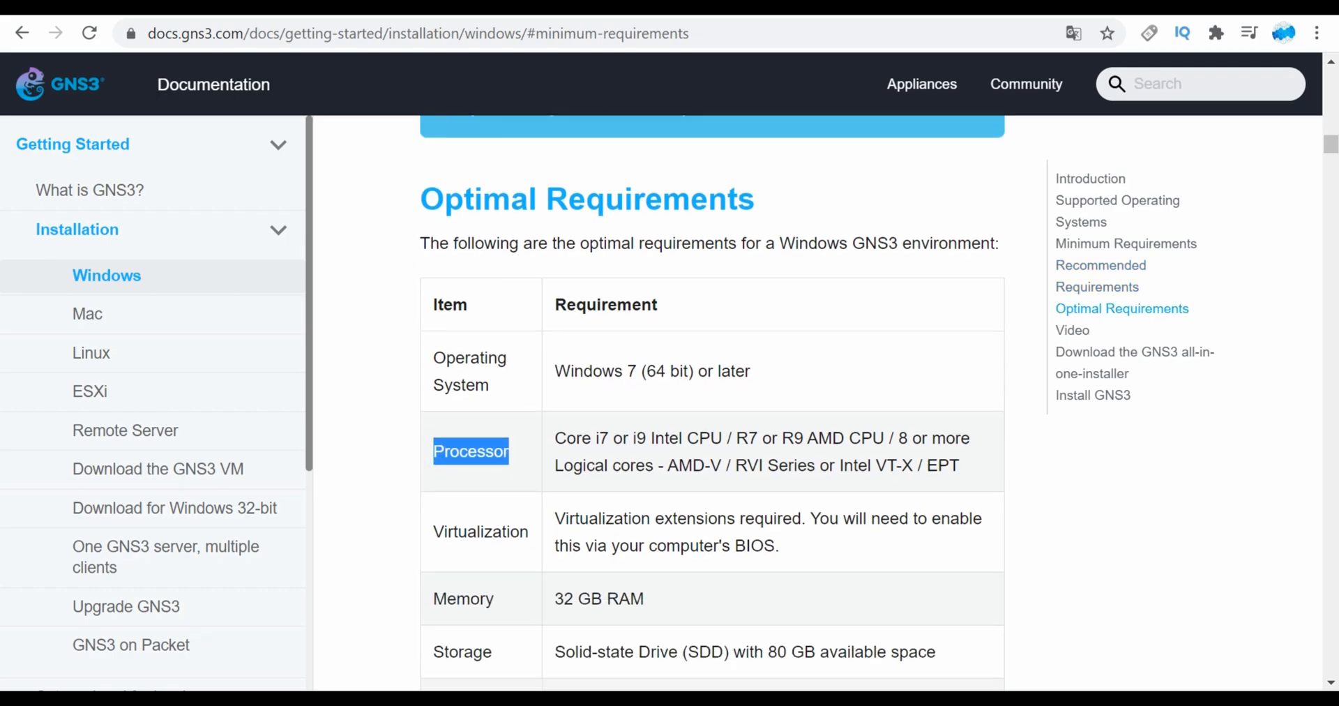
{"action": "scroll", "coordinate": [636, 456], "scroll_direction": "down", "scroll_amount": 1}
{"action": "left_click", "coordinate": [539, 495]}
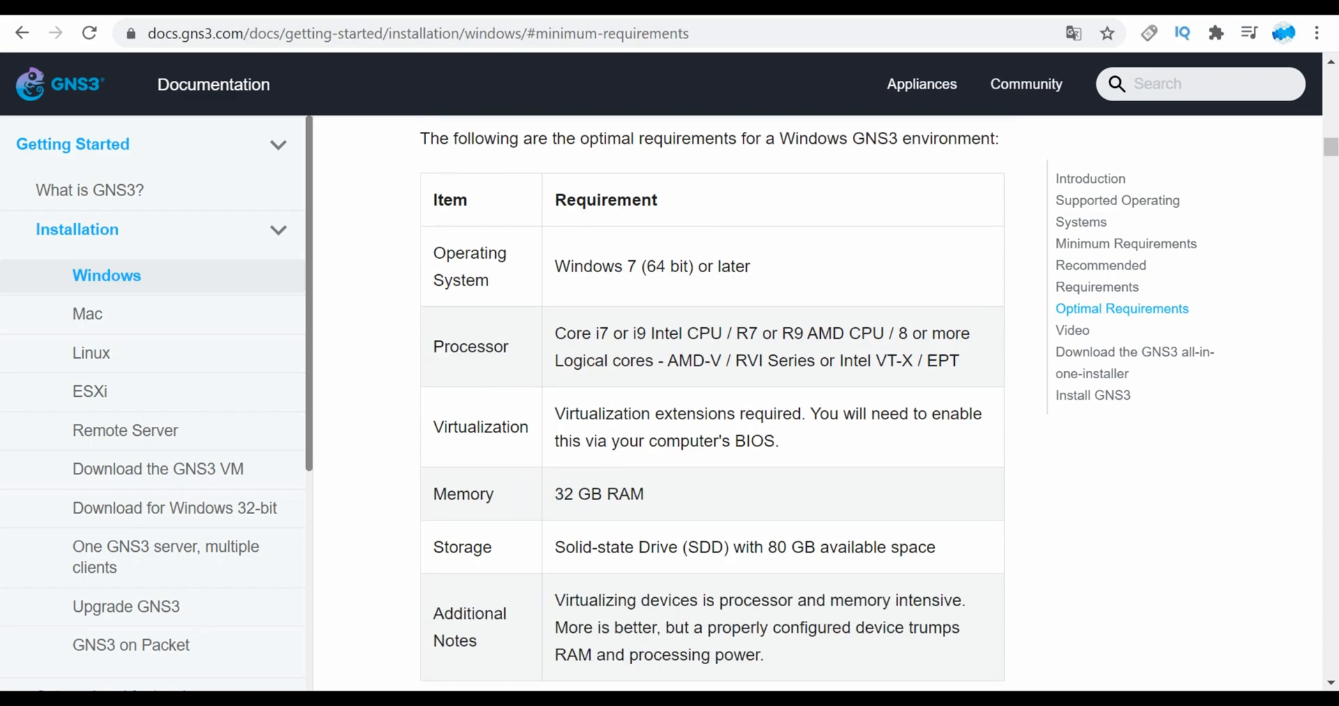
{"action": "scroll", "coordinate": [830, 431], "scroll_direction": "down", "scroll_amount": 1}
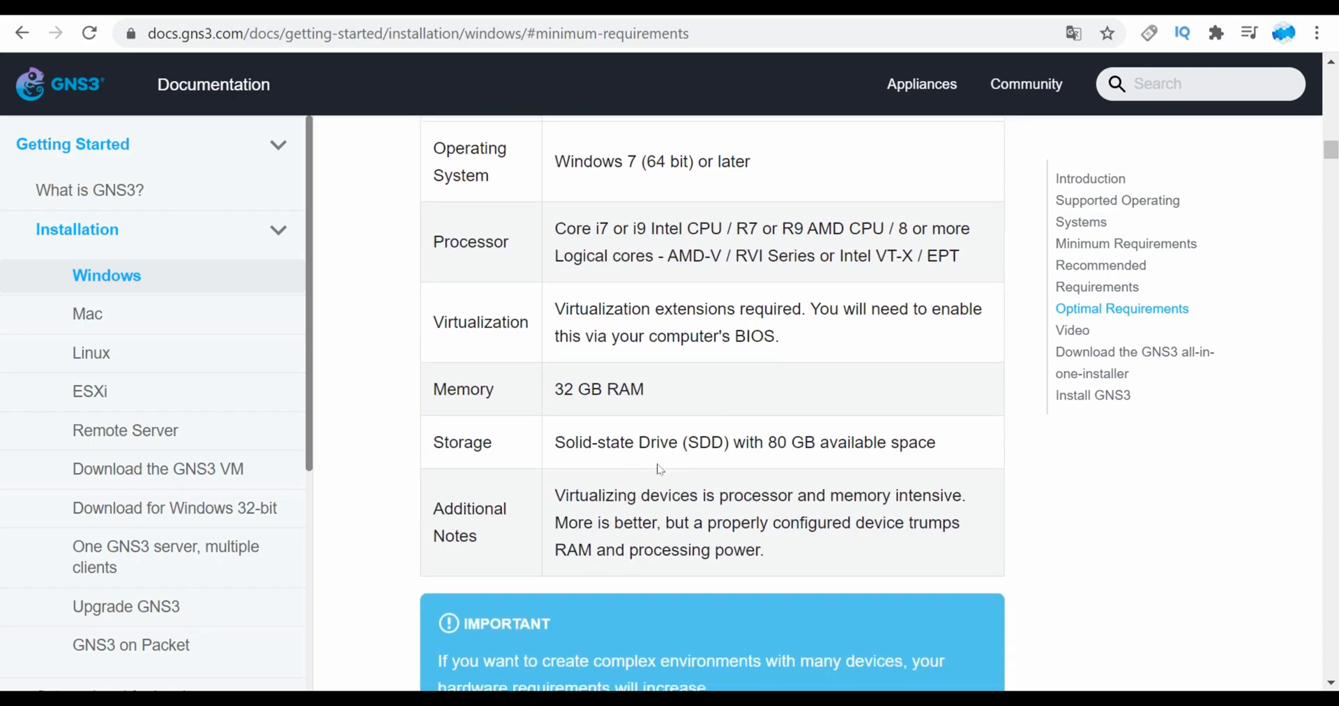
{"action": "scroll", "coordinate": [670, 470], "scroll_direction": "down", "scroll_amount": 2}
{"action": "scroll", "coordinate": [659, 469], "scroll_direction": "up", "scroll_amount": 3}
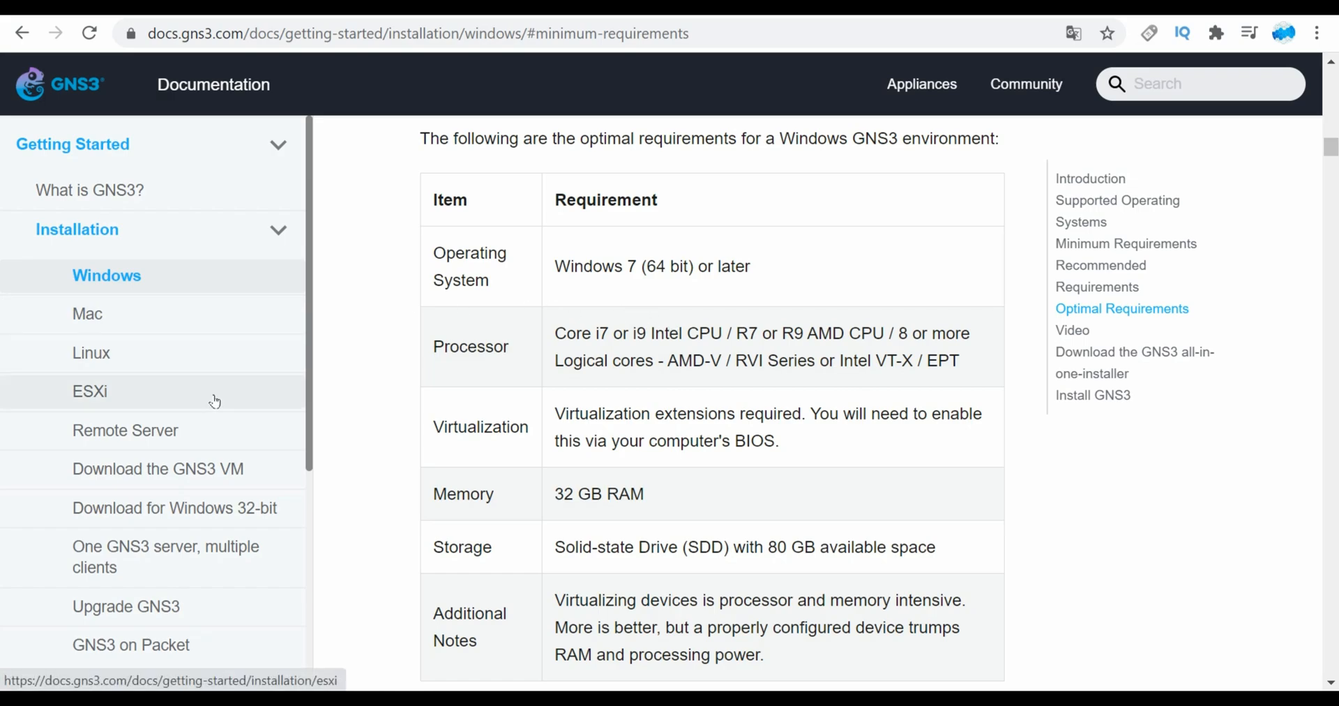
- Open the documentation page on downloading the GNS3 VM and follow its gns3.com/software/download-vm link
{"action": "left_click", "coordinate": [186, 474]}
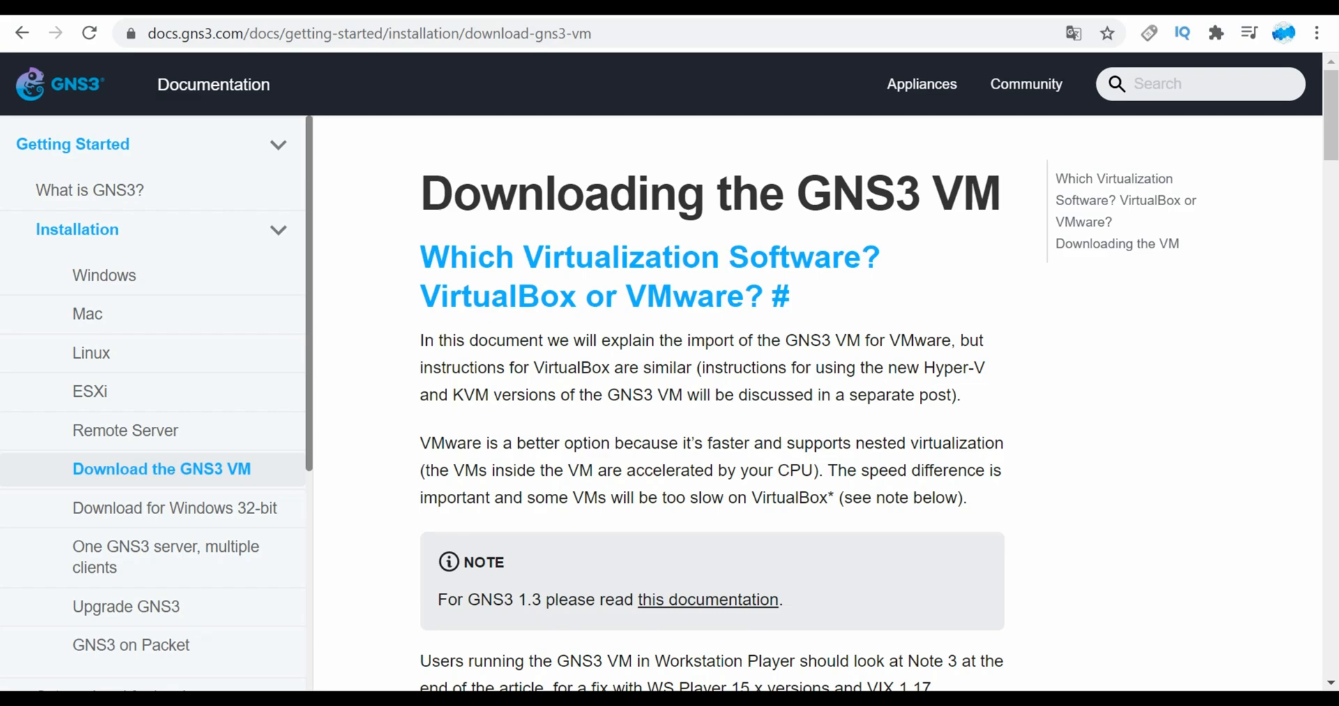
{"action": "scroll", "coordinate": [711, 402], "scroll_direction": "down", "scroll_amount": 6}
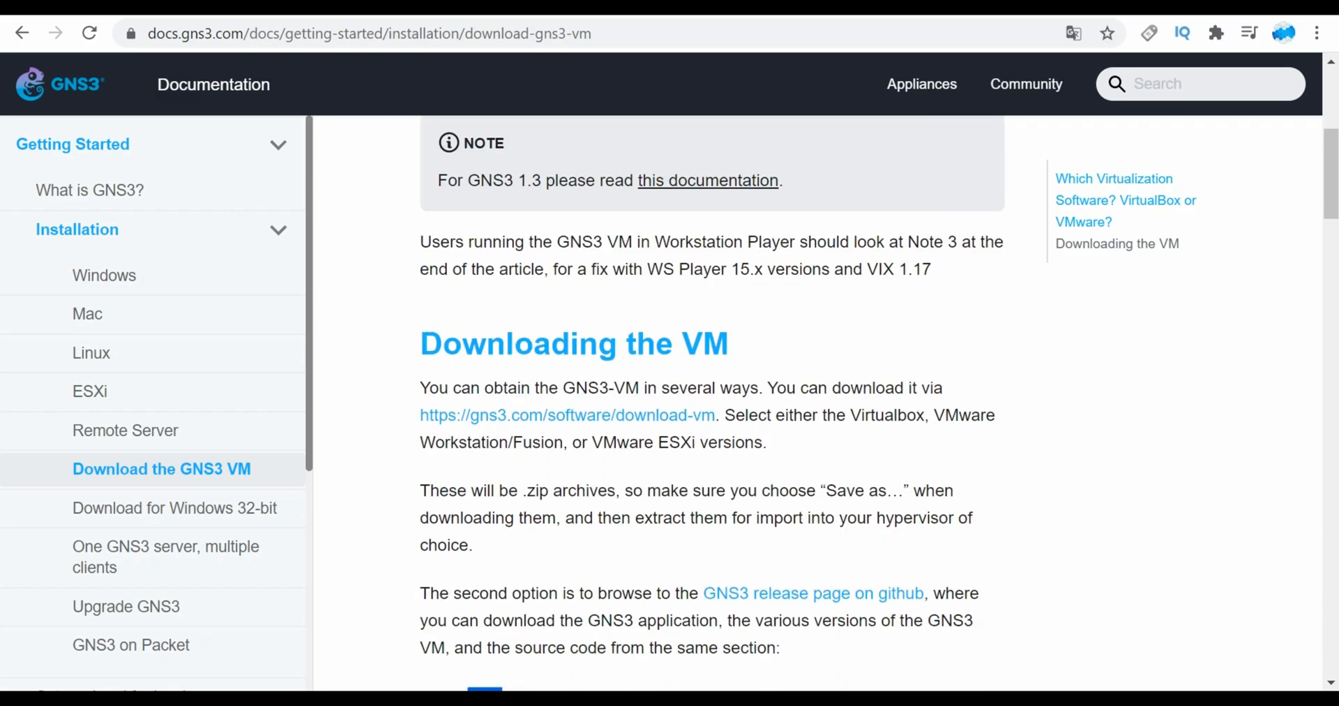
{"action": "left_click", "coordinate": [526, 416]}
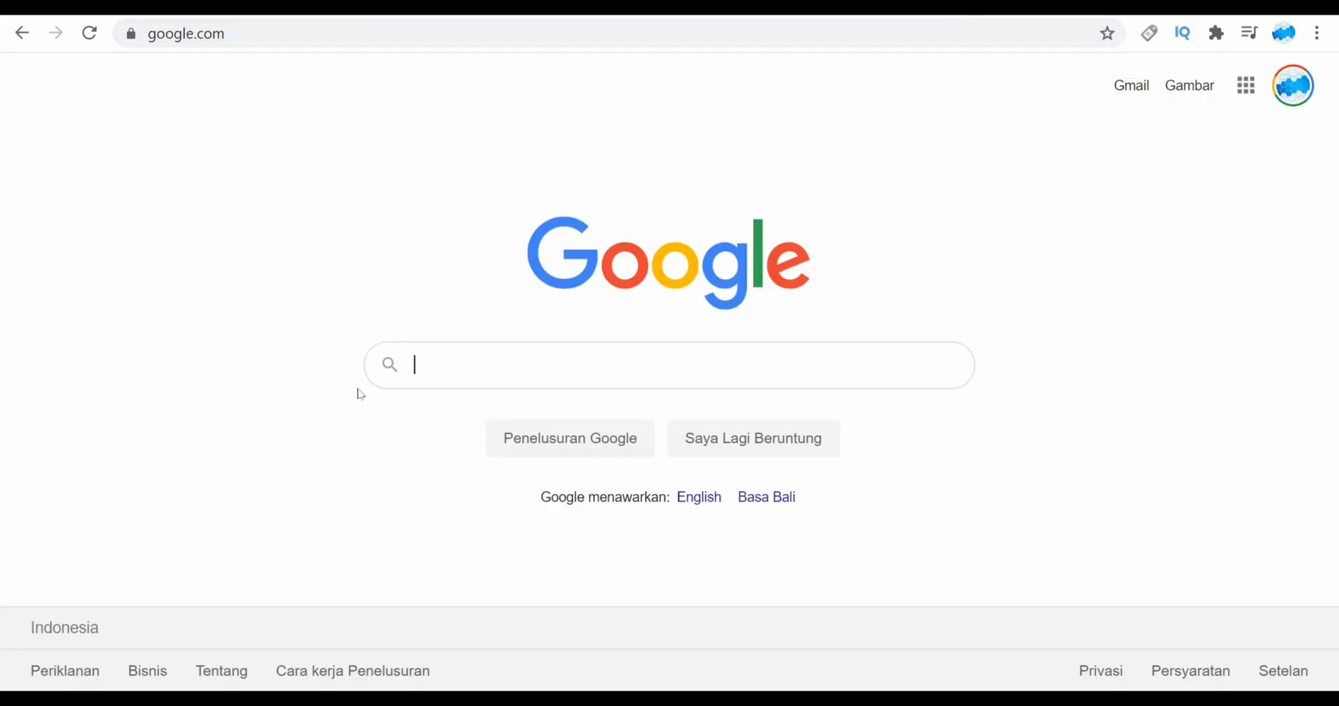
- Search Google for "vmware pro" and open VMware's Workstation Pro product page from the results
{"action": "type", "text": "vmware "}
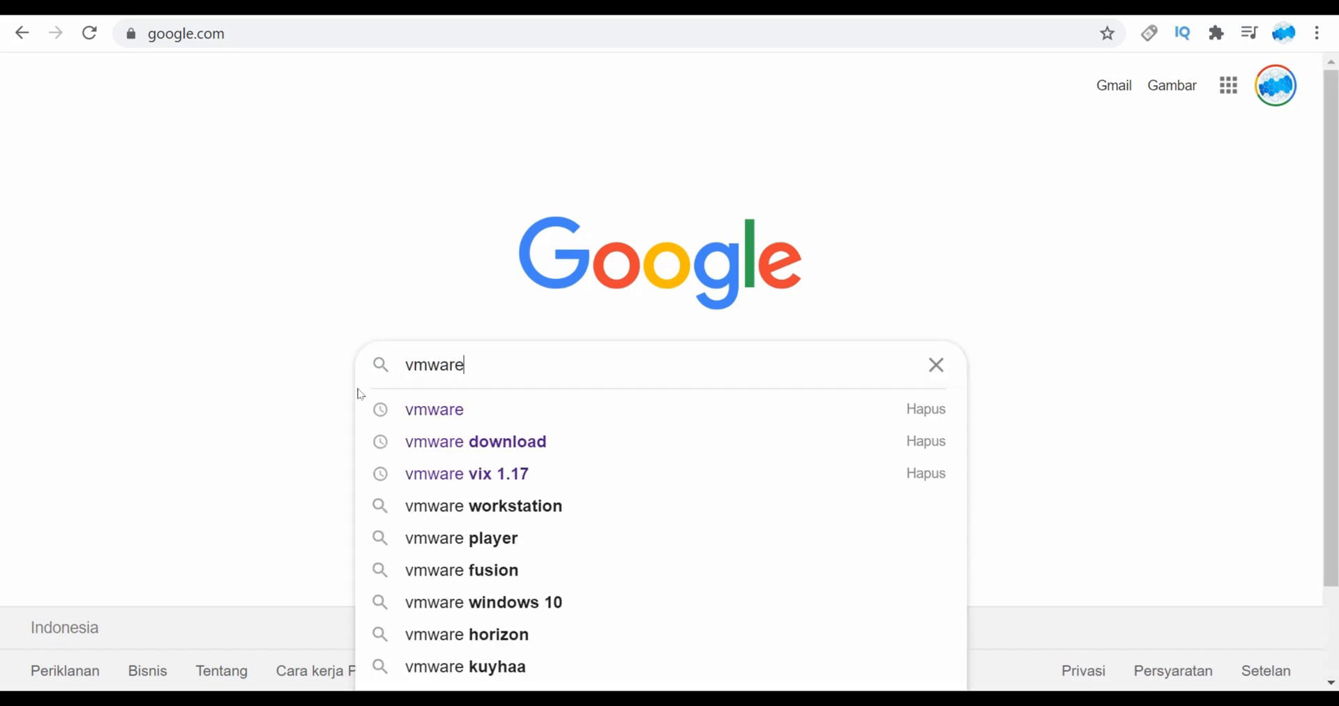
{"action": "type", "text": "p"}
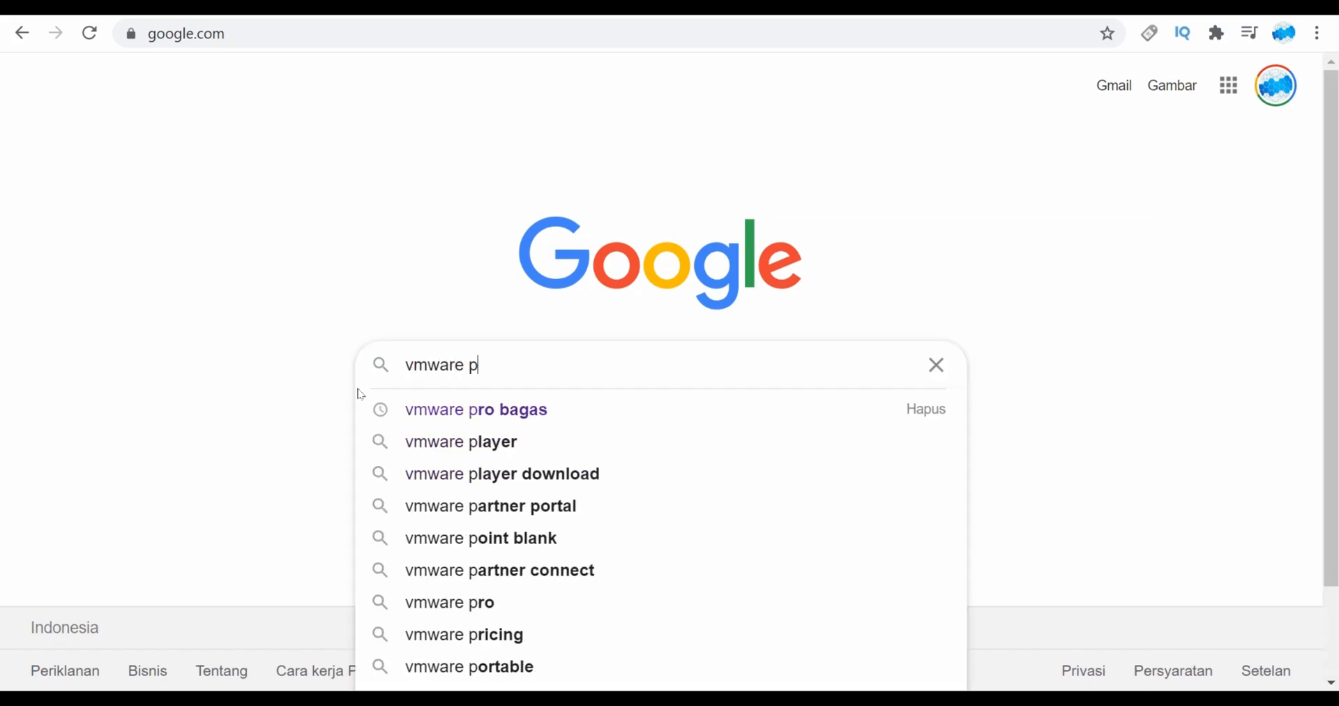
{"action": "type", "text": "ro"}
{"action": "key", "text": "Return"}
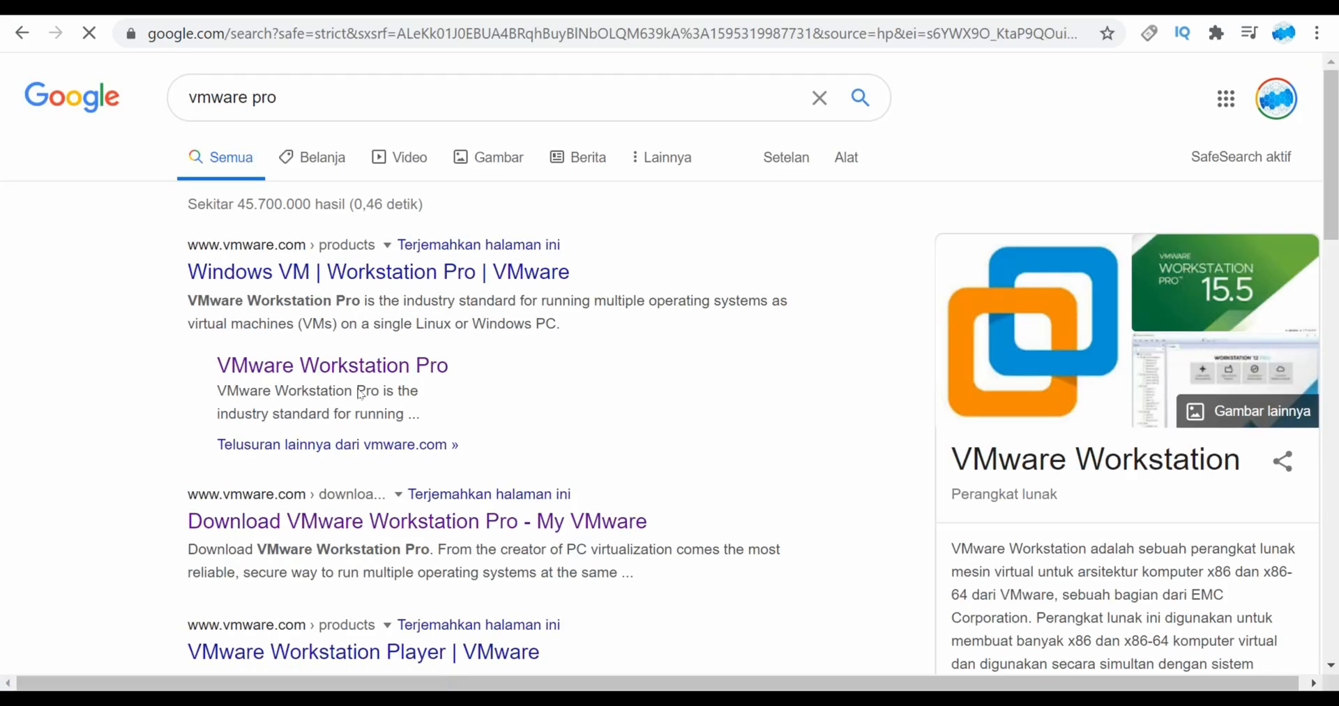
{"action": "left_click", "coordinate": [351, 286]}
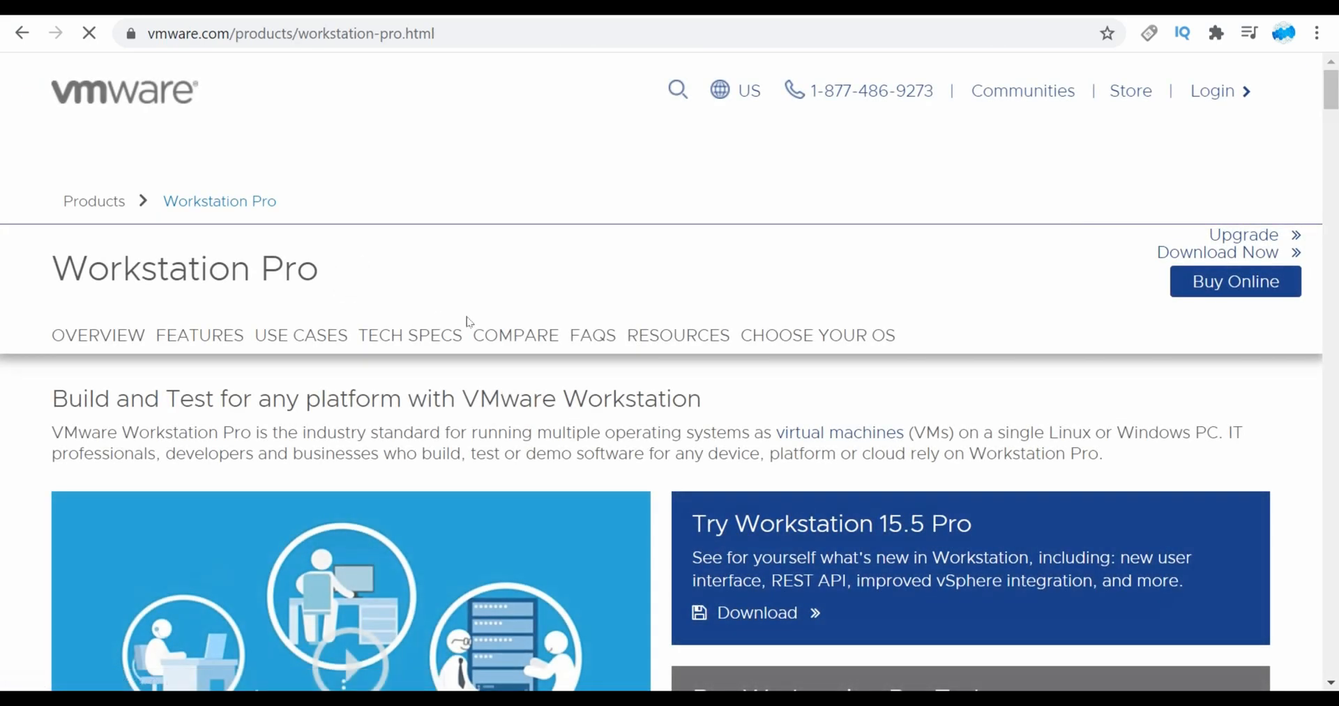
- Look over the Workstation Pro product page and open the Workstation Pro entry among VMware's product downloads
{"action": "scroll", "coordinate": [452, 344], "scroll_direction": "down", "scroll_amount": 5}
{"action": "scroll", "coordinate": [455, 341], "scroll_direction": "up", "scroll_amount": 5}
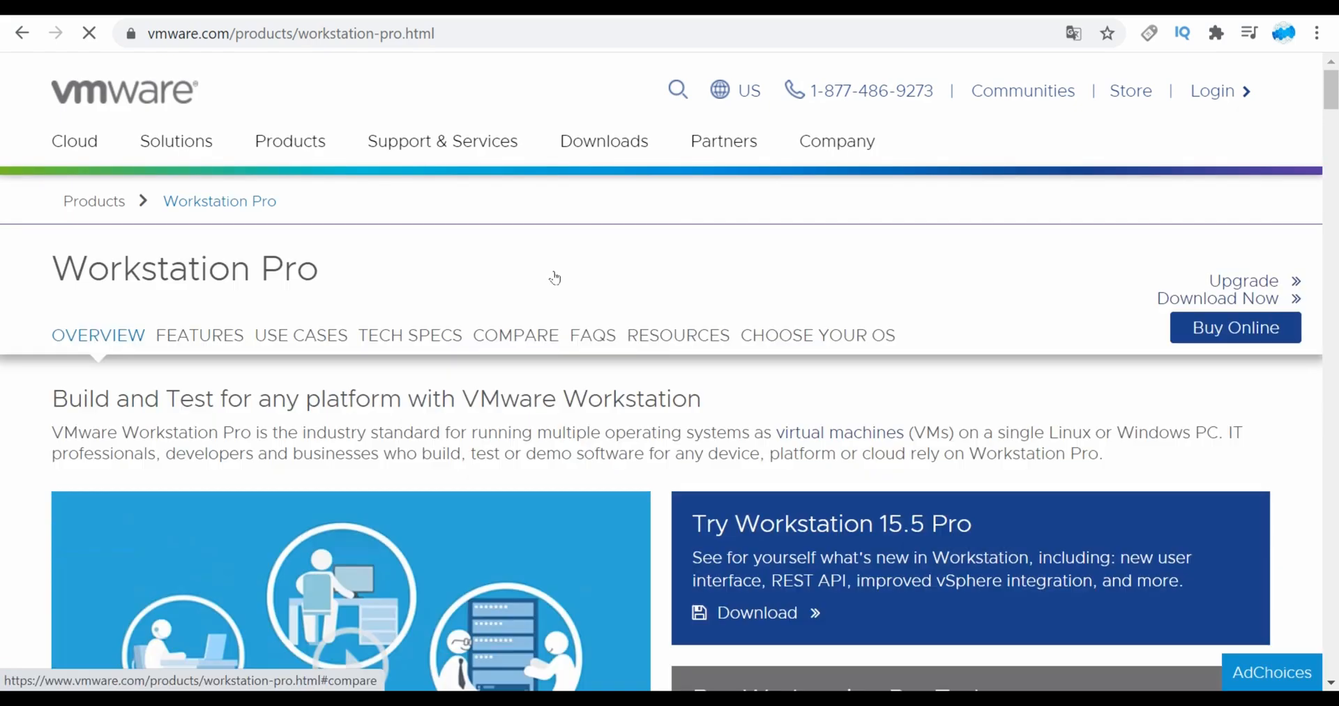
{"action": "left_click", "coordinate": [625, 154]}
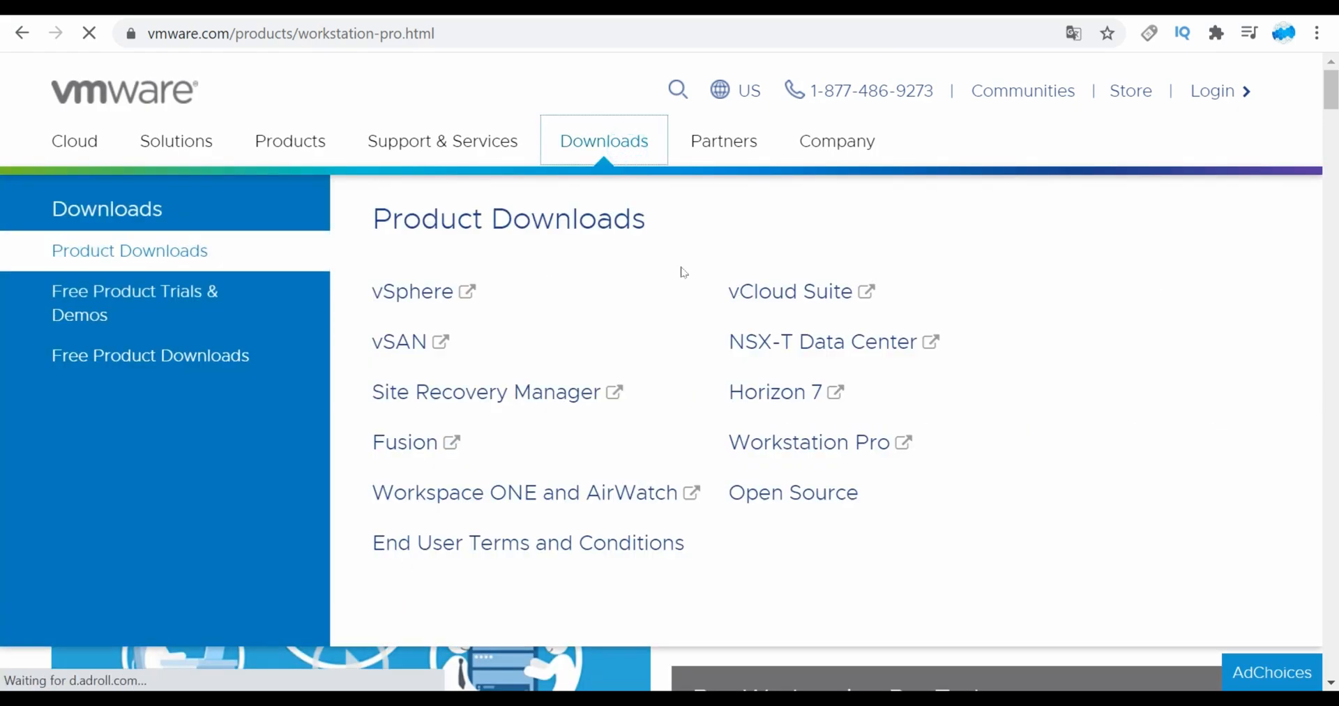
{"action": "left_click", "coordinate": [781, 444]}
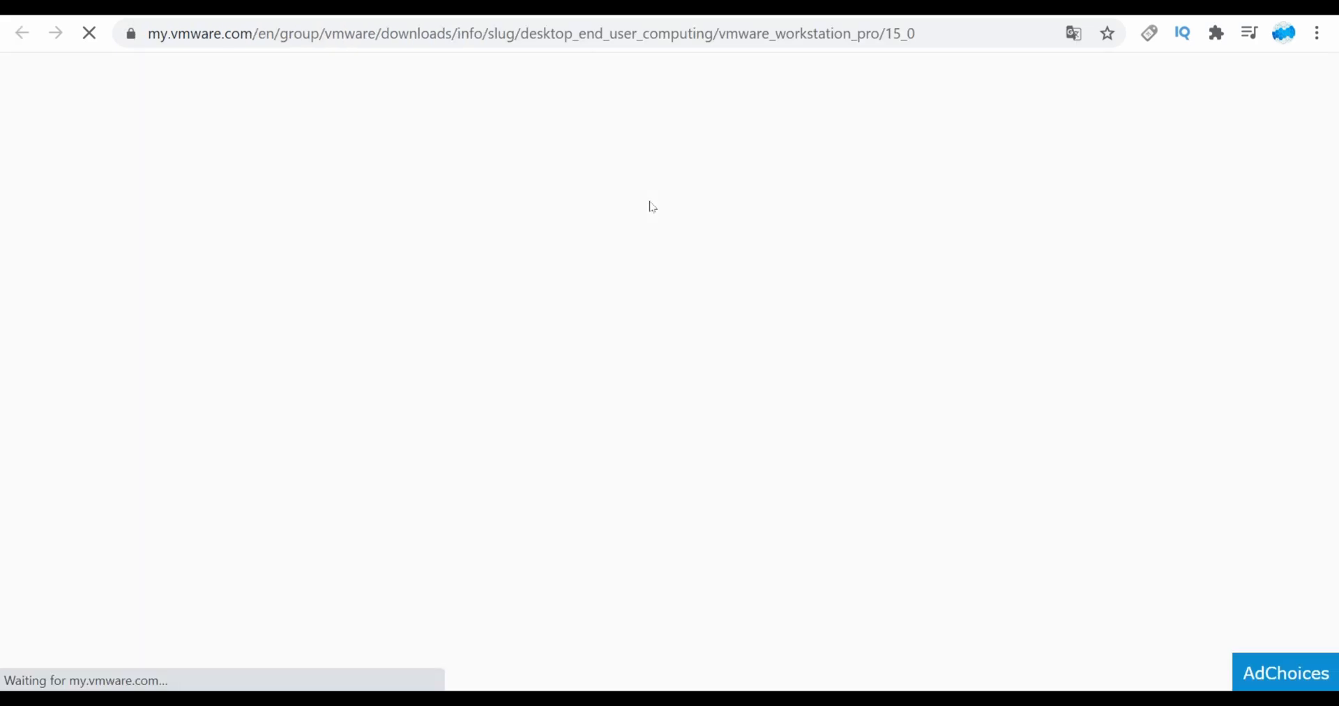
{"action": "scroll", "coordinate": [878, 539], "scroll_direction": "down", "scroll_amount": 2}
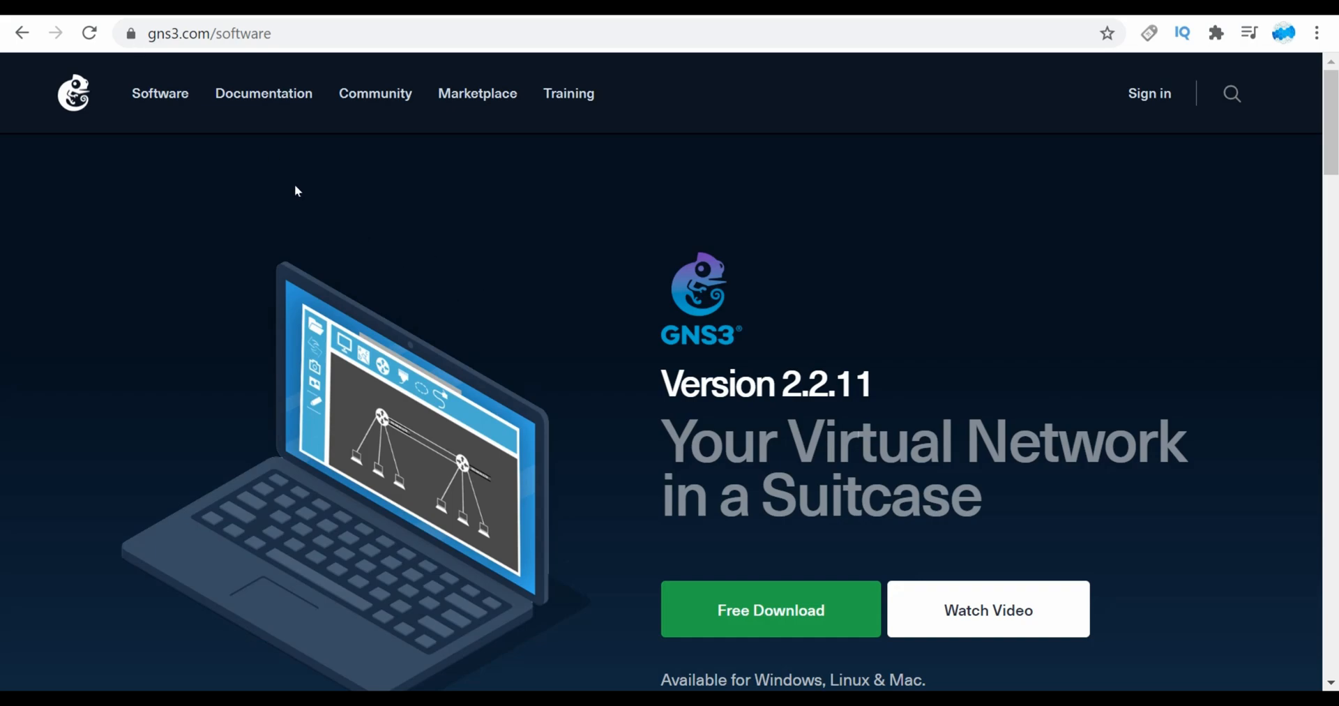
- Review the GNS3 software page, the GNS3 VM download page and the VMware Workstation Pro 15.5.6 for Windows download entry
{"action": "scroll", "coordinate": [305, 287], "scroll_direction": "down", "scroll_amount": 2}
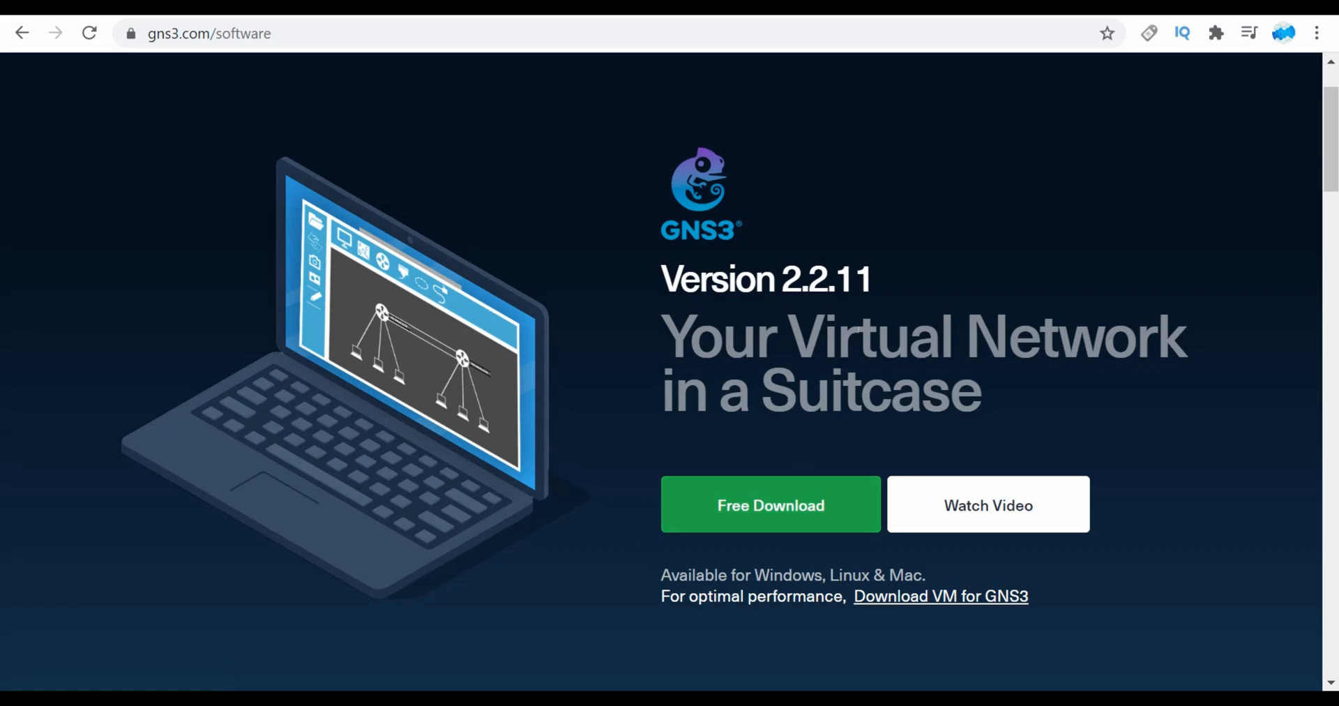
{"action": "scroll", "coordinate": [598, 362], "scroll_direction": "up", "scroll_amount": 2}
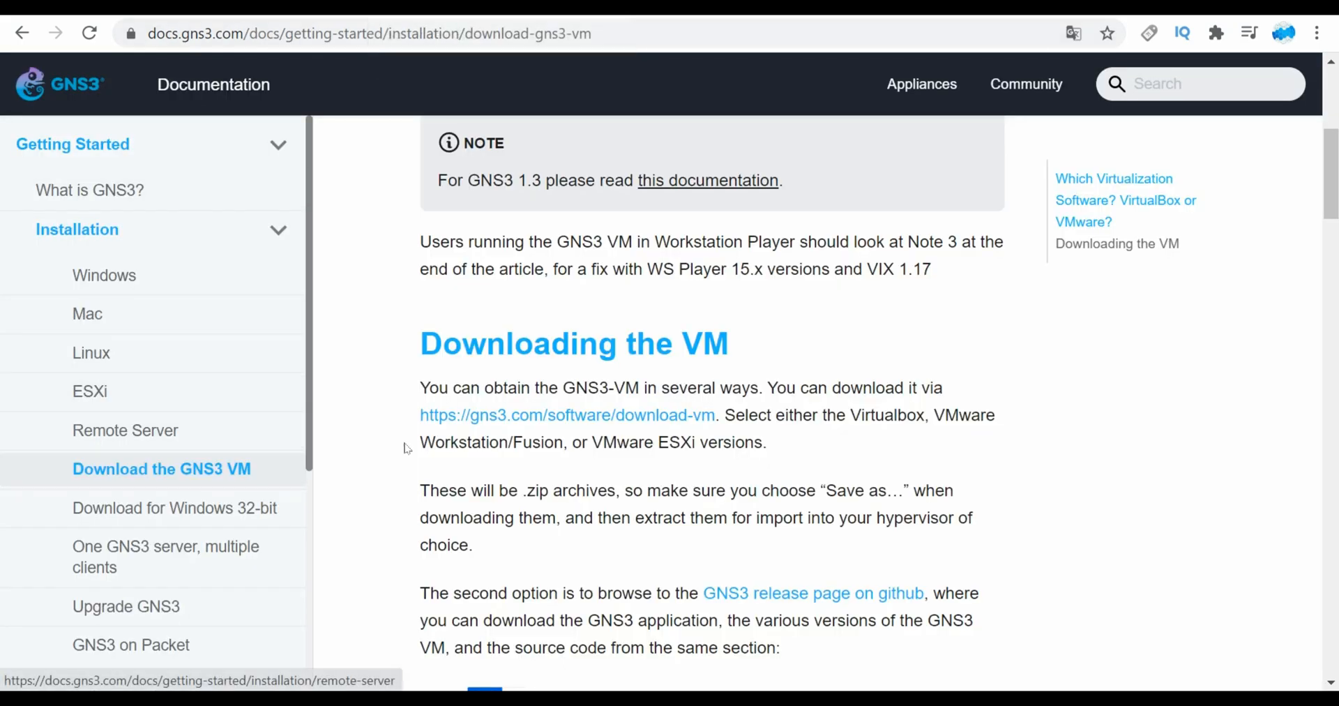
{"action": "left_click", "coordinate": [501, 418]}
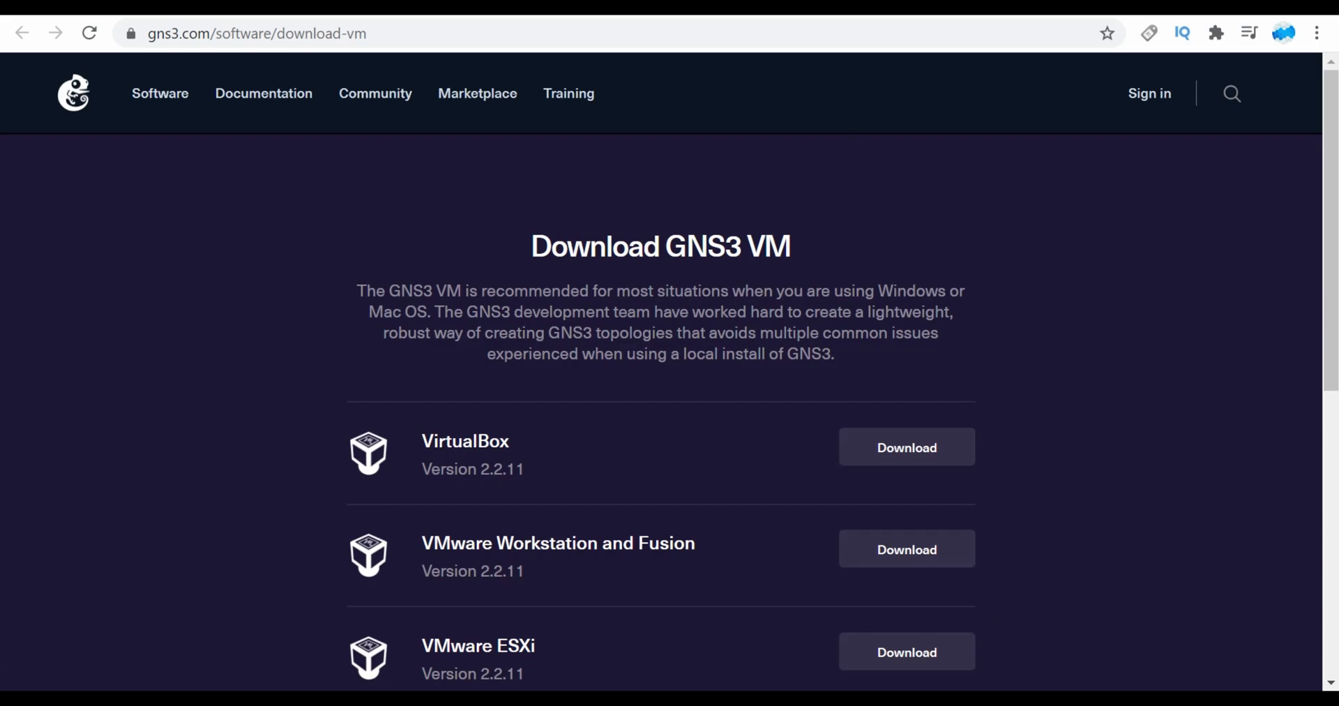
{"action": "left_click", "coordinate": [976, 7]}
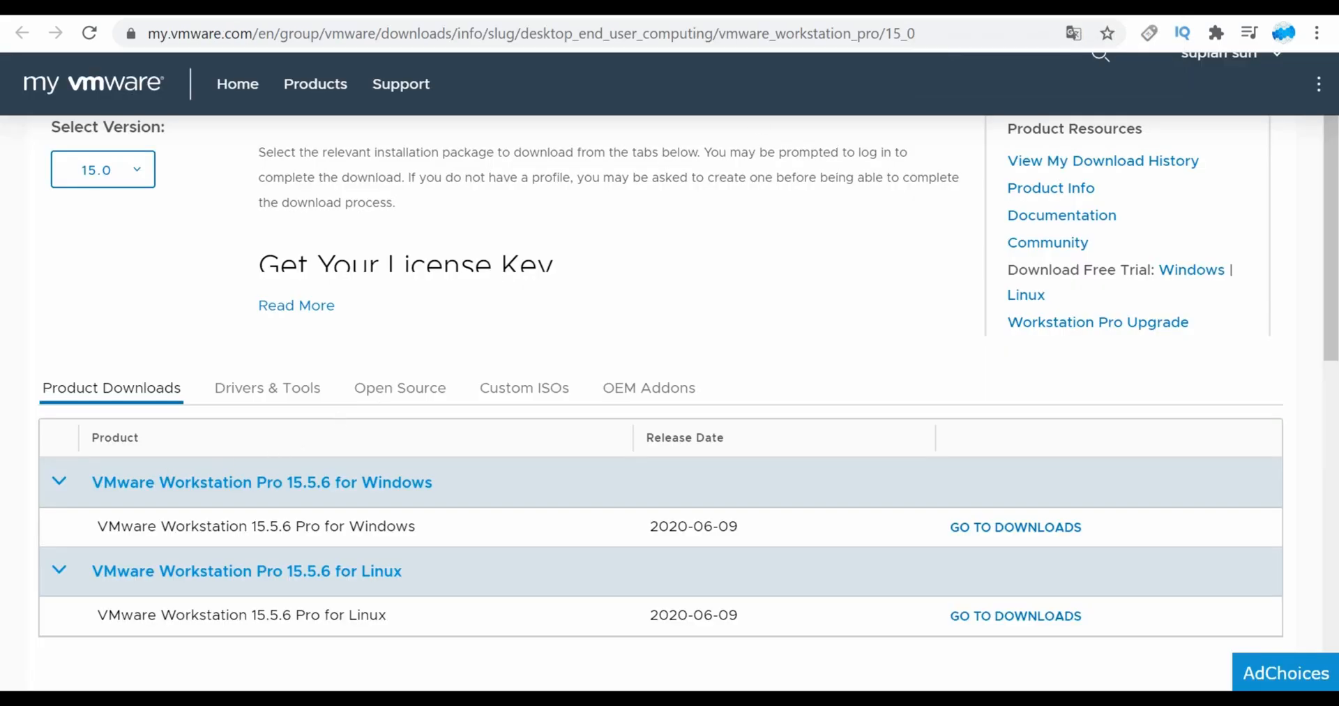
{"action": "left_click_drag", "start_coordinate": [89, 481], "coordinate": [442, 496]}
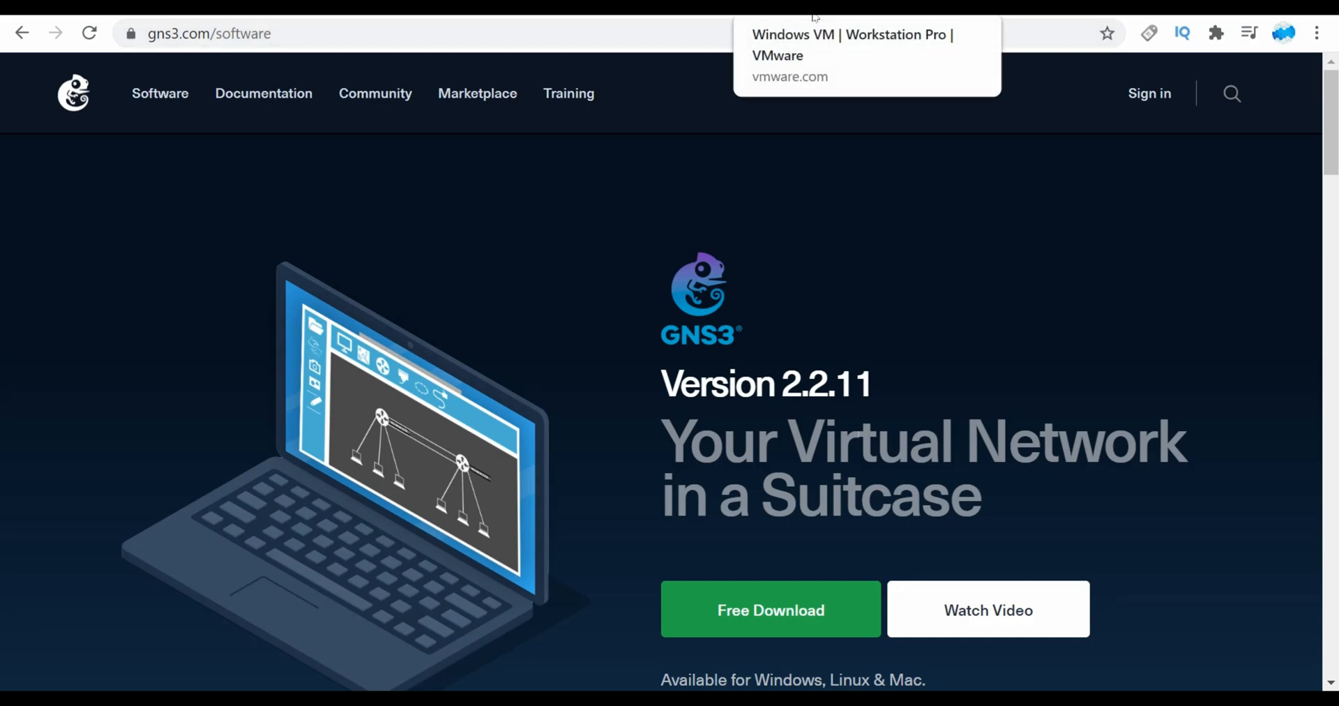
{"action": "left_click", "coordinate": [504, 18]}
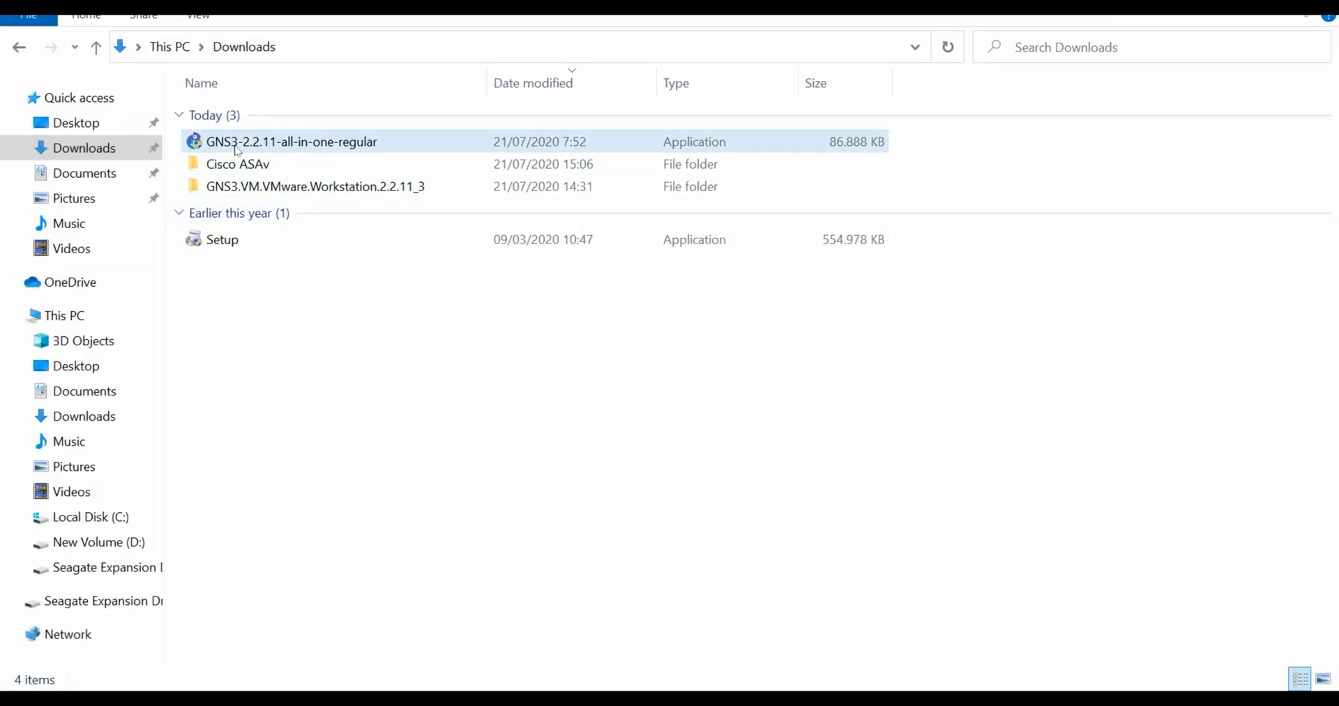
- Run the GNS3-2.2.11-all-in-one-regular installer from Downloads, accept the license and keep the default Local installation components
{"action": "left_click", "coordinate": [237, 144]}
{"action": "double_click", "coordinate": [235, 147]}
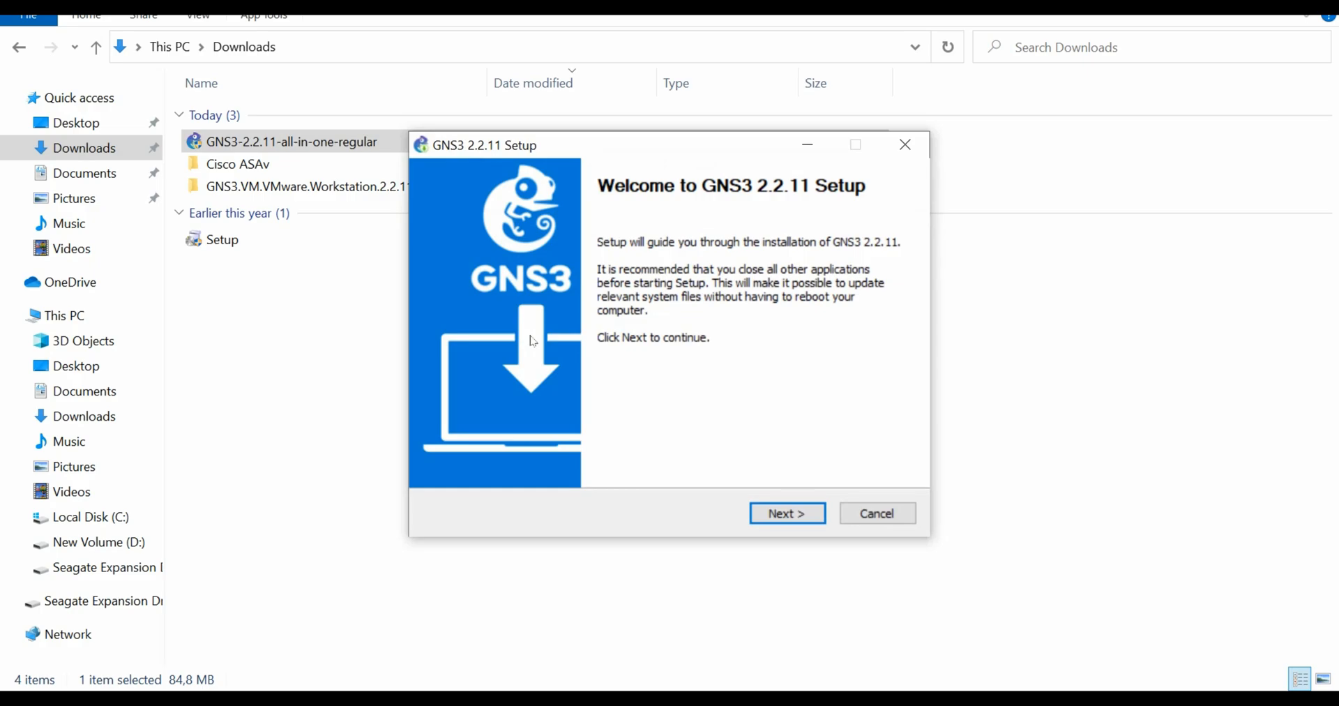
{"action": "left_click", "coordinate": [805, 514]}
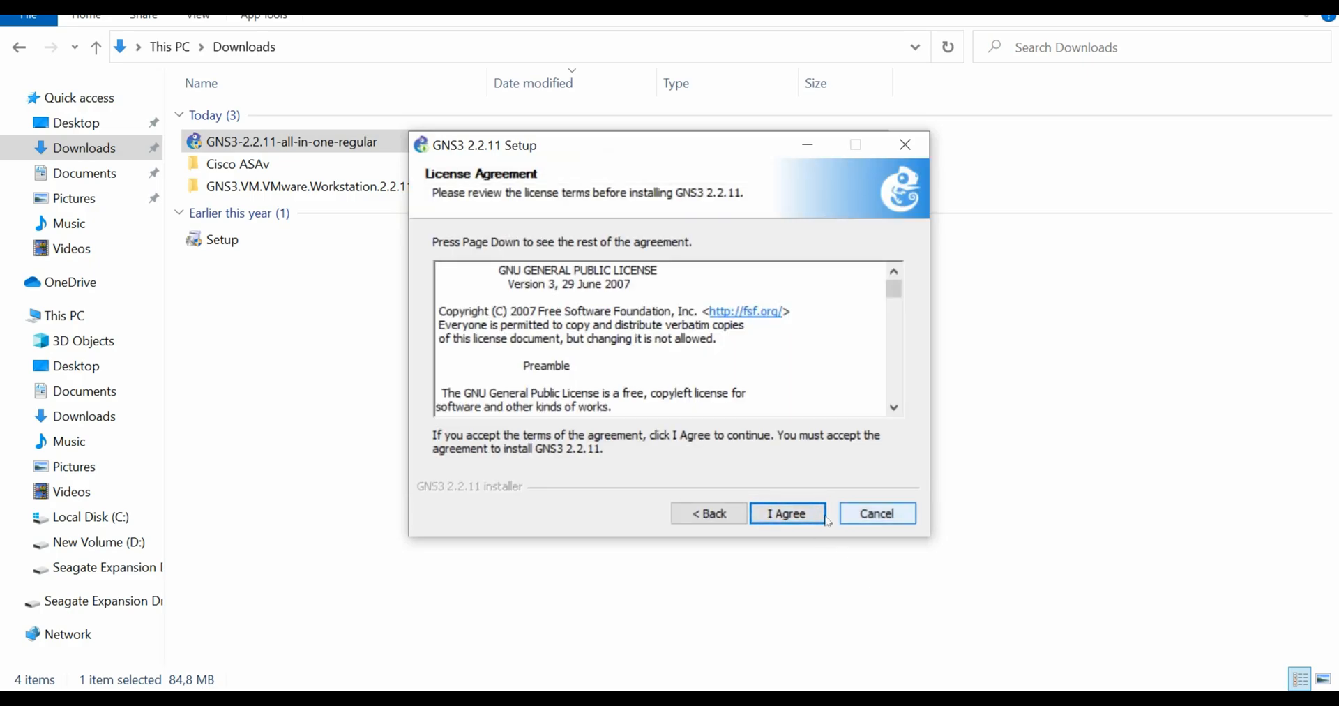
{"action": "left_click", "coordinate": [805, 514]}
{"action": "left_click", "coordinate": [800, 511]}
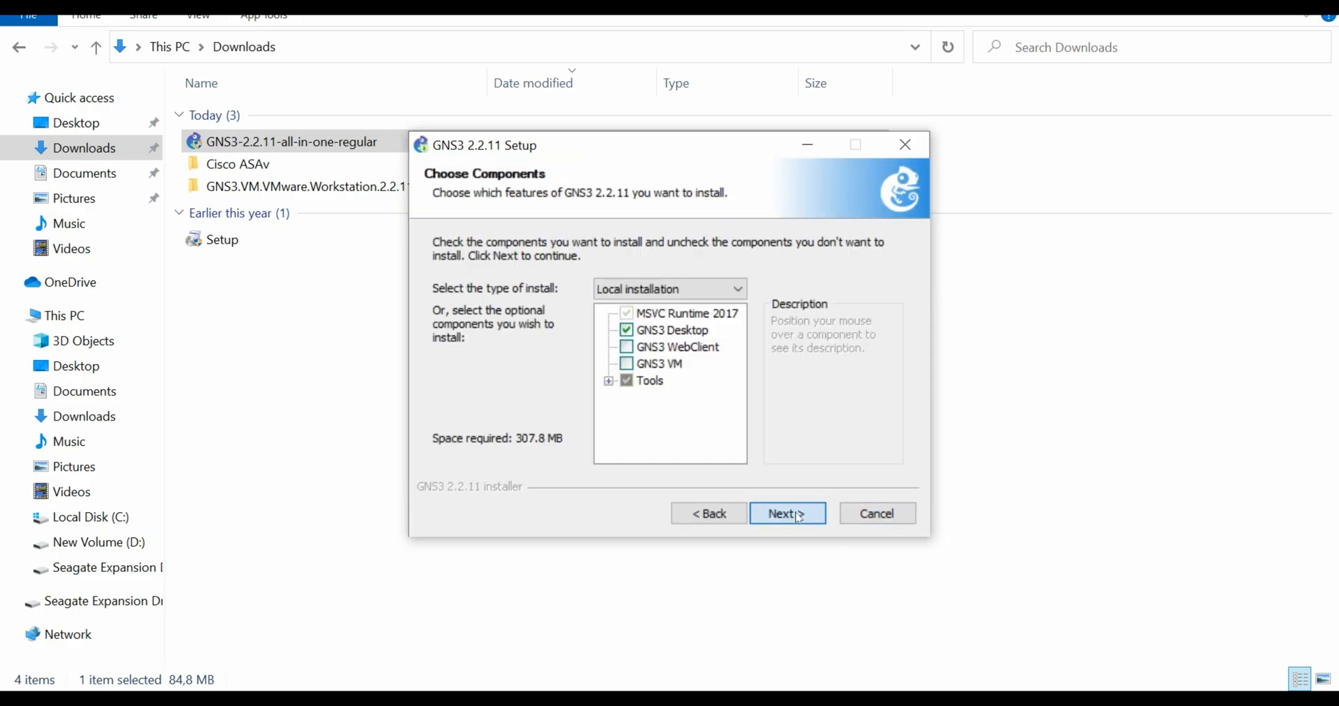
{"action": "left_click", "coordinate": [799, 514]}
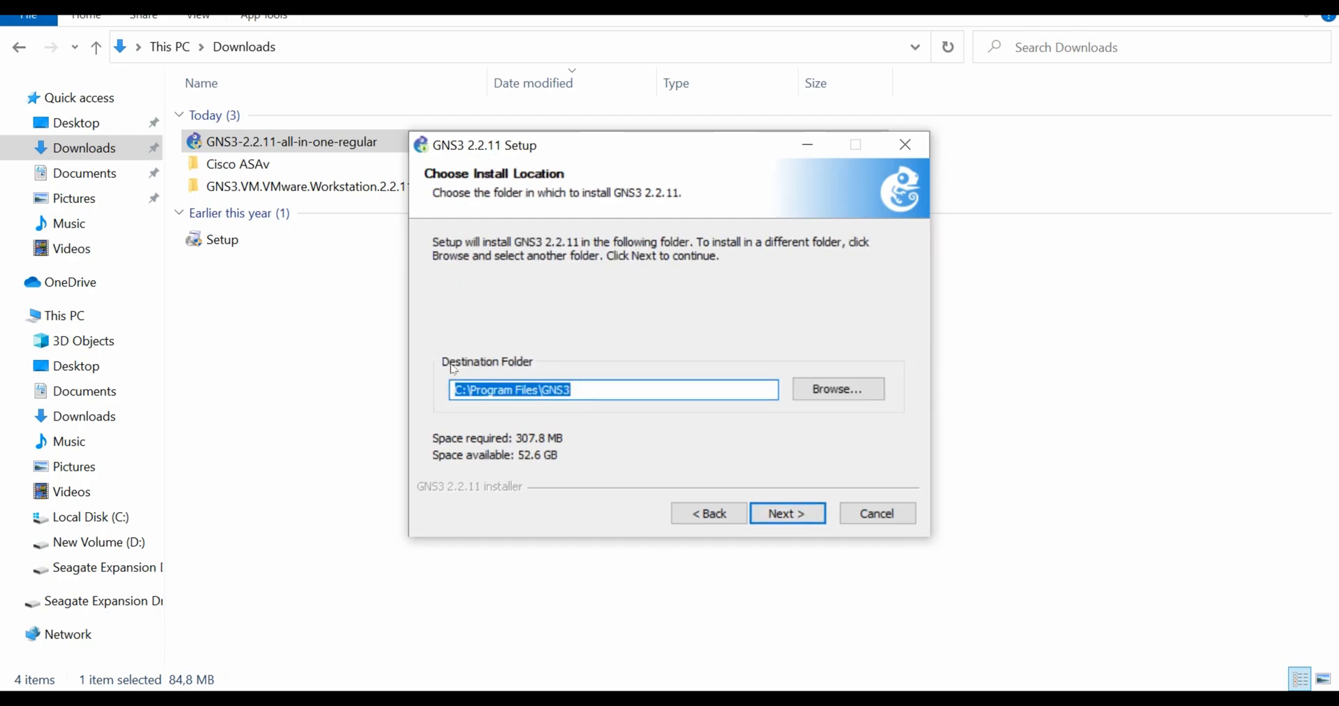
- Browse for a different GNS3 destination and select Seagate Expansion Drive (E:)
{"action": "left_click", "coordinate": [636, 390]}
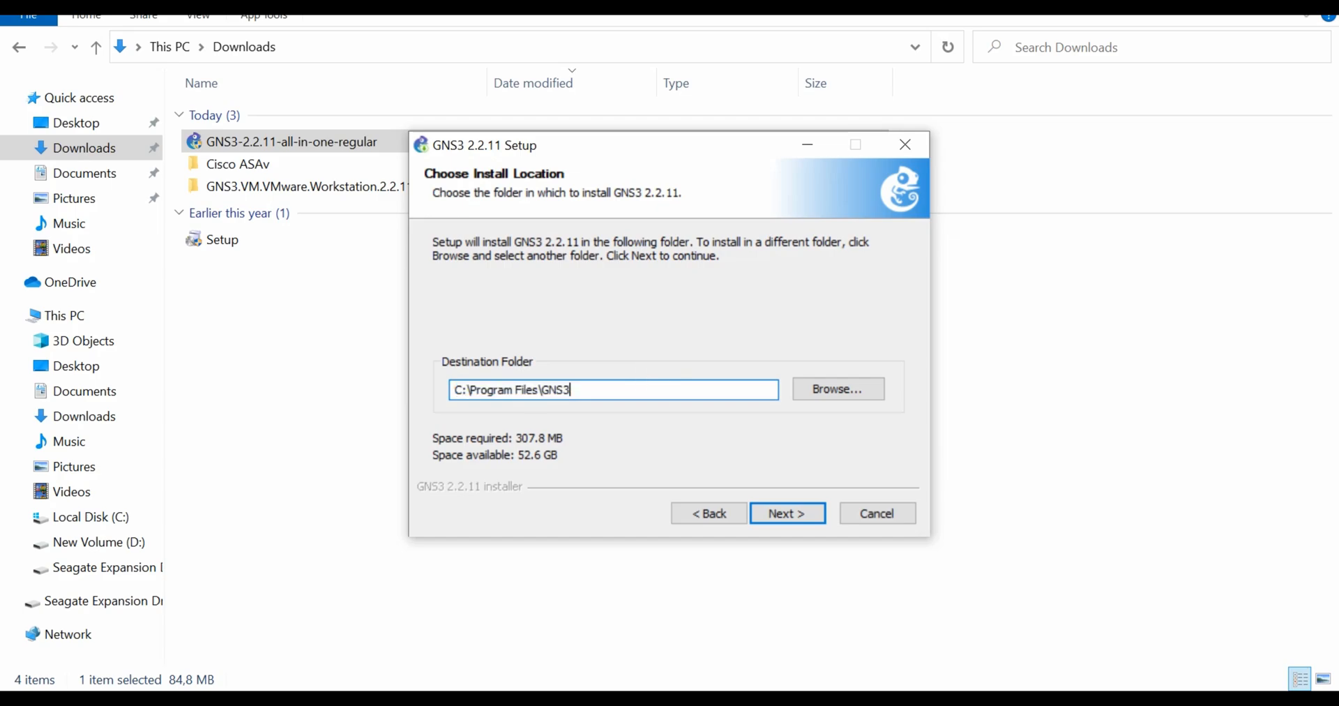
{"action": "left_click", "coordinate": [857, 390]}
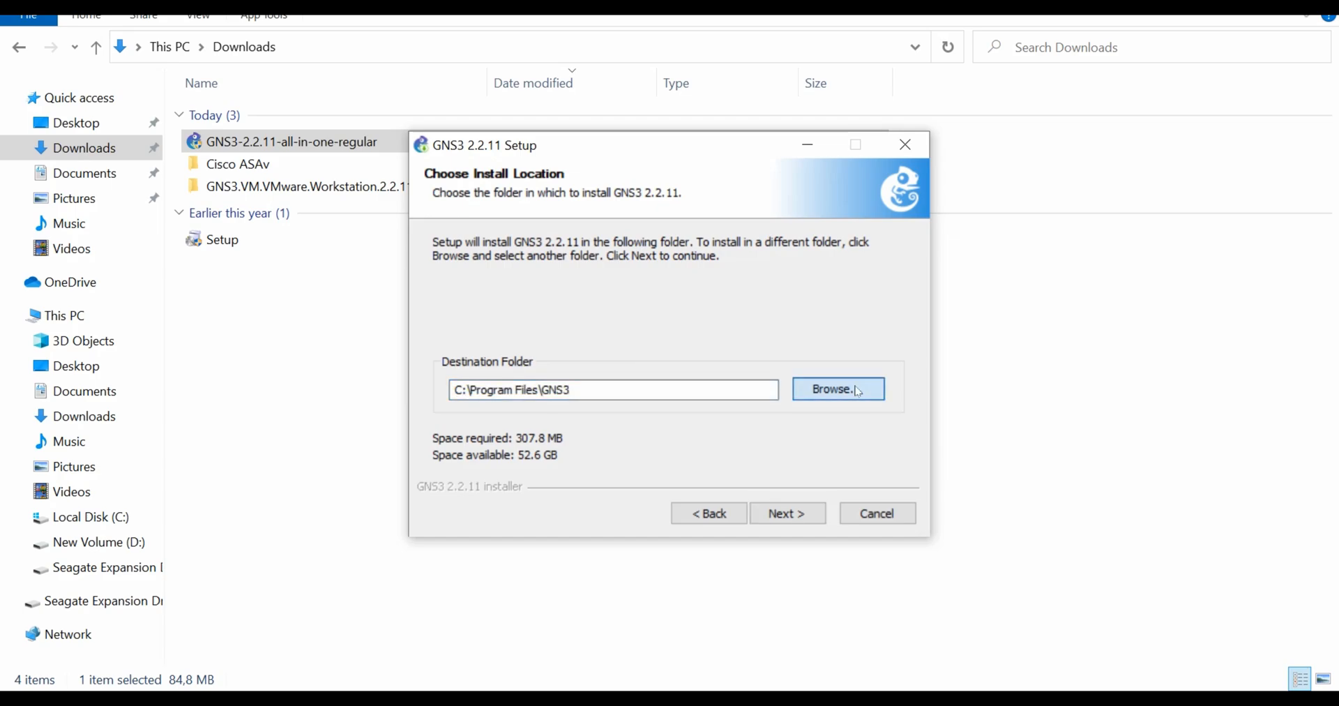
{"action": "left_click", "coordinate": [858, 391]}
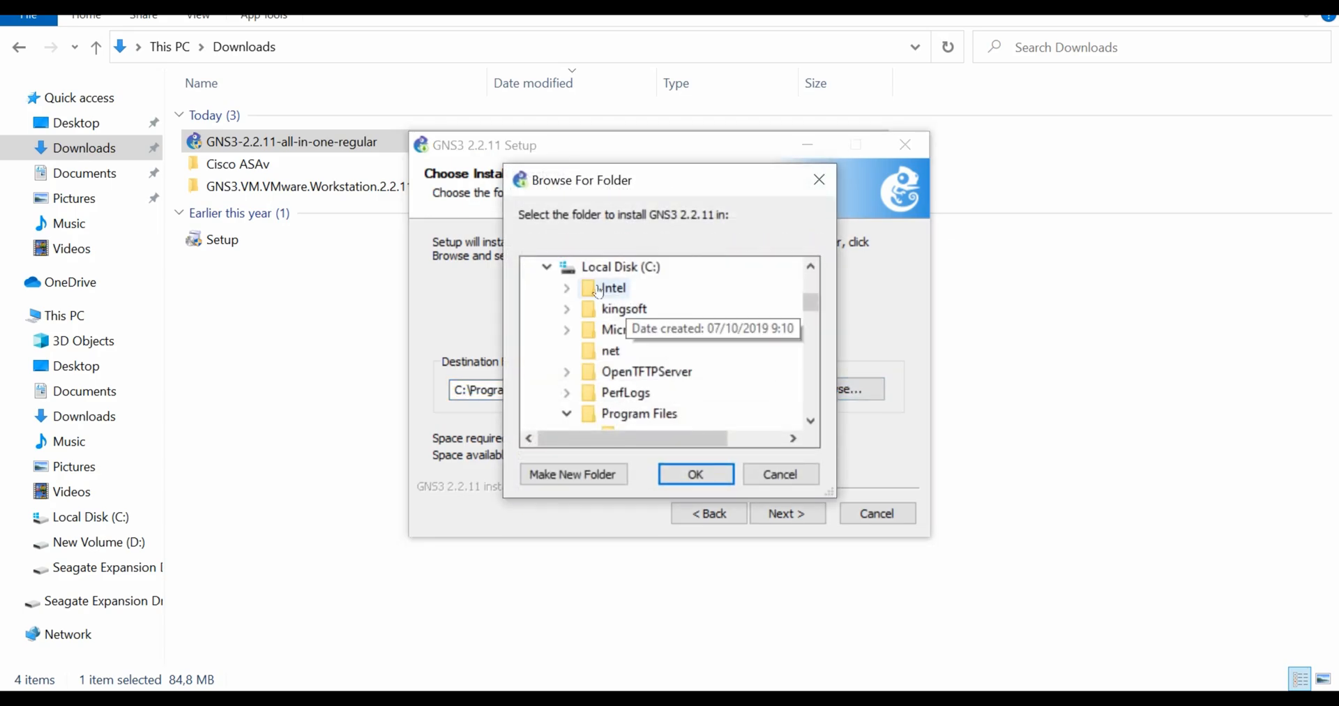
{"action": "left_click", "coordinate": [551, 269]}
{"action": "left_click", "coordinate": [598, 374]}
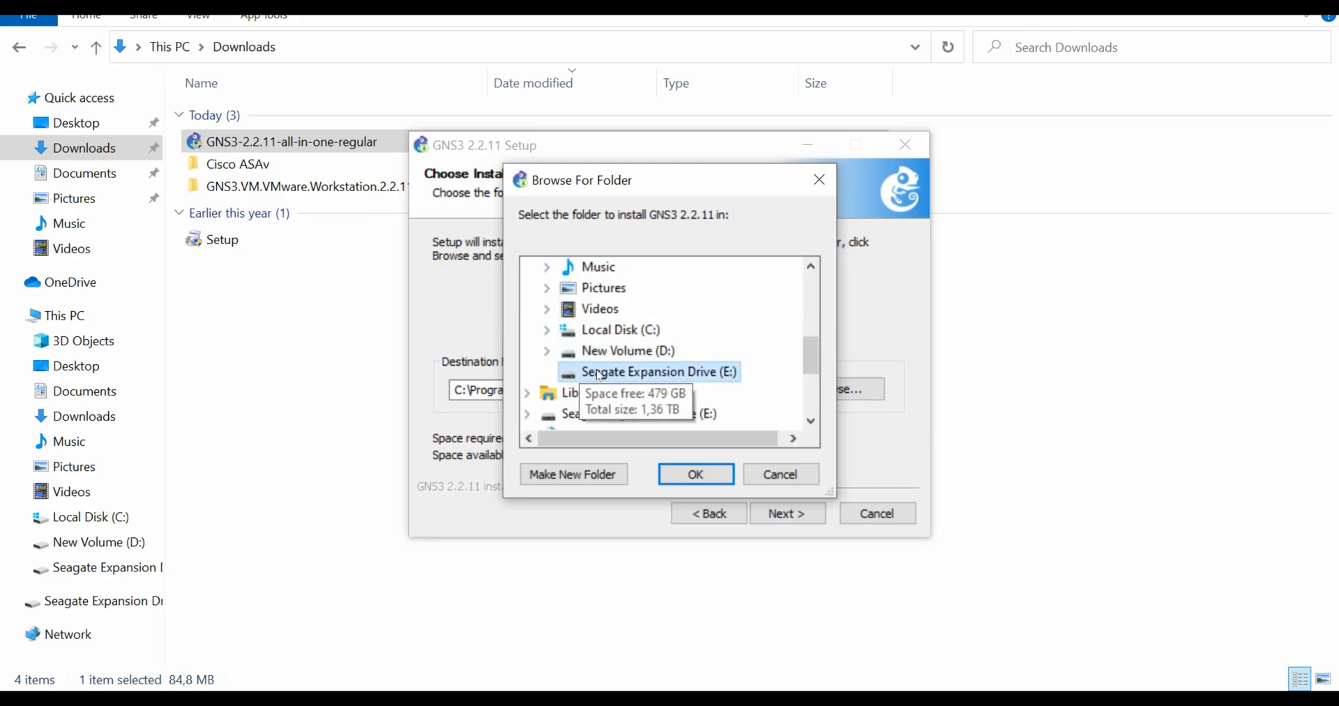
{"action": "double_click", "coordinate": [598, 374]}
- Create a folder named "install gns3" on the E: drive, choose it as destination and start the GNS3 installation
{"action": "left_click", "coordinate": [573, 474]}
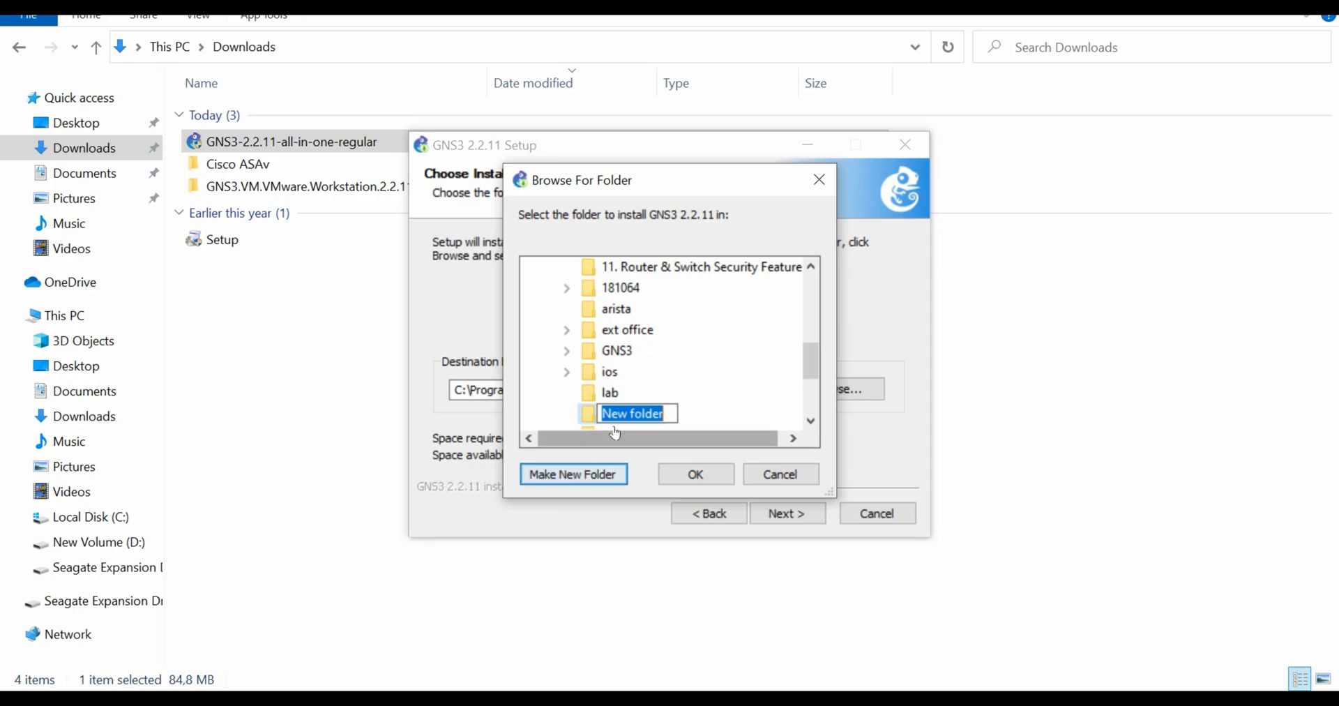
{"action": "type", "text": "insta"}
{"action": "key", "text": "BackSpace"}
{"action": "type", "text": "a"}
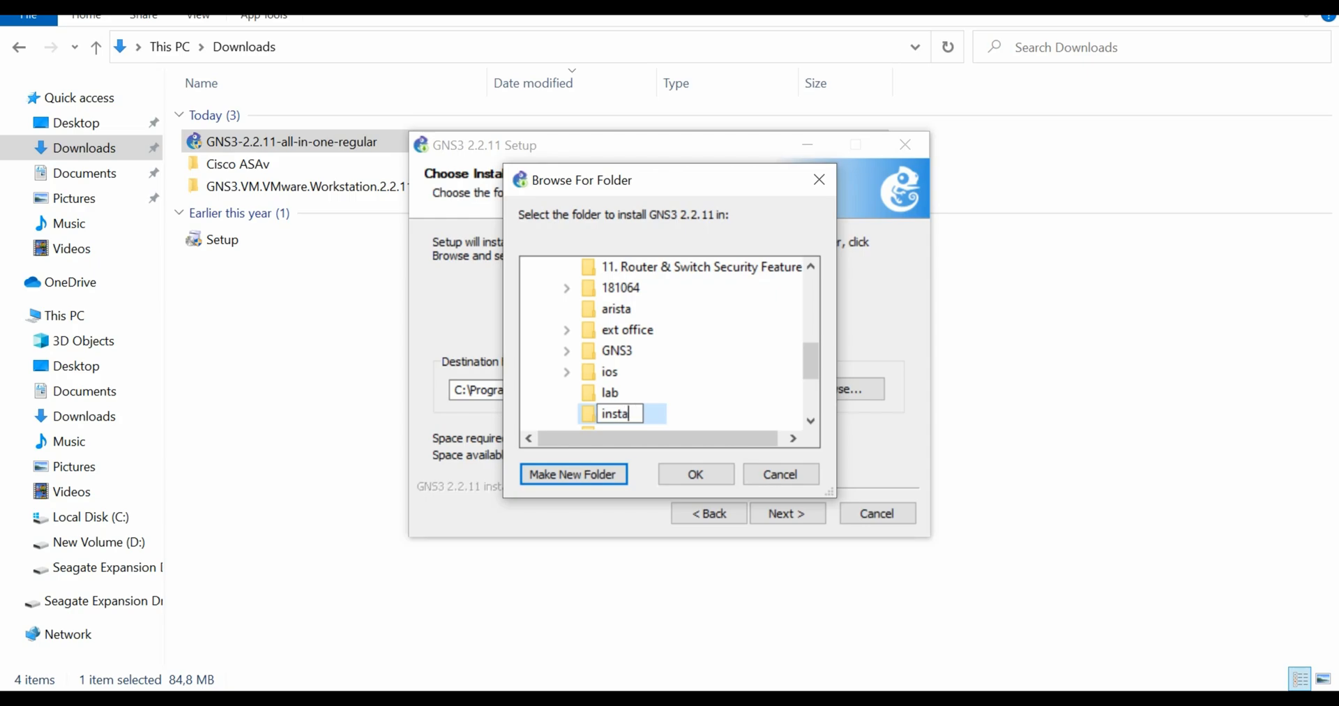
{"action": "type", "text": "ll gns3"}
{"action": "key", "text": "Return"}
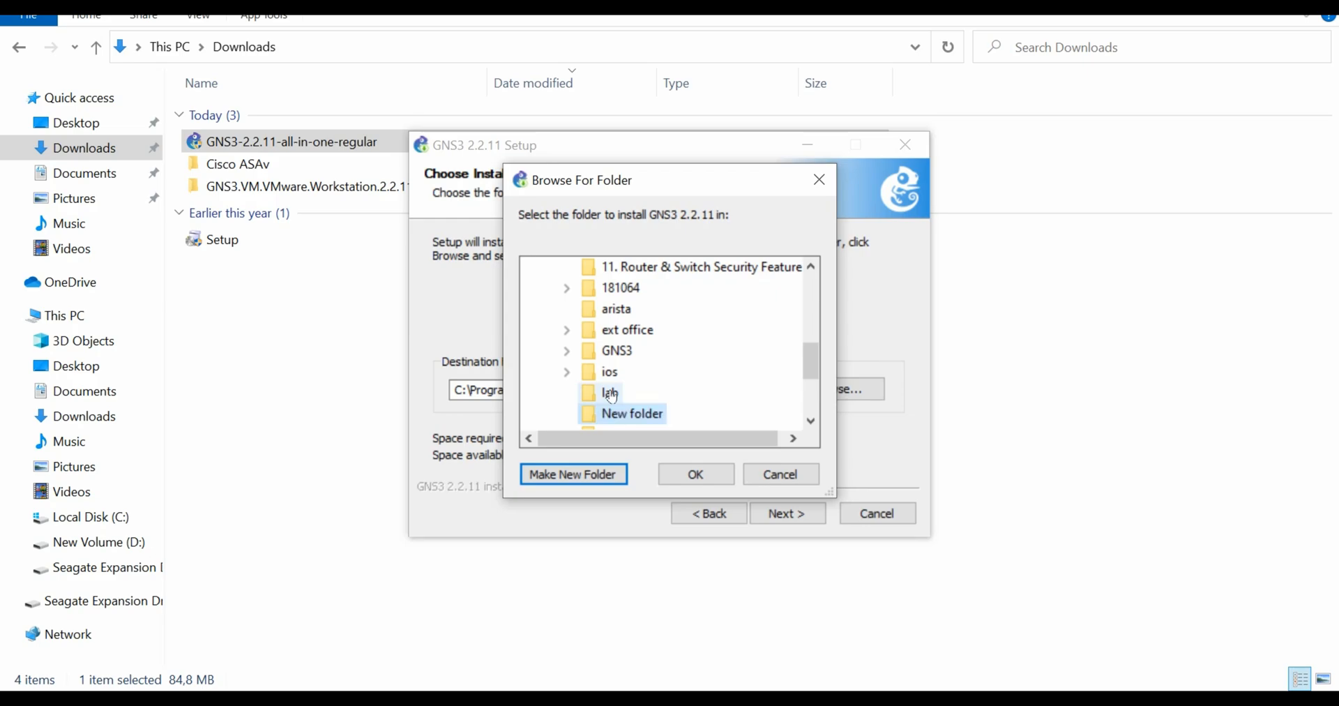
{"action": "left_click", "coordinate": [695, 474]}
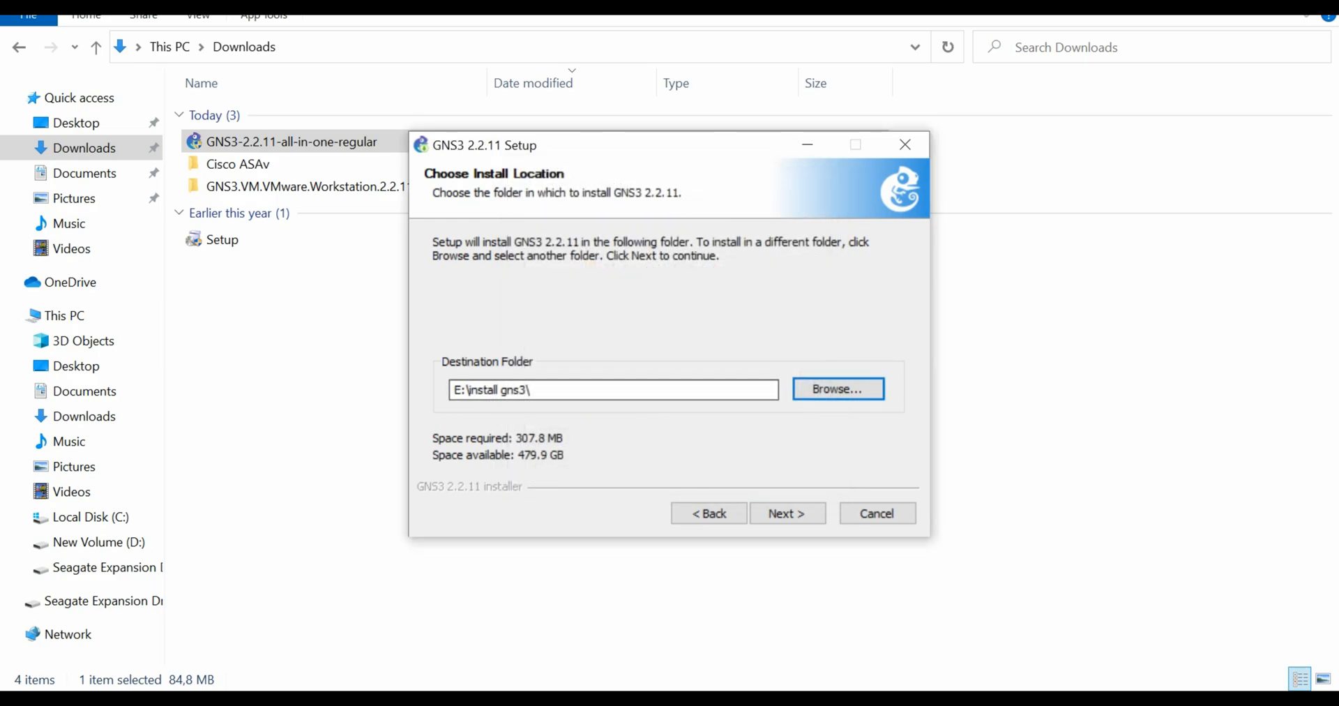
{"action": "left_click", "coordinate": [786, 513]}
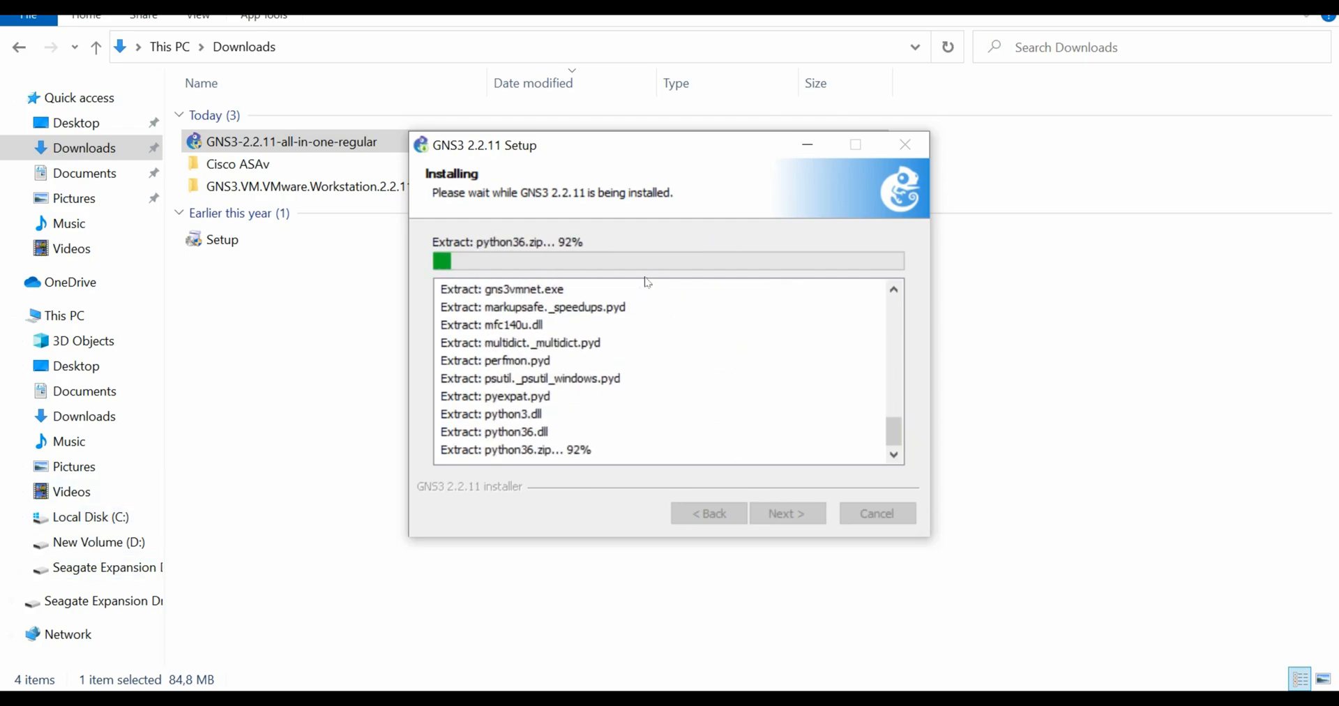
{"action": "left_click_drag", "start_coordinate": [595, 149], "coordinate": [428, 163]}
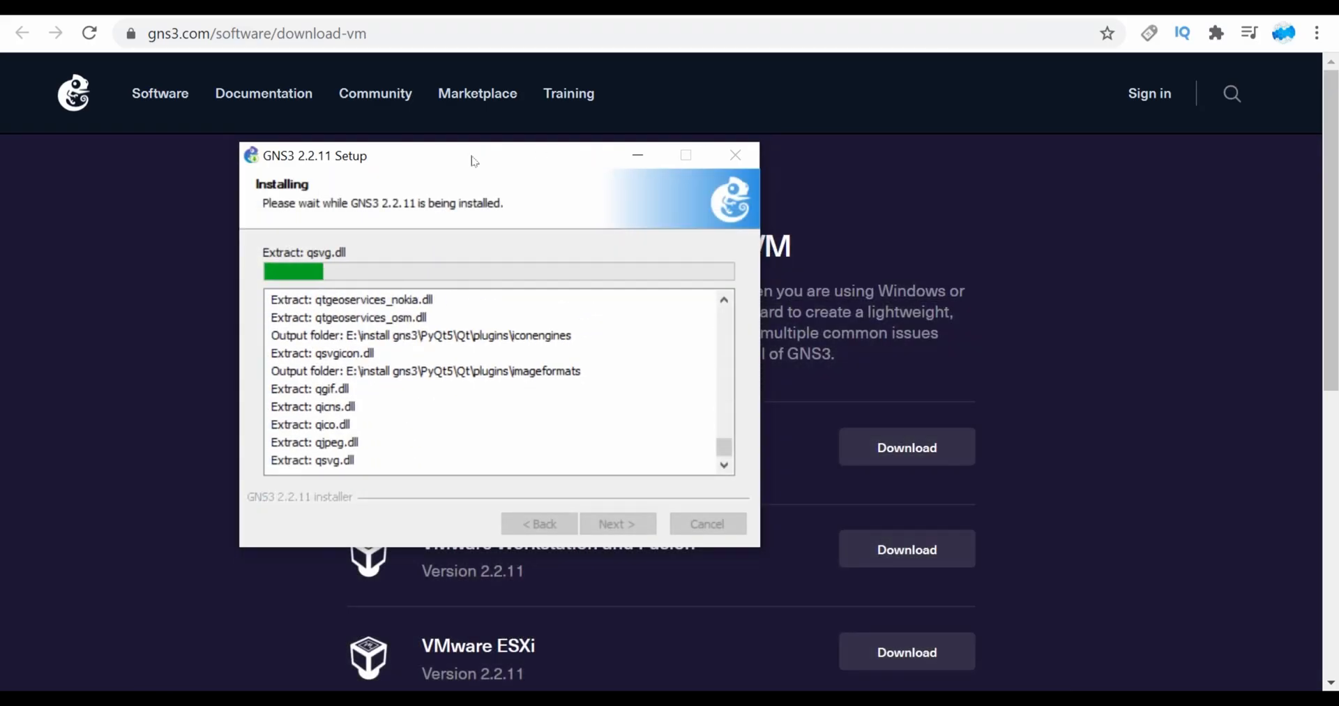
{"action": "left_click_drag", "start_coordinate": [486, 156], "coordinate": [743, 107]}
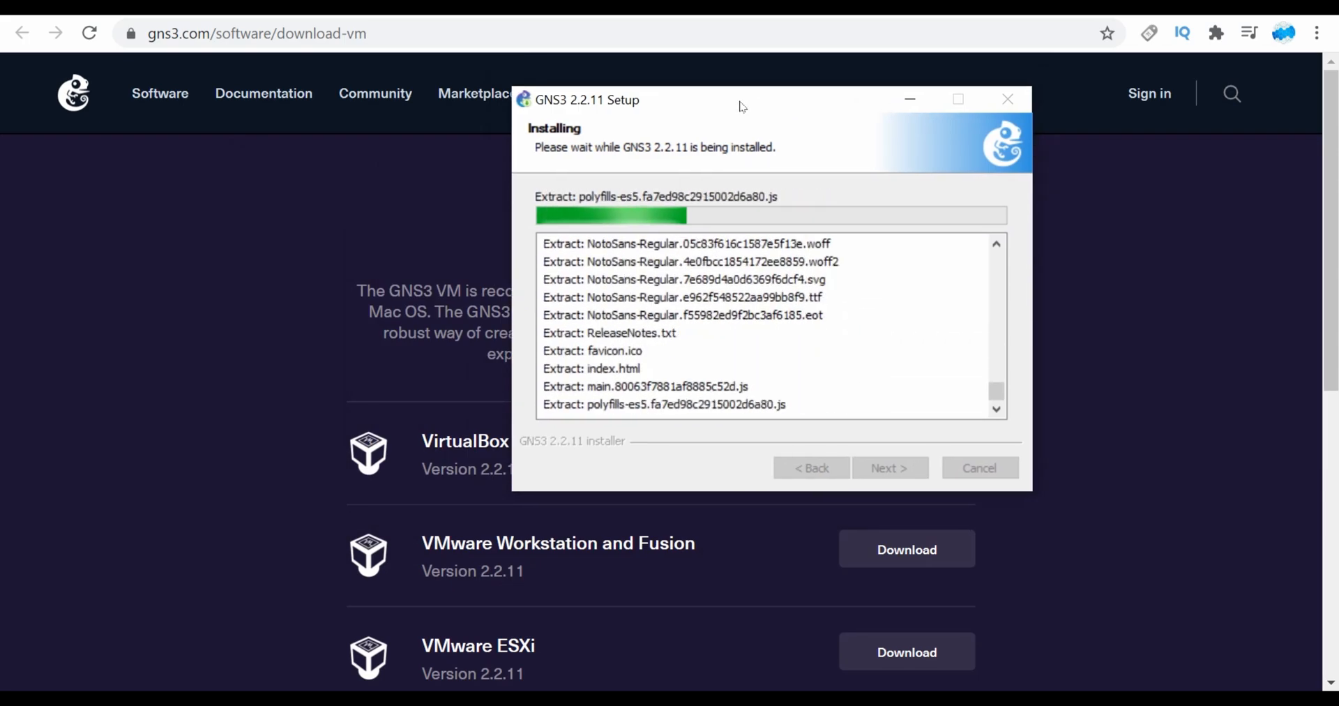
{"action": "left_click_drag", "start_coordinate": [742, 107], "coordinate": [667, 133]}
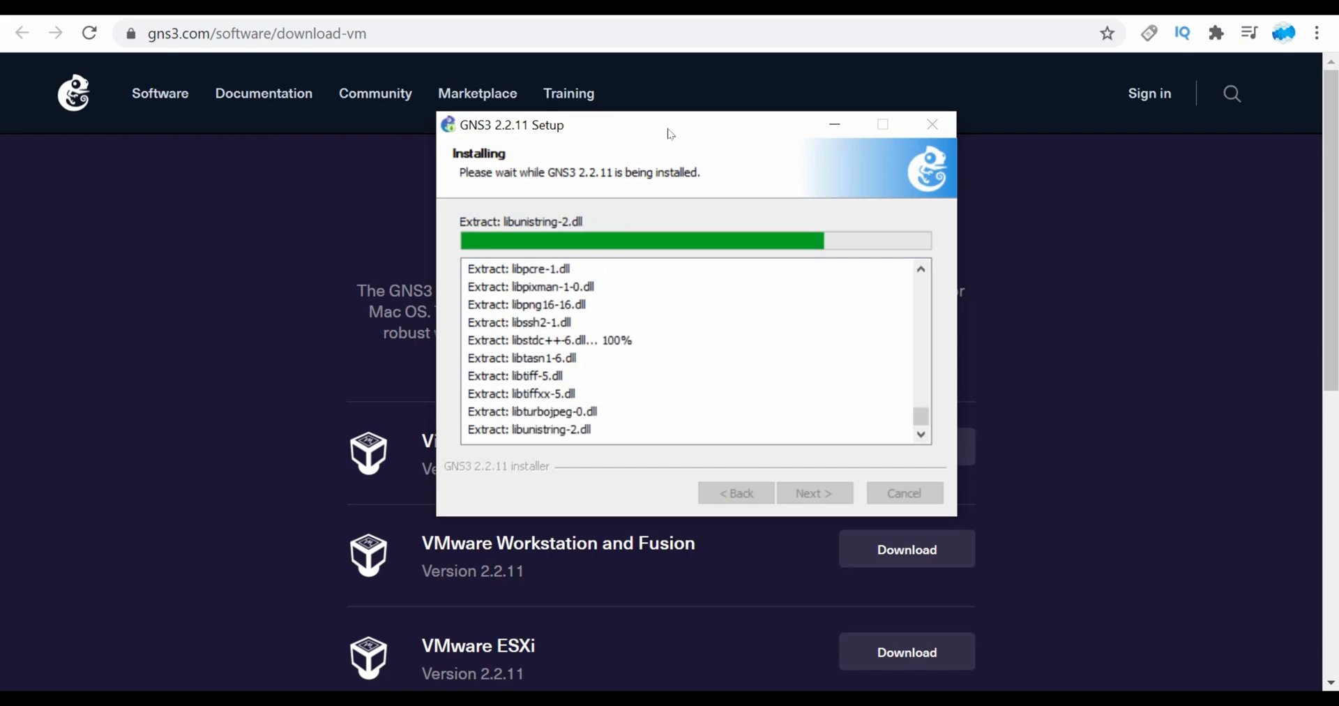
{"action": "left_click_drag", "start_coordinate": [606, 128], "coordinate": [499, 147]}
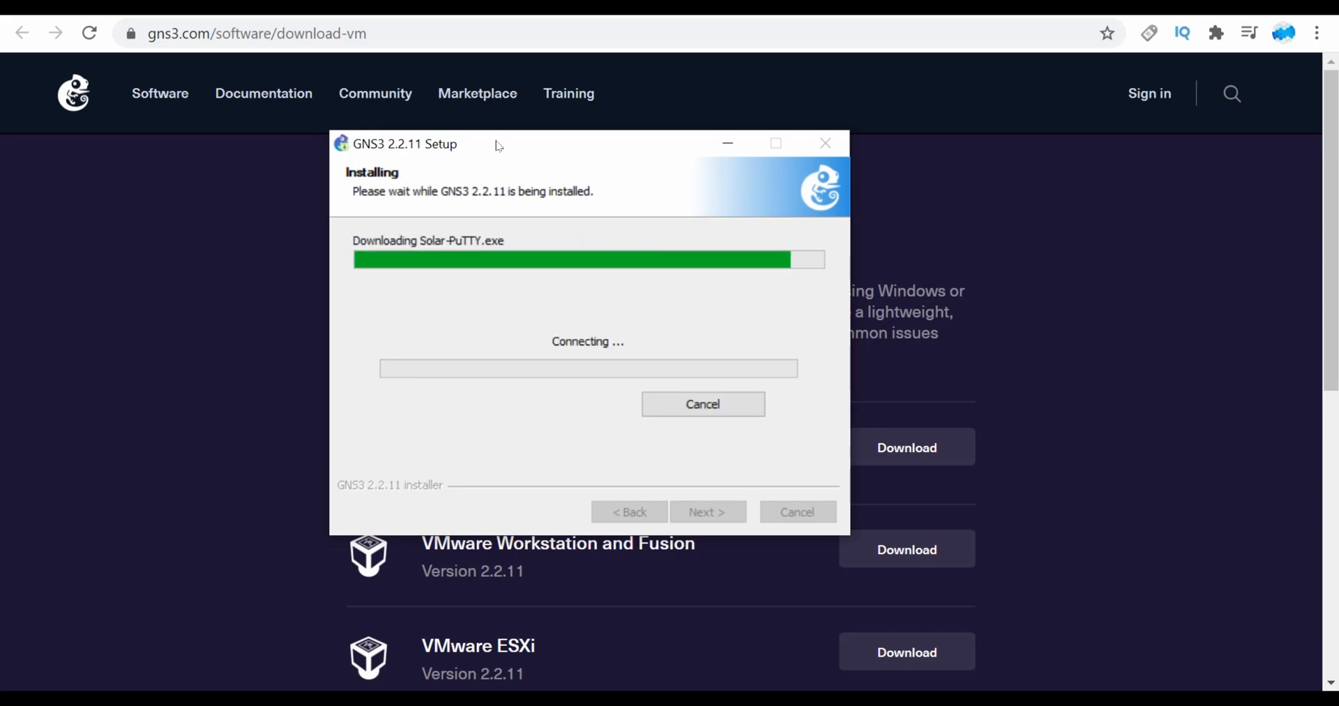
{"action": "left_click_drag", "start_coordinate": [500, 147], "coordinate": [513, 141]}
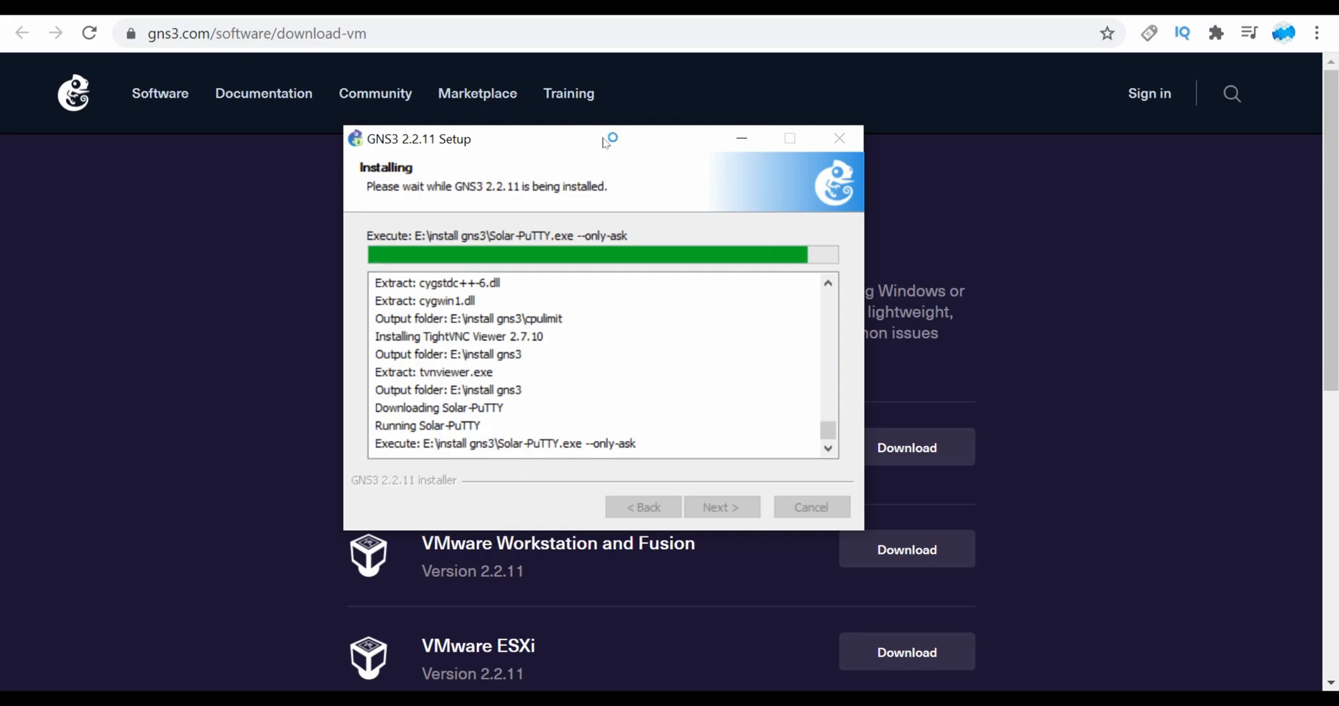
- Accept the Solar-PuTTY license agreement and privacy notice, and dismiss its email request without entering an address
{"action": "left_click", "coordinate": [592, 282]}
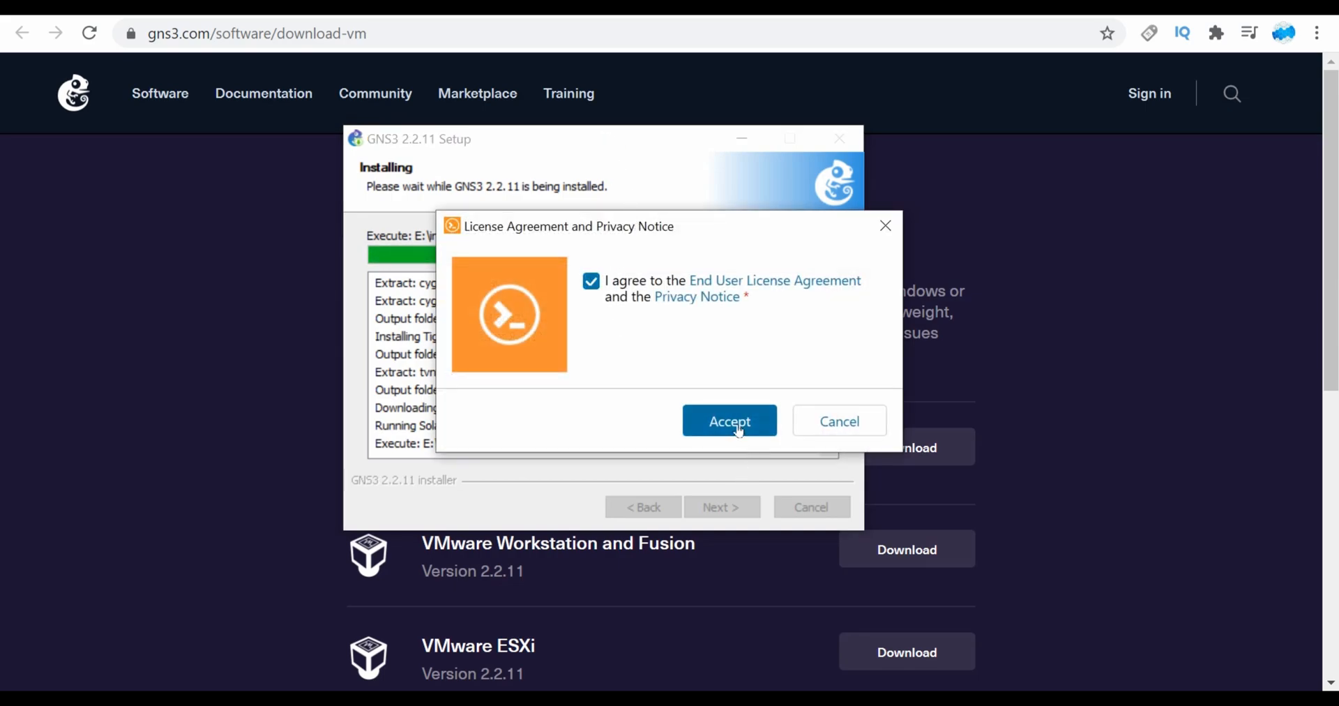
{"action": "left_click", "coordinate": [732, 422]}
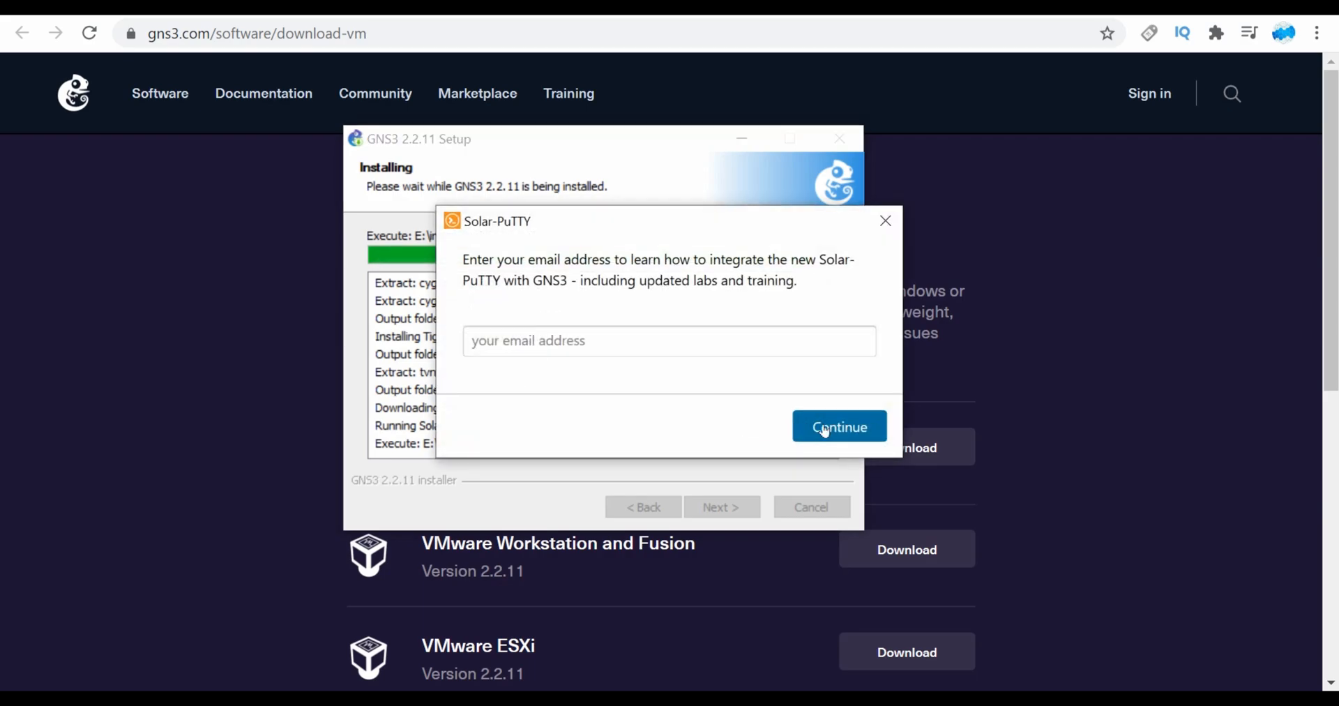
{"action": "left_click", "coordinate": [877, 232]}
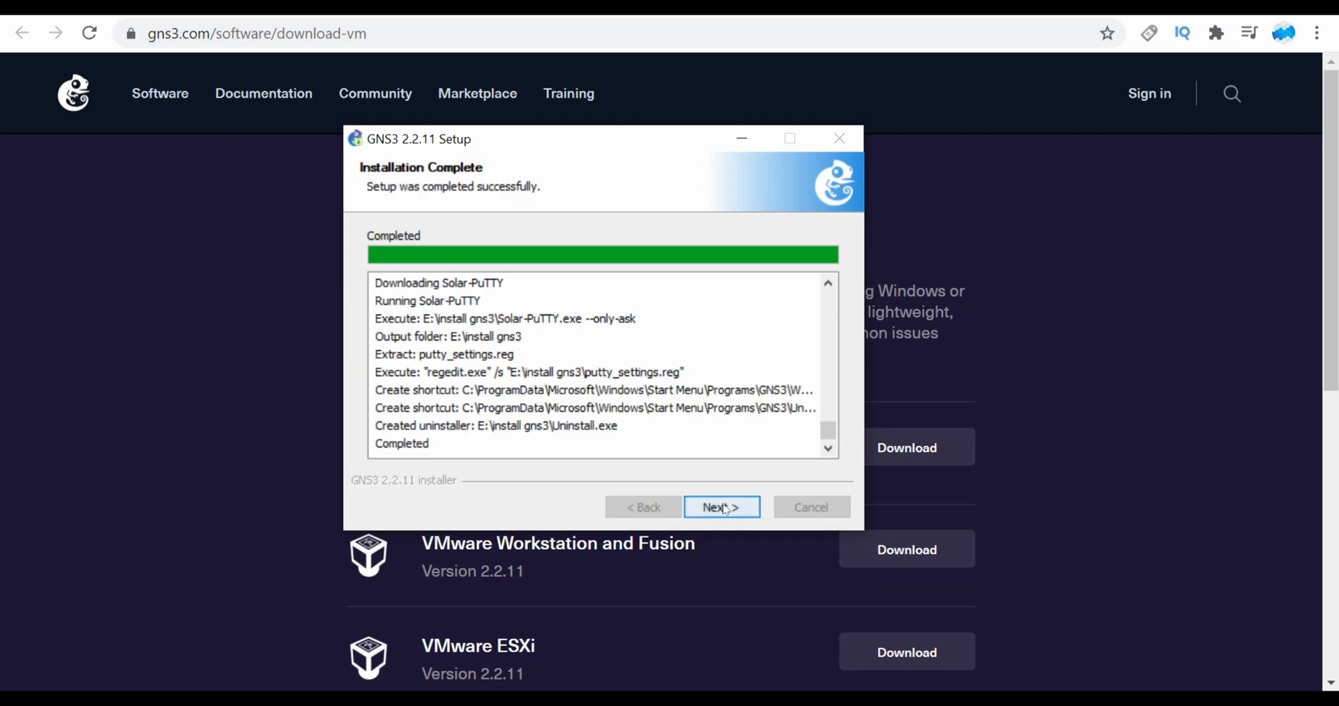
- Decline the free Solarwinds Standard Toolset license, finish the setup with Start GNS3 enabled and close the thank-you page
{"action": "key", "text": "Return"}
{"action": "left_click", "coordinate": [598, 366]}
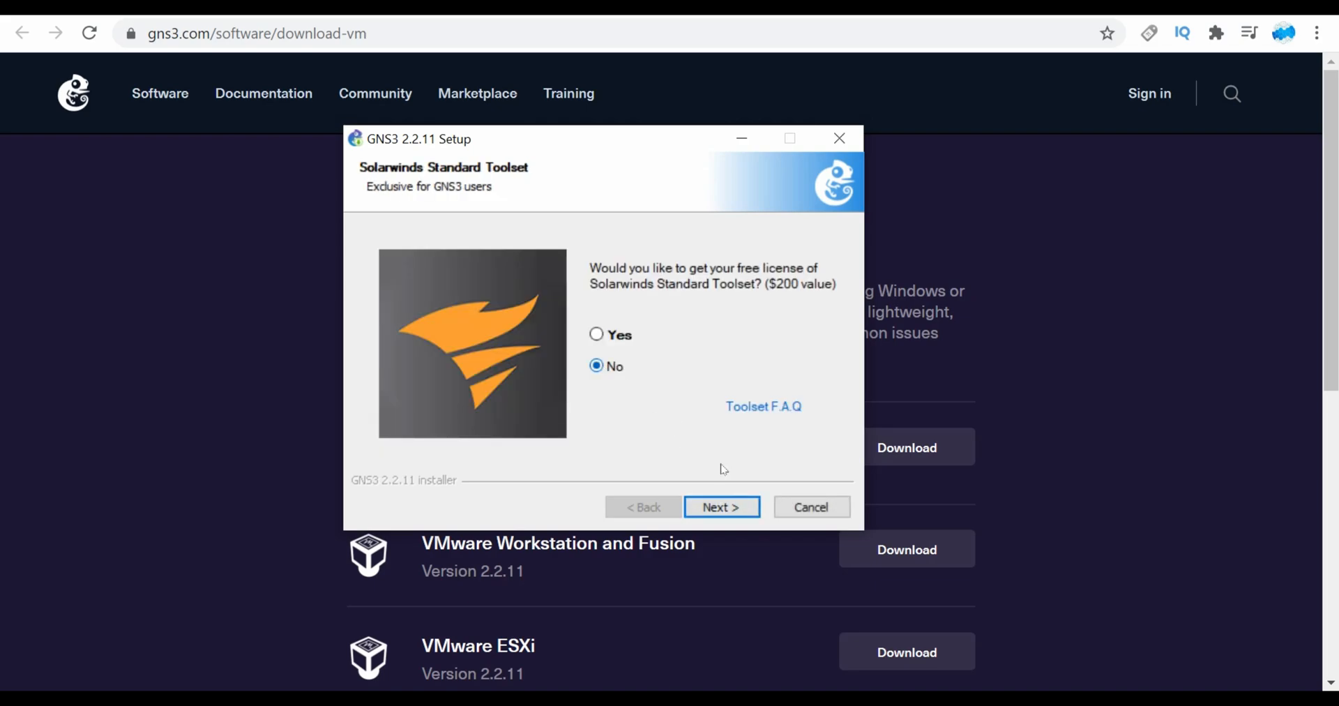
{"action": "left_click", "coordinate": [697, 507]}
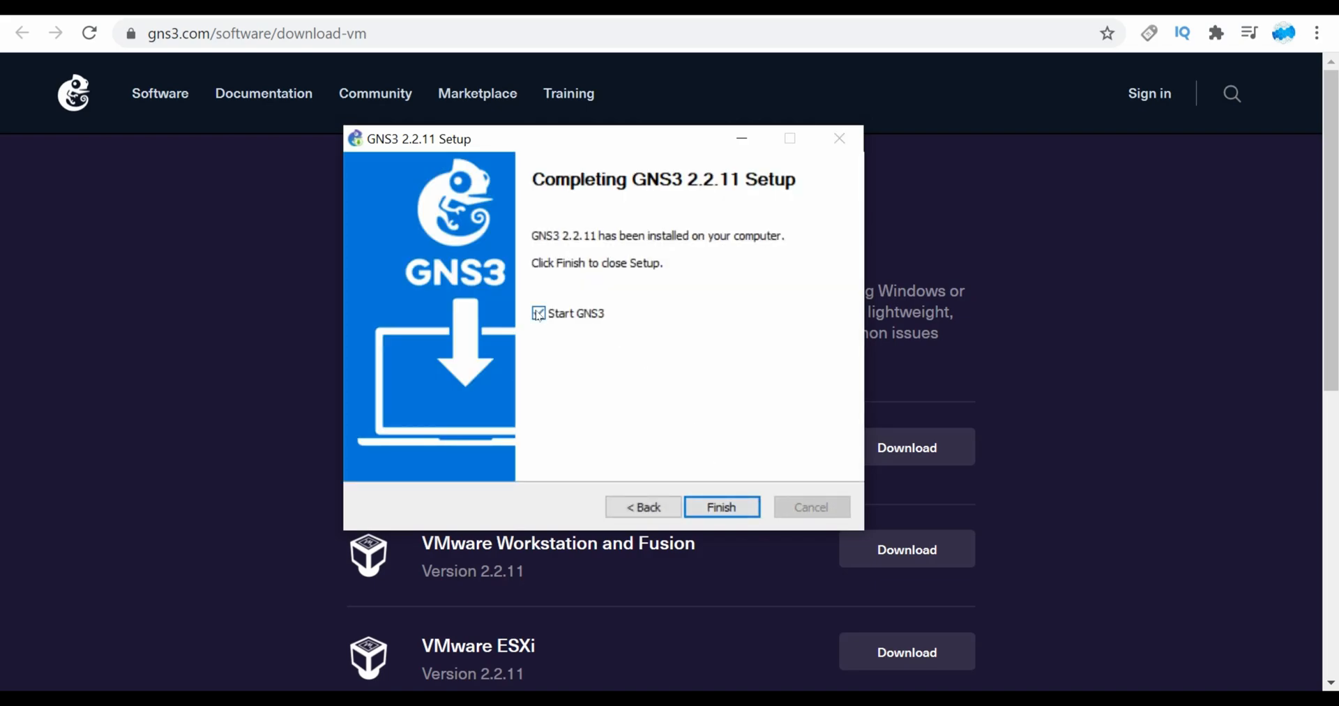
{"action": "left_click", "coordinate": [706, 509]}
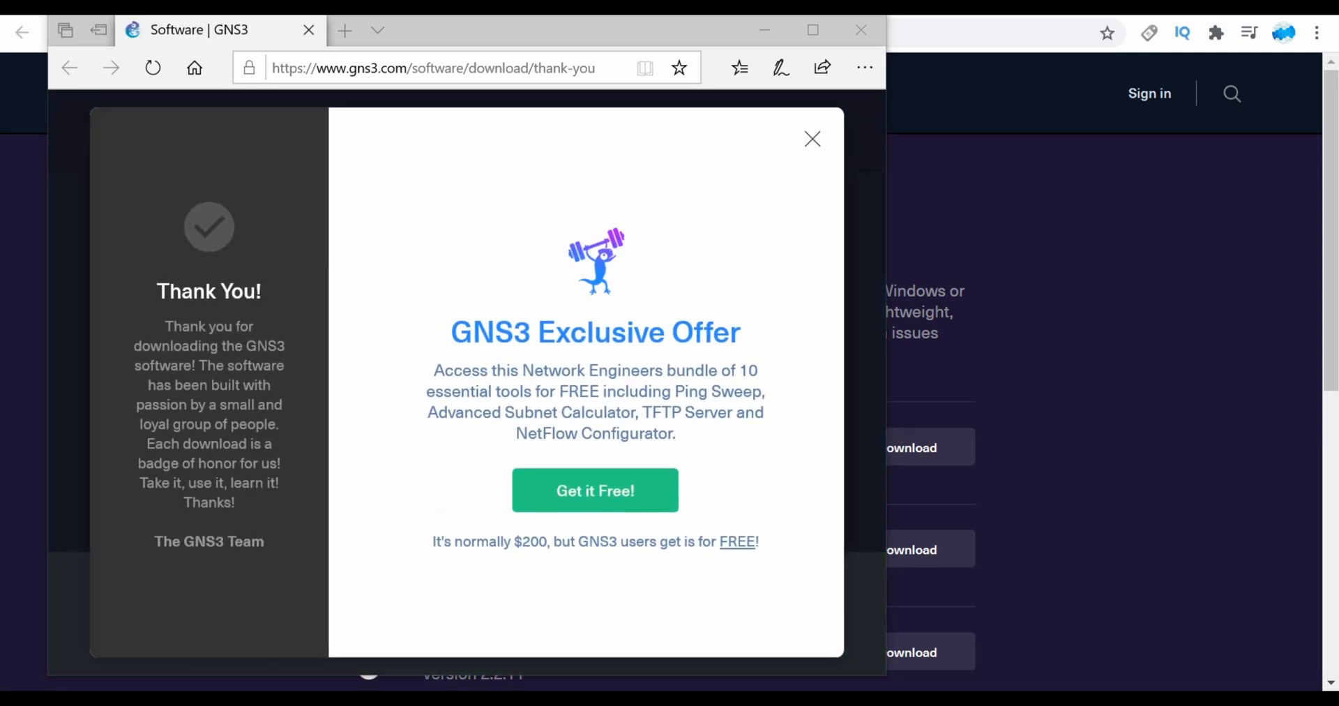
{"action": "left_click", "coordinate": [861, 30]}
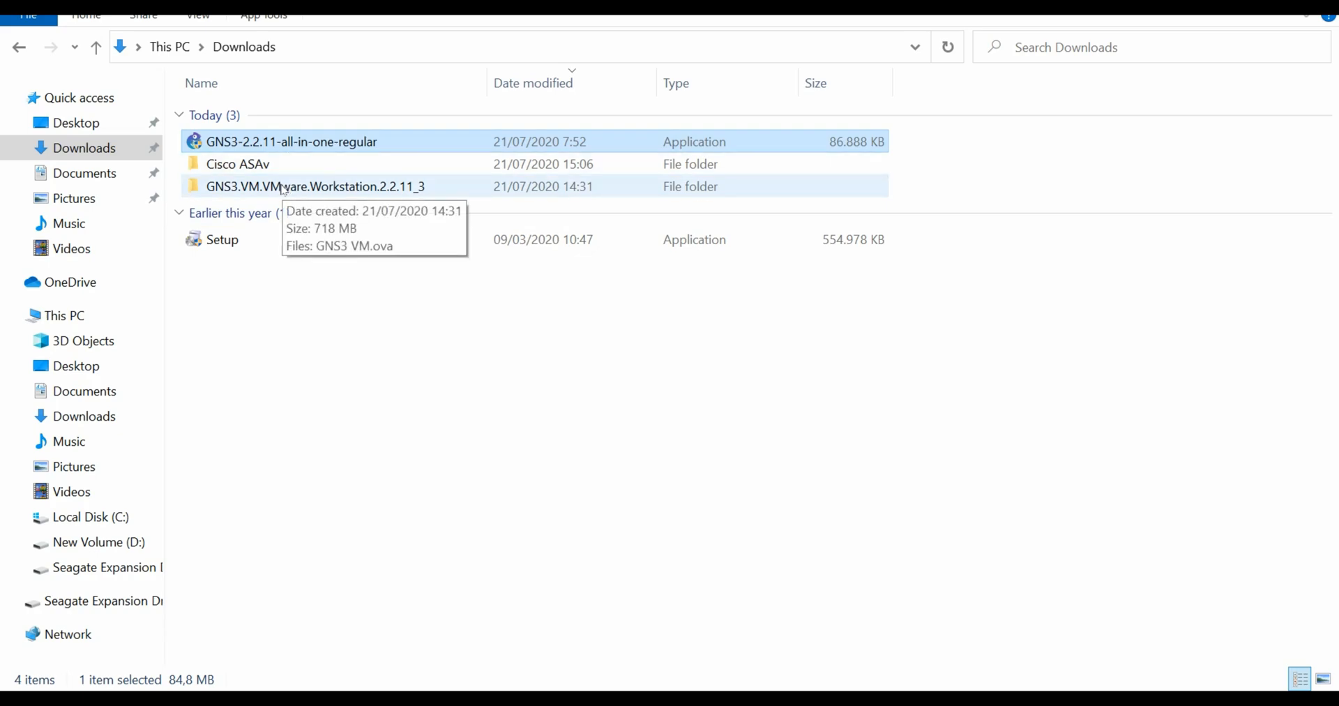
- Launch the VMware Workstation Pro Setup from Downloads, dismiss the GNS3 Setup Wizard, and accept the VMware license agreement
{"action": "double_click", "coordinate": [237, 238]}
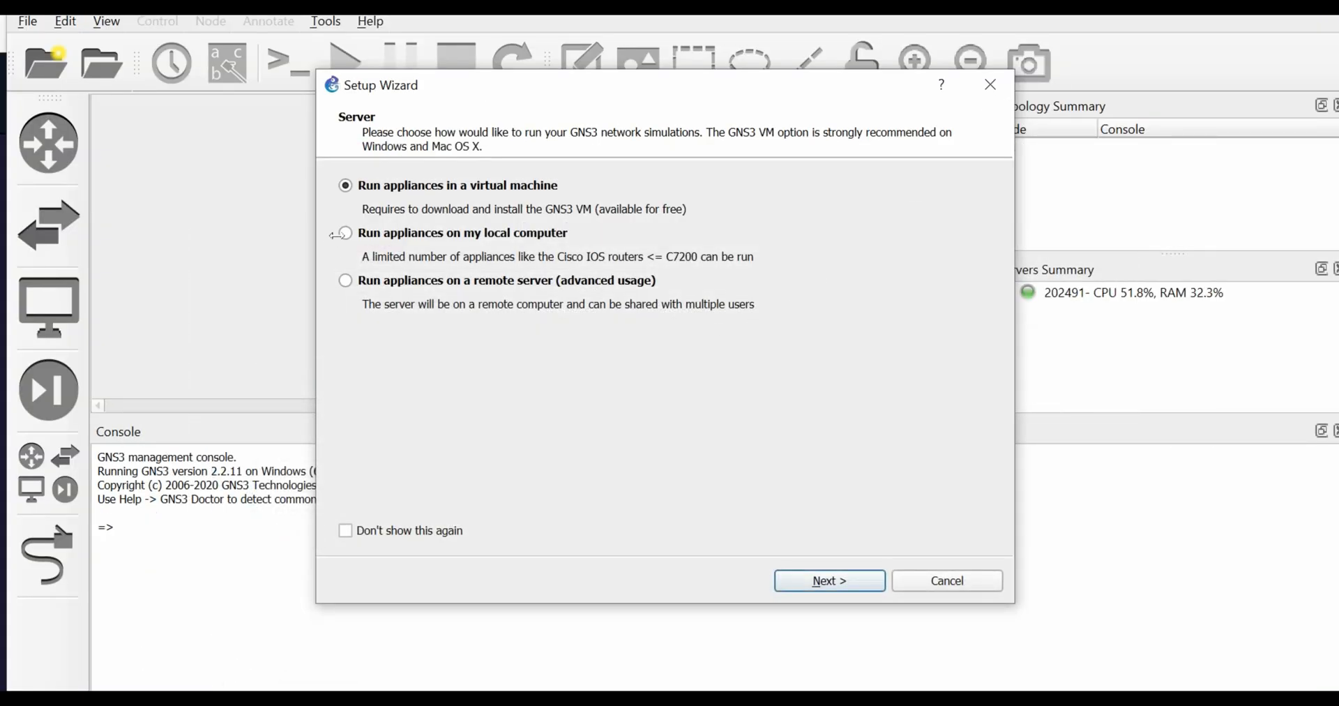
{"action": "left_click", "coordinate": [997, 98]}
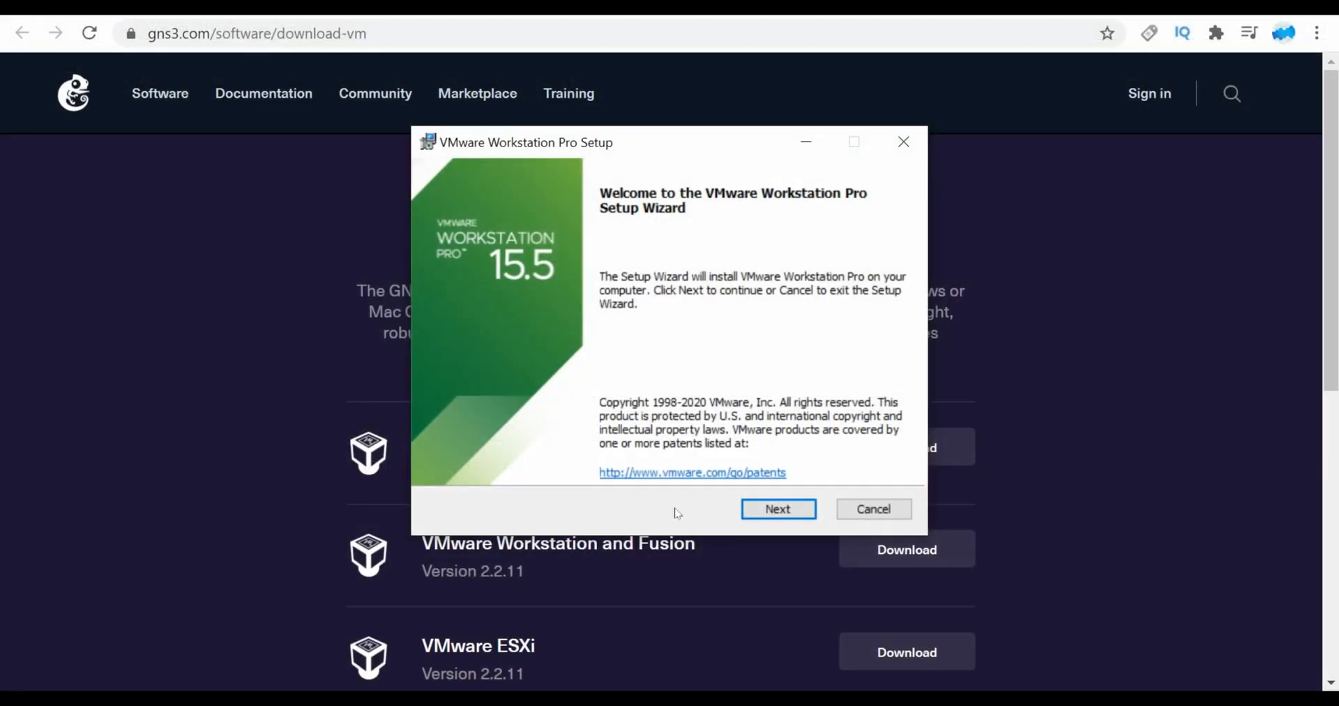
{"action": "left_click", "coordinate": [757, 510]}
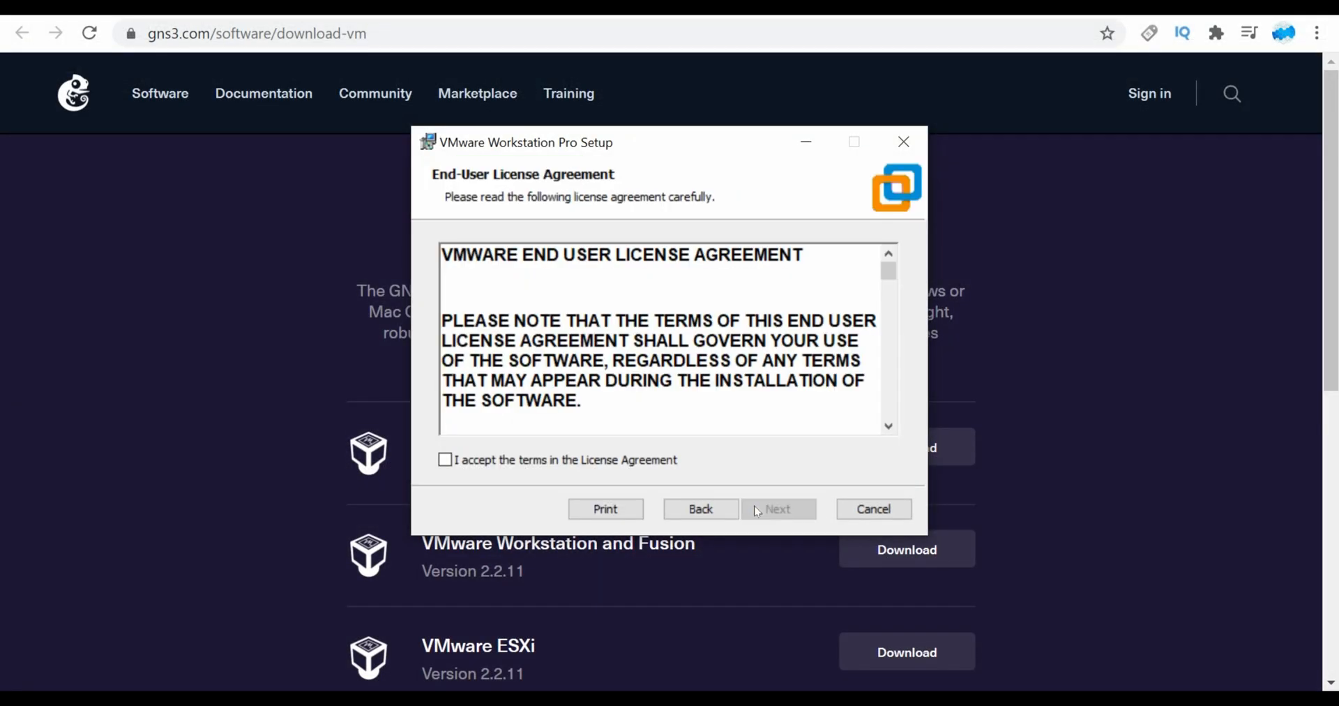
{"action": "left_click", "coordinate": [521, 460]}
{"action": "left_click", "coordinate": [777, 510]}
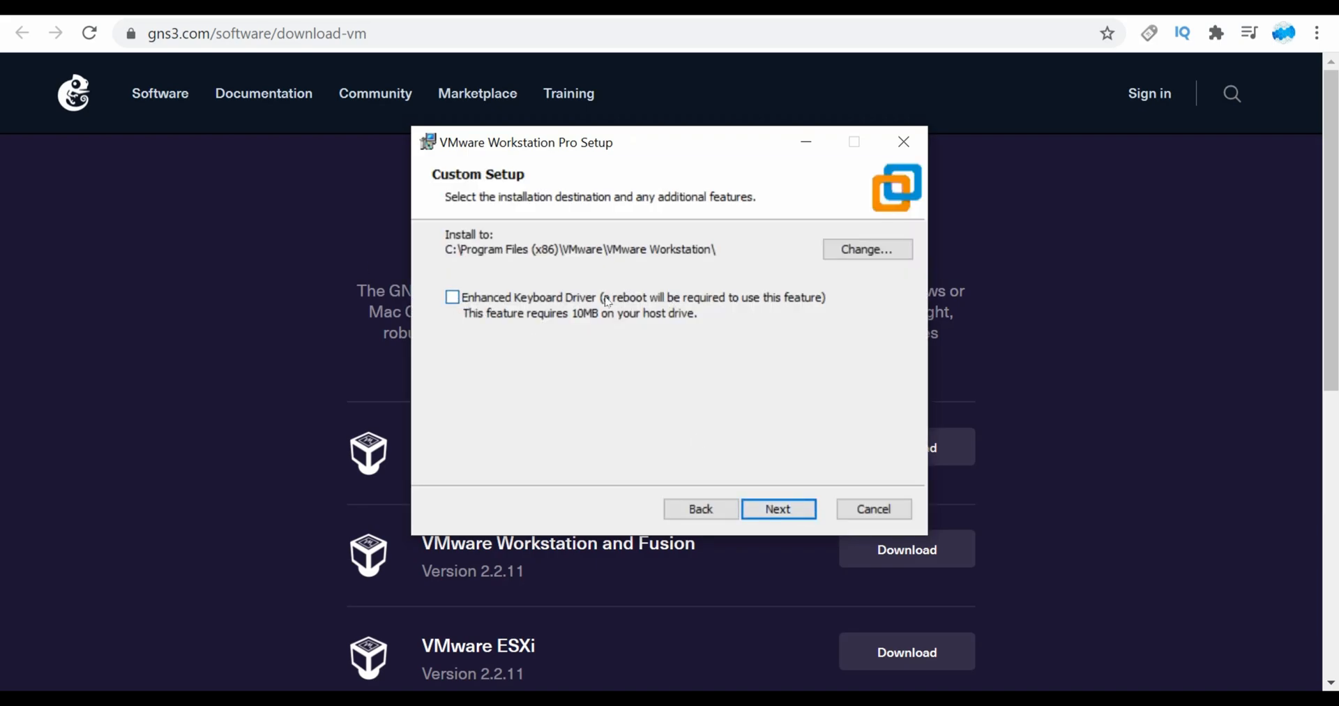
- Create a folder named "install vmpro" on the E: drive and choose it as the VMware Workstation Pro installation destination
{"action": "left_click", "coordinate": [867, 249]}
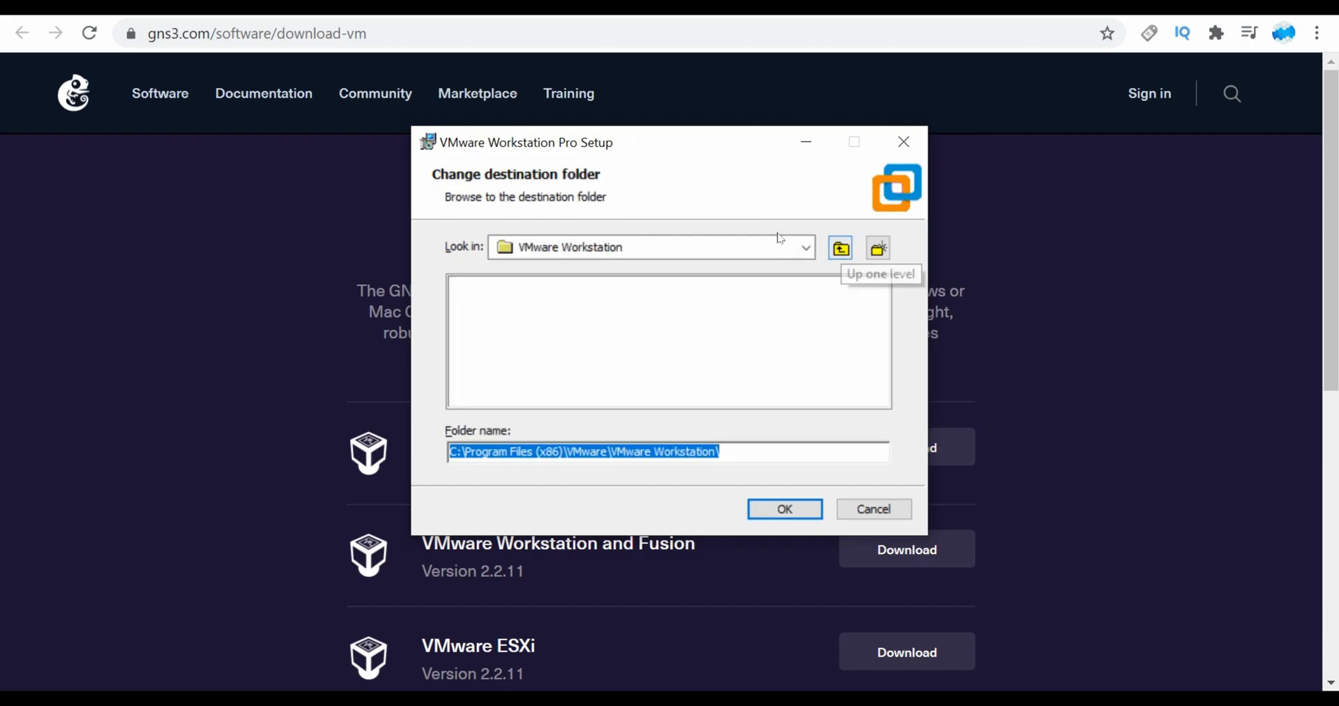
{"action": "left_click", "coordinate": [806, 249]}
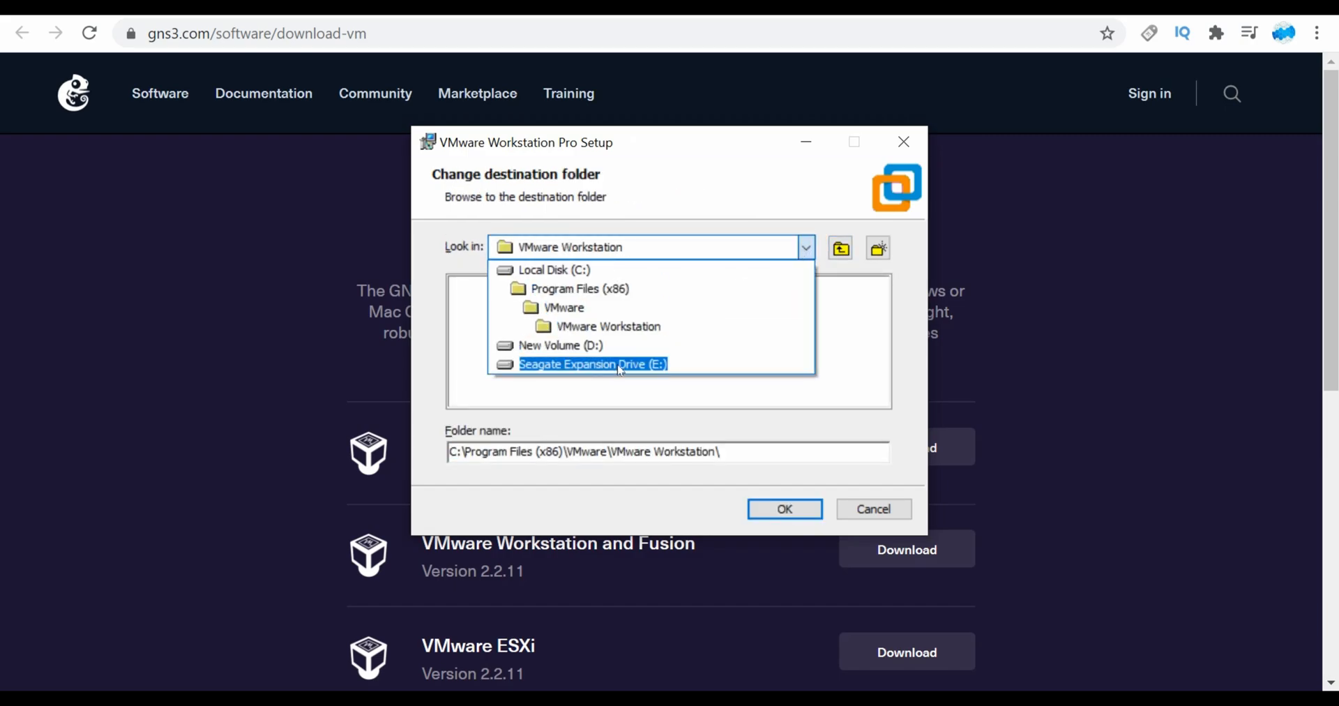
{"action": "left_click", "coordinate": [617, 365]}
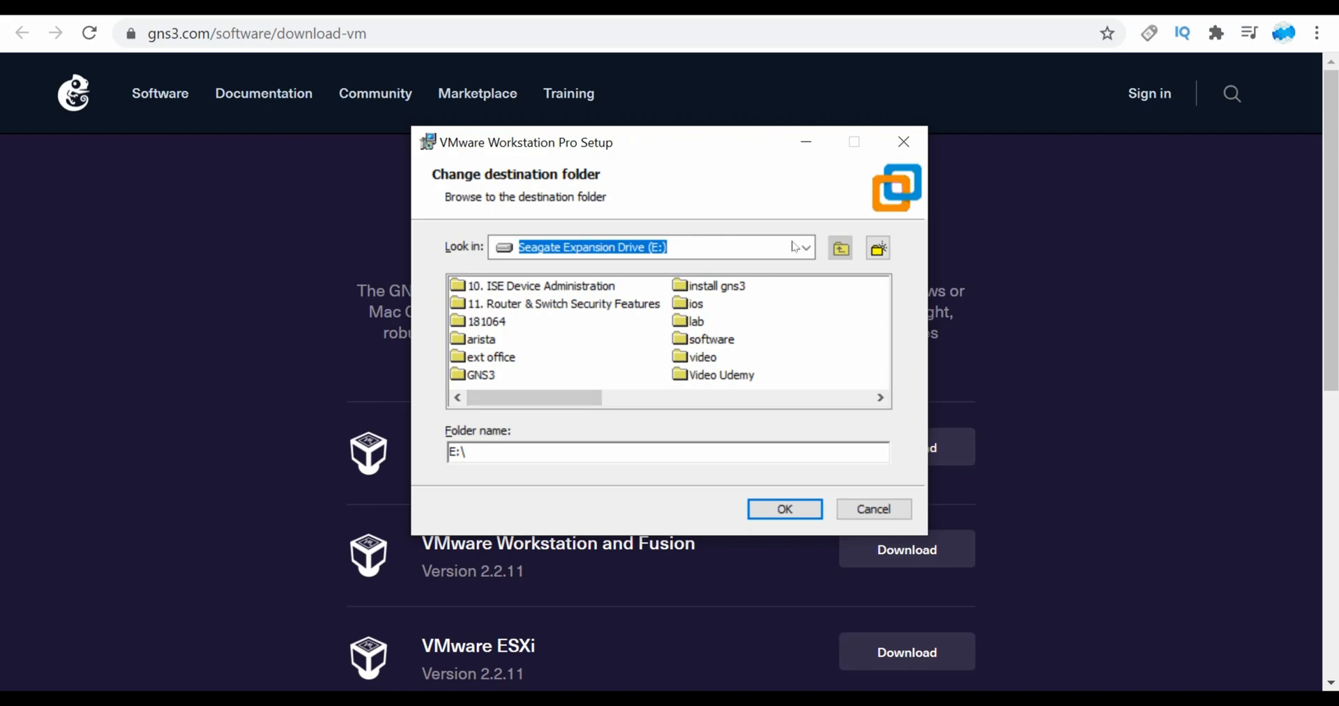
{"action": "left_click", "coordinate": [880, 248]}
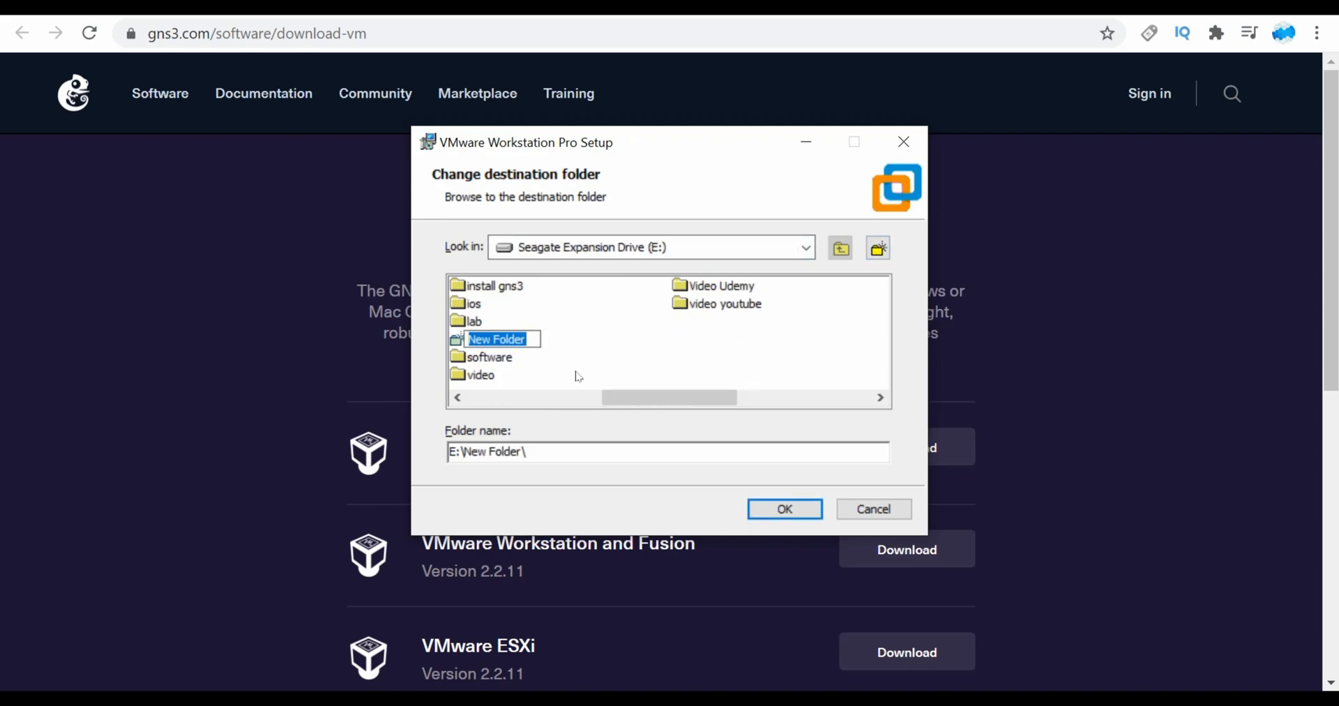
{"action": "type", "text": "insta"}
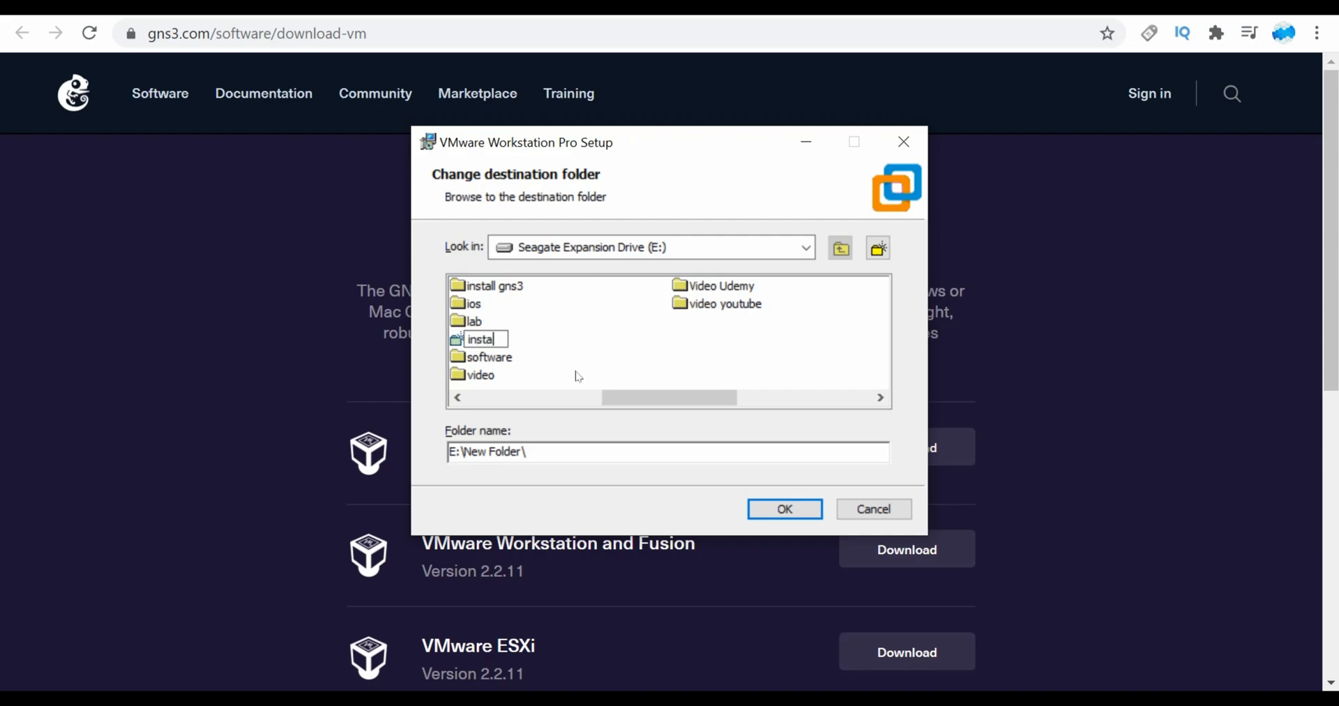
{"action": "type", "text": "ll vmpro"}
{"action": "left_click", "coordinate": [512, 357]}
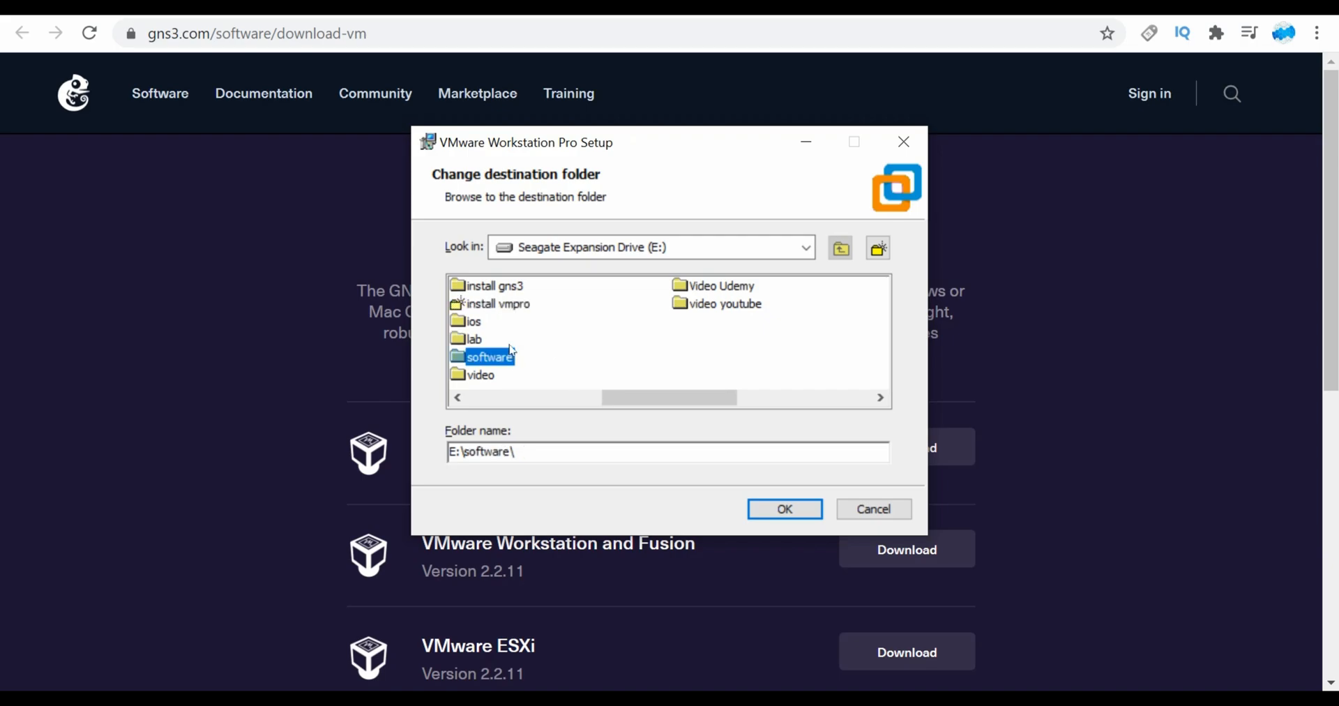
{"action": "left_click", "coordinate": [525, 304]}
{"action": "left_click", "coordinate": [783, 509]}
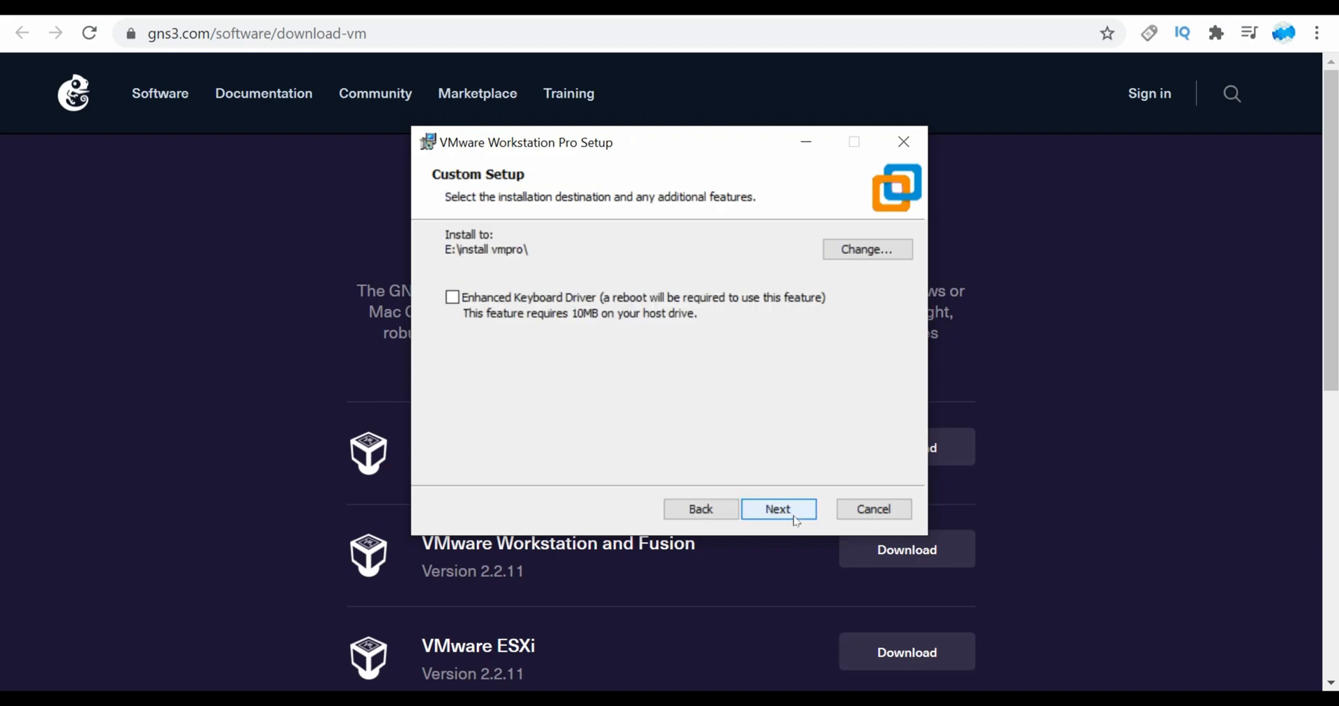
- Disable the check for product updates on startup, keep the Desktop and Start Menu shortcuts, and start the VMware Workstation Pro installation
{"action": "left_click", "coordinate": [791, 506]}
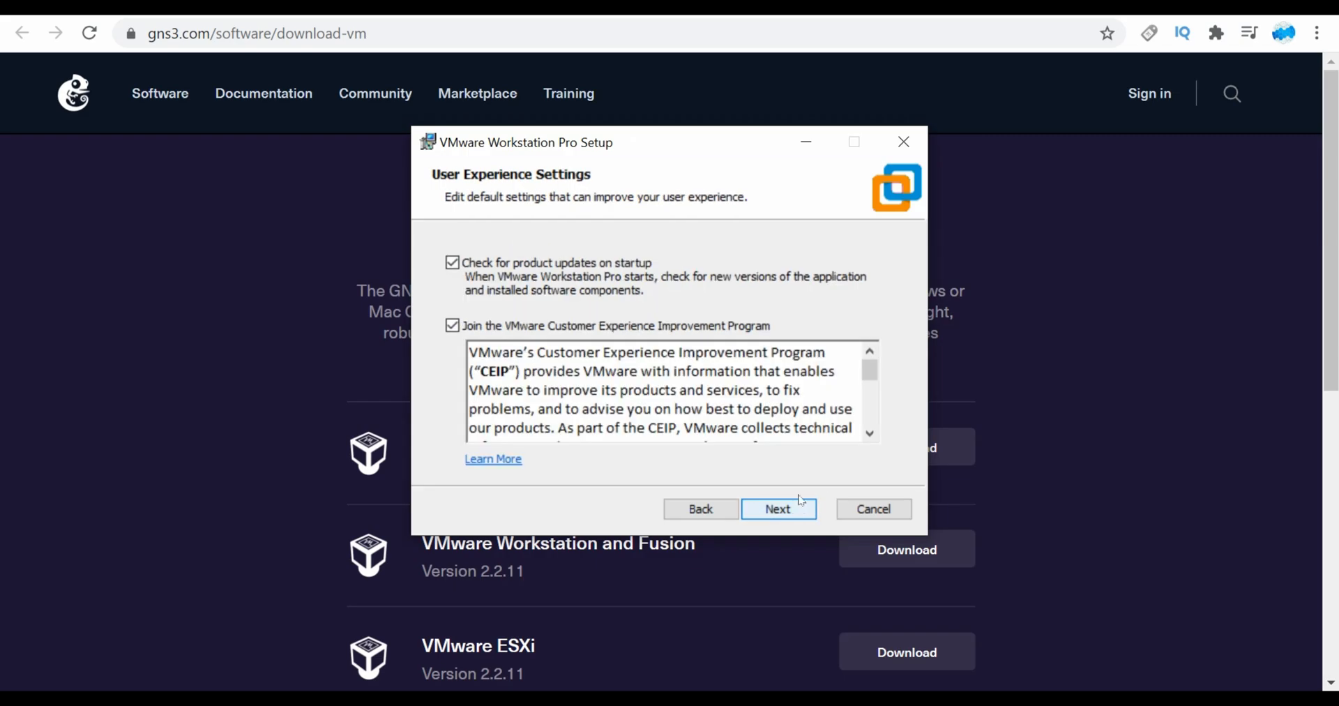
{"action": "left_click", "coordinate": [453, 263]}
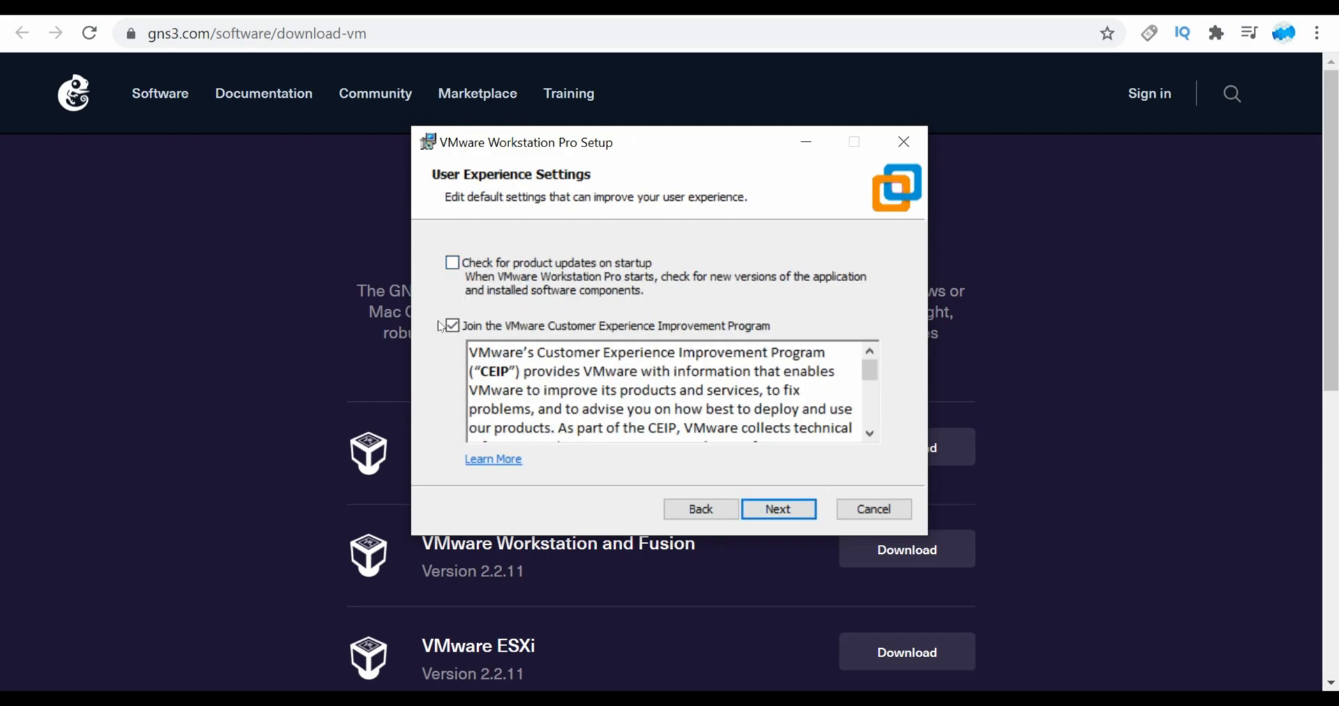
{"action": "left_click", "coordinate": [790, 514]}
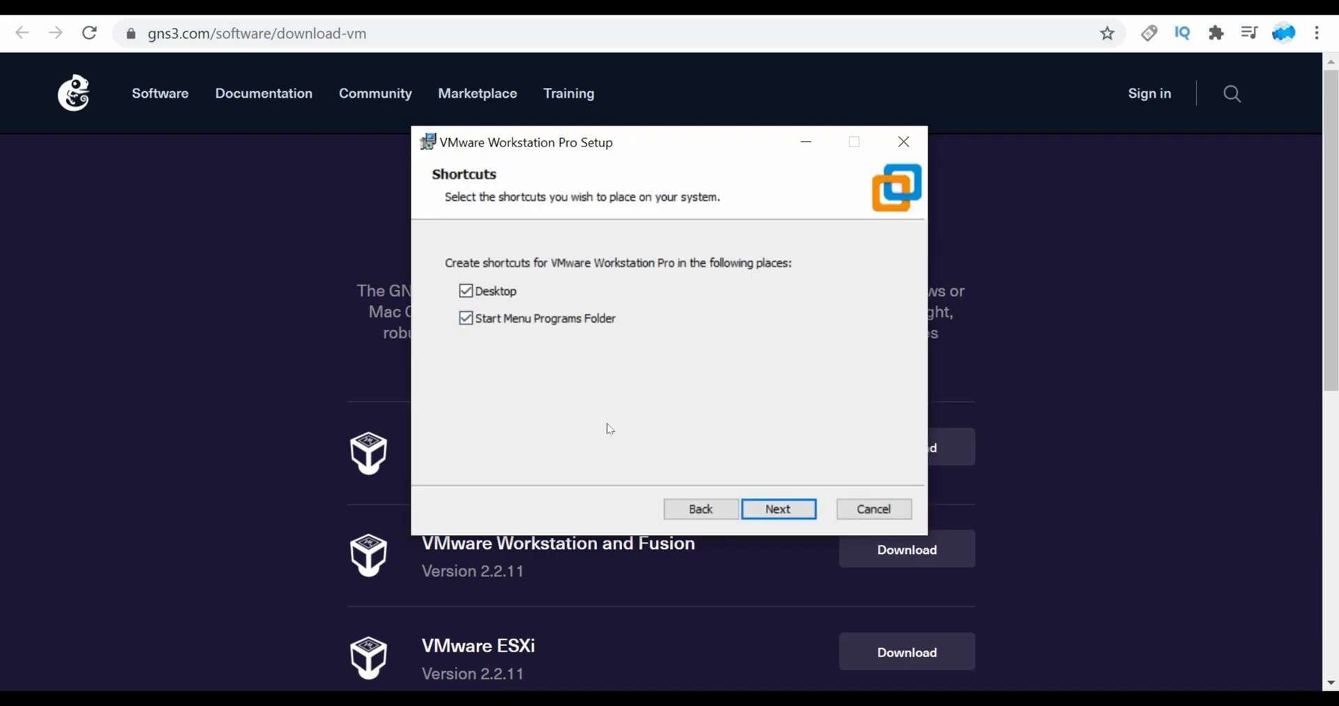
{"action": "left_click", "coordinate": [786, 513]}
{"action": "left_click", "coordinate": [788, 513]}
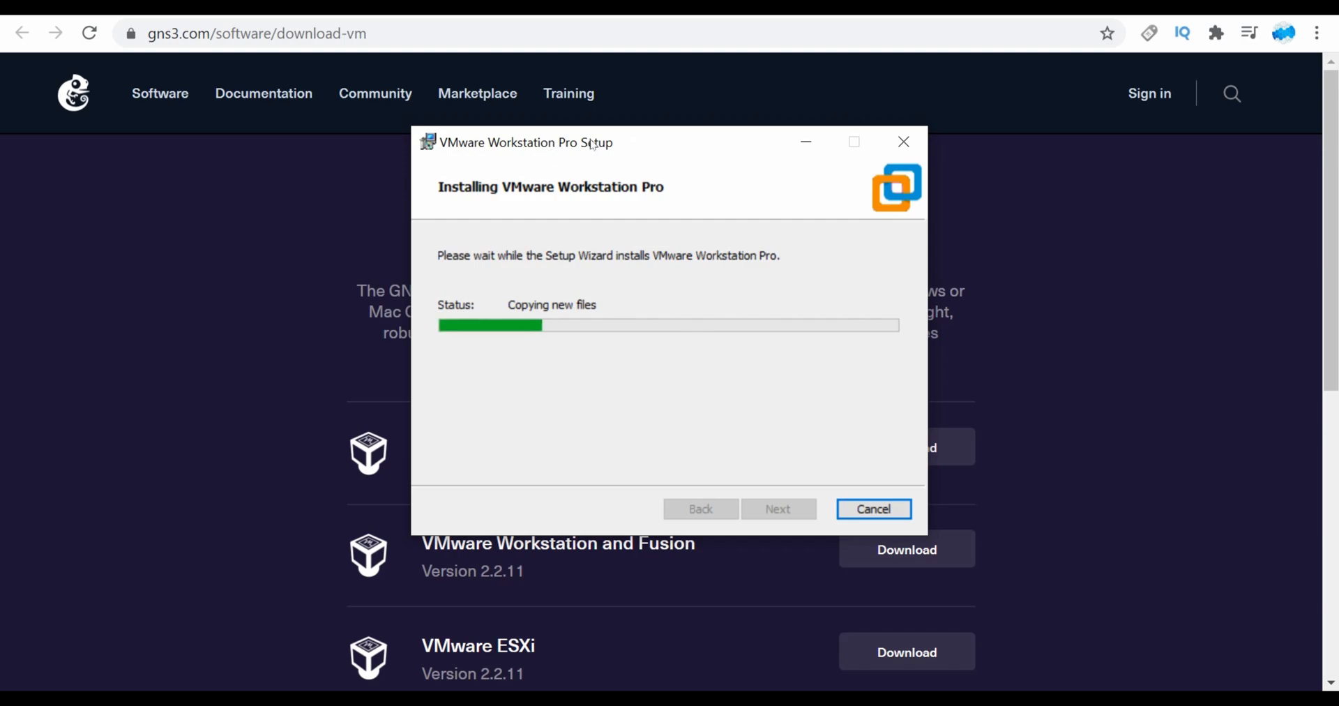
{"action": "left_click_drag", "start_coordinate": [593, 144], "coordinate": [460, 116]}
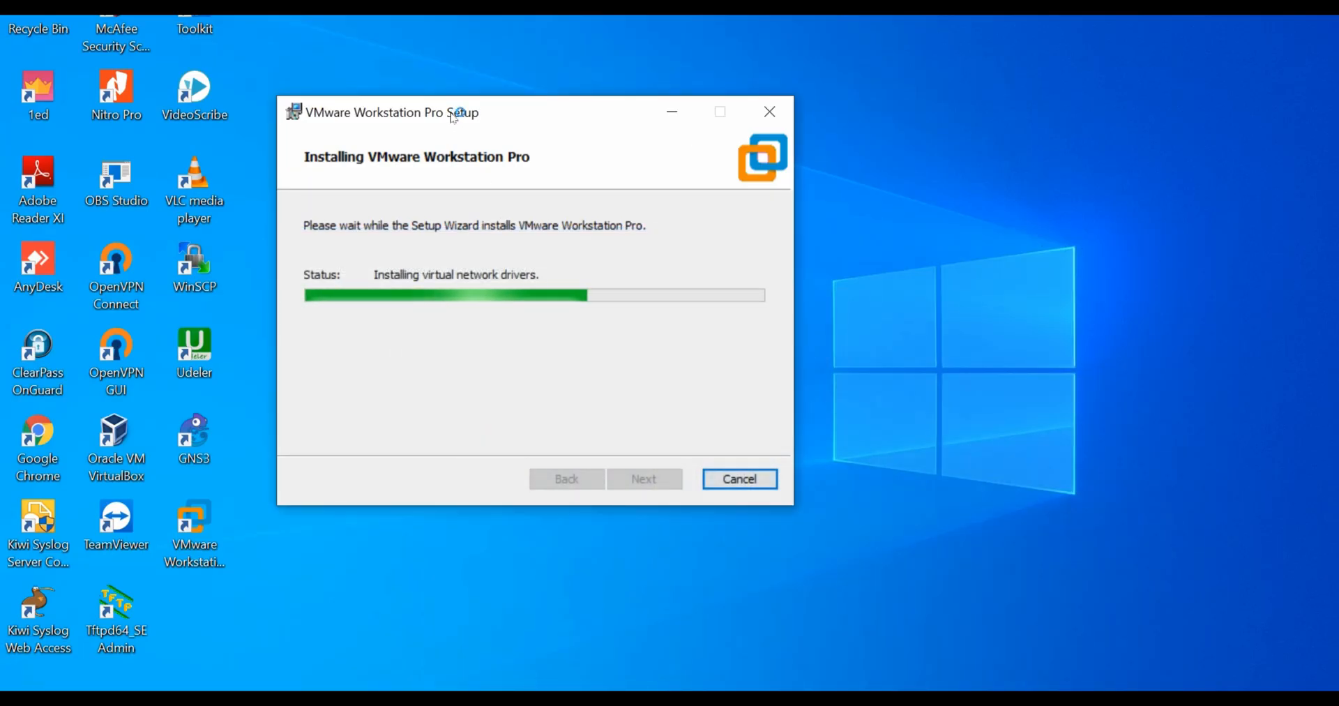
{"action": "left_click_drag", "start_coordinate": [453, 111], "coordinate": [641, 53]}
{"action": "right_click", "coordinate": [263, 166]}
{"action": "left_click", "coordinate": [299, 224]}
{"action": "right_click", "coordinate": [291, 170]}
{"action": "left_click", "coordinate": [340, 237]}
{"action": "right_click", "coordinate": [327, 155]}
{"action": "left_click", "coordinate": [364, 218]}
{"action": "right_click", "coordinate": [332, 174]}
{"action": "left_click", "coordinate": [363, 232]}
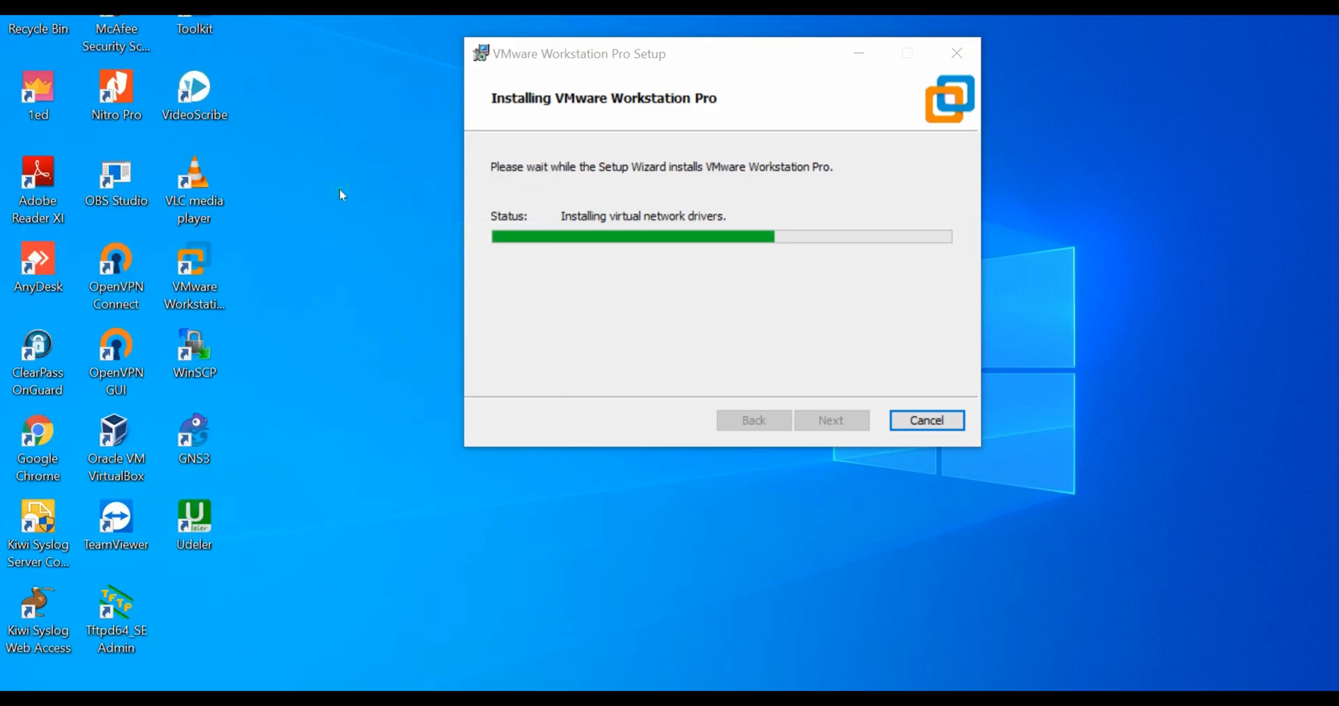
{"action": "right_click", "coordinate": [341, 188]}
{"action": "left_click", "coordinate": [360, 252]}
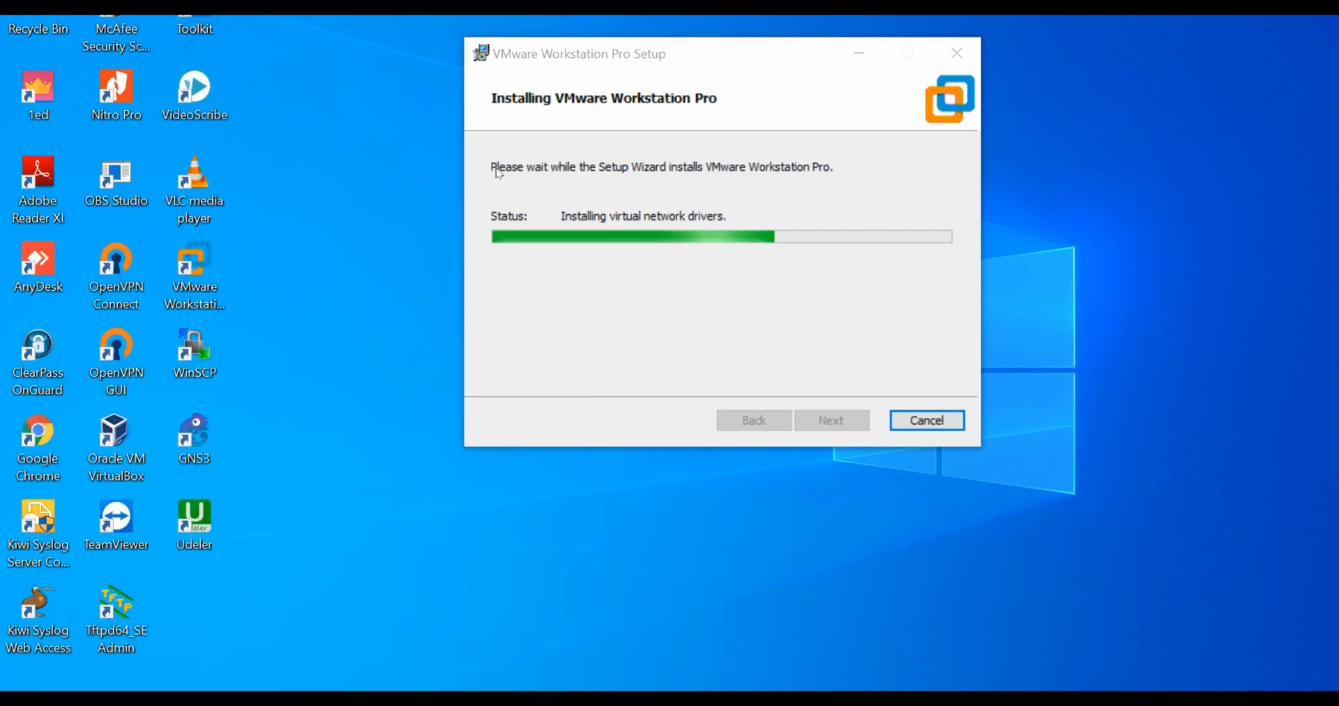
{"action": "left_click", "coordinate": [700, 55]}
{"action": "left_click_drag", "start_coordinate": [698, 55], "coordinate": [683, 69]}
{"action": "left_click", "coordinate": [781, 697]}
{"action": "left_click", "coordinate": [705, 698]}
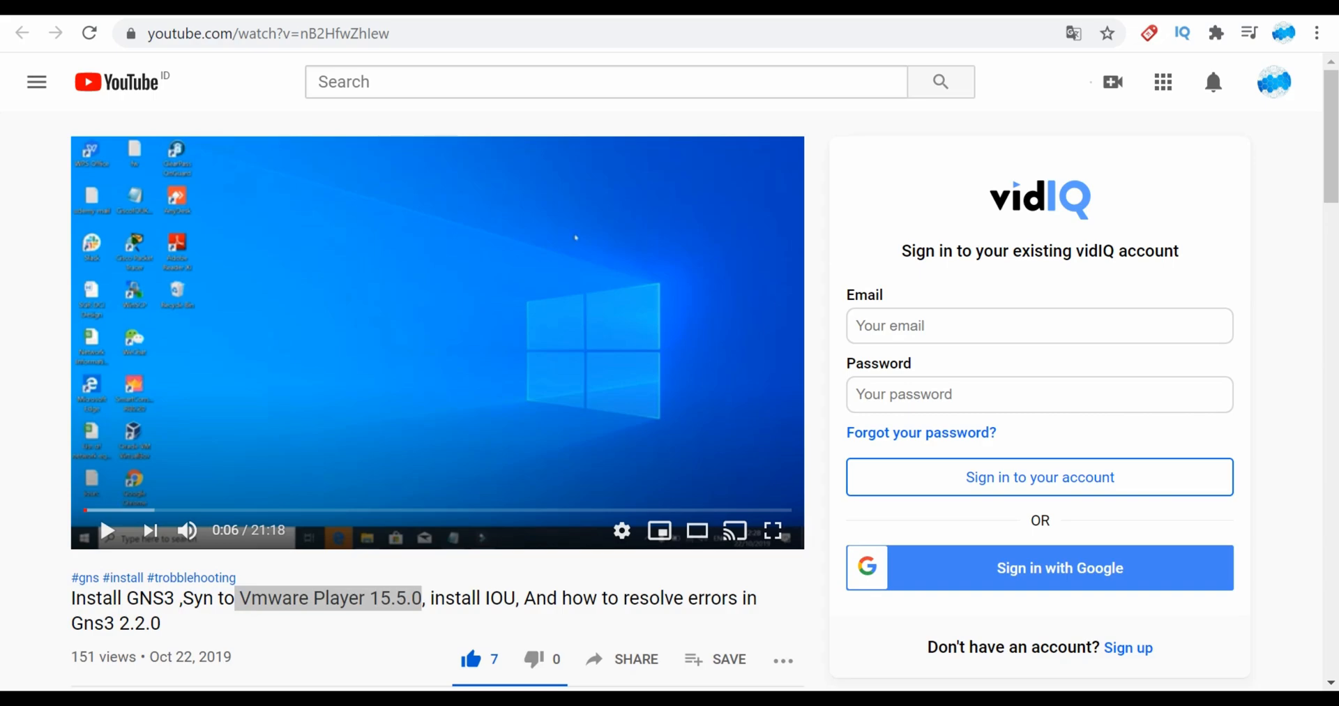
{"action": "left_click", "coordinate": [830, 697]}
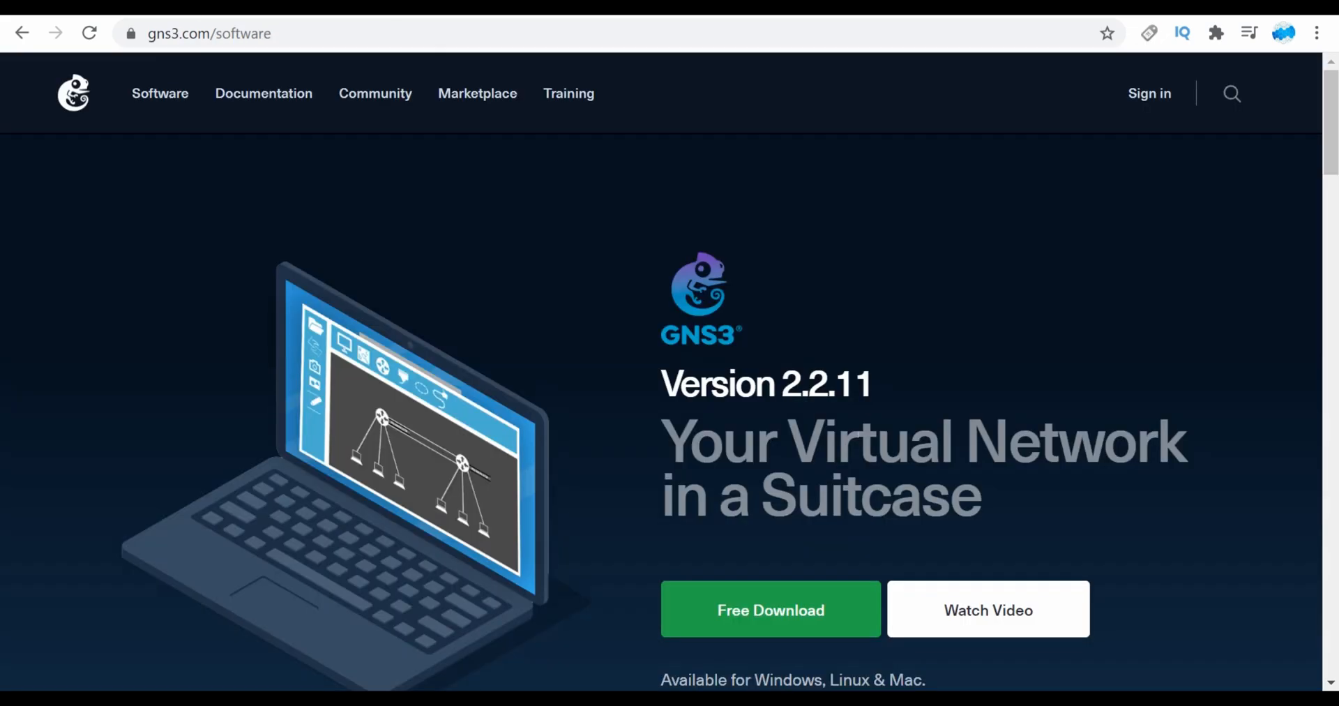
{"action": "left_click", "coordinate": [858, 697]}
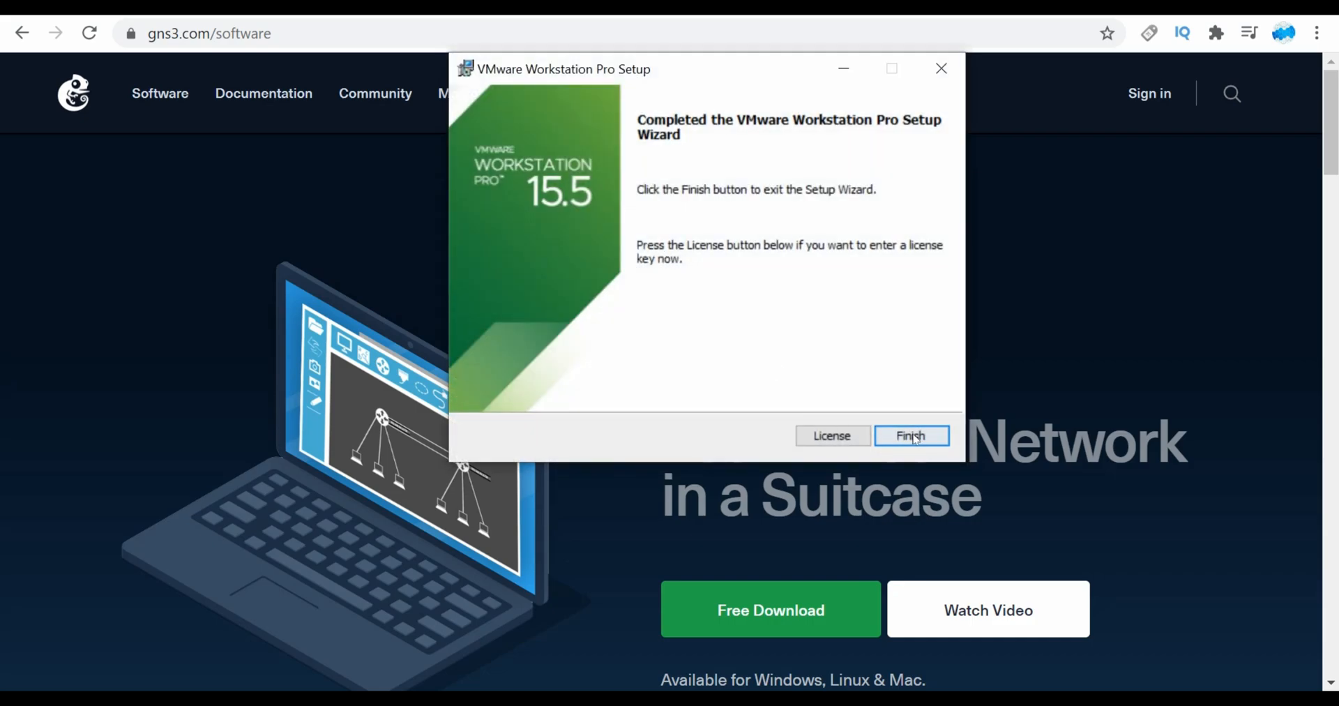
- Finish the VMware Workstation Pro Setup wizard and launch VMware Workstation from the desktop
{"action": "left_click", "coordinate": [913, 436]}
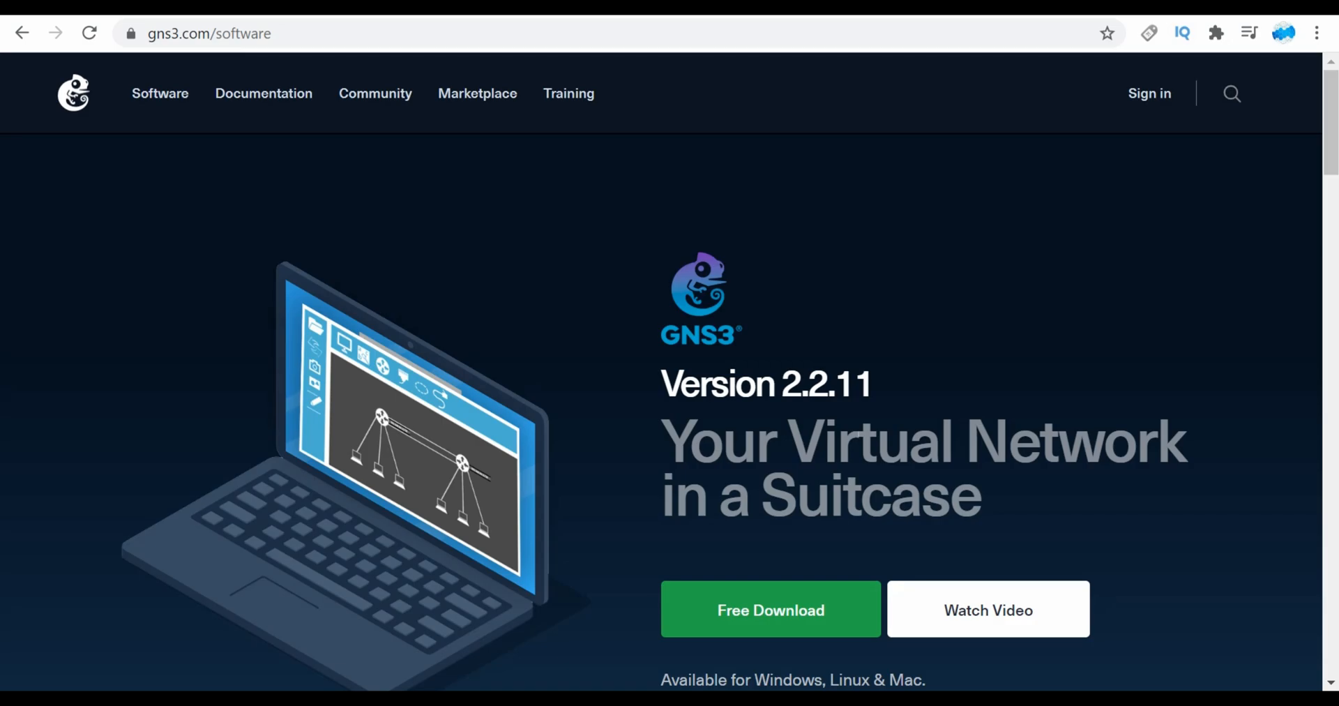
{"action": "left_click", "coordinate": [1218, 7]}
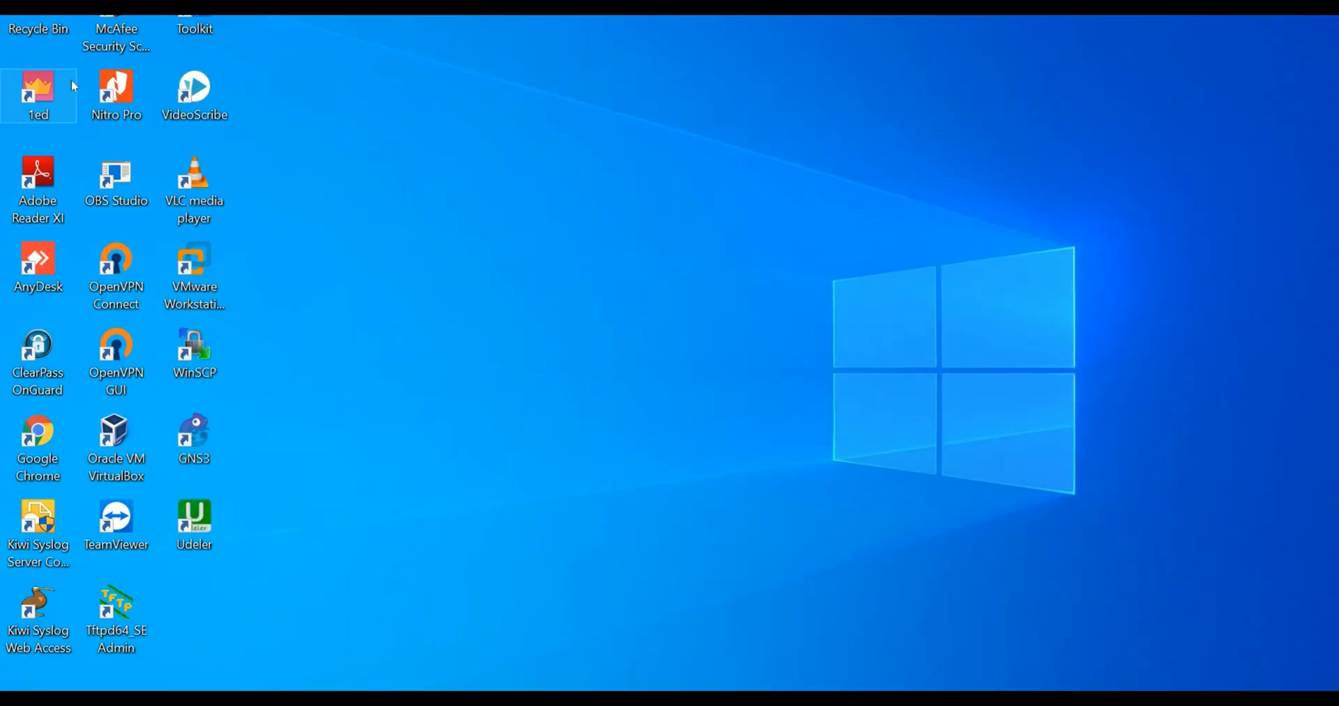
{"action": "double_click", "coordinate": [216, 269]}
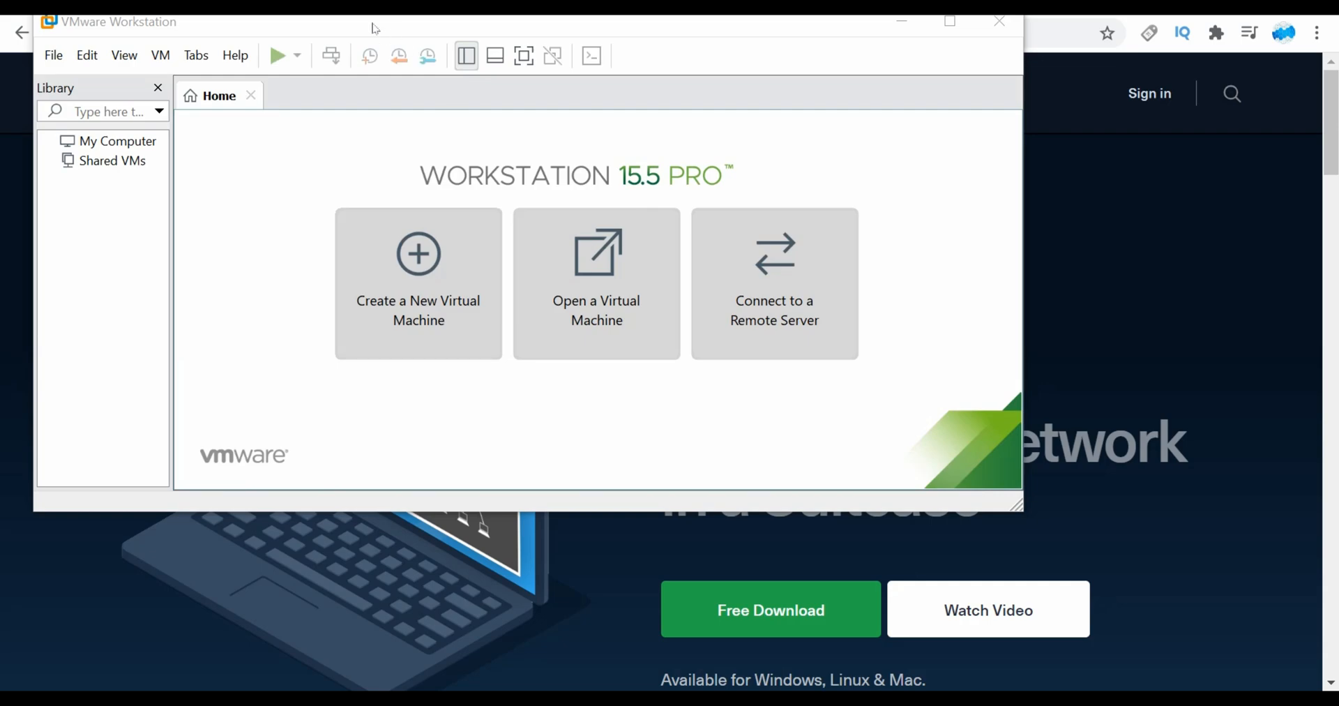
{"action": "left_click_drag", "start_coordinate": [376, 29], "coordinate": [540, 30]}
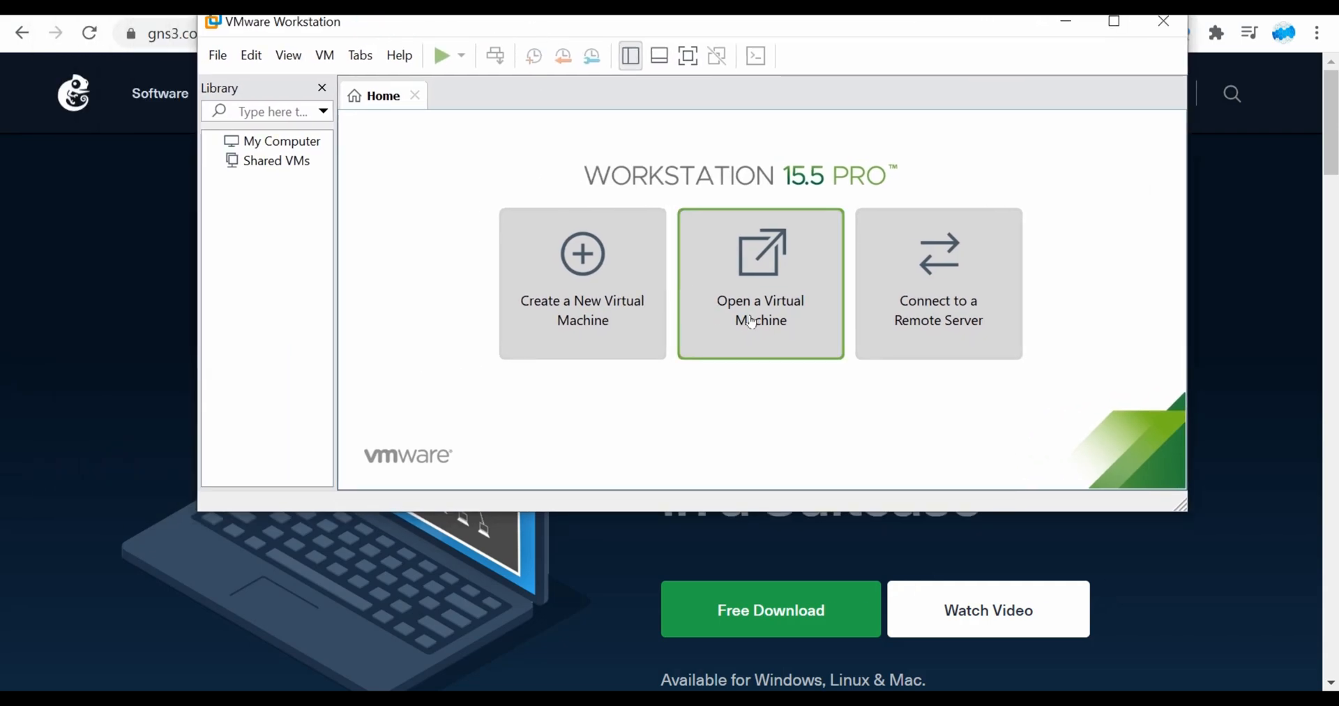
- Open the GNS3 VM file from the GNS3.VM.VMware.Workstation.2.2.11_3 folder in Downloads as a virtual machine
{"action": "left_click", "coordinate": [767, 304]}
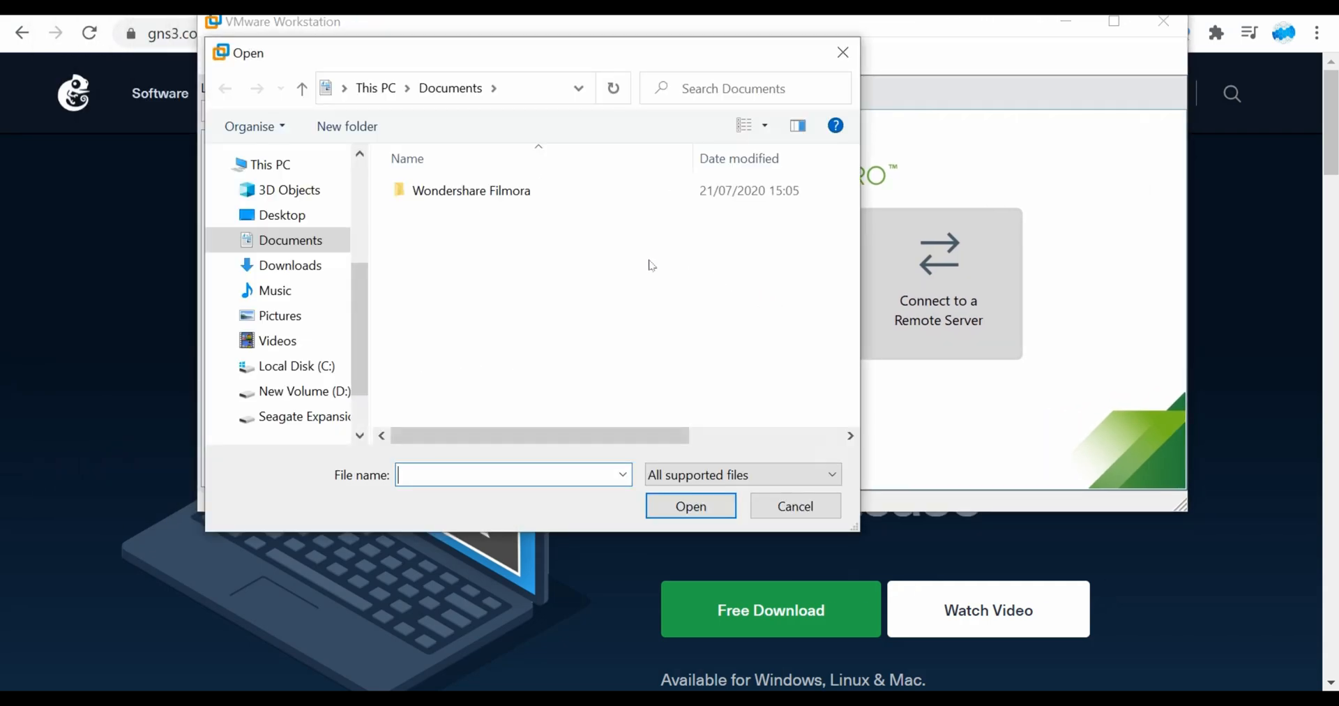
{"action": "left_click", "coordinate": [296, 270]}
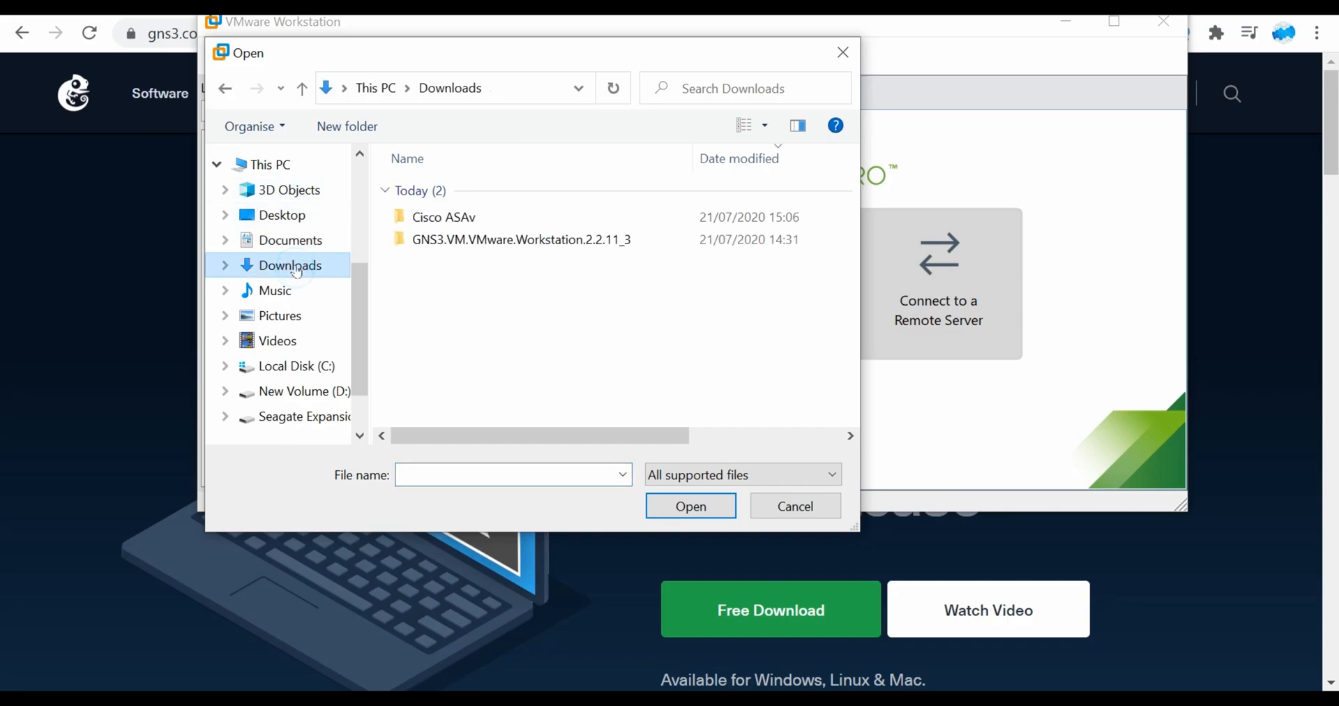
{"action": "double_click", "coordinate": [453, 240]}
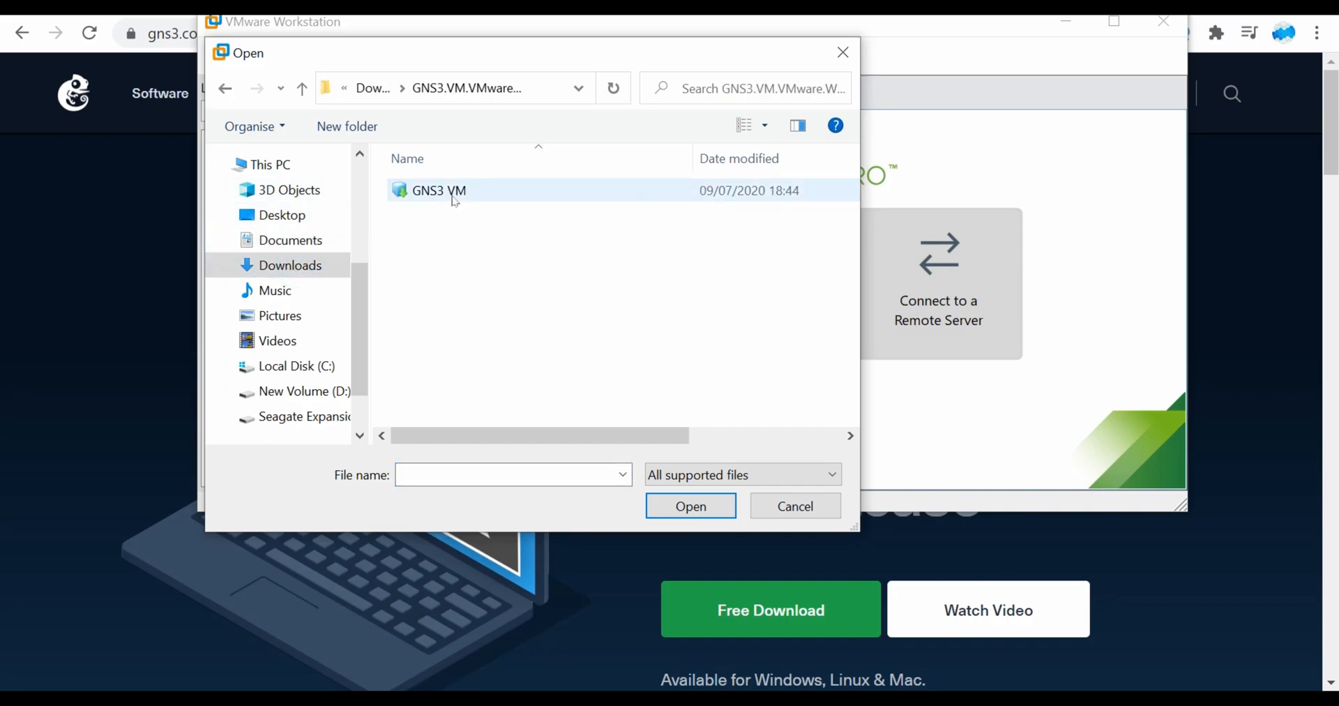
{"action": "double_click", "coordinate": [456, 199]}
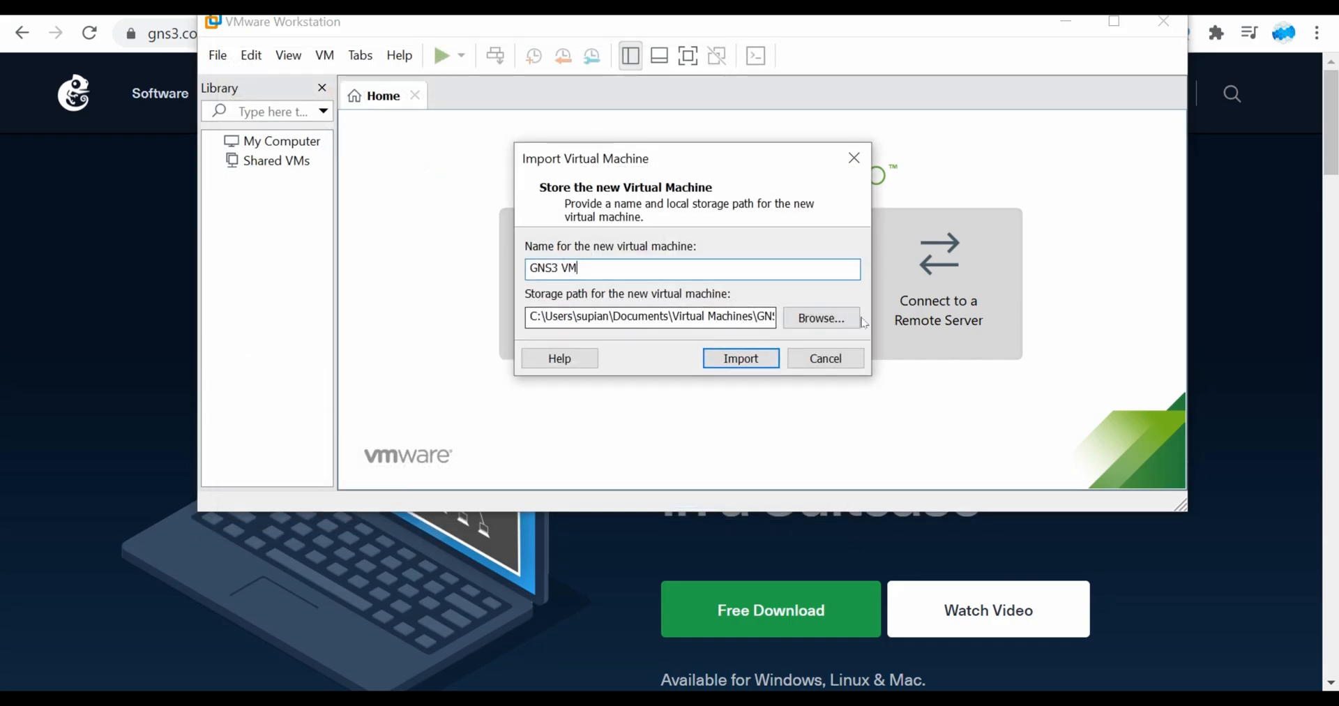
- Create a folder named "gns3_vm" on the E: drive, set it as the storage path and import the GNS3 VM
{"action": "left_click", "coordinate": [813, 321]}
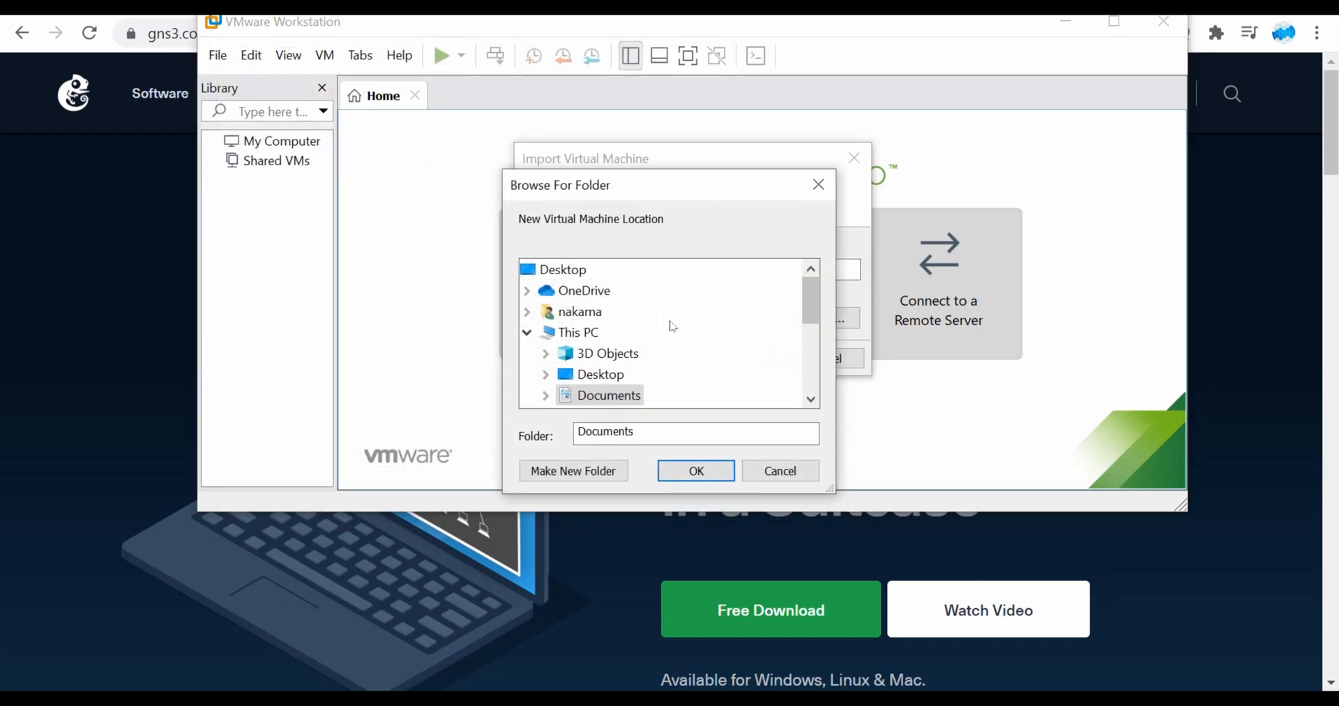
{"action": "scroll", "coordinate": [812, 301], "scroll_direction": "down", "scroll_amount": 4}
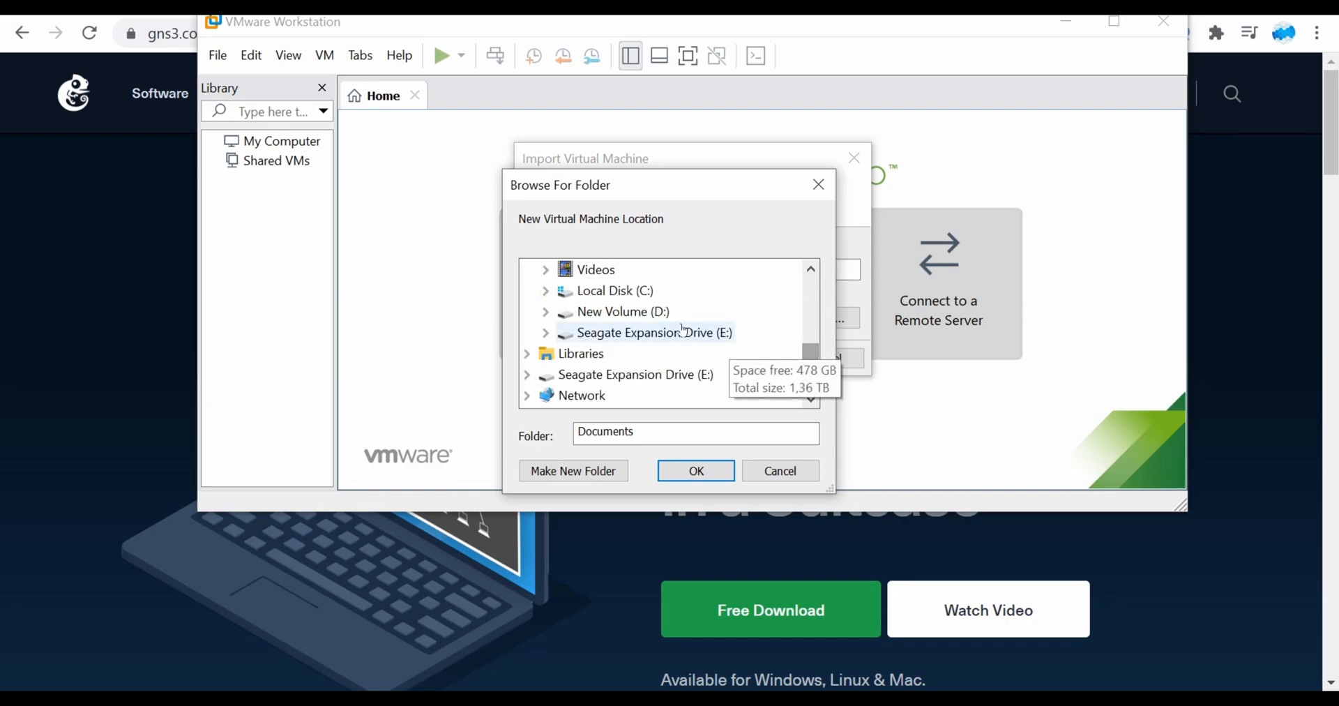
{"action": "left_click", "coordinate": [687, 329]}
{"action": "left_click", "coordinate": [594, 467]}
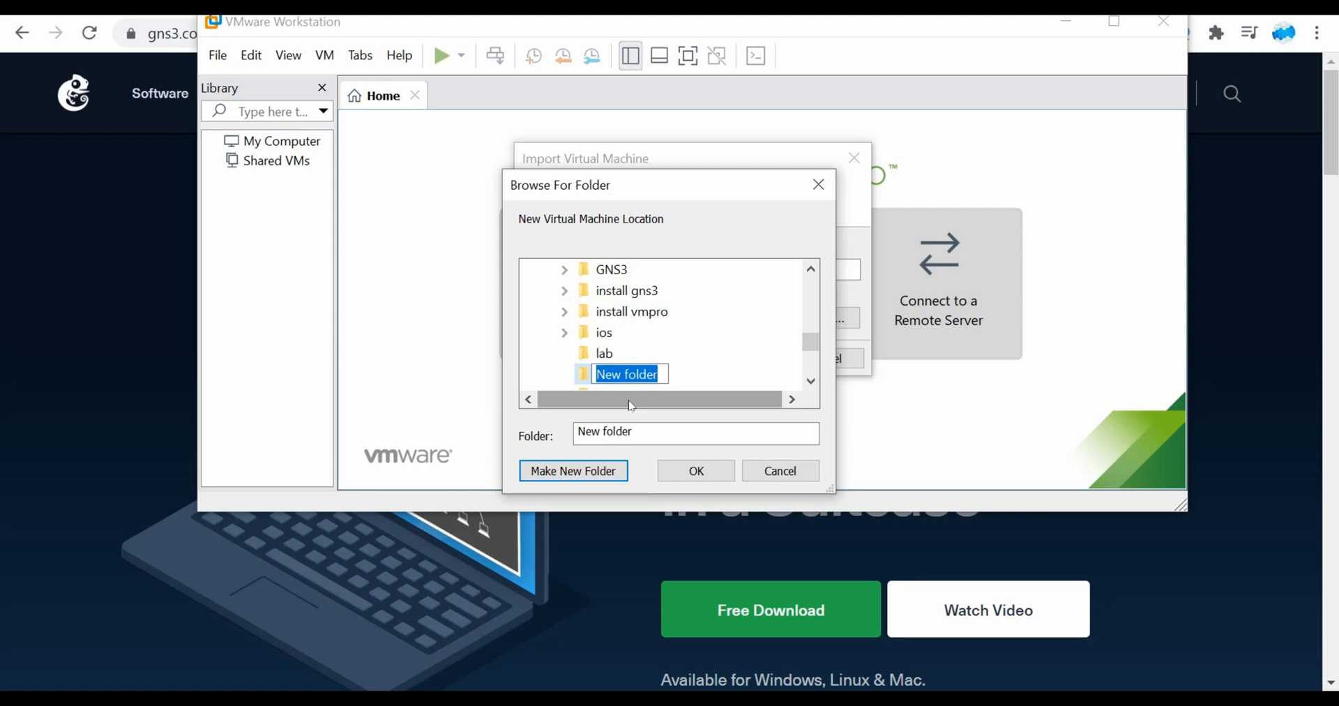
{"action": "type", "text": "gn"}
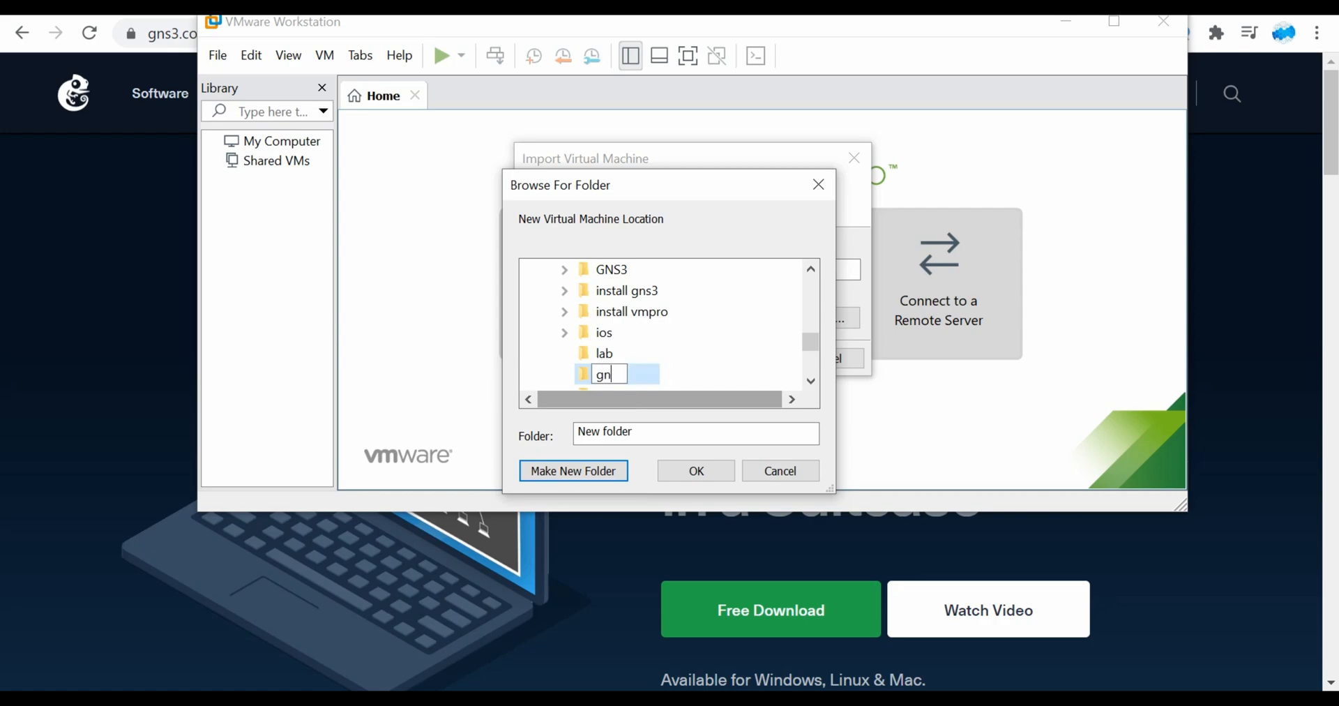
{"action": "type", "text": "s3_vm"}
{"action": "left_click", "coordinate": [604, 354]}
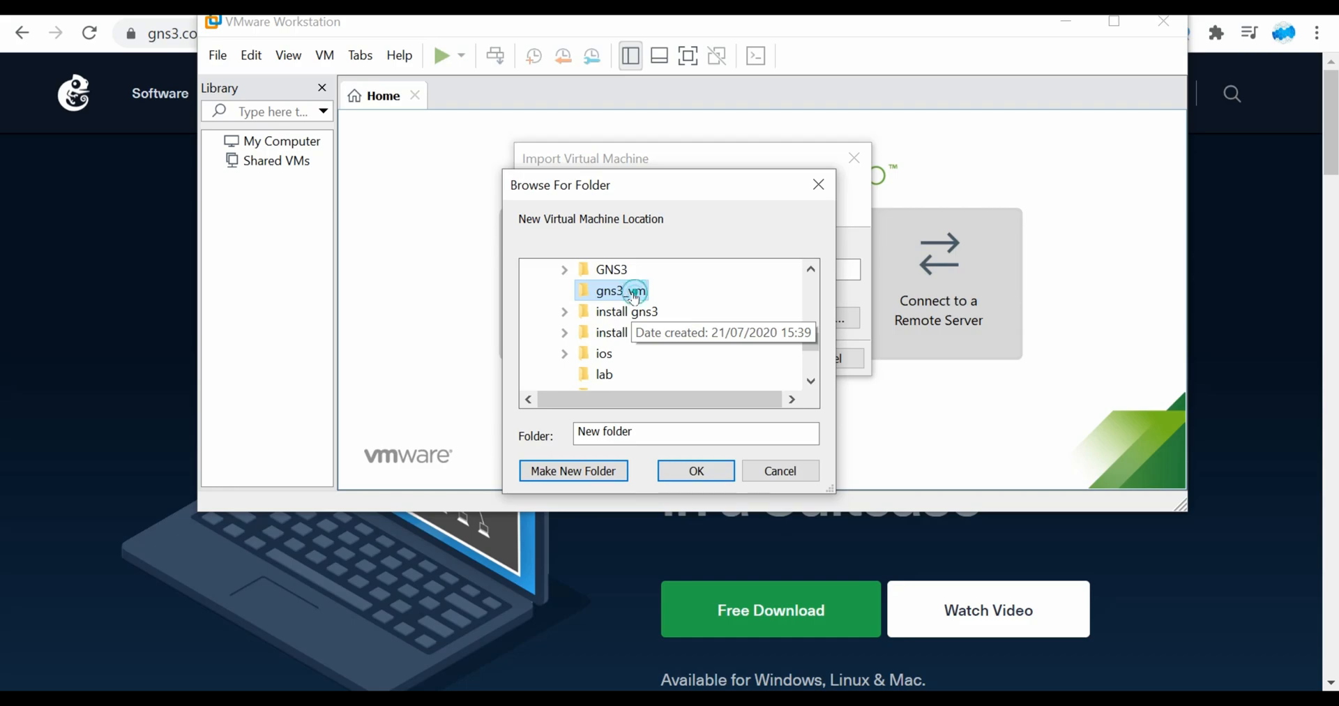
{"action": "left_click", "coordinate": [685, 474]}
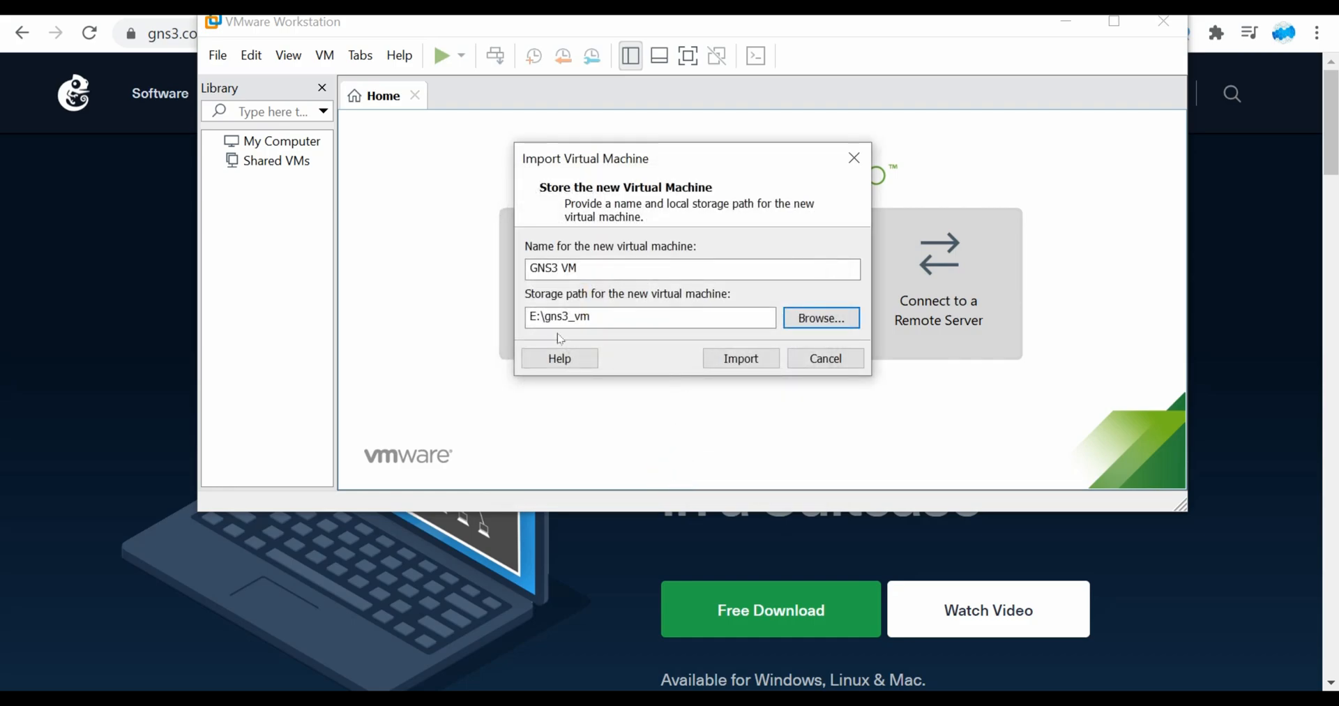
{"action": "left_click", "coordinate": [741, 359]}
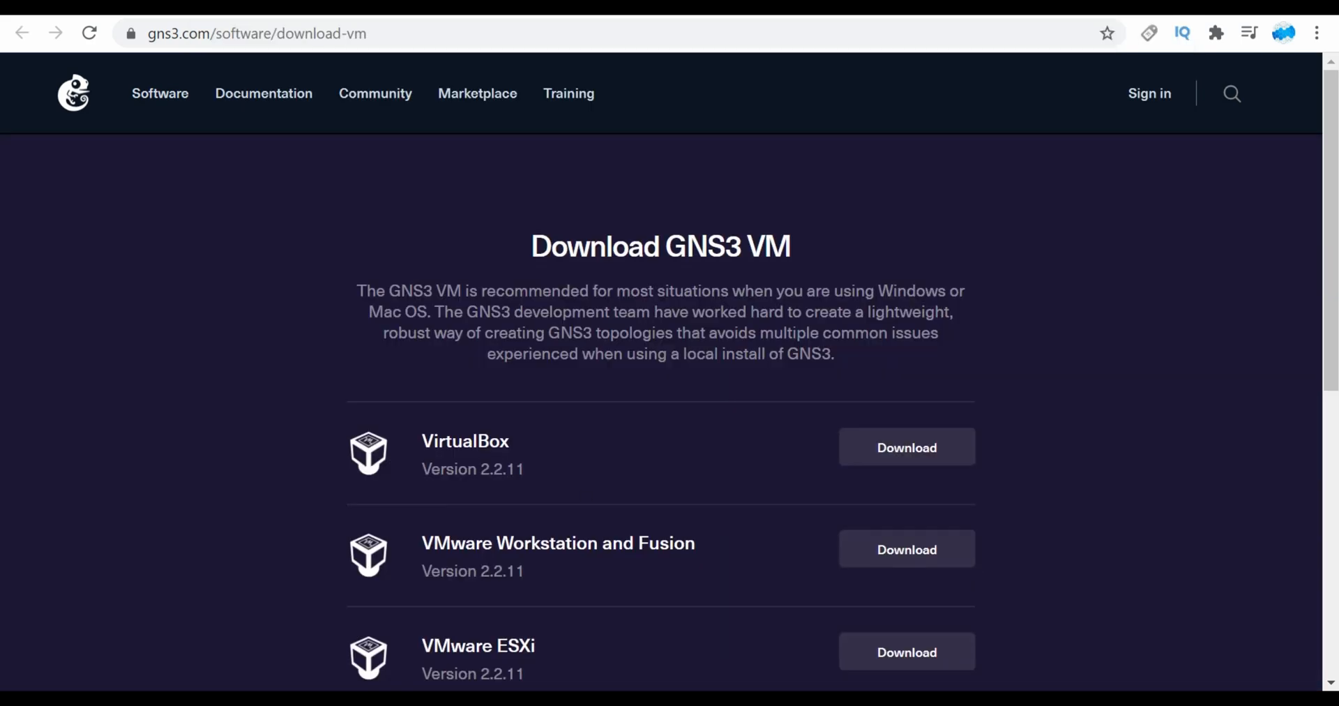
{"action": "left_click_drag", "start_coordinate": [527, 572], "coordinate": [612, 544]}
{"action": "key", "text": "alt+Tab"}
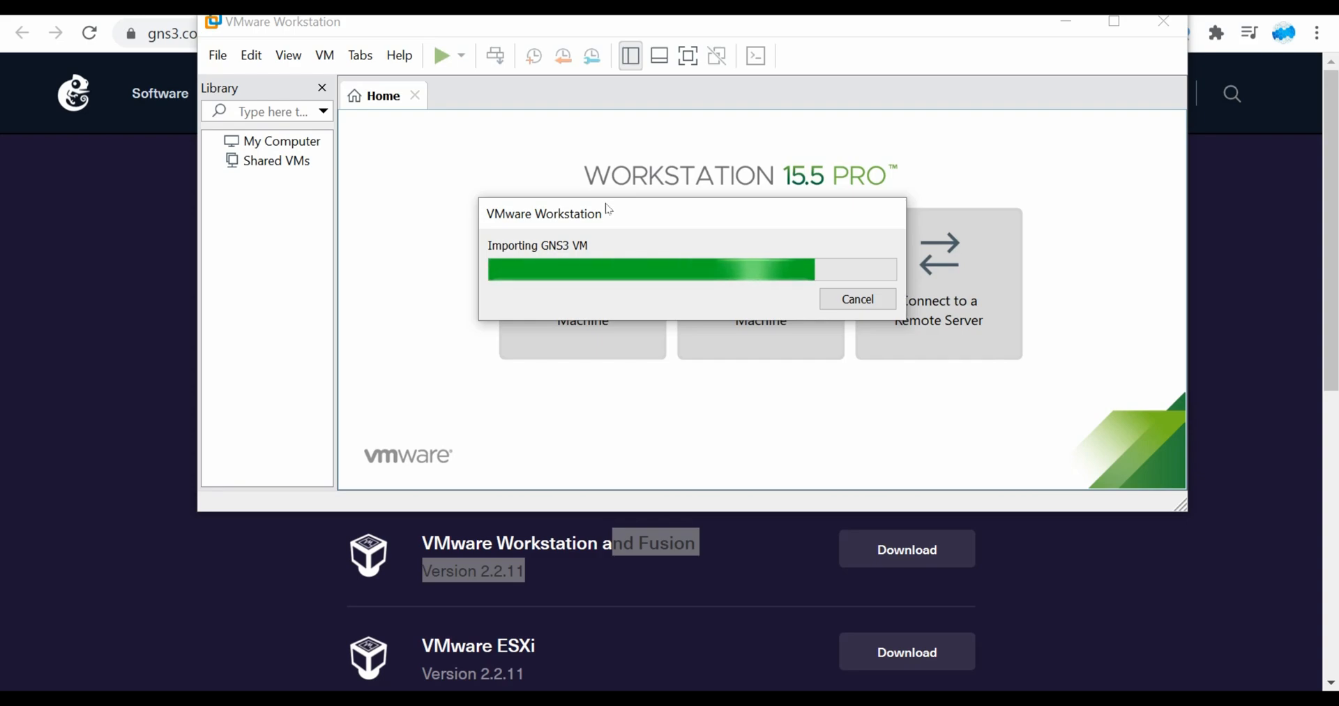
{"action": "left_click_drag", "start_coordinate": [609, 209], "coordinate": [732, 95]}
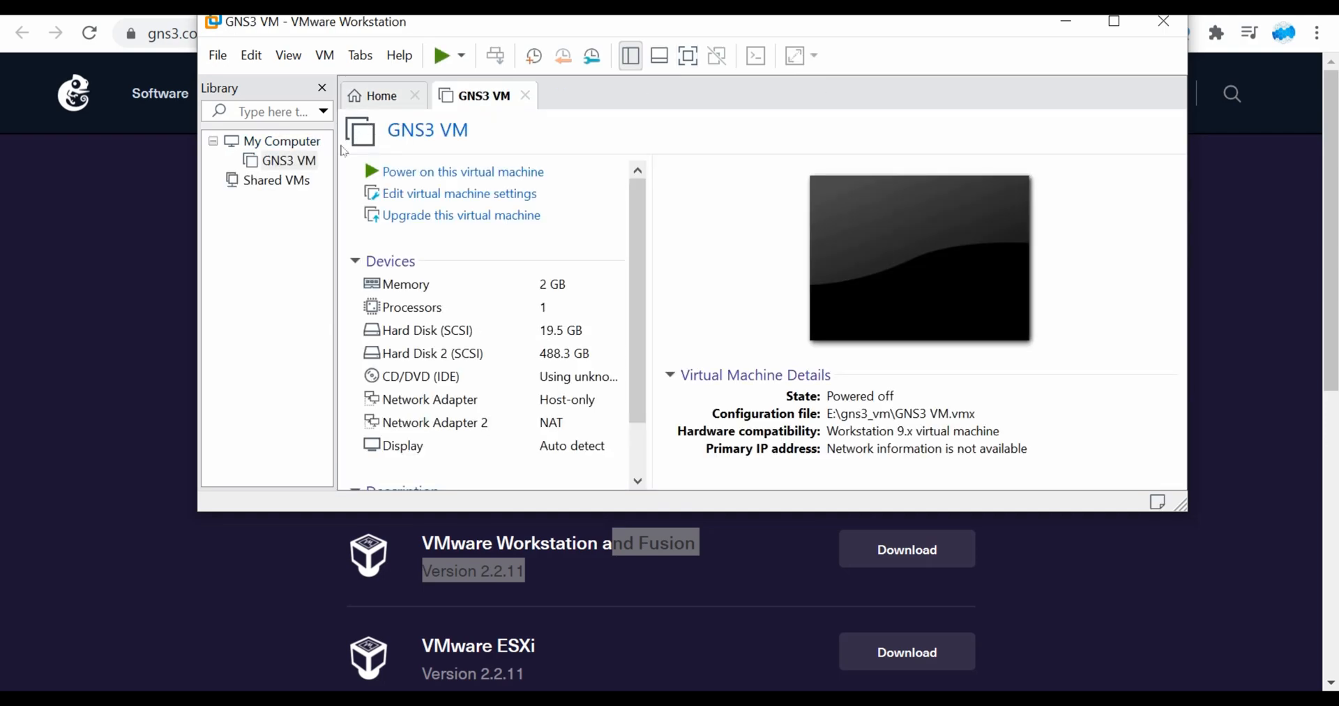
{"action": "left_click", "coordinate": [273, 167]}
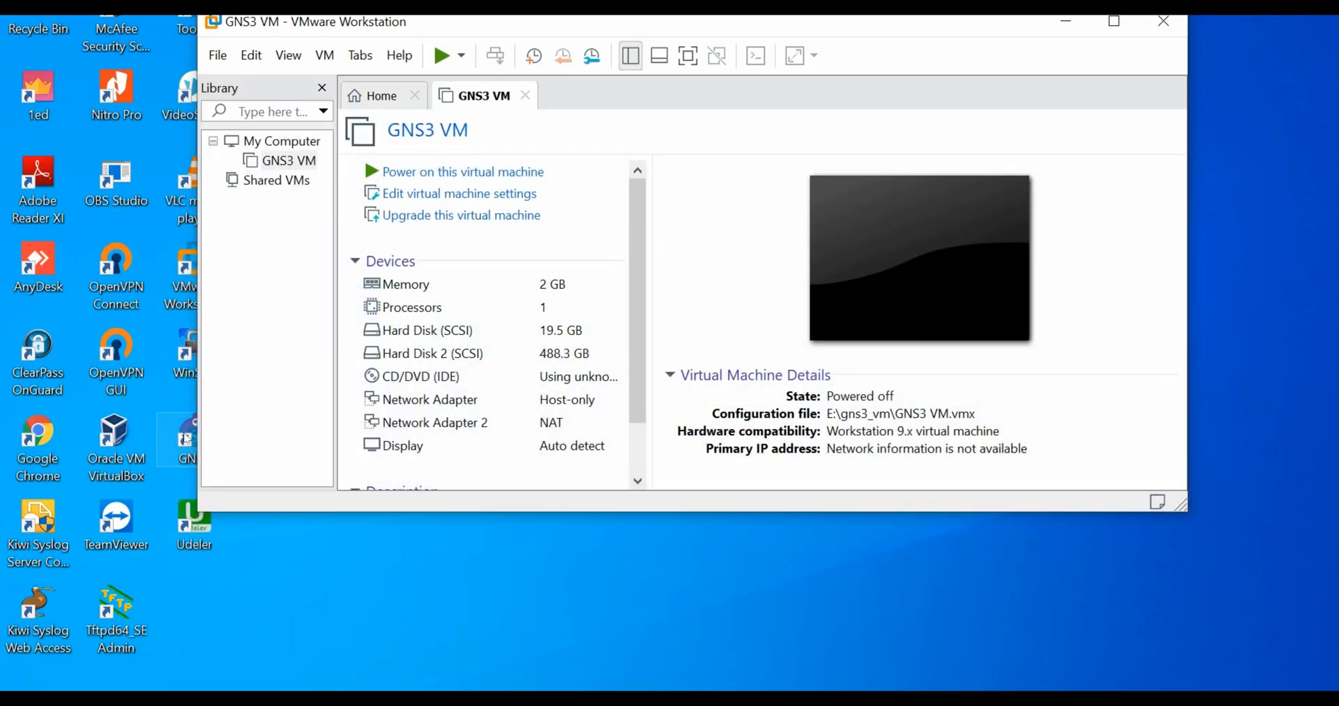
- Launch GNS3 from the desktop and power on the GNS3 VM in VMware Workstation
{"action": "double_click", "coordinate": [188, 434]}
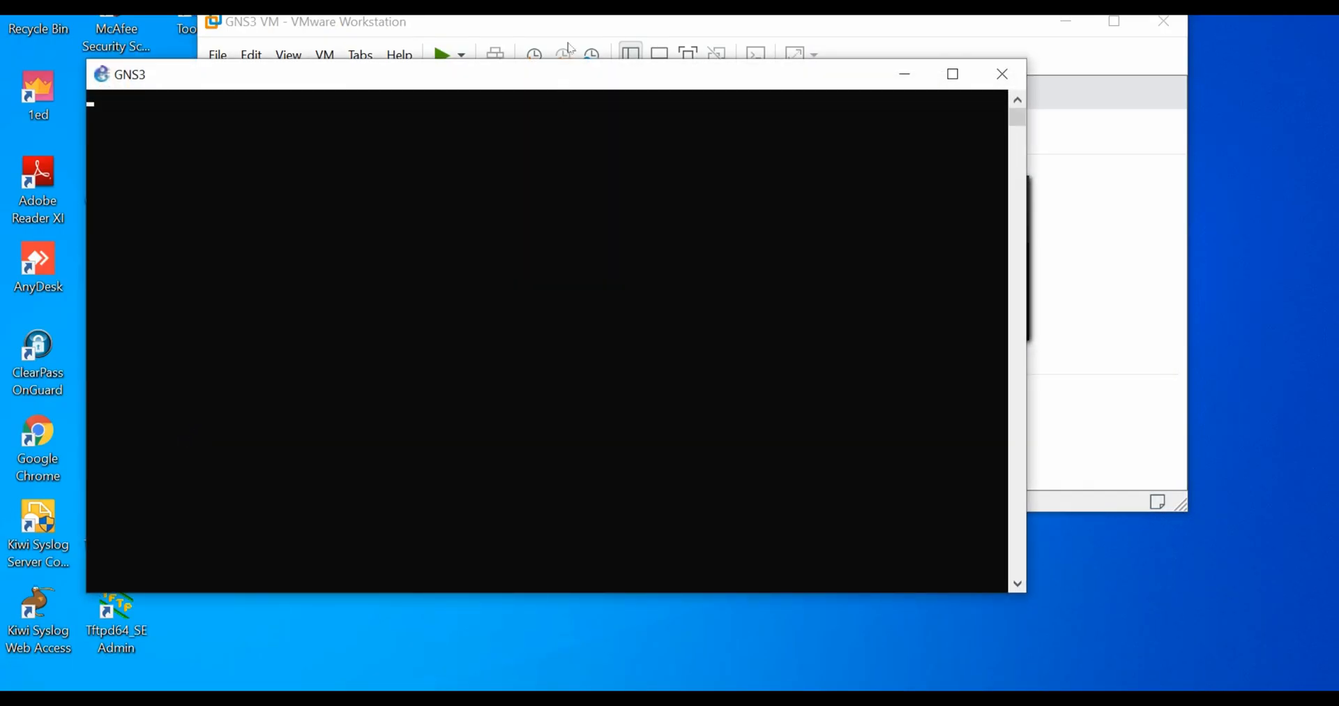
{"action": "left_click", "coordinate": [582, 24]}
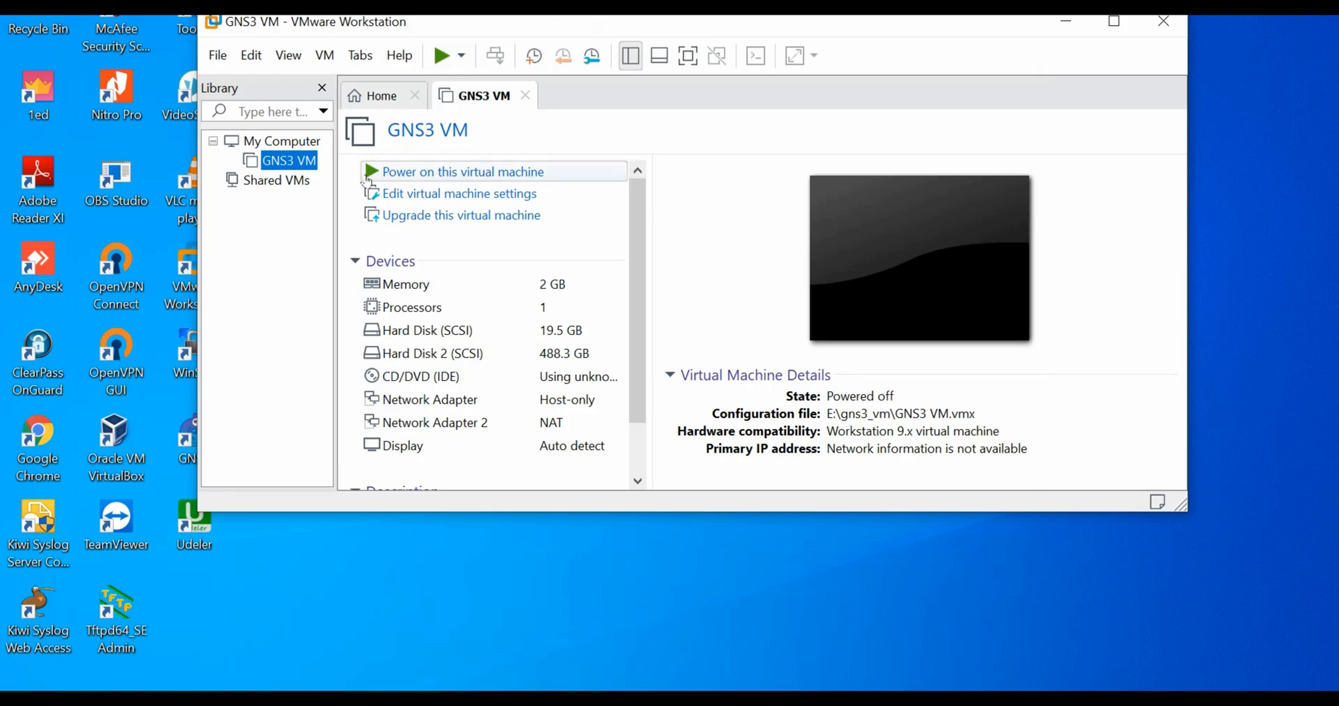
{"action": "left_click", "coordinate": [368, 174]}
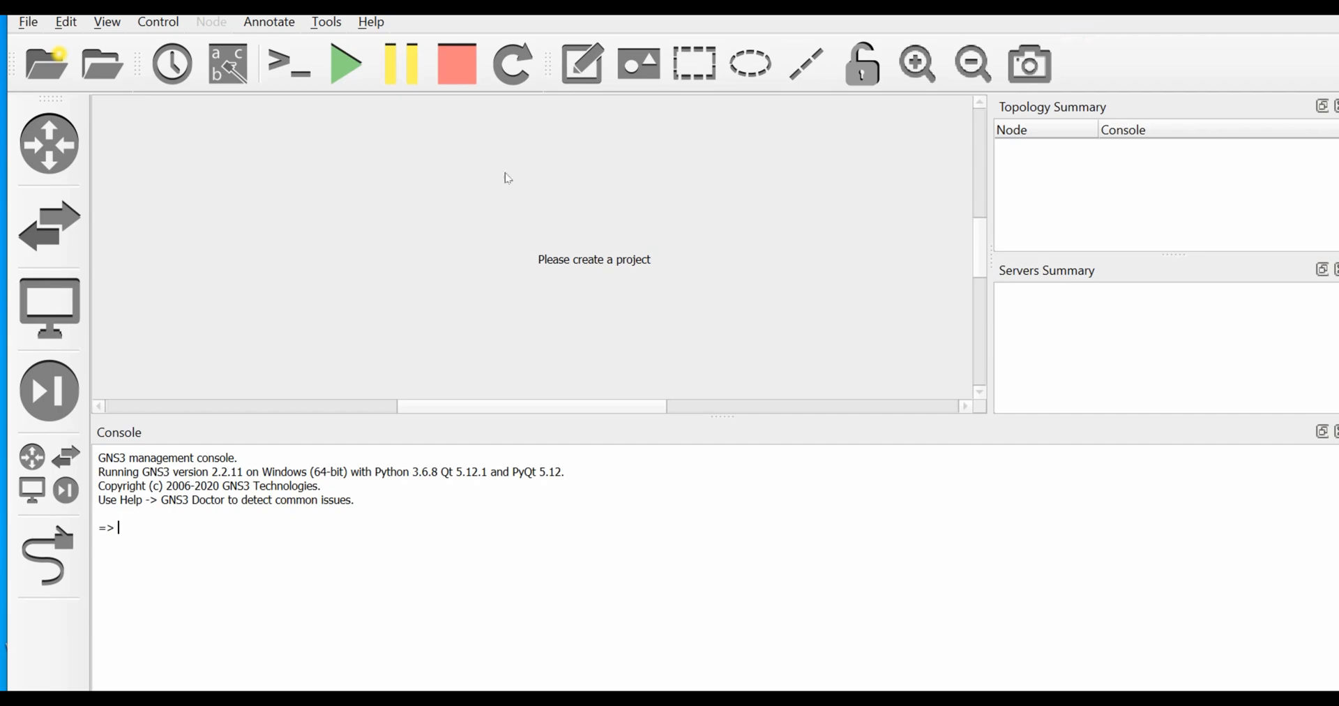
{"action": "left_click", "coordinate": [28, 22]}
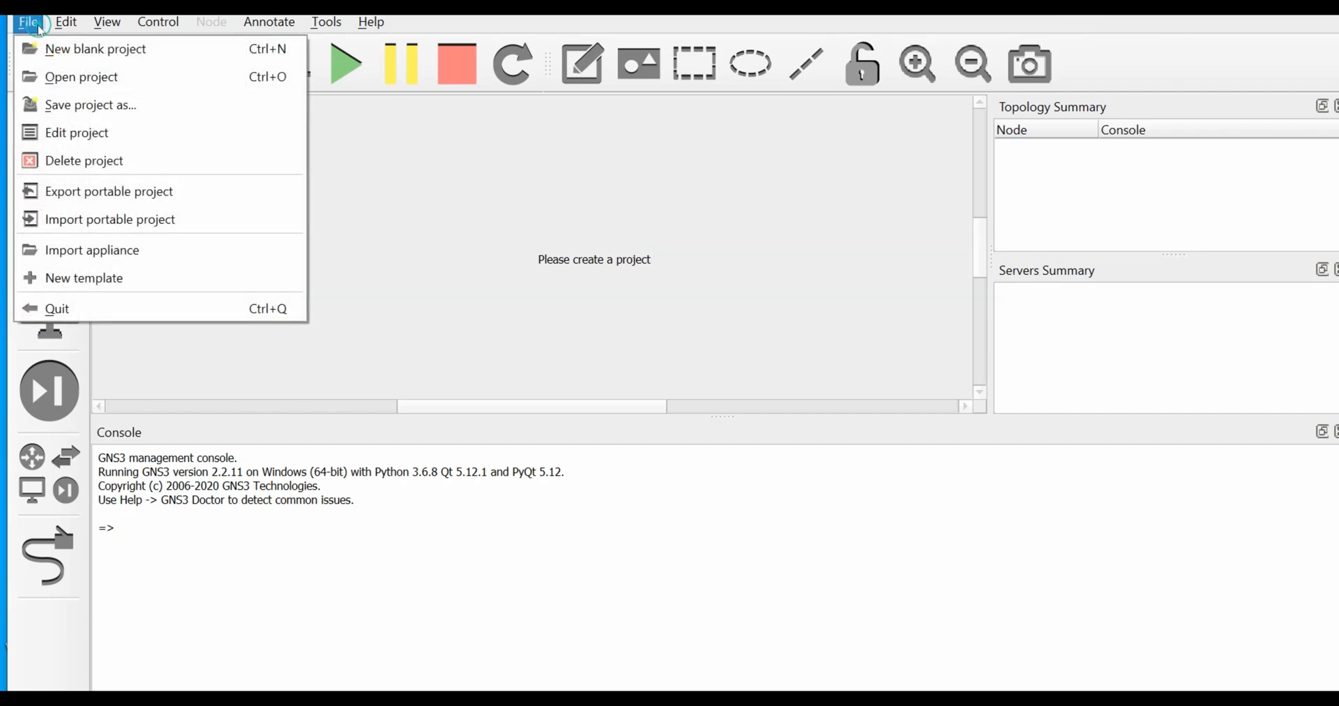
{"action": "left_click", "coordinate": [159, 22]}
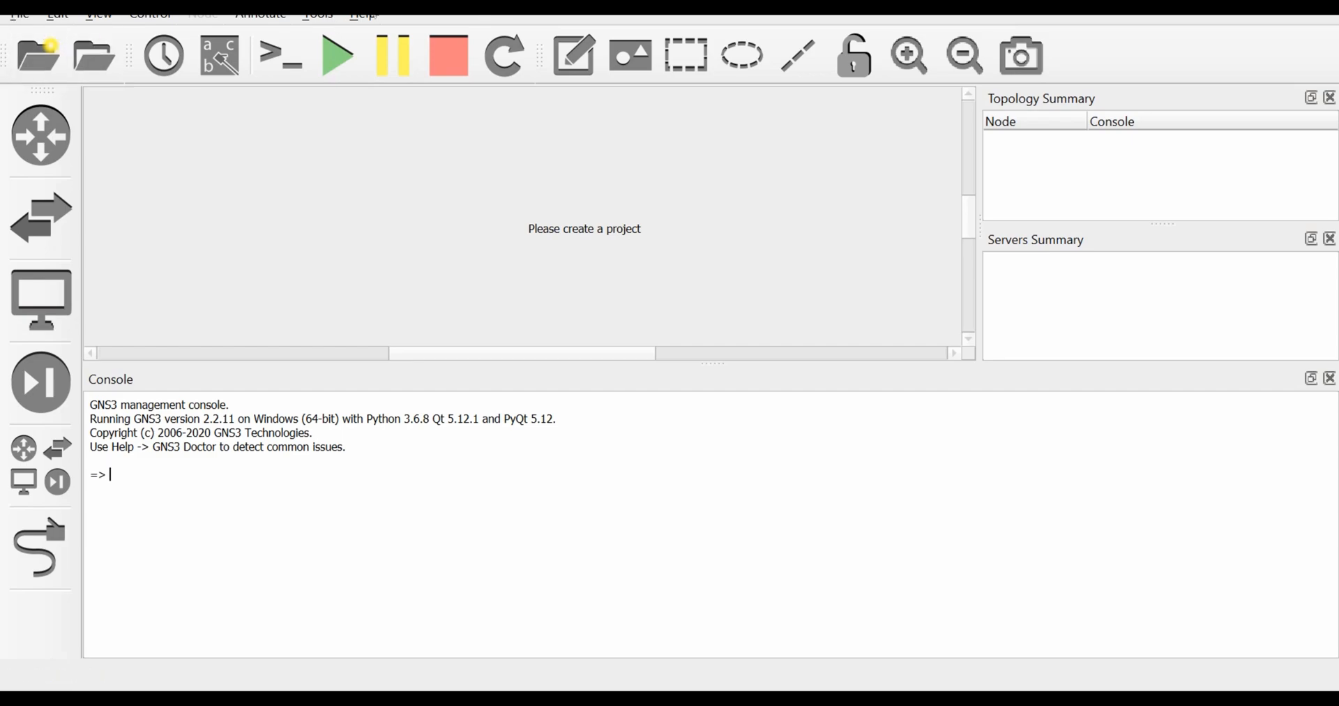
{"action": "left_click", "coordinate": [362, 15]}
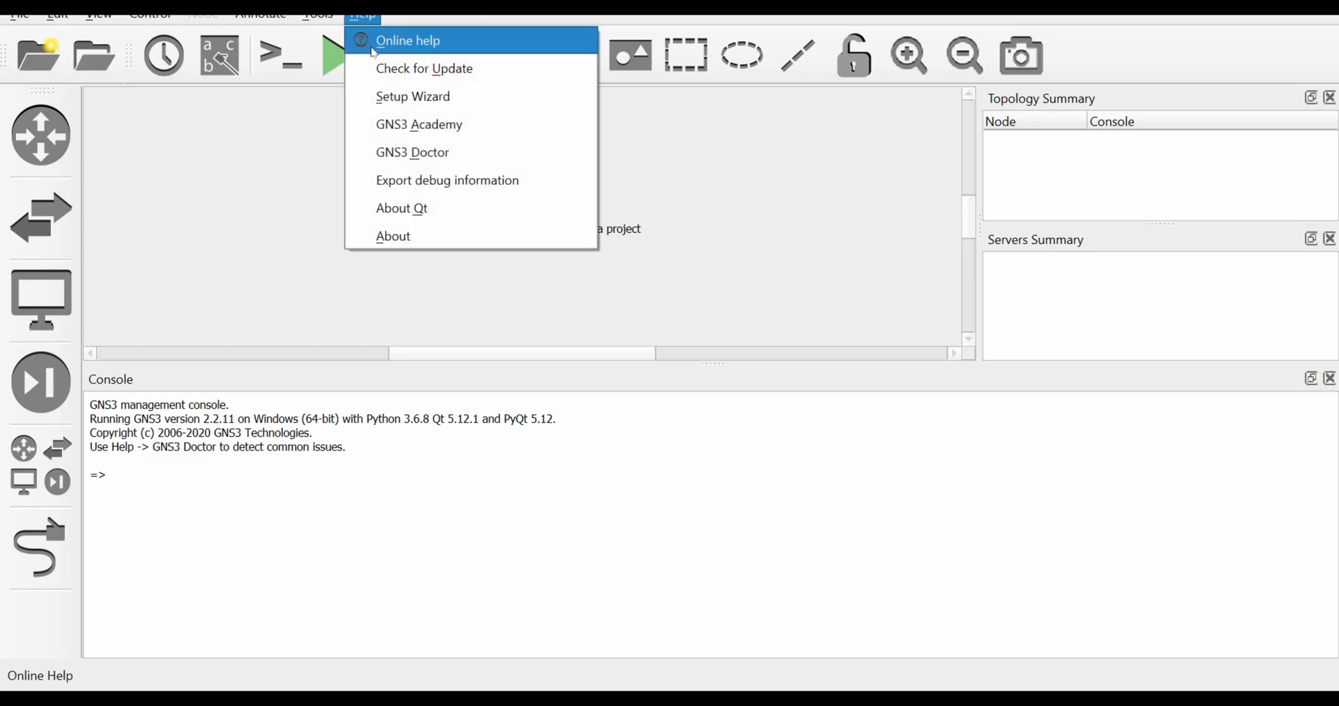
{"action": "left_click", "coordinate": [418, 93]}
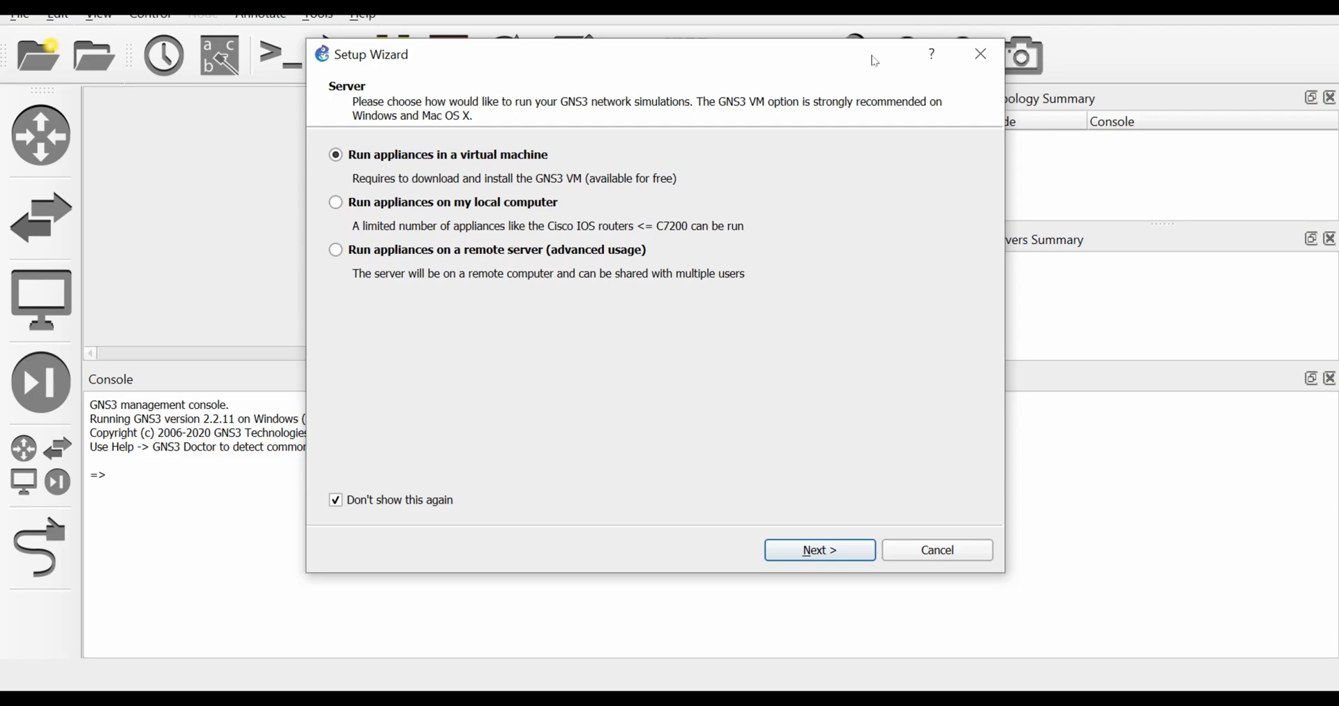
{"action": "left_click", "coordinate": [986, 53]}
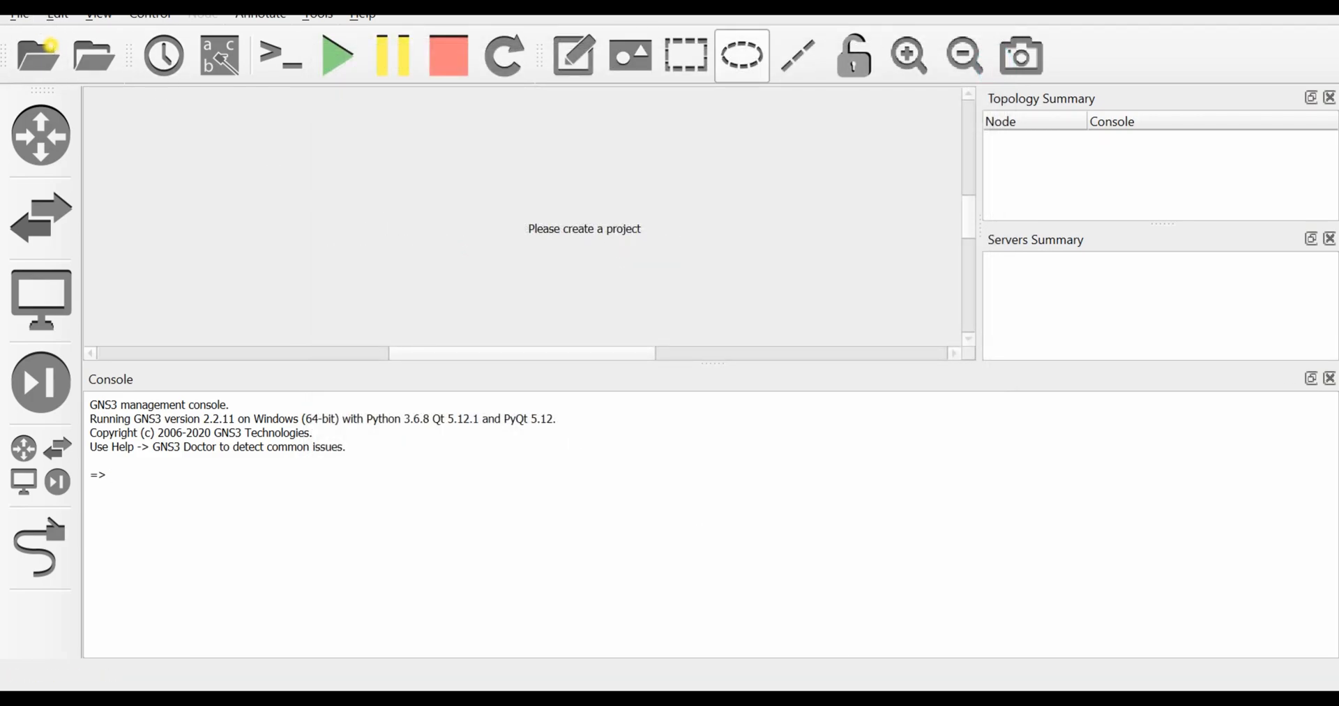
- Check the GNS3 VM's startup progress in VMware Workstation and return to GNS3
{"action": "left_click", "coordinate": [962, 636]}
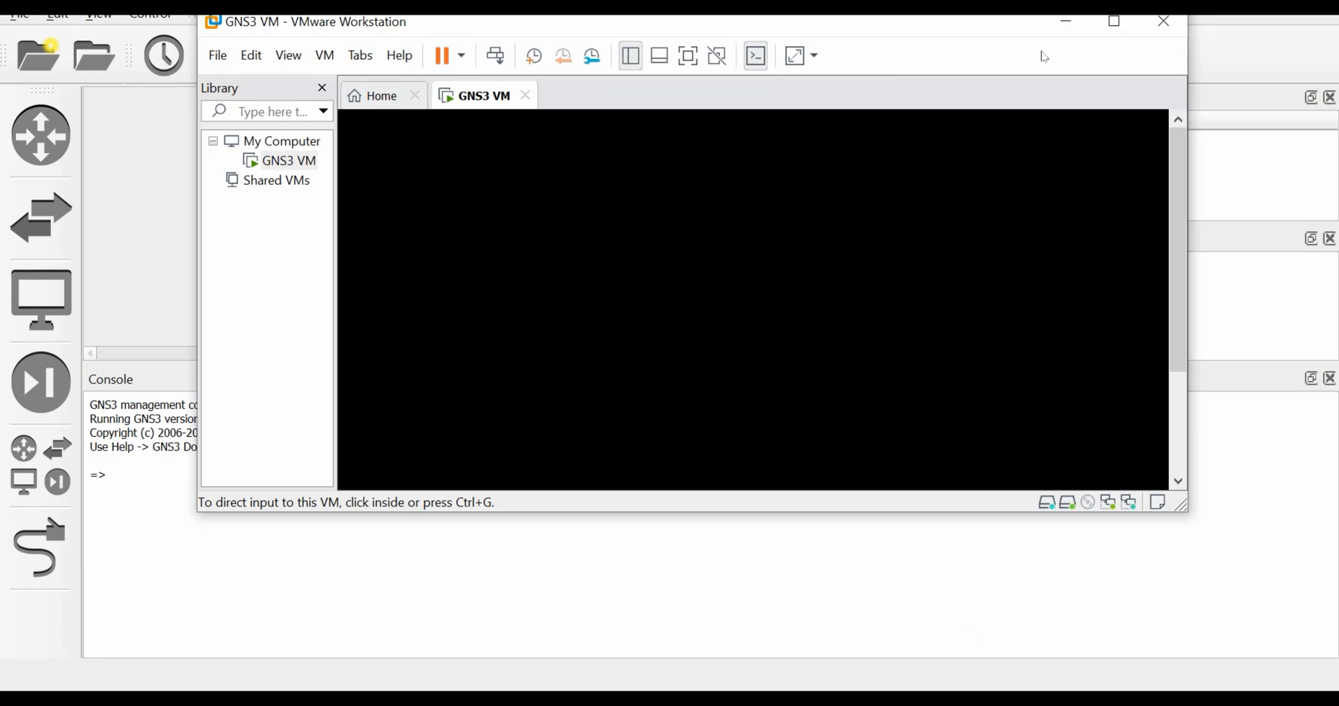
{"action": "left_click", "coordinate": [1067, 22]}
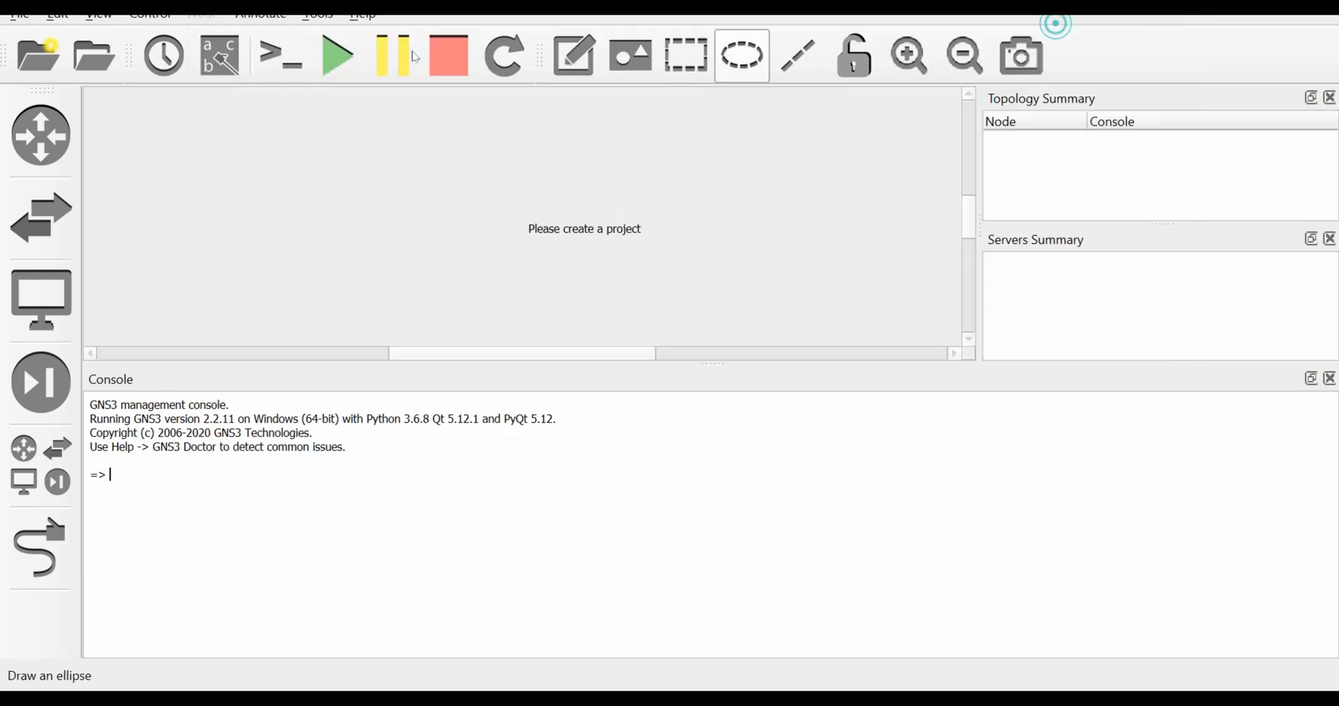
- Try to enable the GNS3 VM in the GNS3 VM preferences, checking the VM's boot progress in VMware Workstation meanwhile
{"action": "left_click", "coordinate": [53, 18]}
{"action": "left_click", "coordinate": [66, 123]}
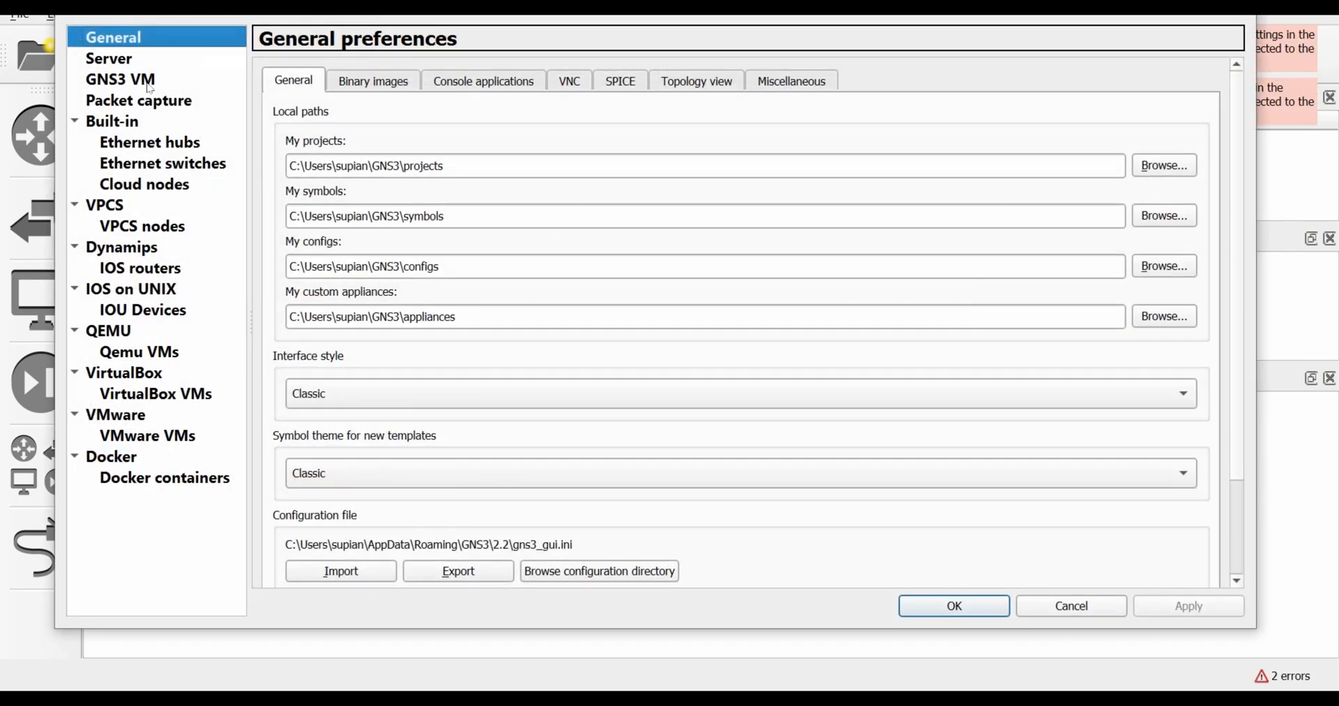
{"action": "left_click", "coordinate": [150, 82]}
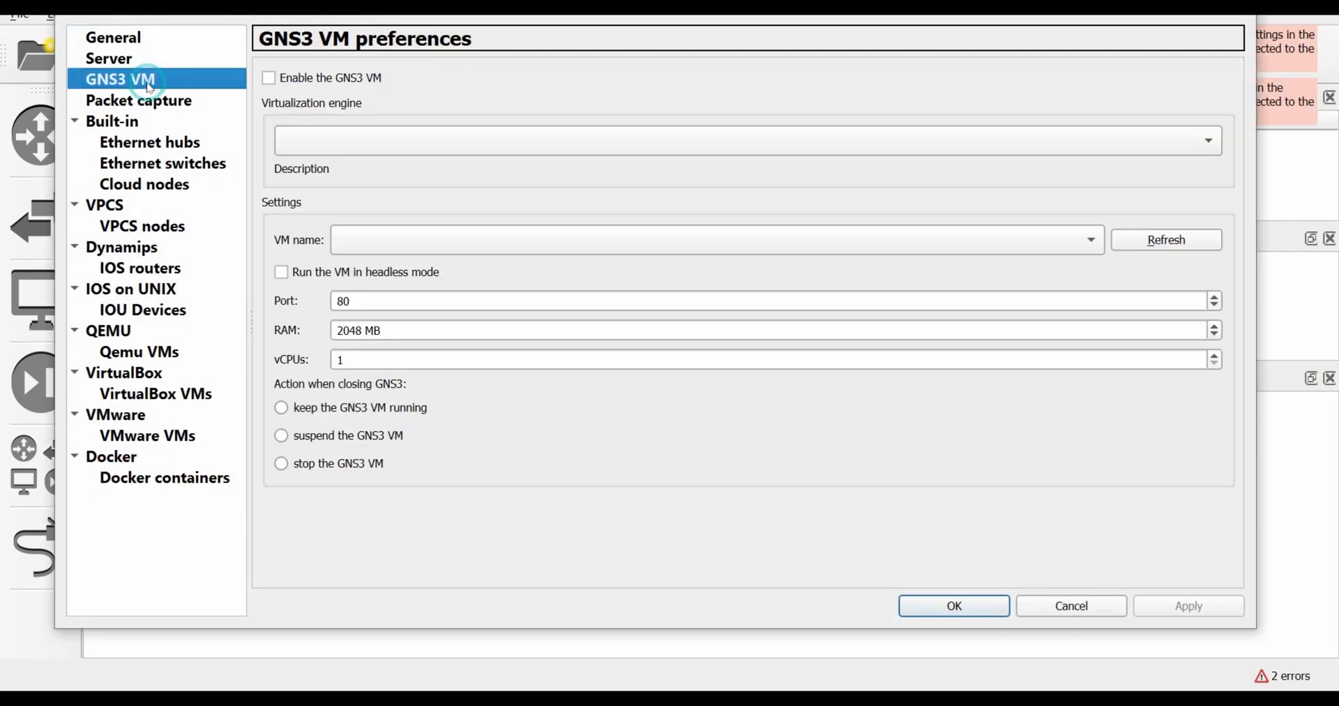
{"action": "left_click", "coordinate": [268, 78]}
{"action": "mouse_move", "coordinate": [908, 698]}
{"action": "left_click", "coordinate": [1000, 584]}
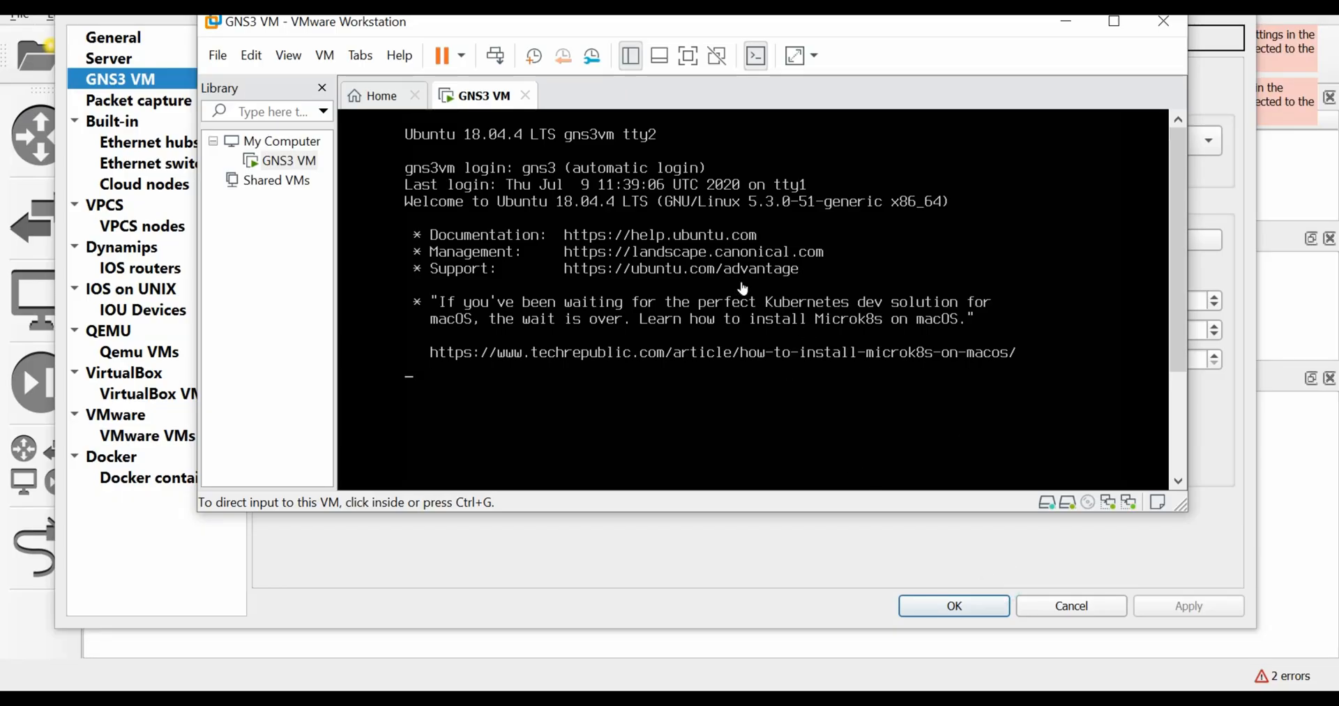
{"action": "left_click", "coordinate": [1066, 22]}
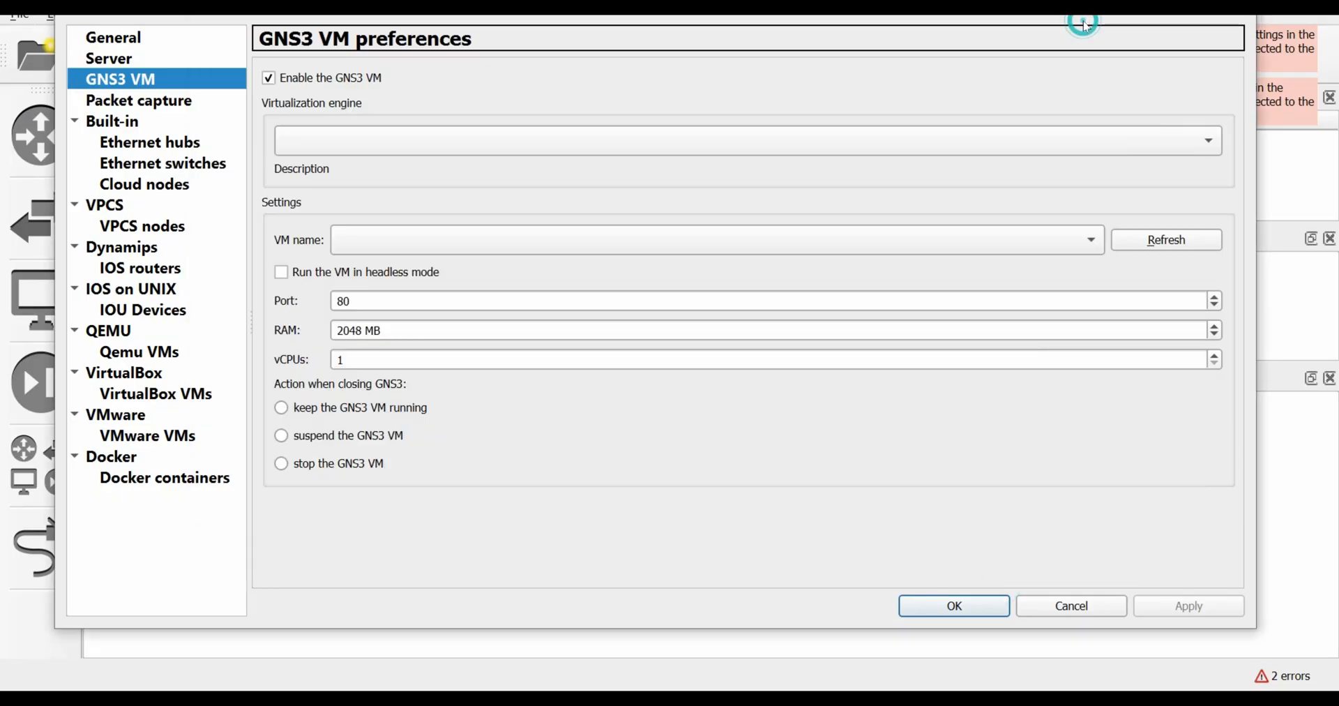
{"action": "left_click", "coordinate": [1238, 9]}
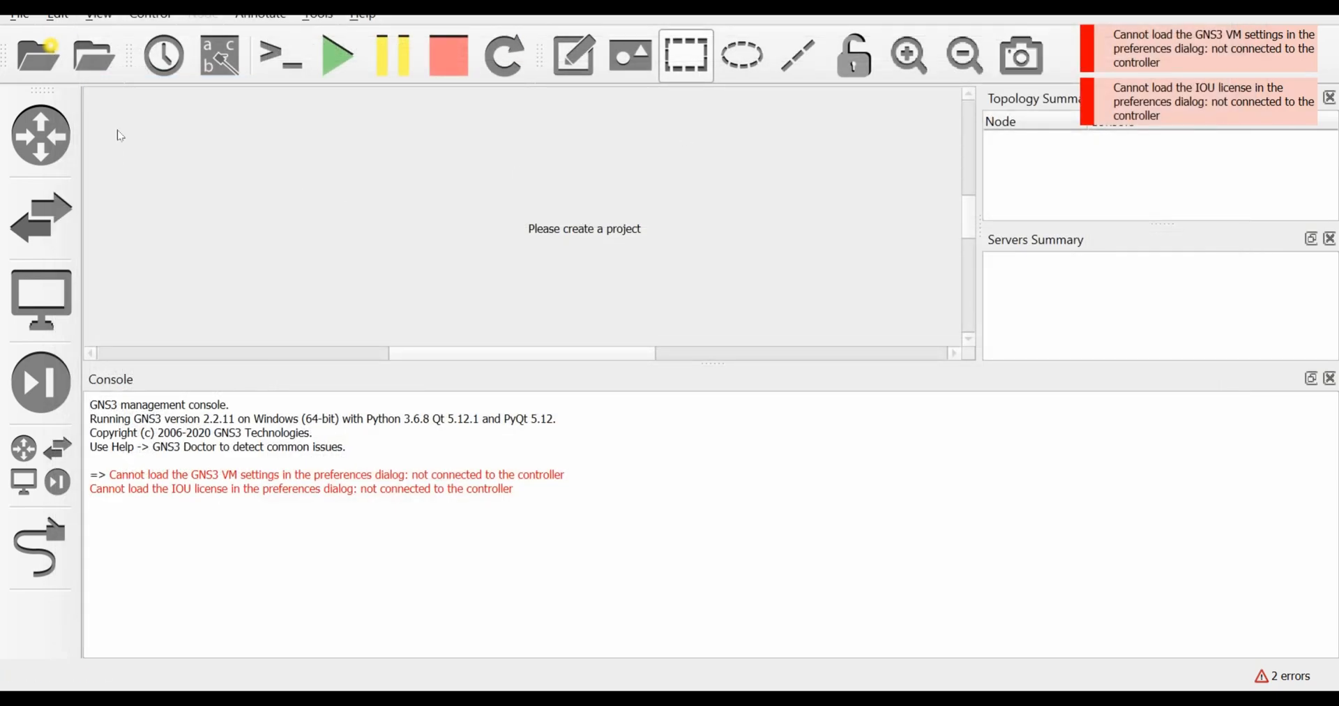
- Try to create a new blank project named "test_1" in the default projects location
{"action": "left_click", "coordinate": [19, 16]}
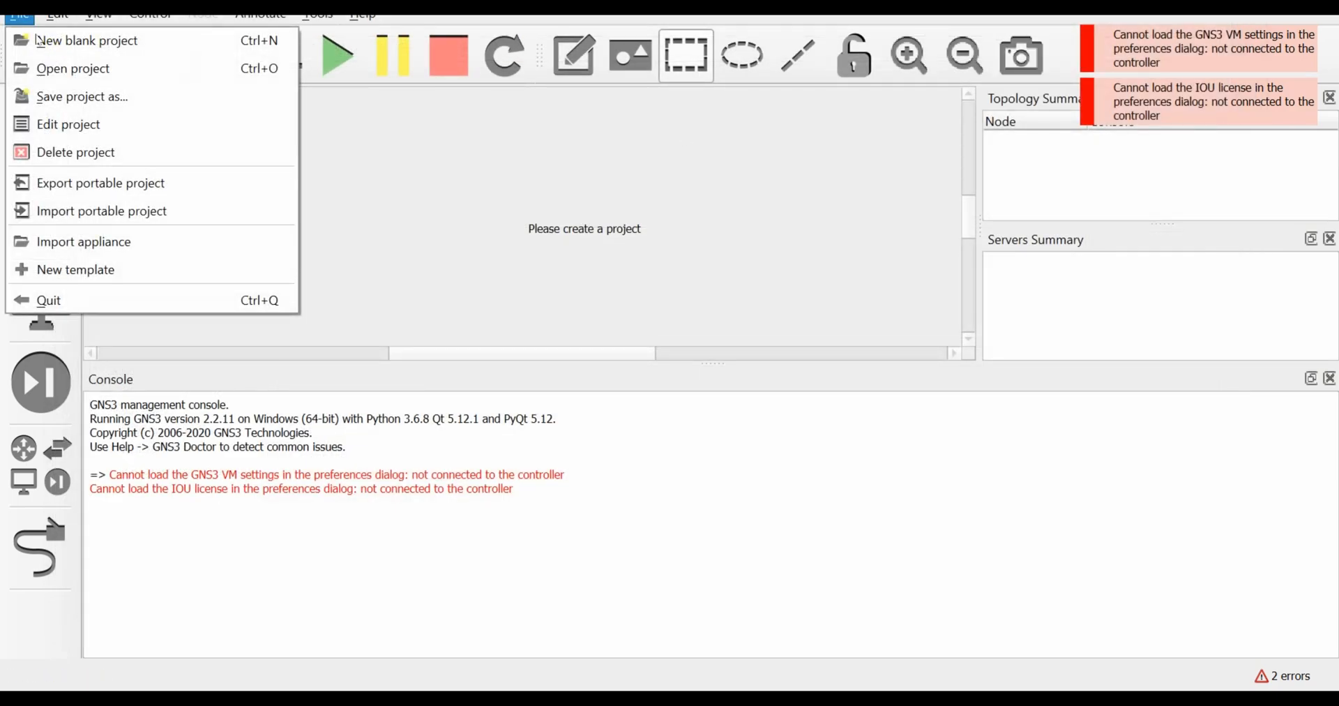
{"action": "left_click", "coordinate": [91, 48]}
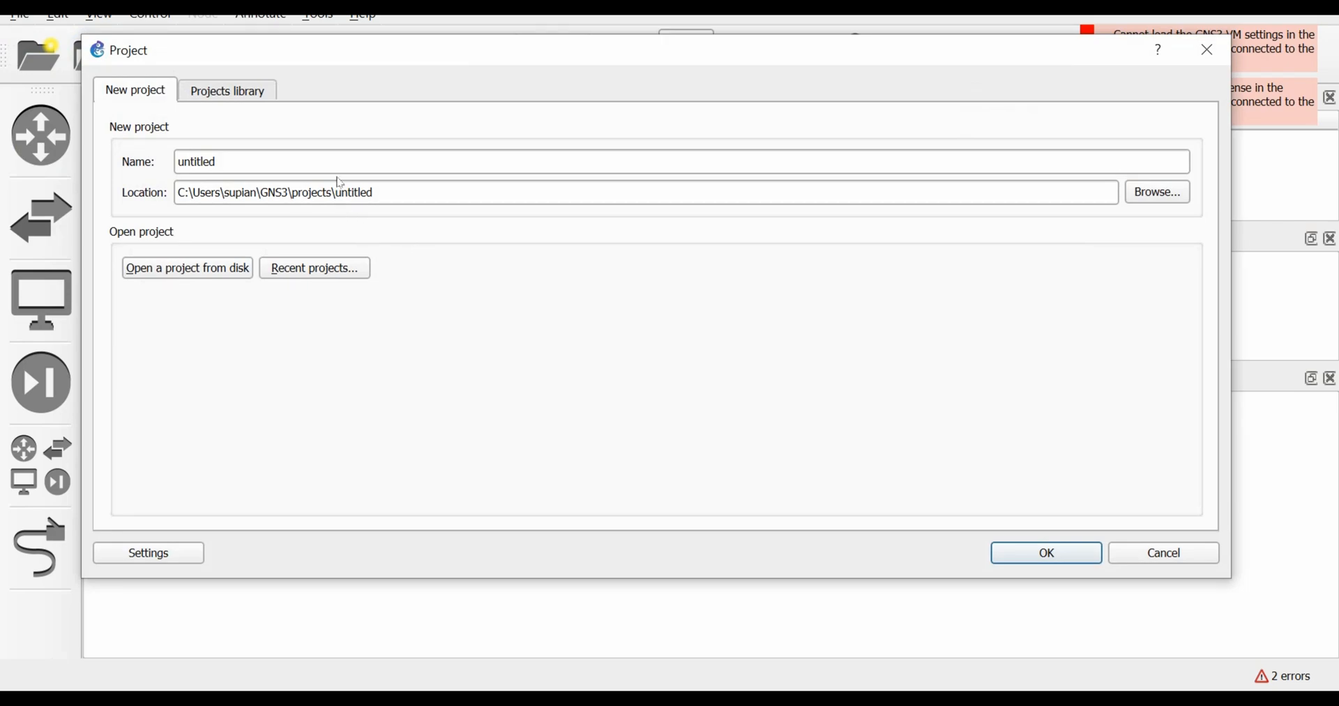
{"action": "double_click", "coordinate": [319, 167]}
{"action": "type", "text": "test_1"}
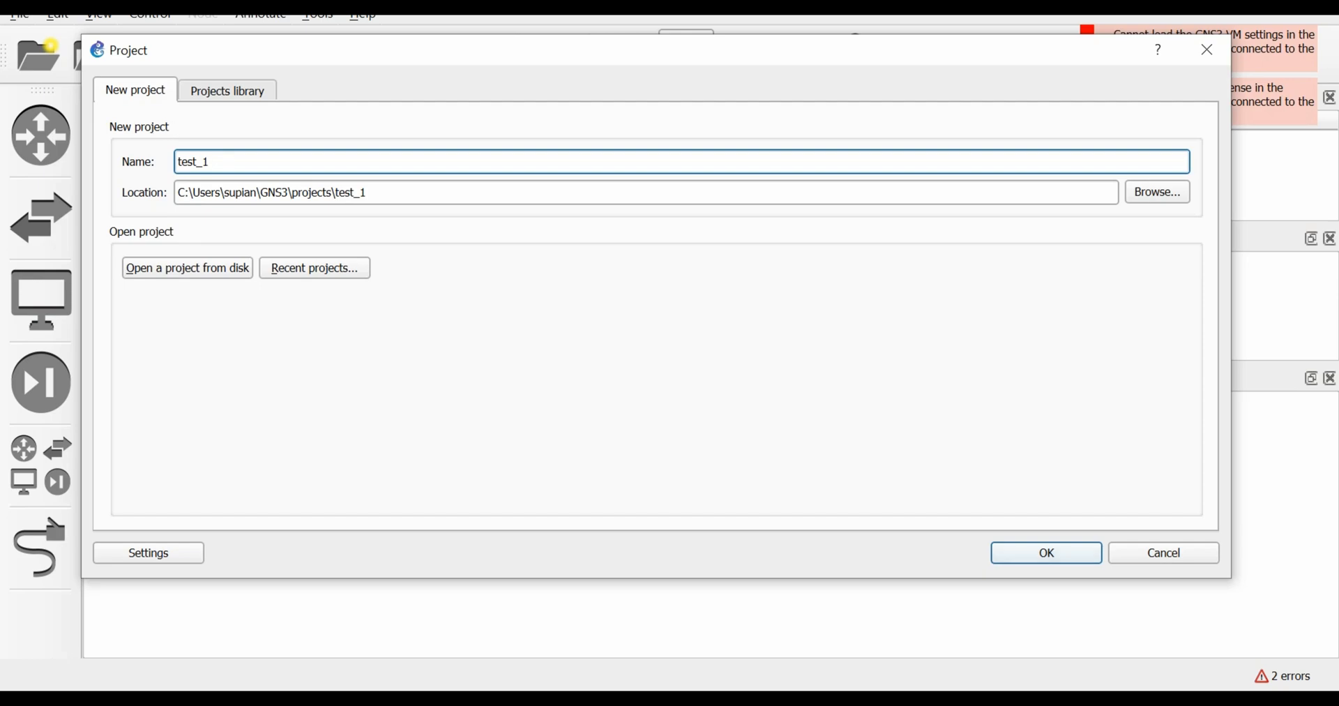
{"action": "left_click", "coordinate": [1081, 548]}
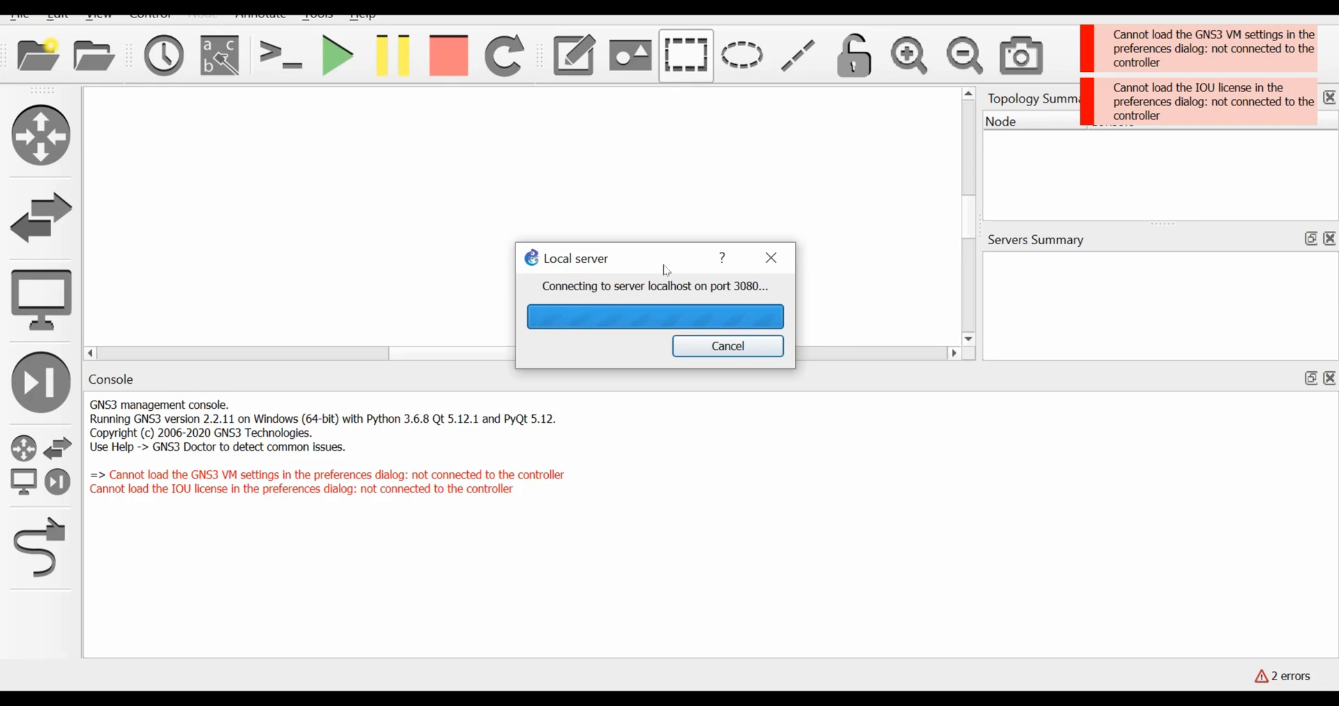
- Examine the running GNS3 VM's console in VMware Workstation and the product version in the About information
{"action": "left_click", "coordinate": [907, 699]}
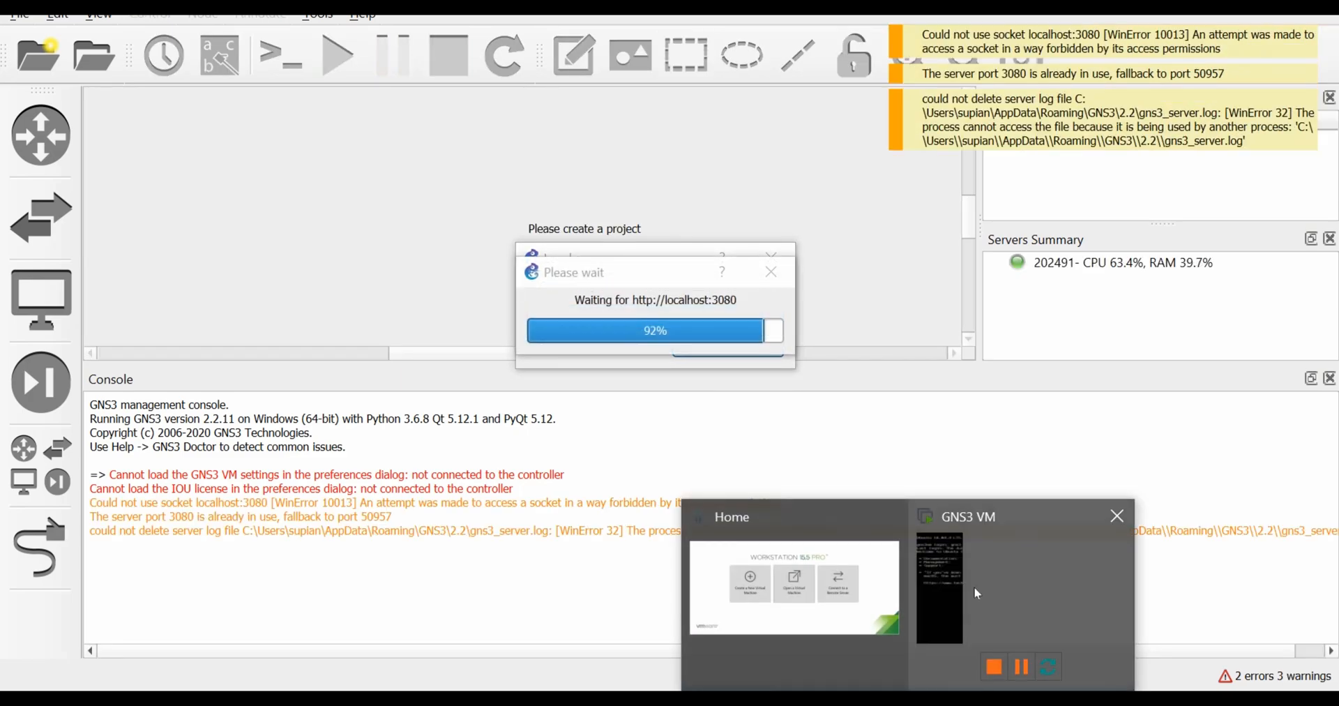
{"action": "left_click", "coordinate": [983, 594]}
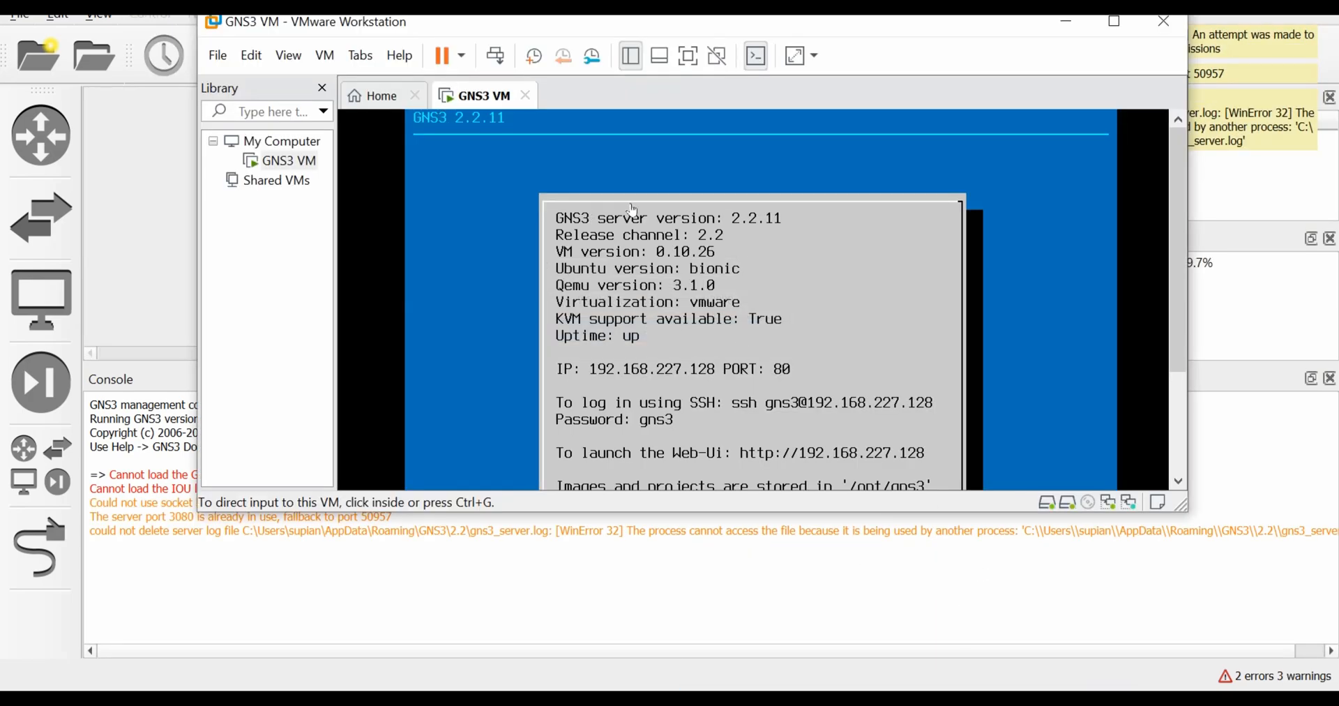
{"action": "left_click", "coordinate": [1116, 21]}
{"action": "left_click", "coordinate": [201, 22]}
{"action": "left_click", "coordinate": [230, 212]}
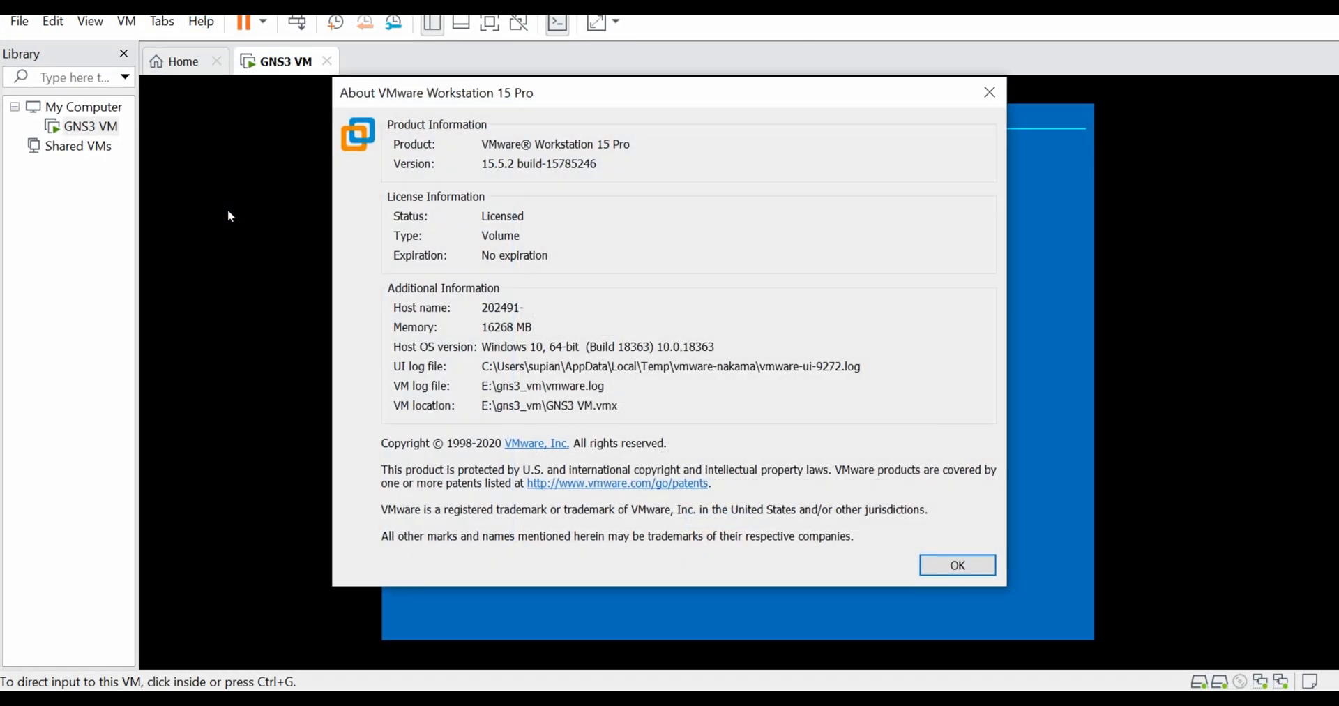
{"action": "left_click_drag", "start_coordinate": [558, 92], "coordinate": [447, 58]}
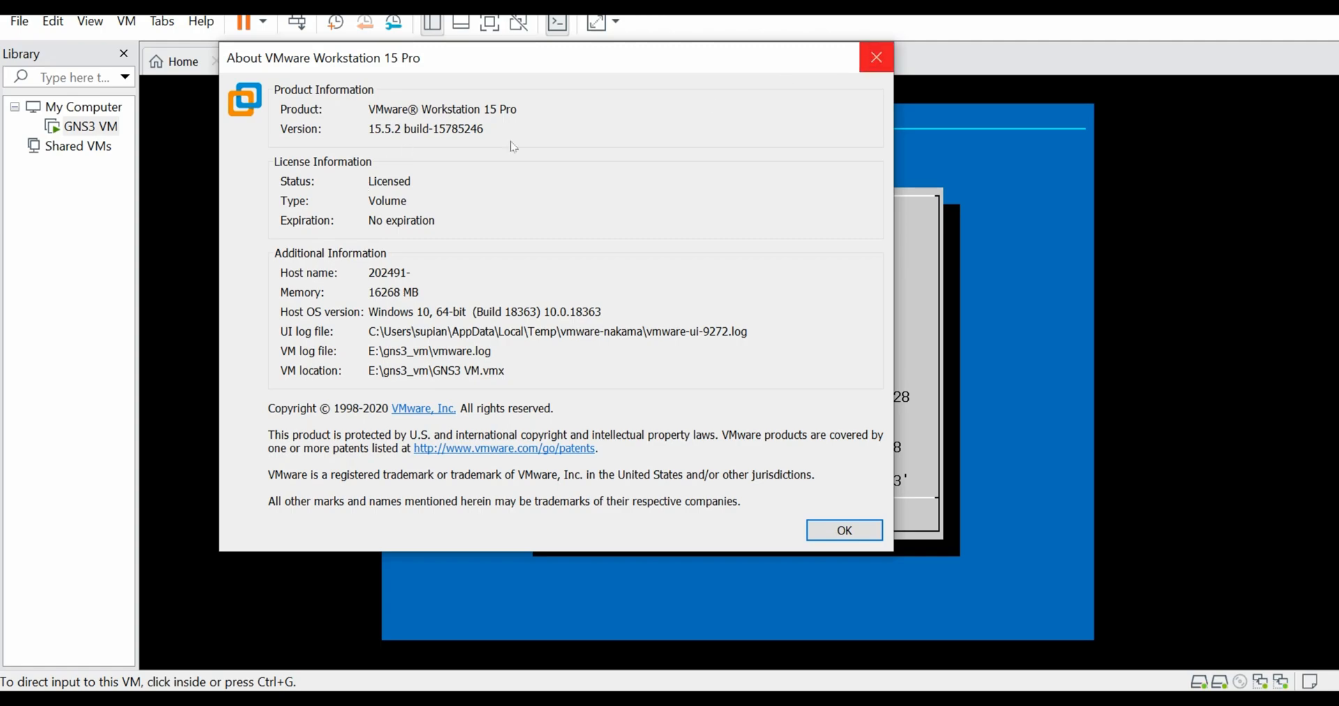
{"action": "left_click", "coordinate": [875, 59]}
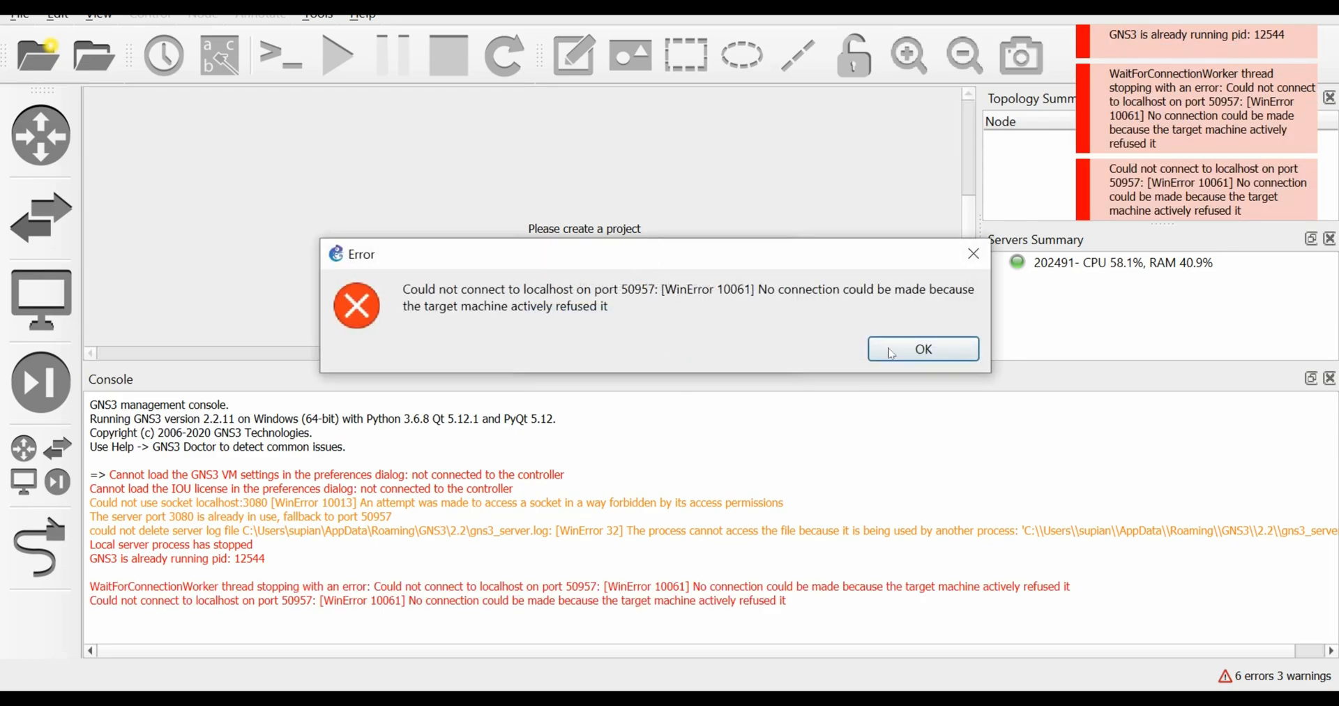
- Dismiss the GNS3 connection error and check the VMware Workstation window while the local server connection is retried
{"action": "left_click", "coordinate": [944, 351]}
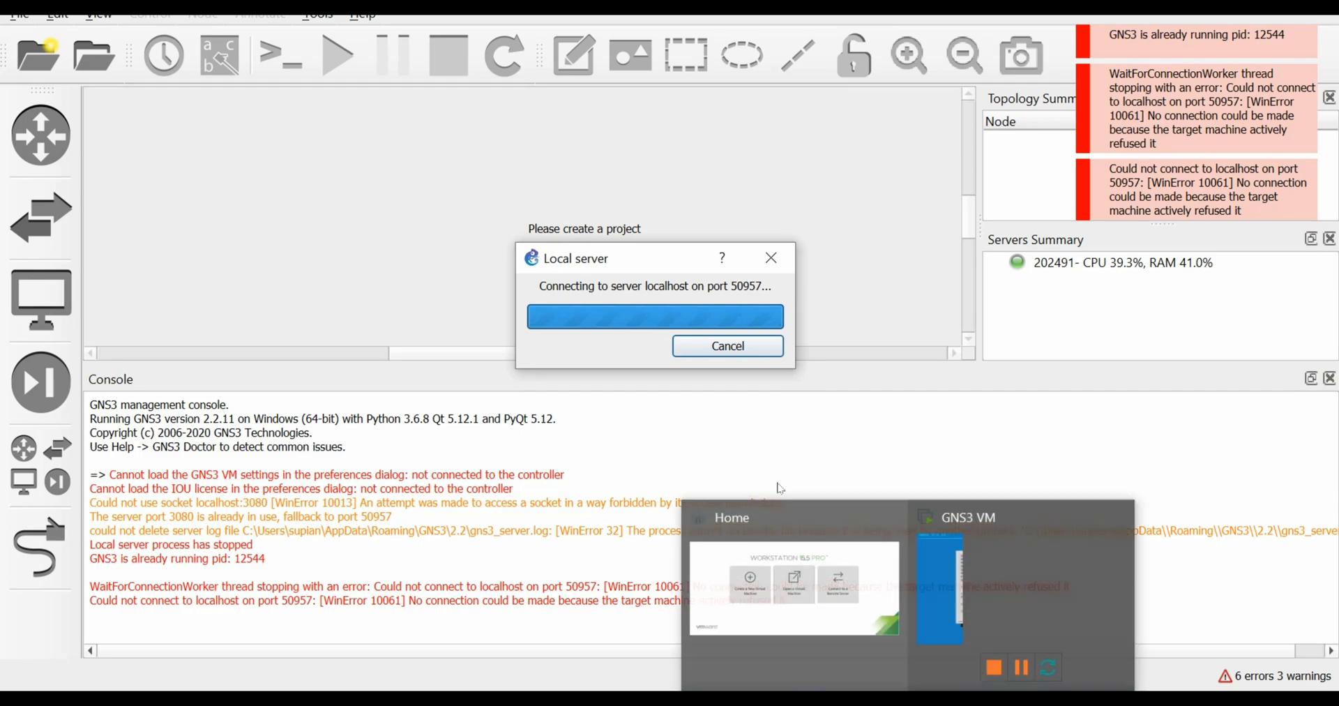
{"action": "left_click_drag", "start_coordinate": [586, 260], "coordinate": [753, 103]}
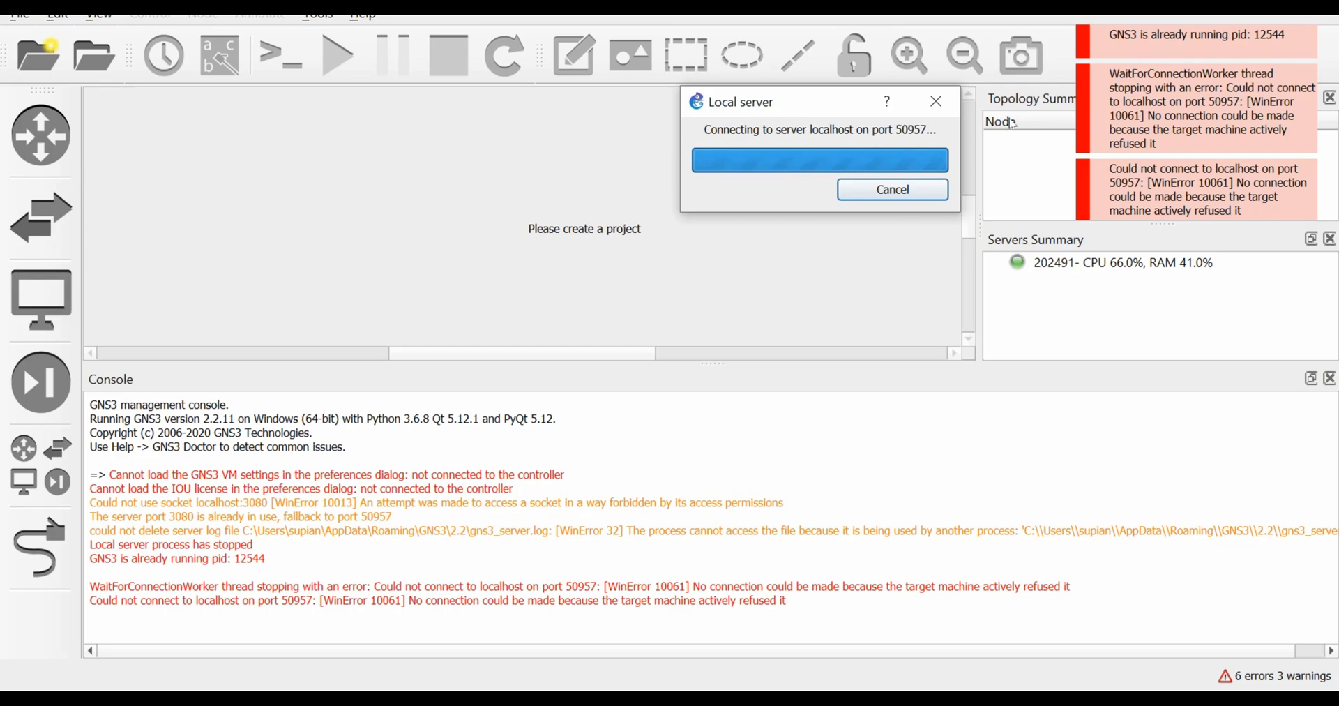
{"action": "left_click", "coordinate": [907, 701]}
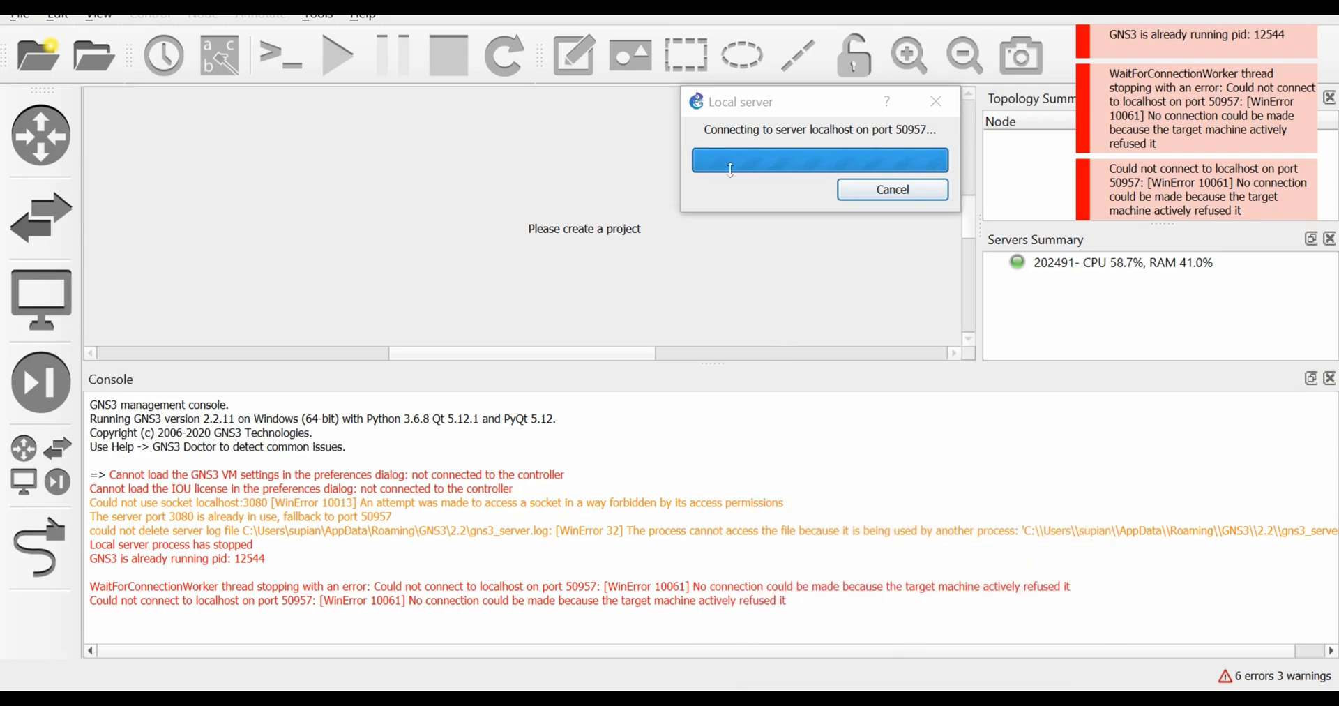
{"action": "left_click_drag", "start_coordinate": [791, 105], "coordinate": [638, 53]}
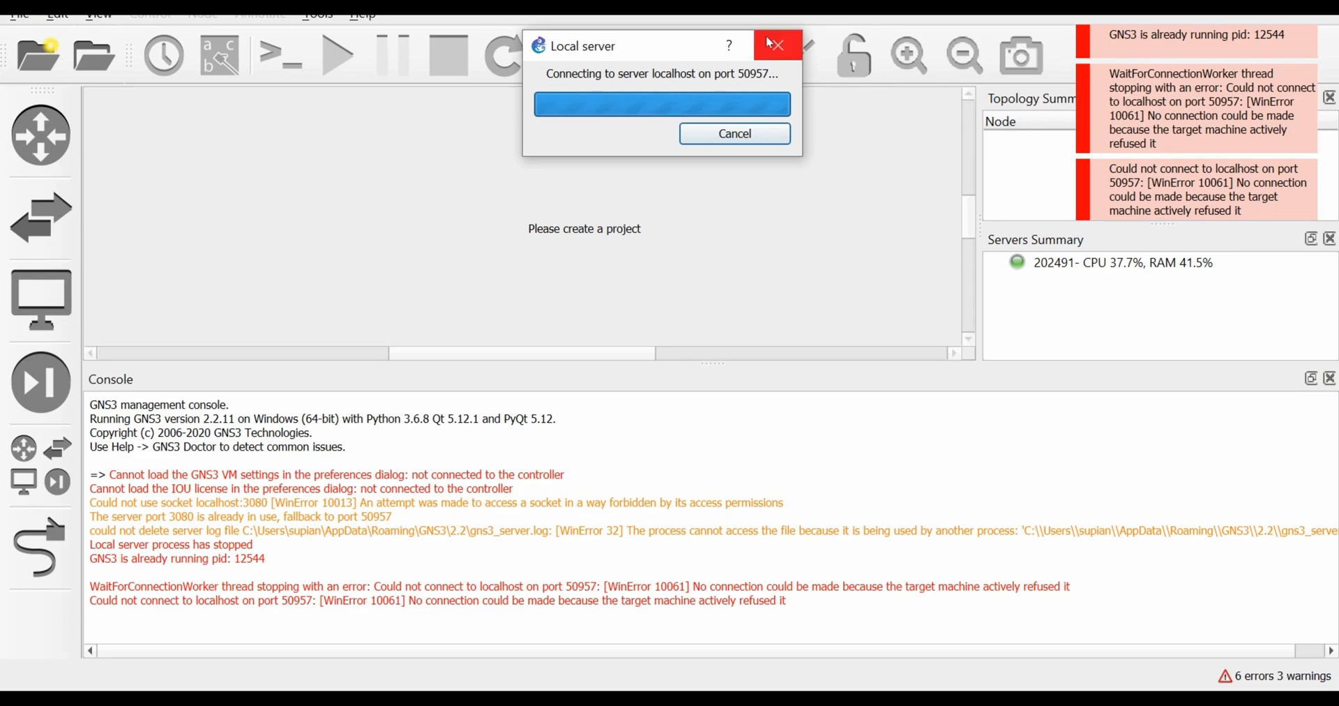
{"action": "left_click_drag", "start_coordinate": [664, 55], "coordinate": [659, 178]}
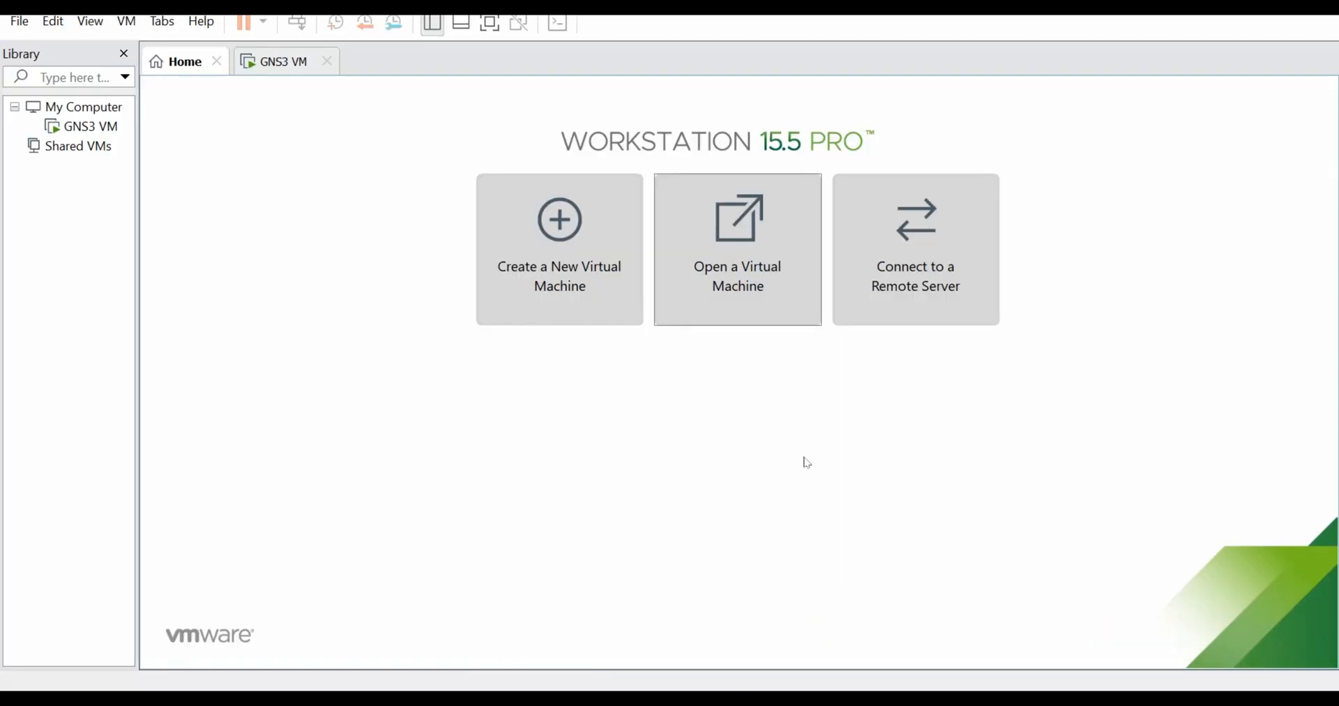
{"action": "left_click", "coordinate": [837, 610]}
{"action": "left_click", "coordinate": [1218, 6]}
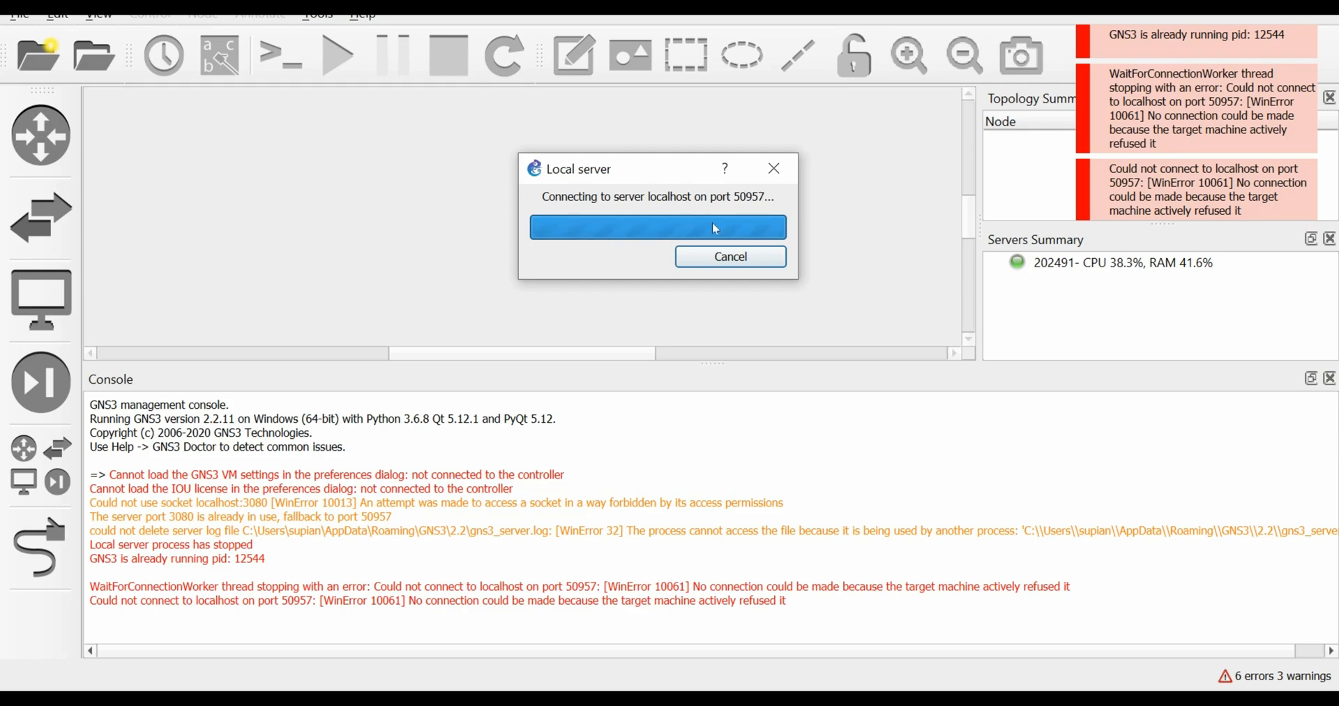
- Cancel the pending local server connection and create a new project with the name "untitled" in the default location
{"action": "left_click_drag", "start_coordinate": [652, 183], "coordinate": [370, 191]}
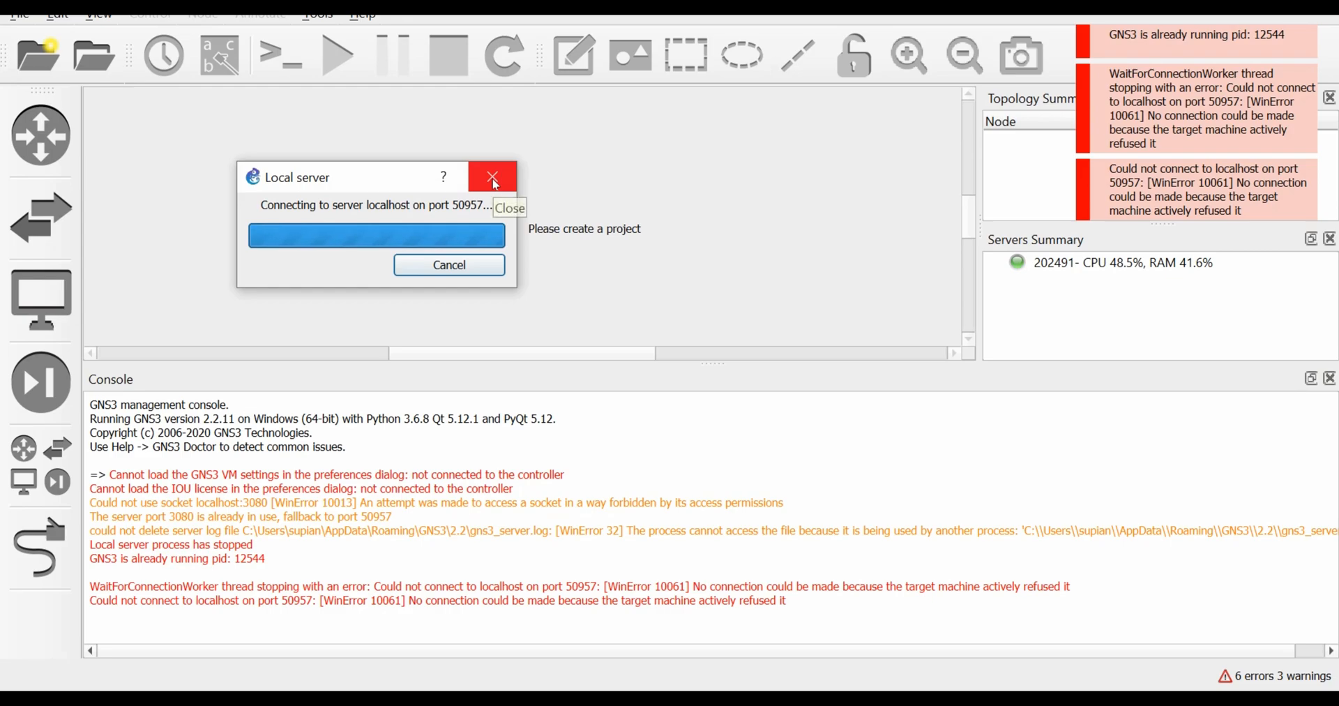
{"action": "left_click", "coordinate": [624, 10]}
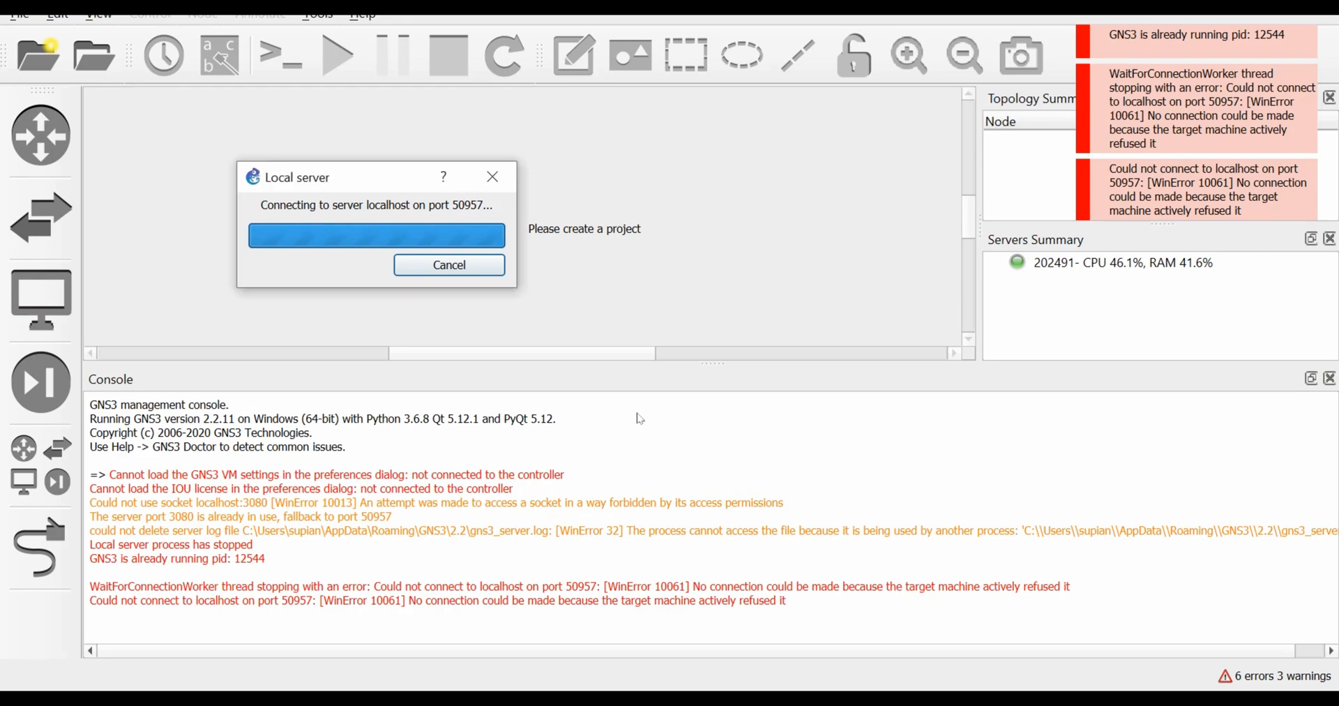
{"action": "left_click", "coordinate": [506, 186]}
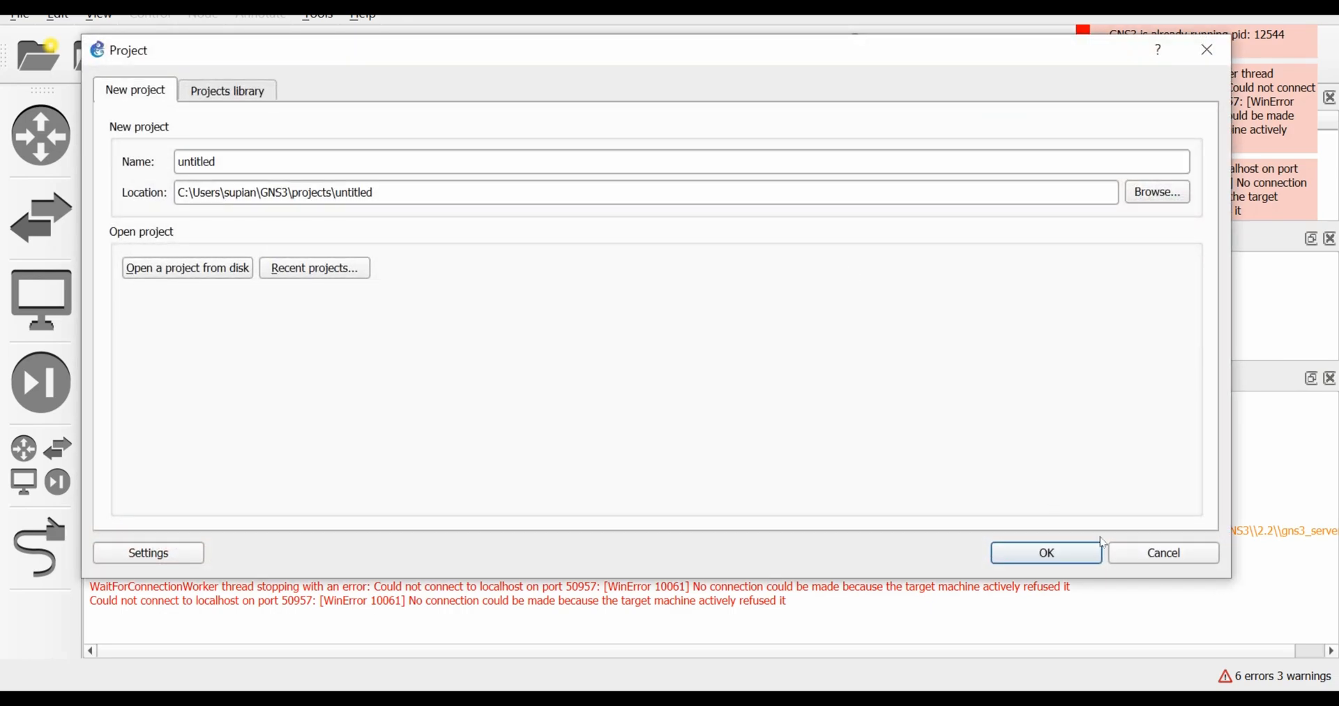
{"action": "left_click", "coordinate": [1086, 555]}
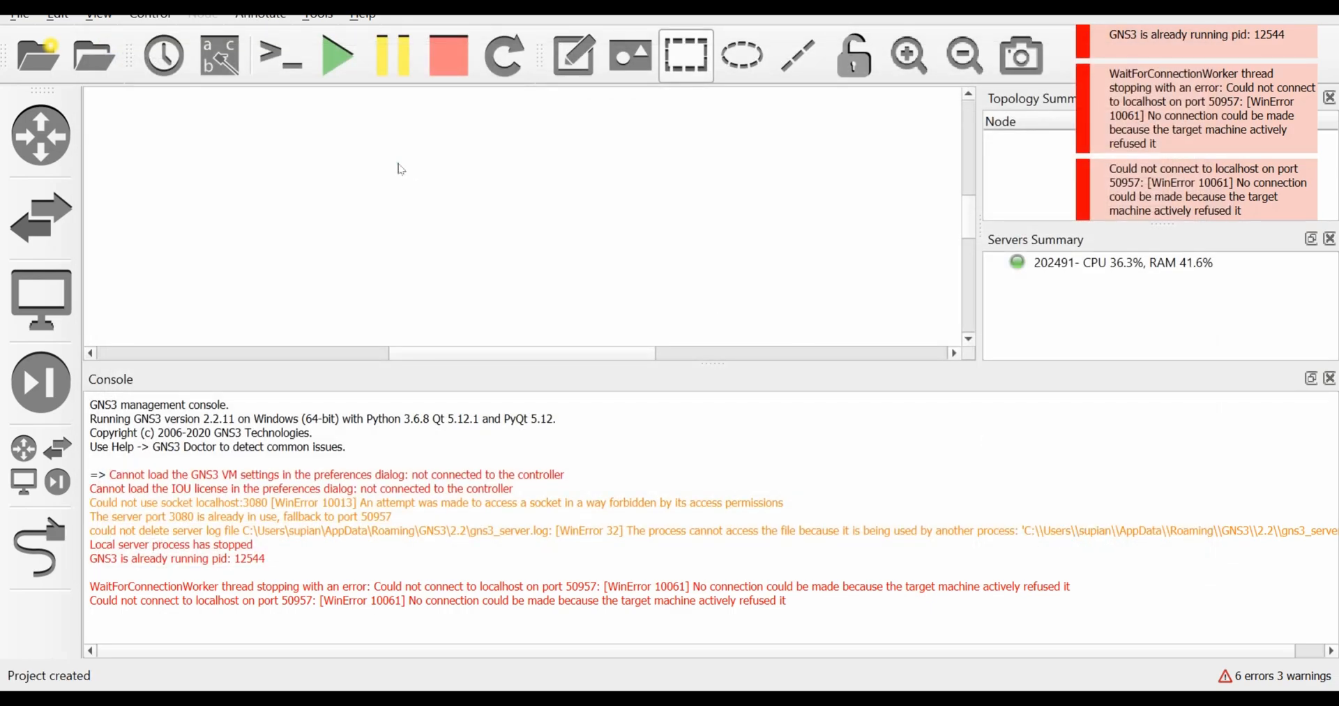
- Enable the GNS3 VM in the preferences with VMware Workstation / Player as the virtualization engine and "GNS3 VM" as the VM name
{"action": "left_click", "coordinate": [57, 16]}
{"action": "left_click", "coordinate": [103, 134]}
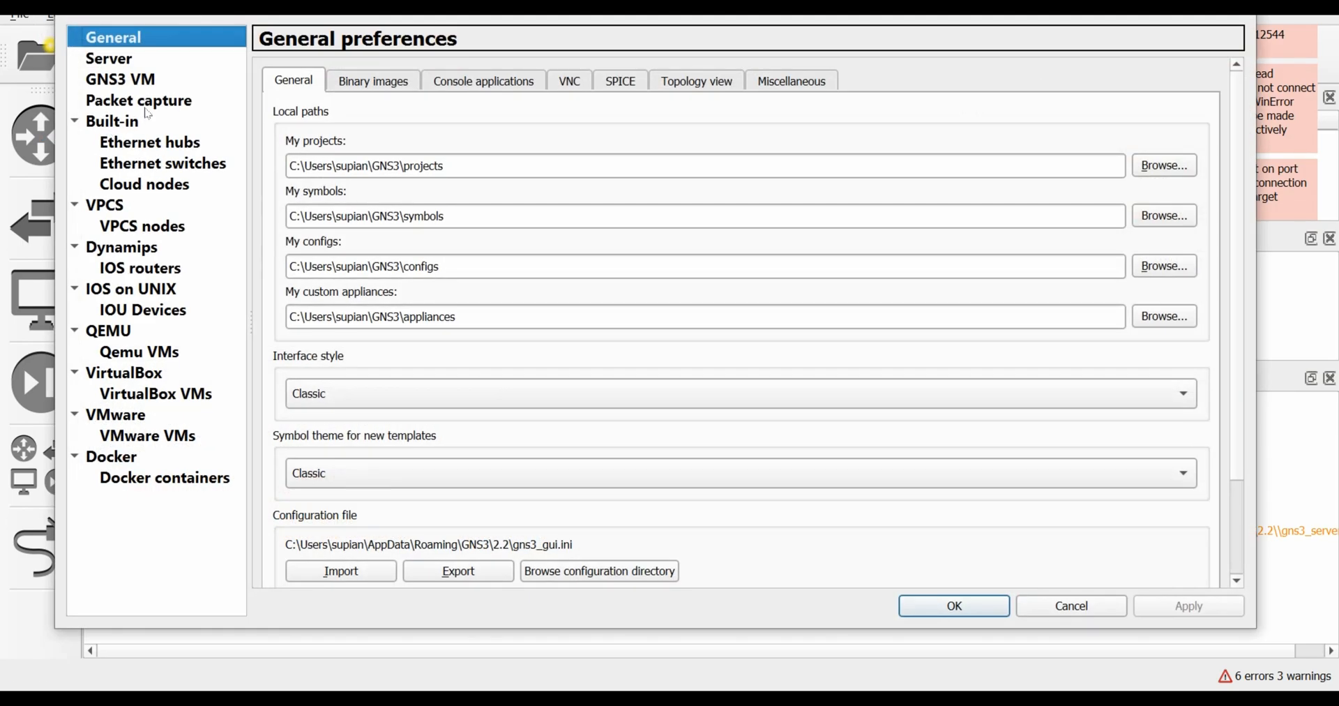
{"action": "left_click", "coordinate": [140, 88]}
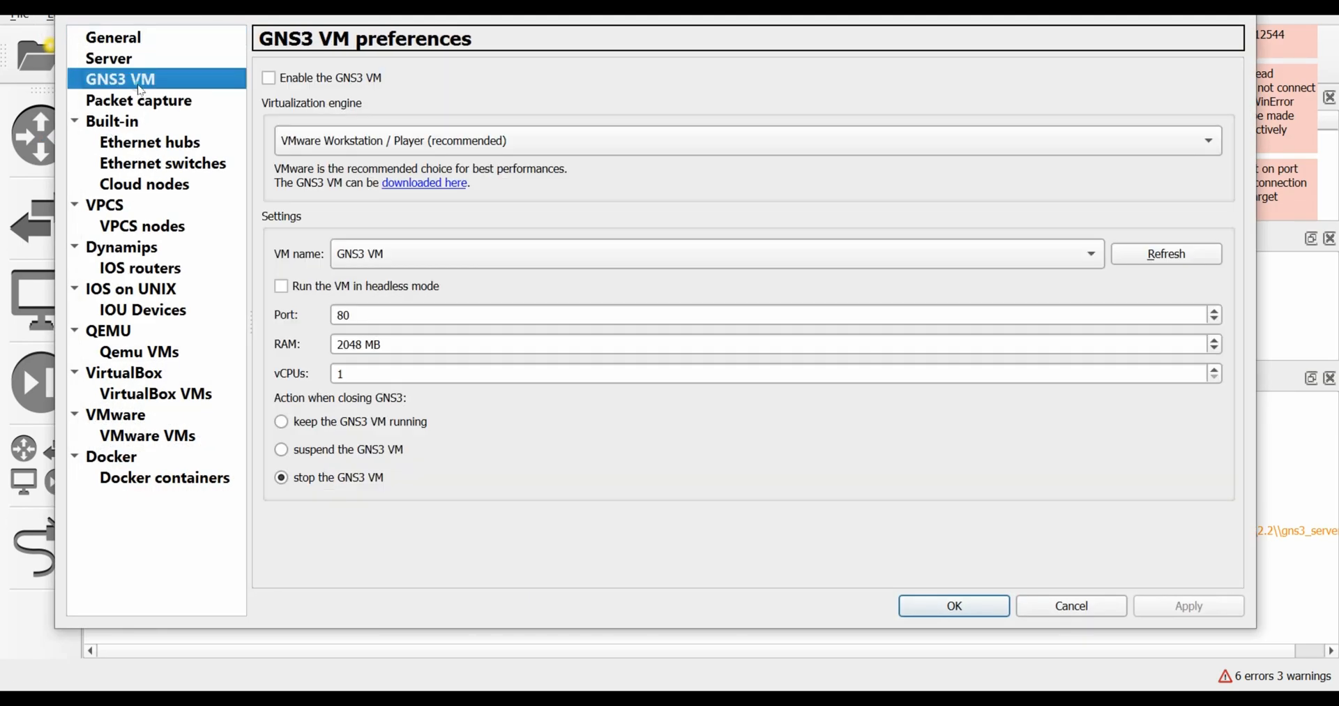
{"action": "left_click", "coordinate": [271, 79]}
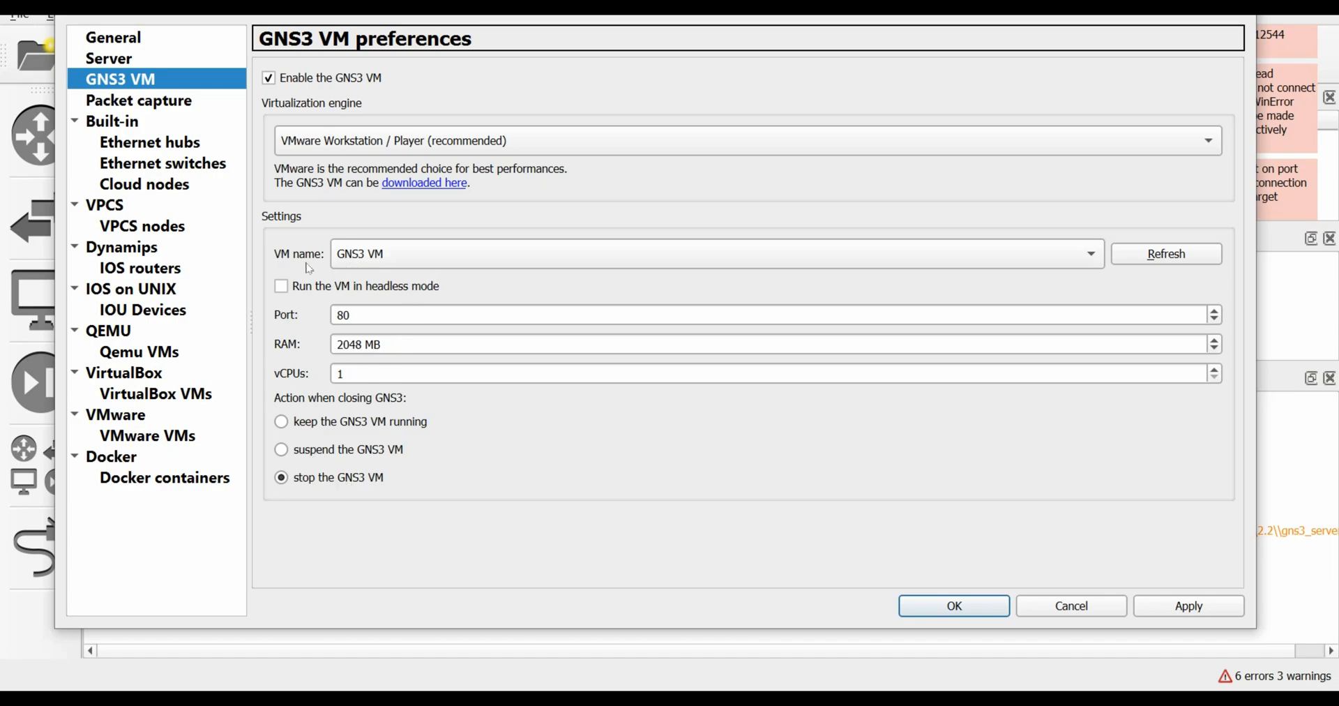
{"action": "left_click", "coordinate": [441, 255]}
{"action": "left_click", "coordinate": [439, 253]}
{"action": "left_click", "coordinate": [1194, 611]}
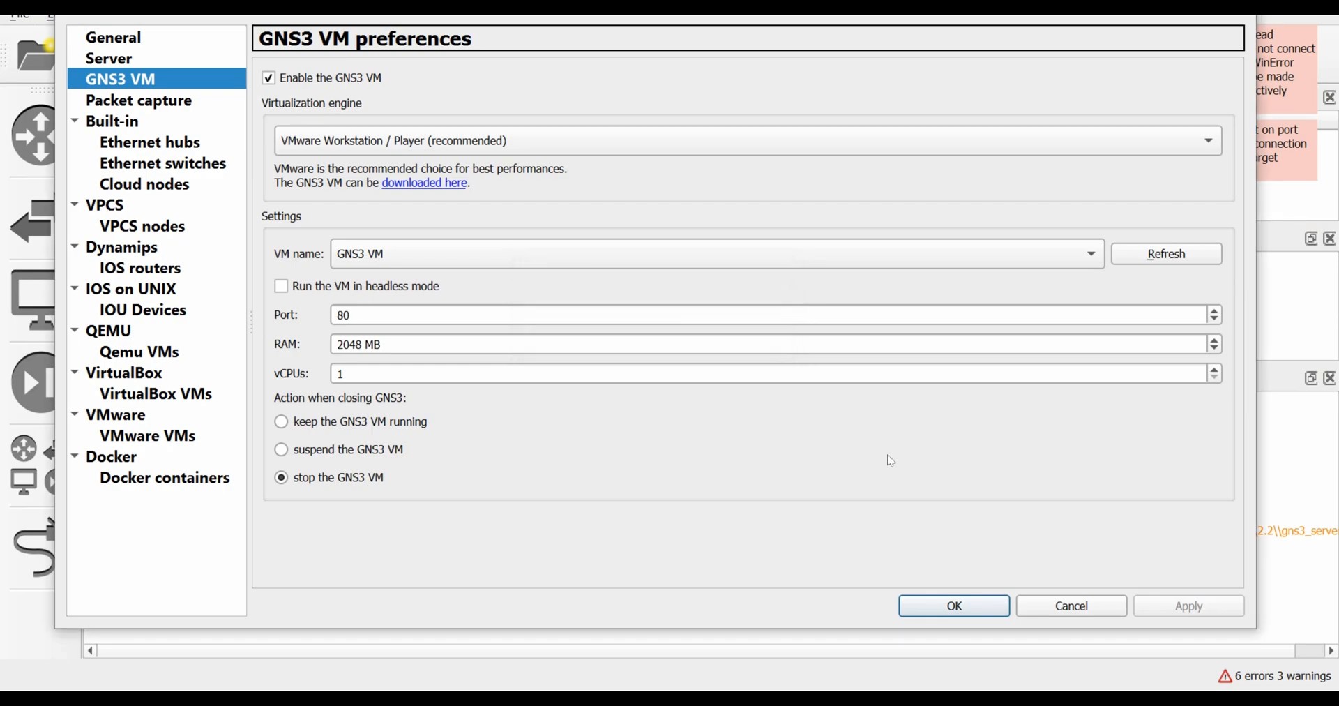
{"action": "left_click", "coordinate": [918, 608]}
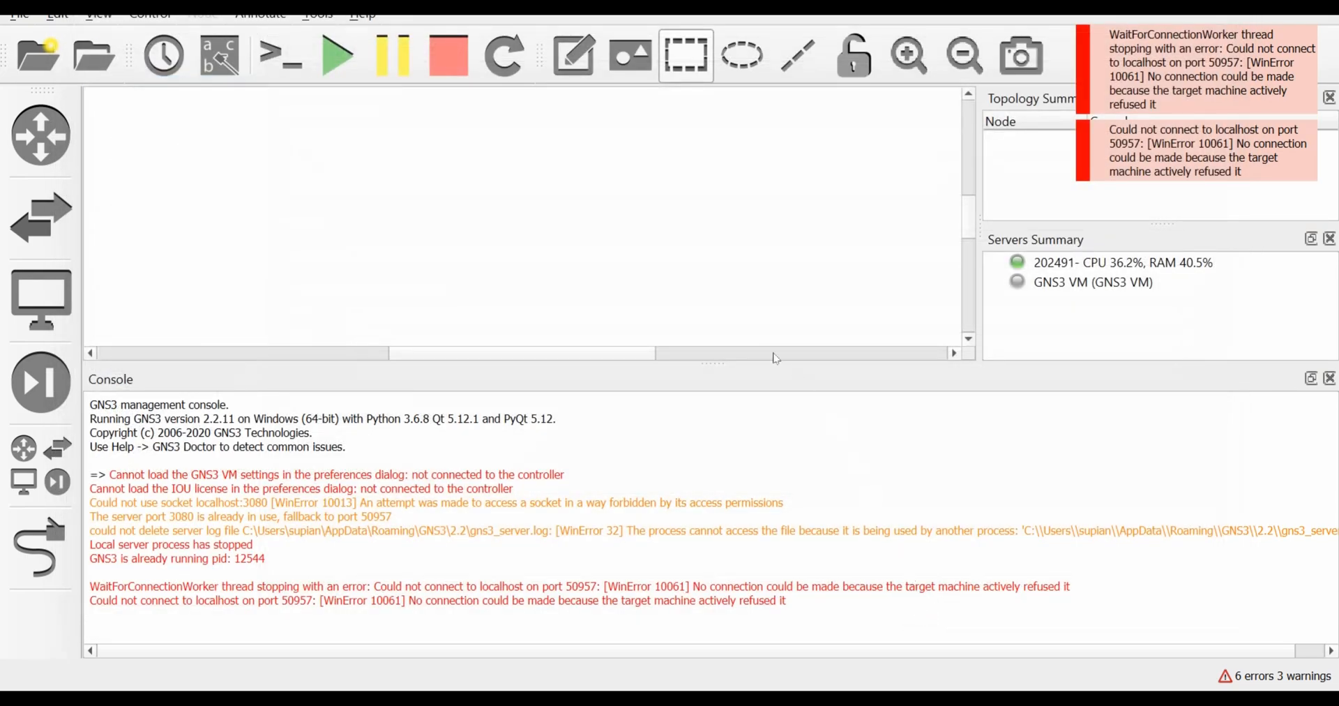
- Check the GNS3 VM's console in VMware Workstation and the status of both servers in the GNS3 Servers Summary
{"action": "left_click", "coordinate": [677, 273]}
{"action": "left_click", "coordinate": [572, 266]}
{"action": "mouse_move", "coordinate": [917, 674]}
{"action": "left_click", "coordinate": [966, 590]}
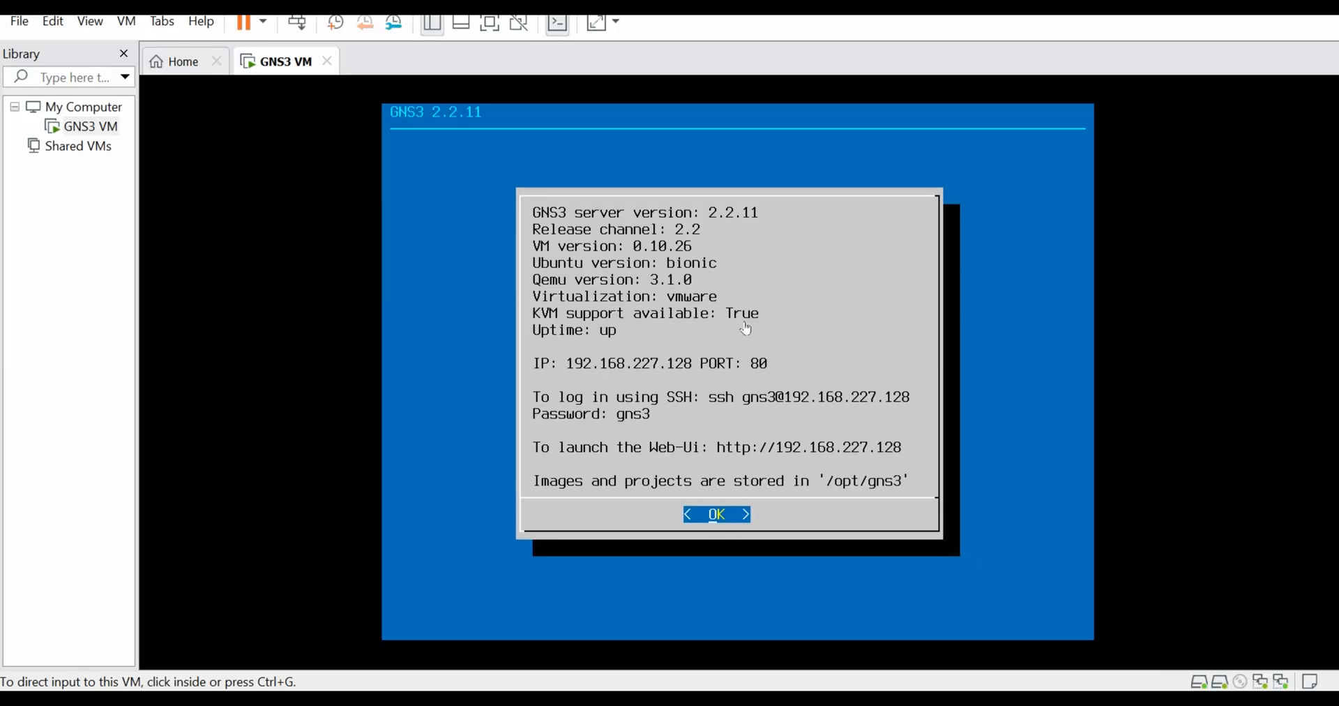
{"action": "left_click", "coordinate": [1221, 6]}
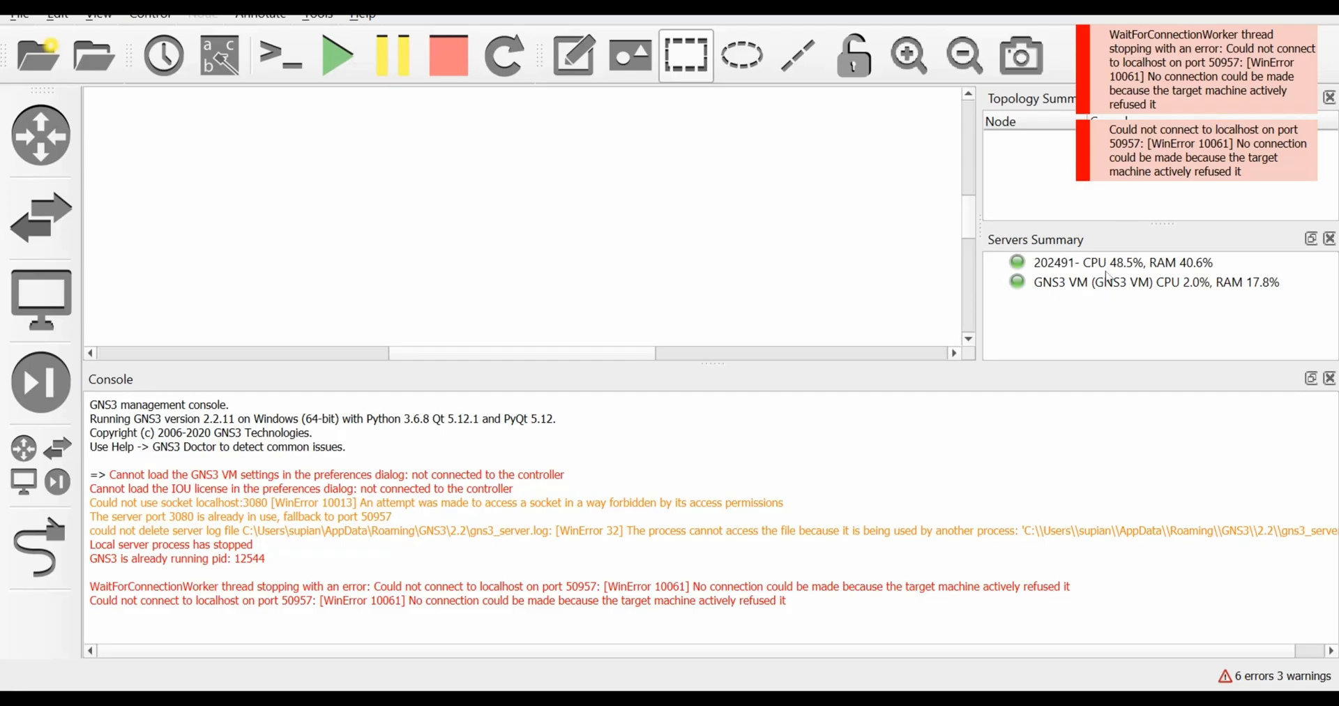
{"action": "left_click", "coordinate": [1039, 287]}
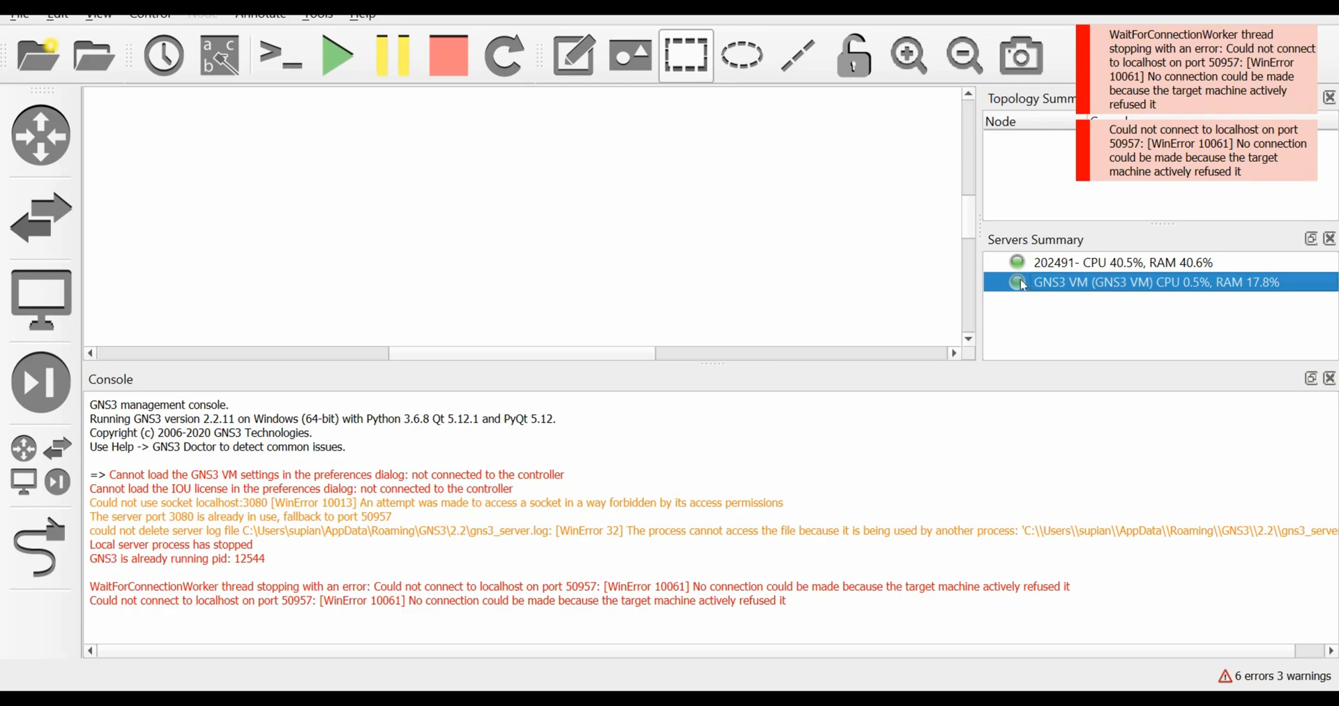
{"action": "left_click", "coordinate": [1026, 266]}
{"action": "left_click", "coordinate": [1048, 290]}
- Check the installed GNS3 version in the About information and close it
{"action": "left_click", "coordinate": [364, 16]}
{"action": "left_click", "coordinate": [416, 235]}
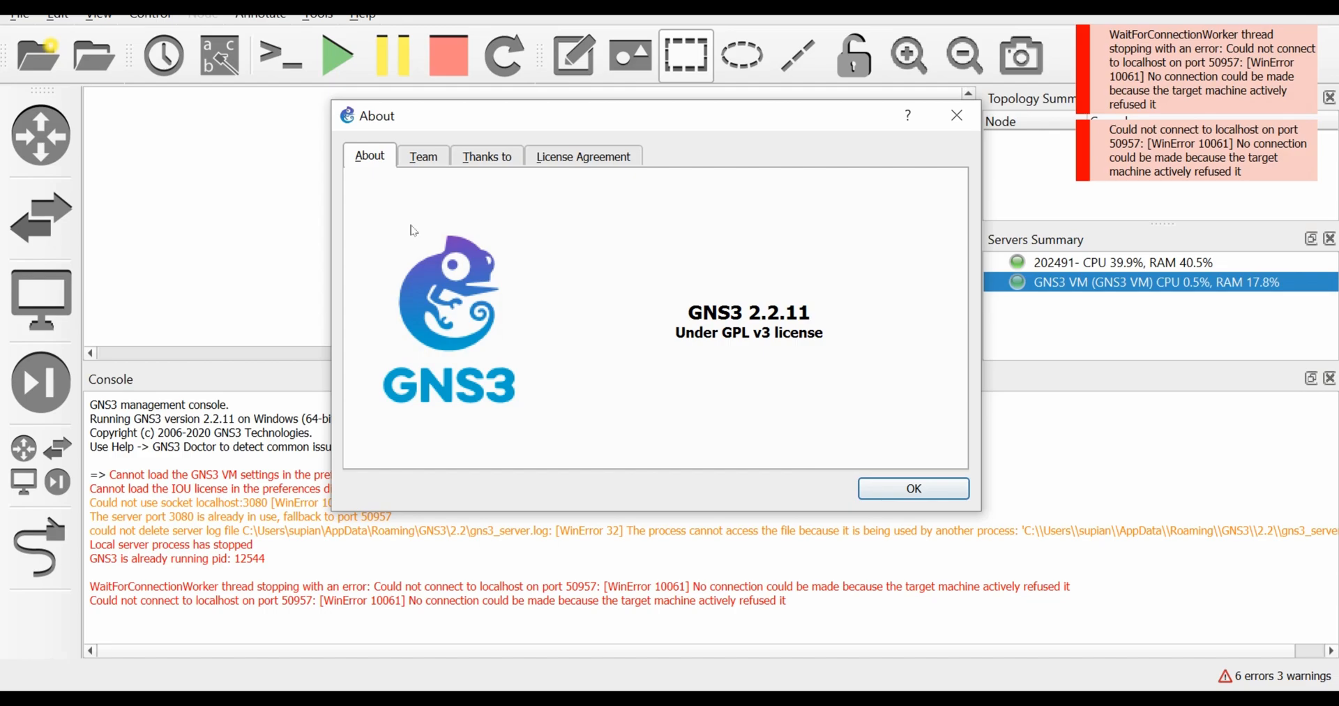
{"action": "left_click", "coordinate": [957, 114]}
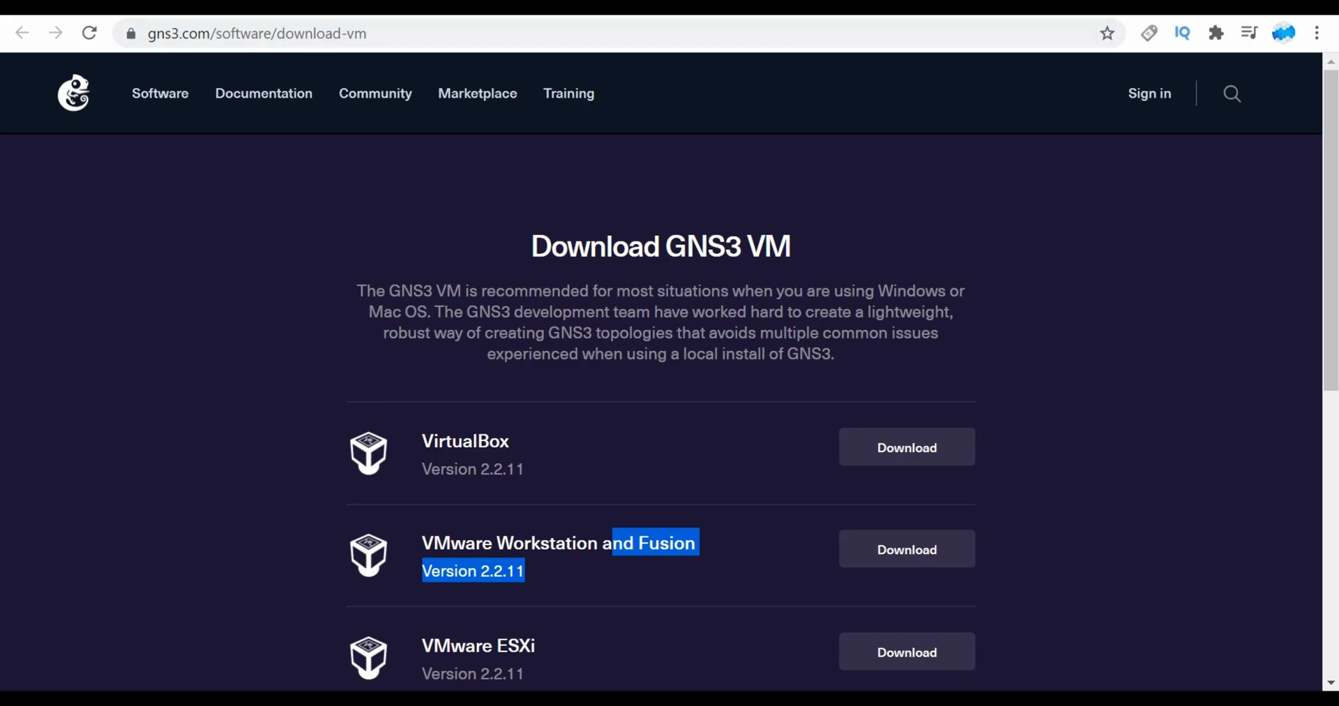
- In the web browser, download the Cisco ASAv appliance file from the GNS3 Marketplace's Appliances section and return to GNS3
{"action": "key", "text": "ctrl+Tab"}
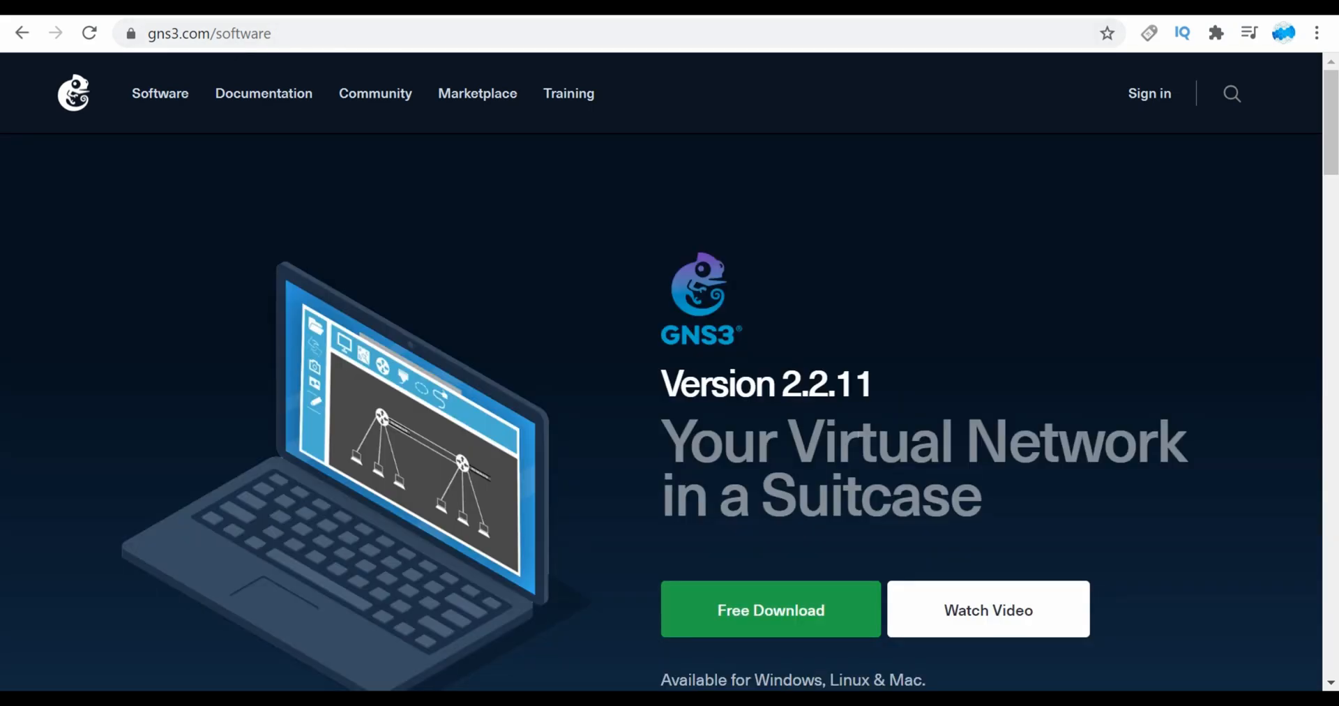
{"action": "left_click", "coordinate": [463, 97]}
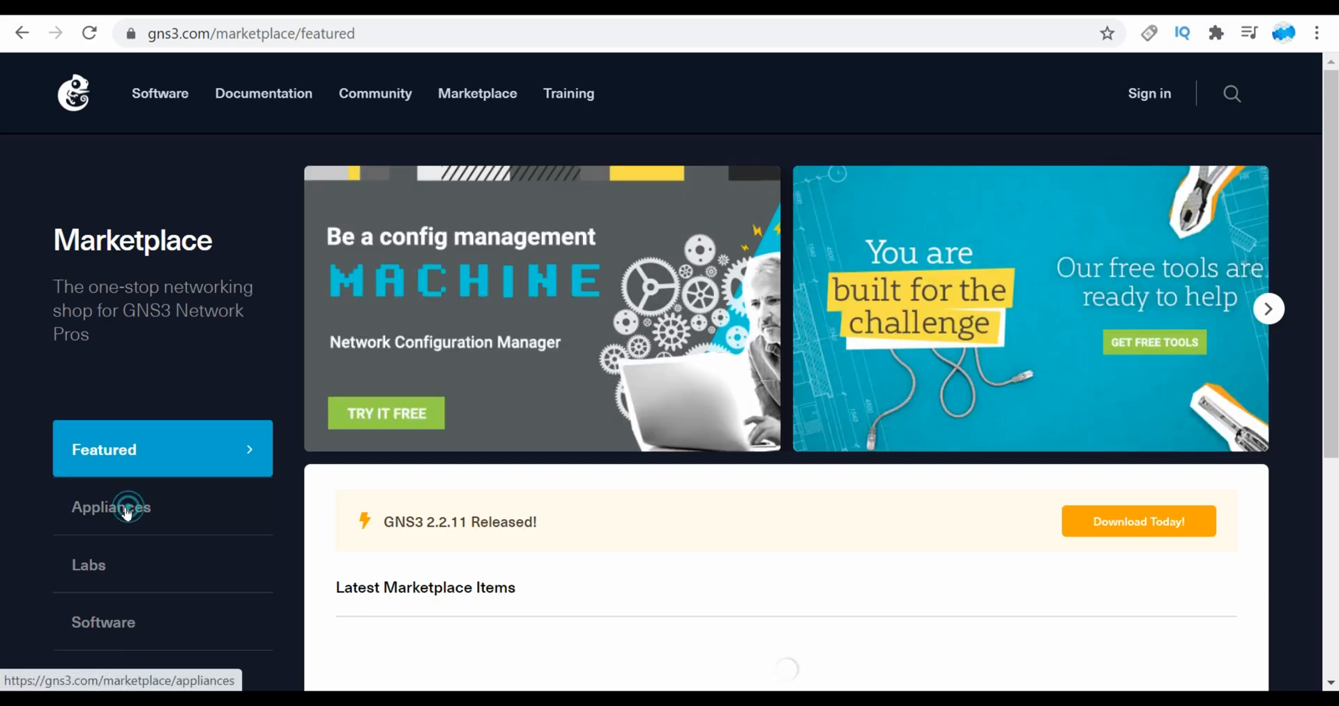
{"action": "left_click", "coordinate": [128, 515]}
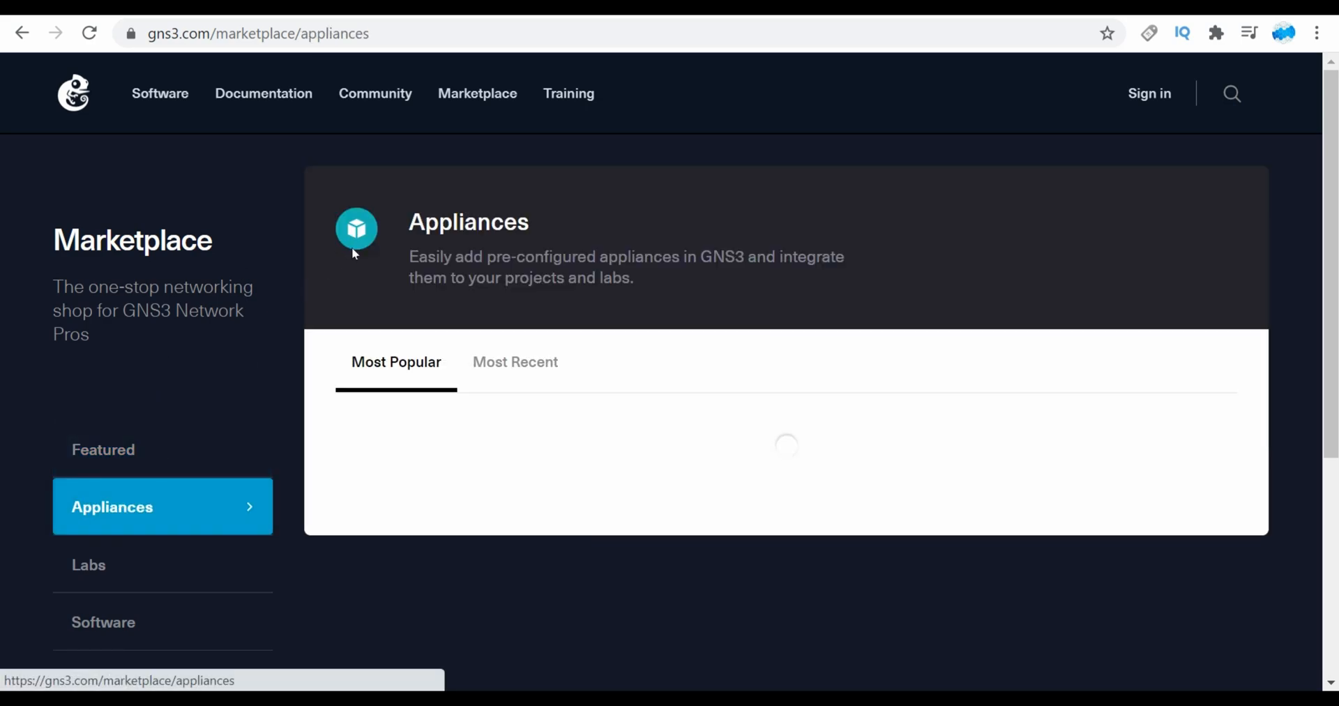
{"action": "scroll", "coordinate": [766, 459], "scroll_direction": "down", "scroll_amount": 3}
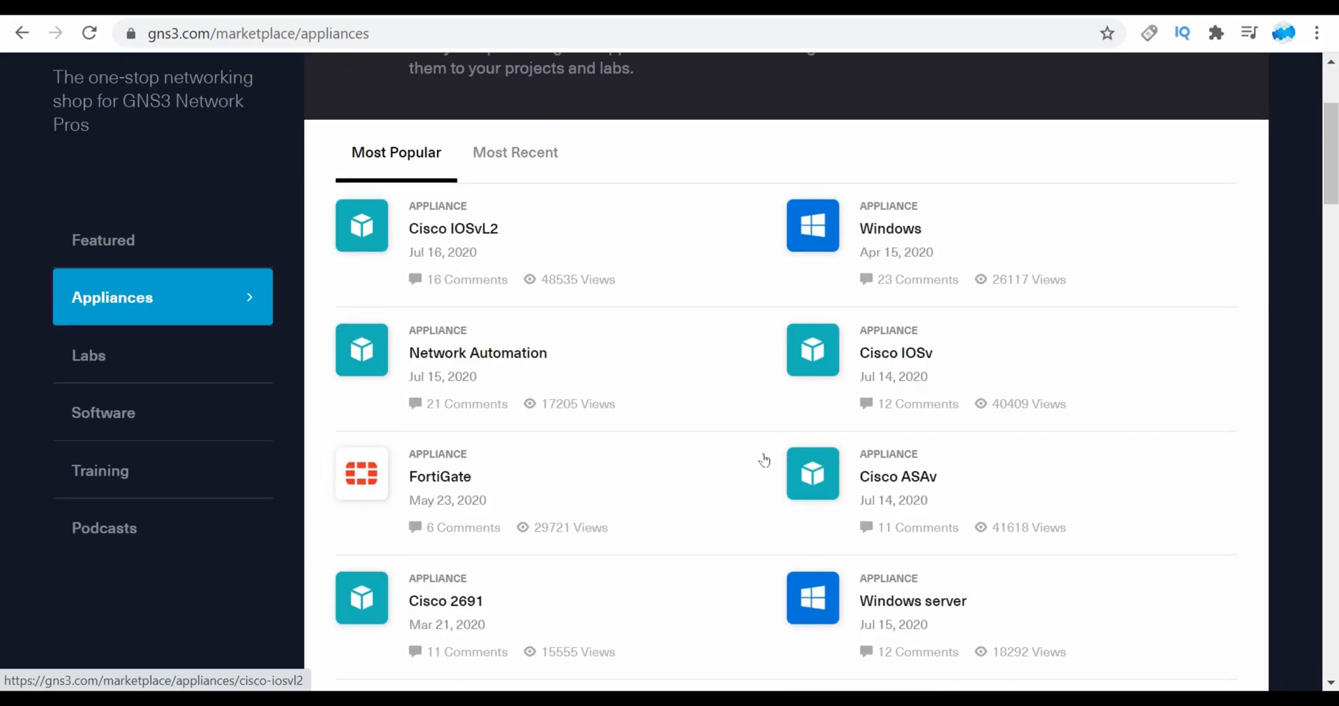
{"action": "left_click", "coordinate": [812, 474]}
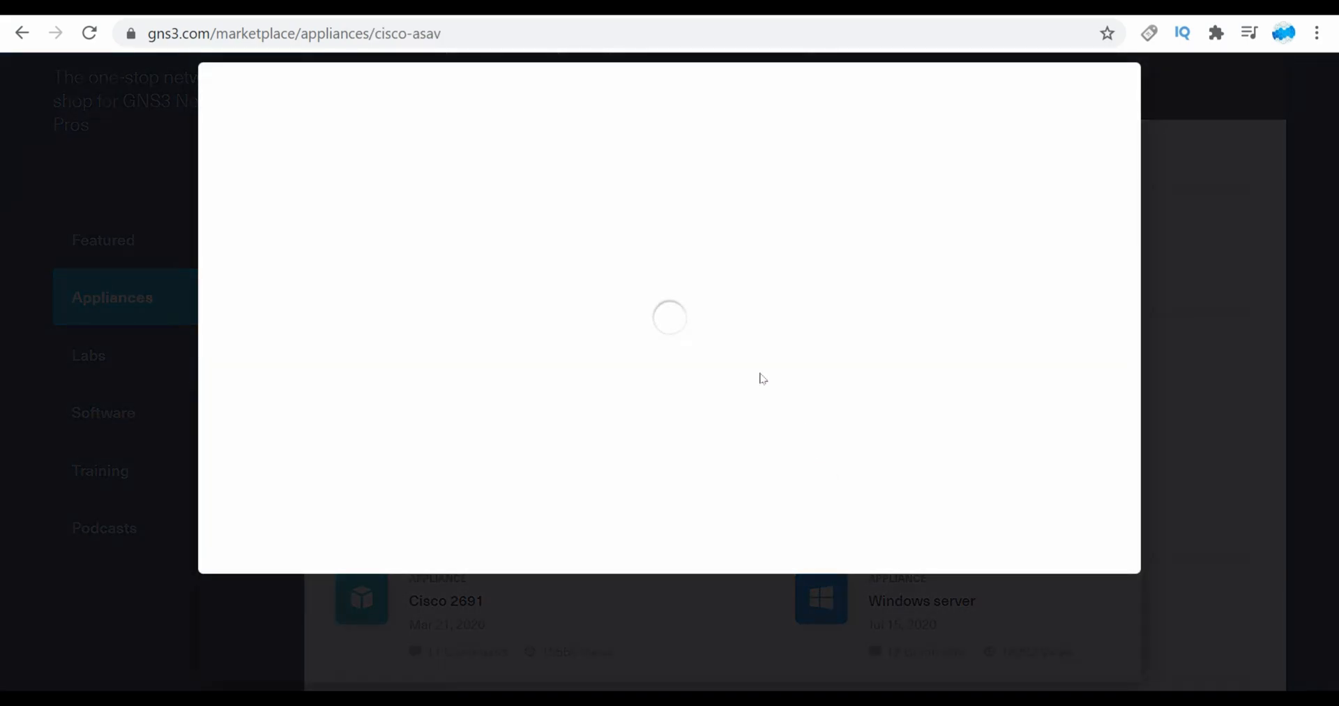
{"action": "left_click", "coordinate": [467, 331]}
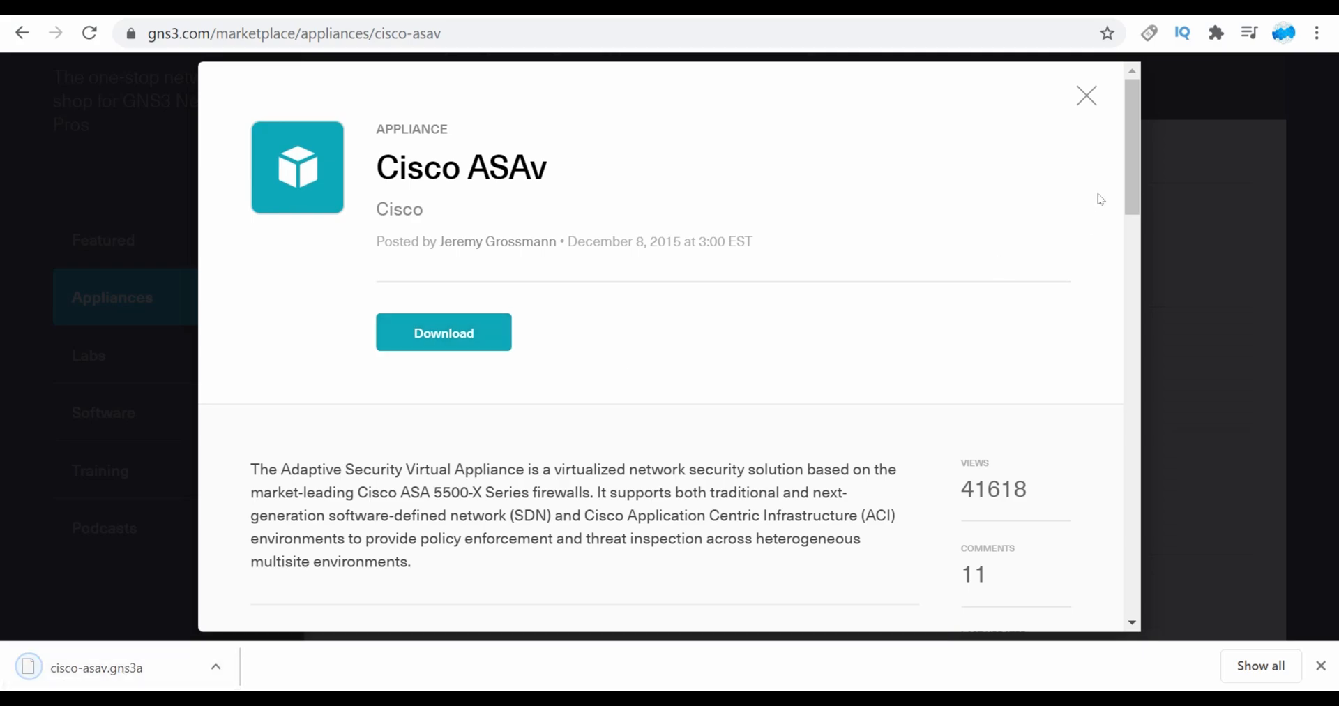
{"action": "left_click", "coordinate": [1086, 96]}
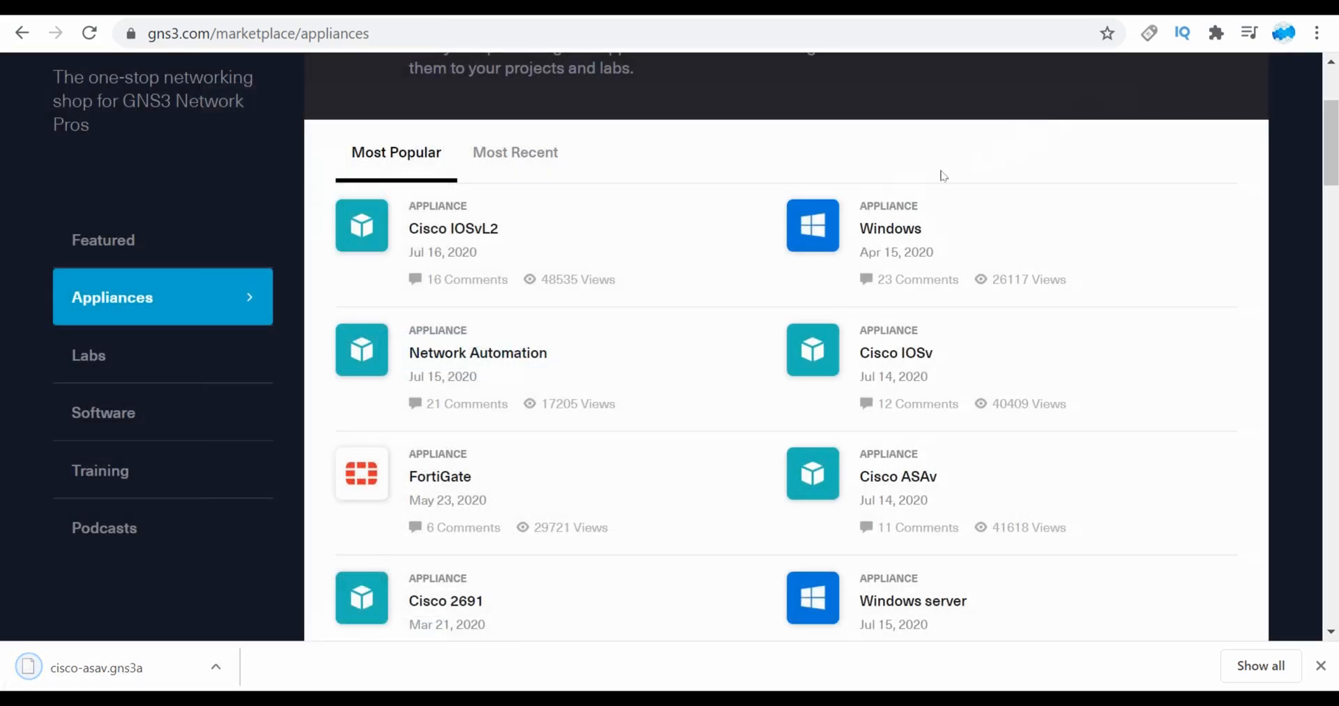
{"action": "left_click", "coordinate": [1218, 3]}
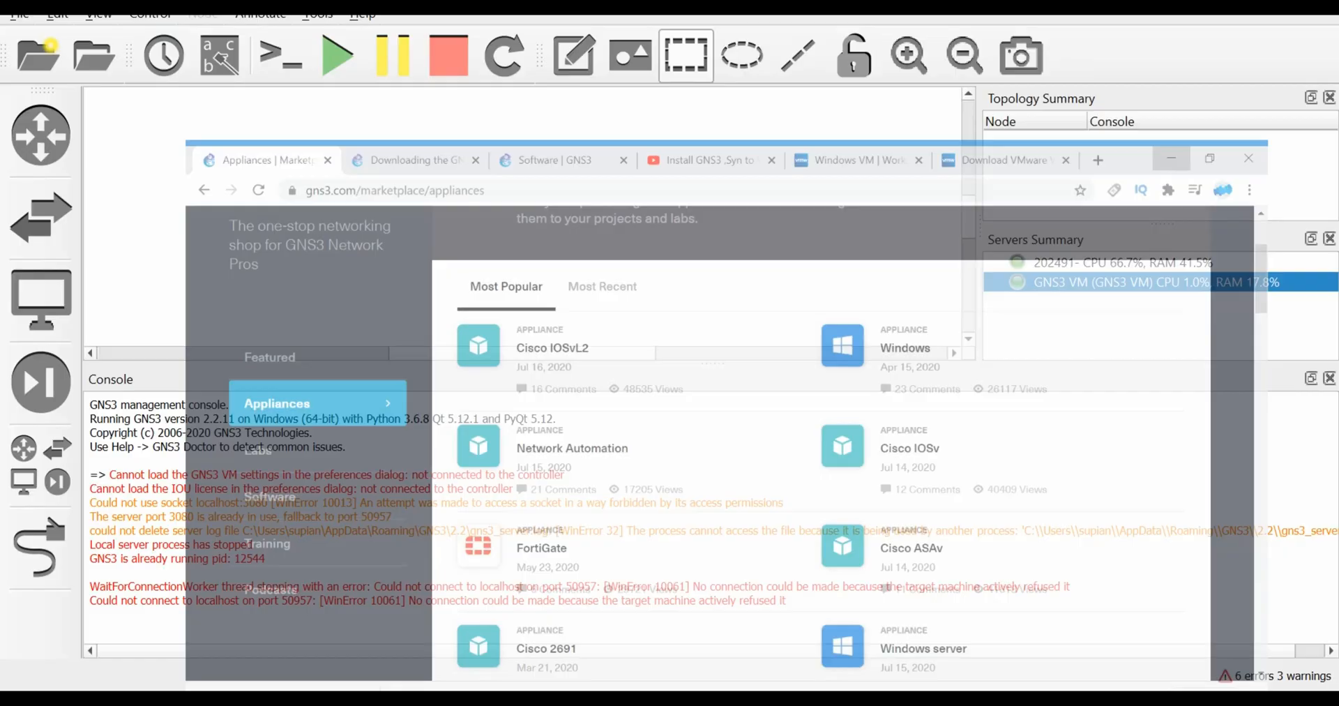
- Import the cisco-asav appliance file from Downloads into GNS3 and choose to install it on the GNS3 VM
{"action": "left_click", "coordinate": [487, 186]}
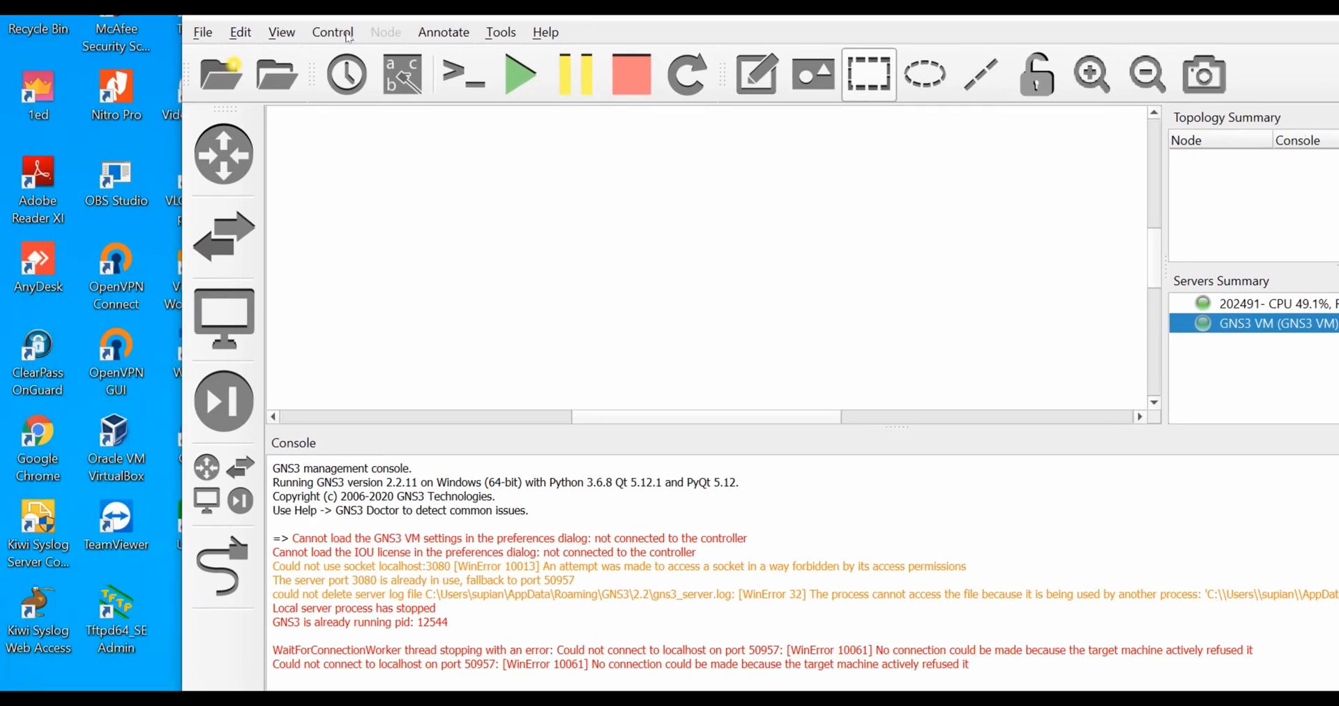
{"action": "left_click", "coordinate": [213, 33]}
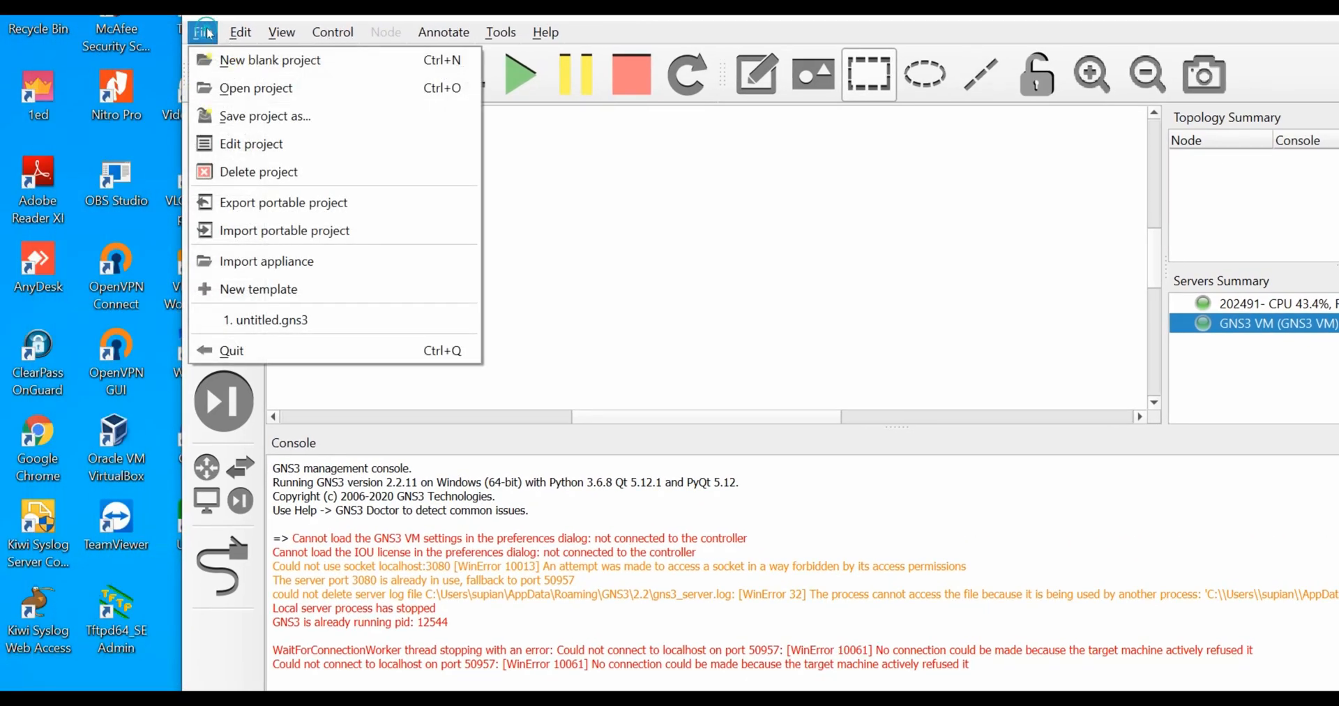
{"action": "left_click", "coordinate": [237, 258]}
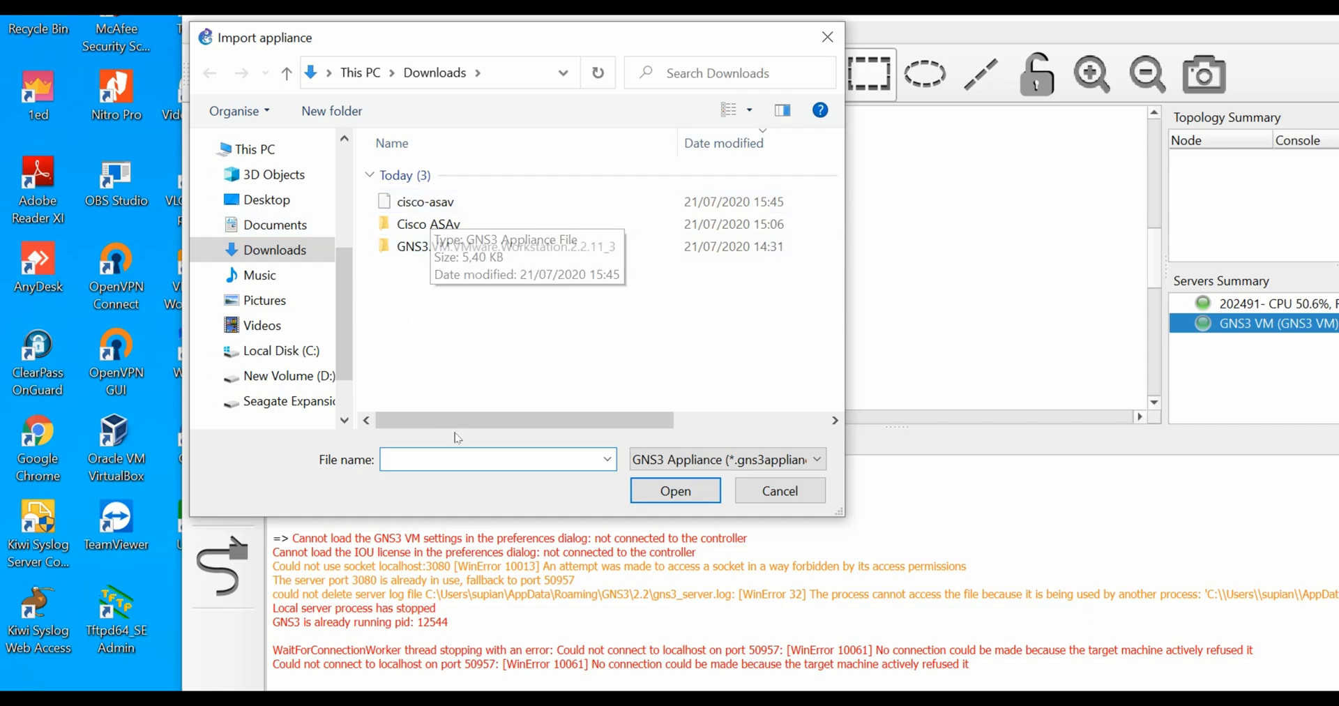
{"action": "left_click_drag", "start_coordinate": [467, 425], "coordinate": [557, 418]}
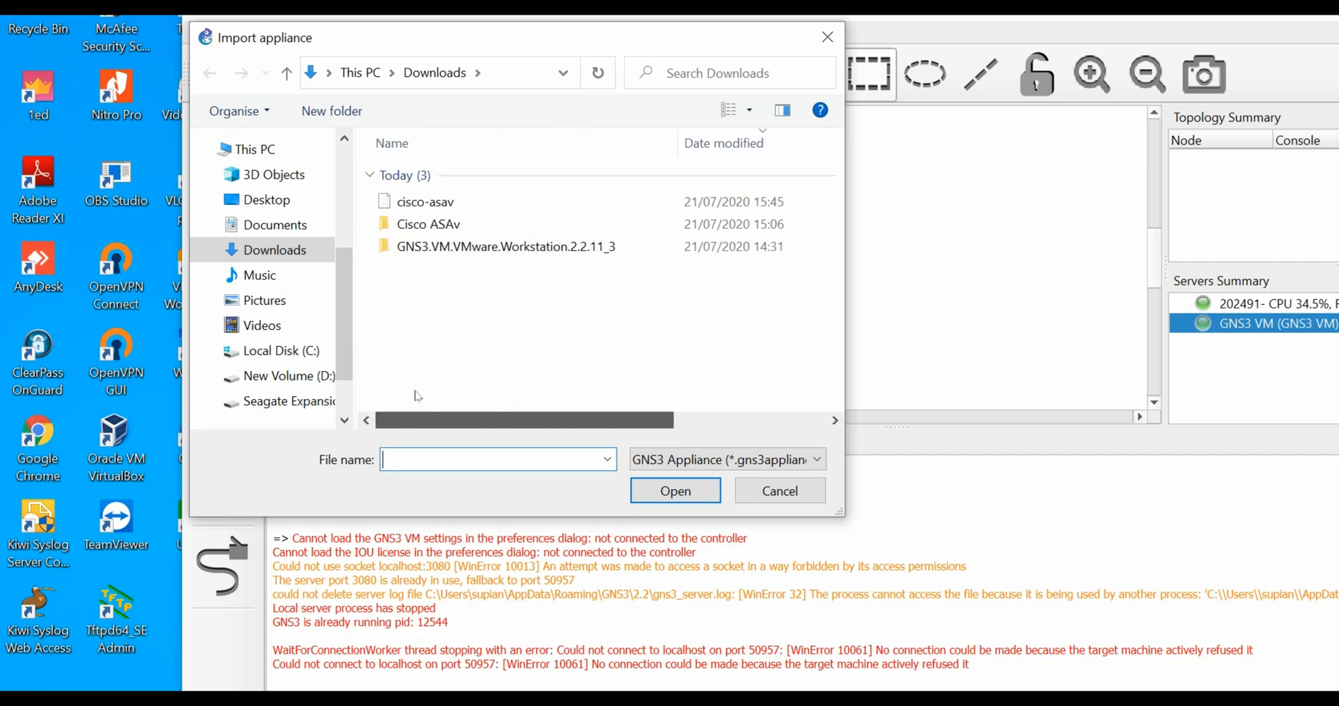
{"action": "double_click", "coordinate": [445, 205]}
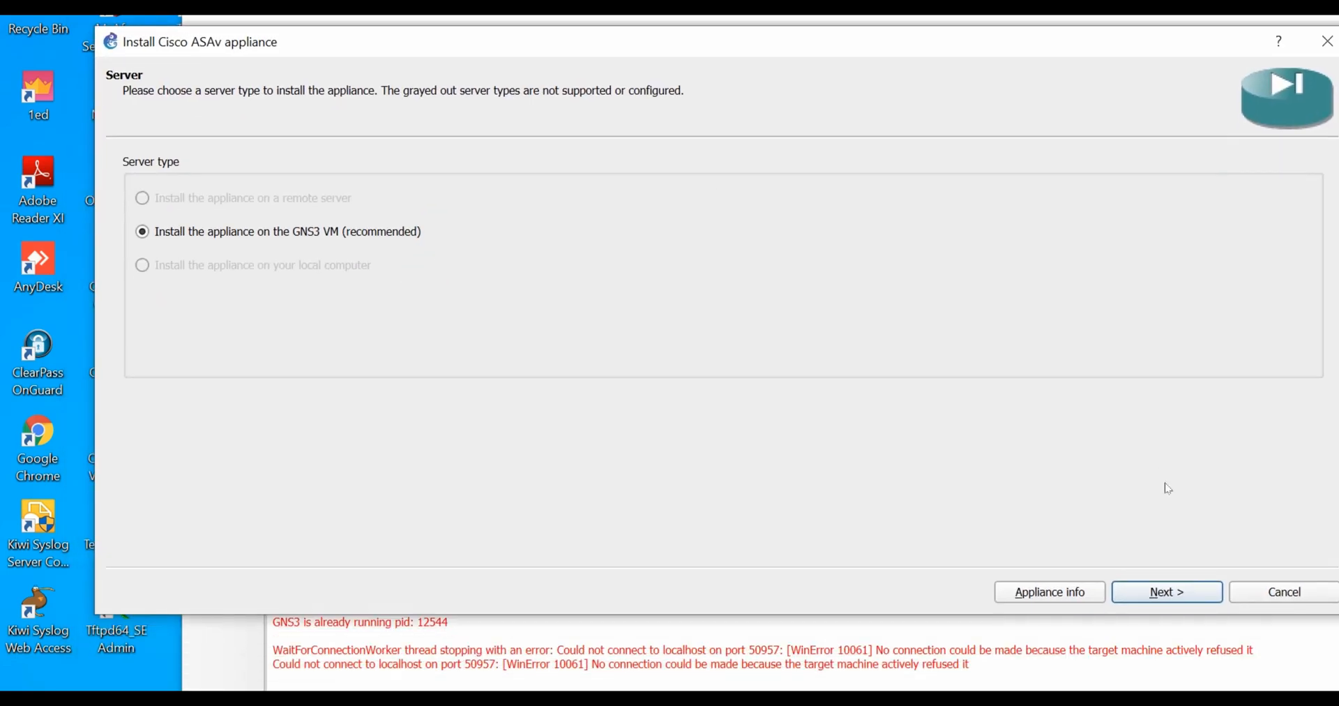
{"action": "left_click", "coordinate": [1161, 592]}
{"action": "left_click", "coordinate": [1159, 592]}
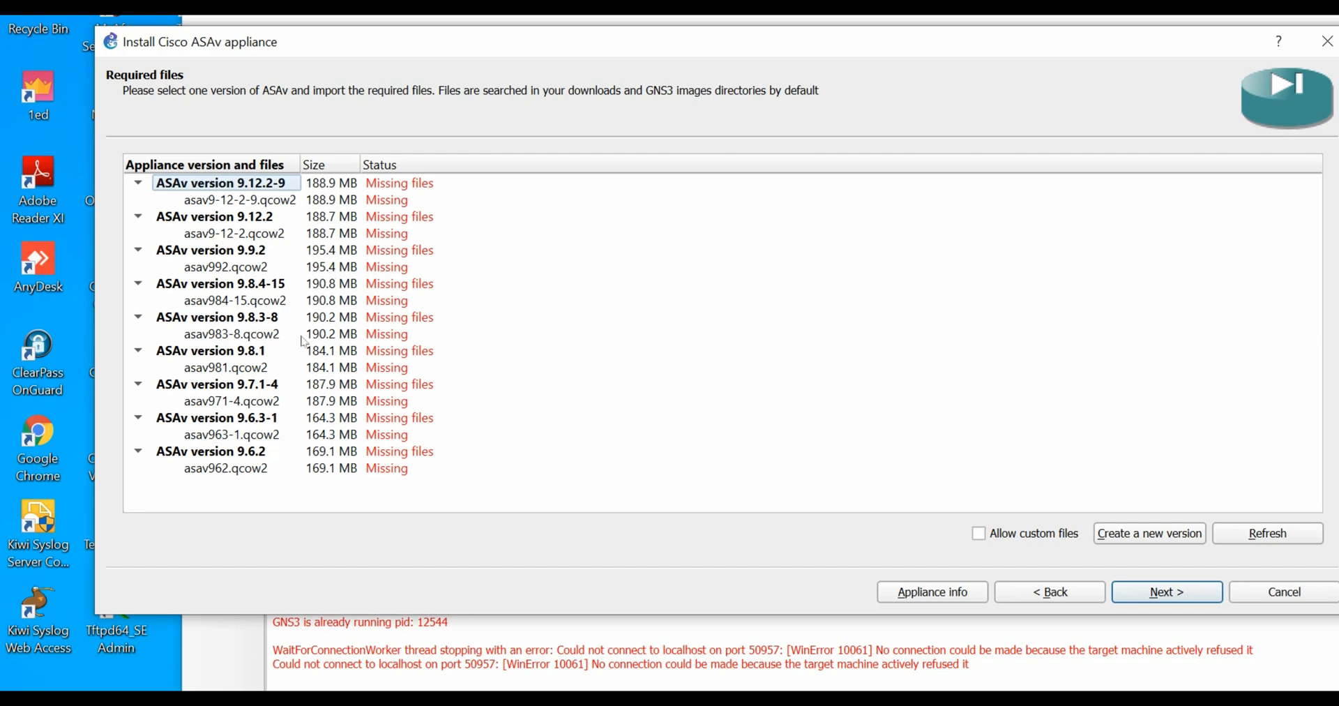
- Import the image asav981.qcow2 from the Cisco ASAv download folder for ASAv version 9.8.1 and check its status
{"action": "left_click", "coordinate": [255, 370]}
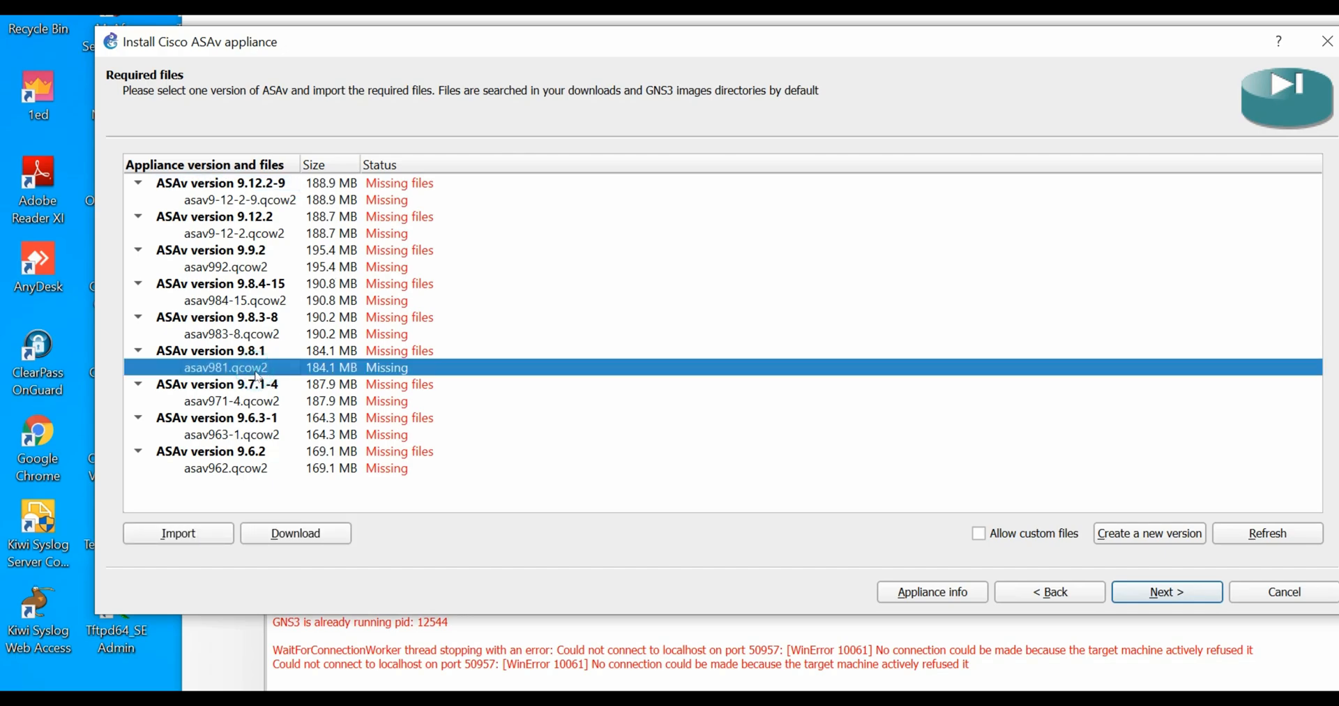
{"action": "left_click", "coordinate": [204, 537]}
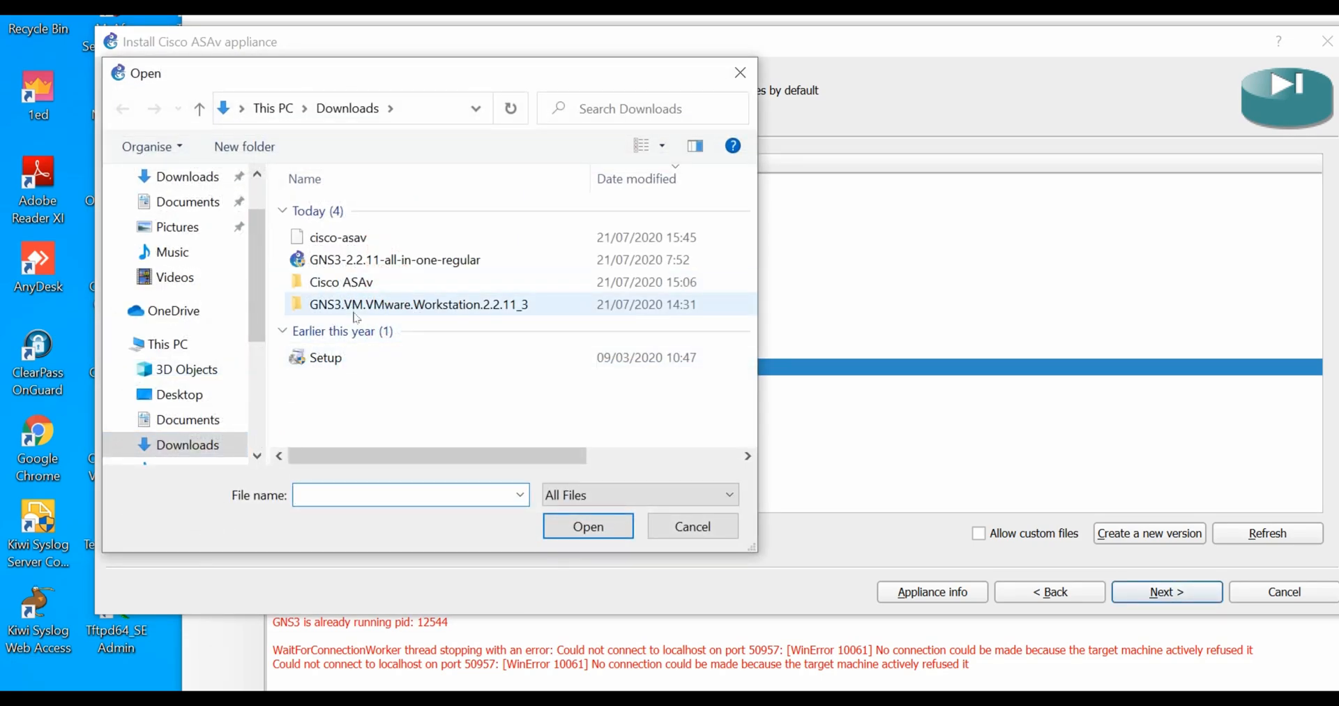
{"action": "double_click", "coordinate": [349, 281]}
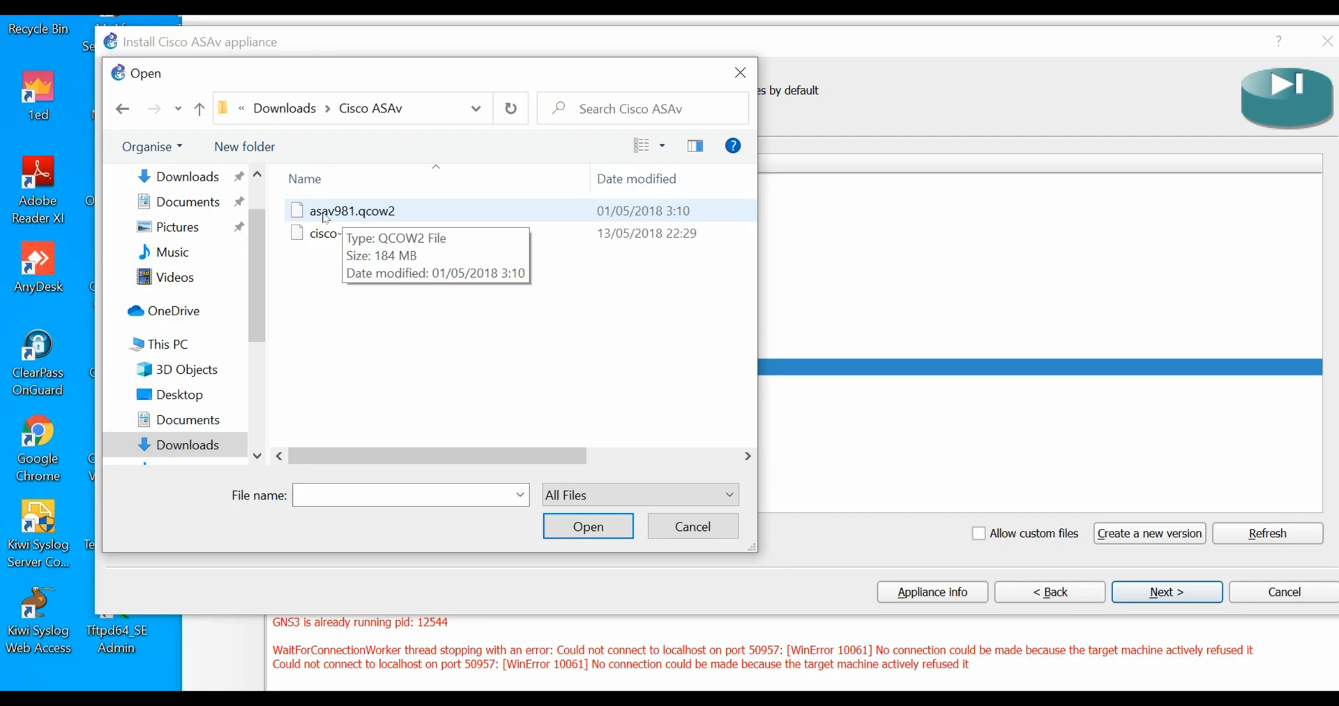
{"action": "double_click", "coordinate": [340, 214]}
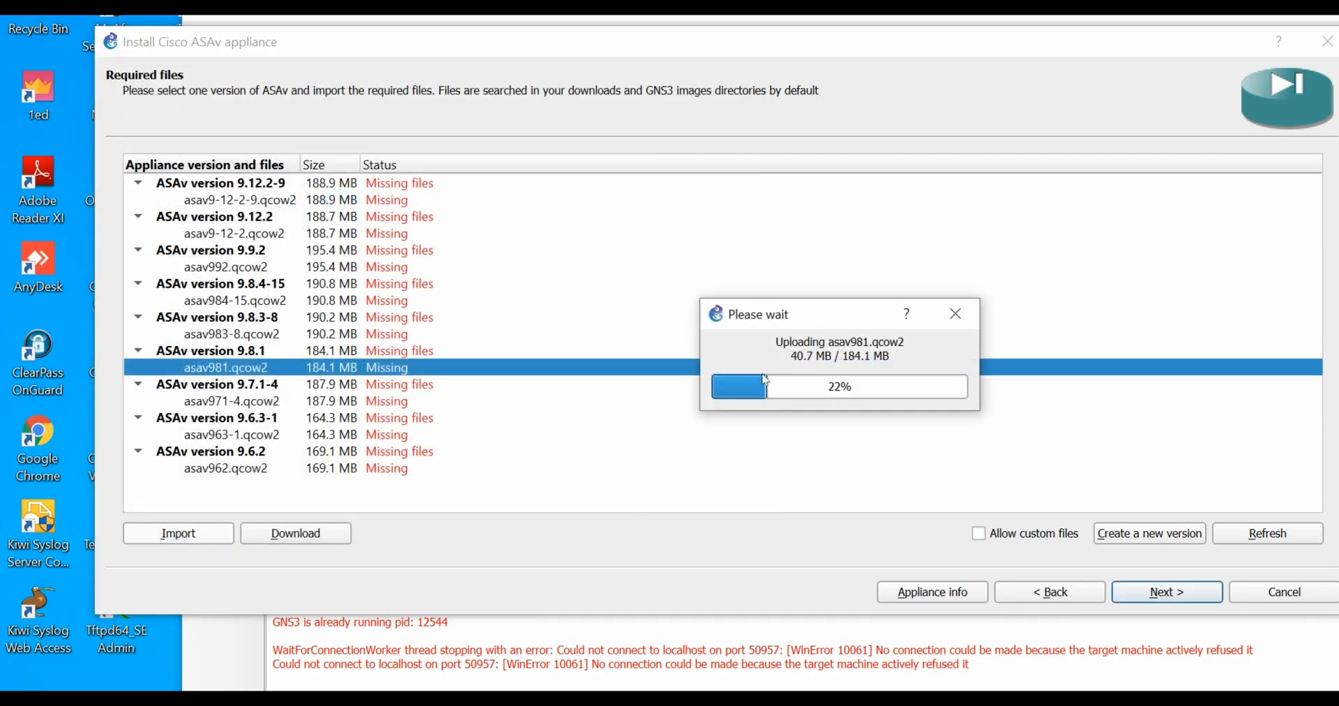
{"action": "left_click_drag", "start_coordinate": [758, 319], "coordinate": [613, 230]}
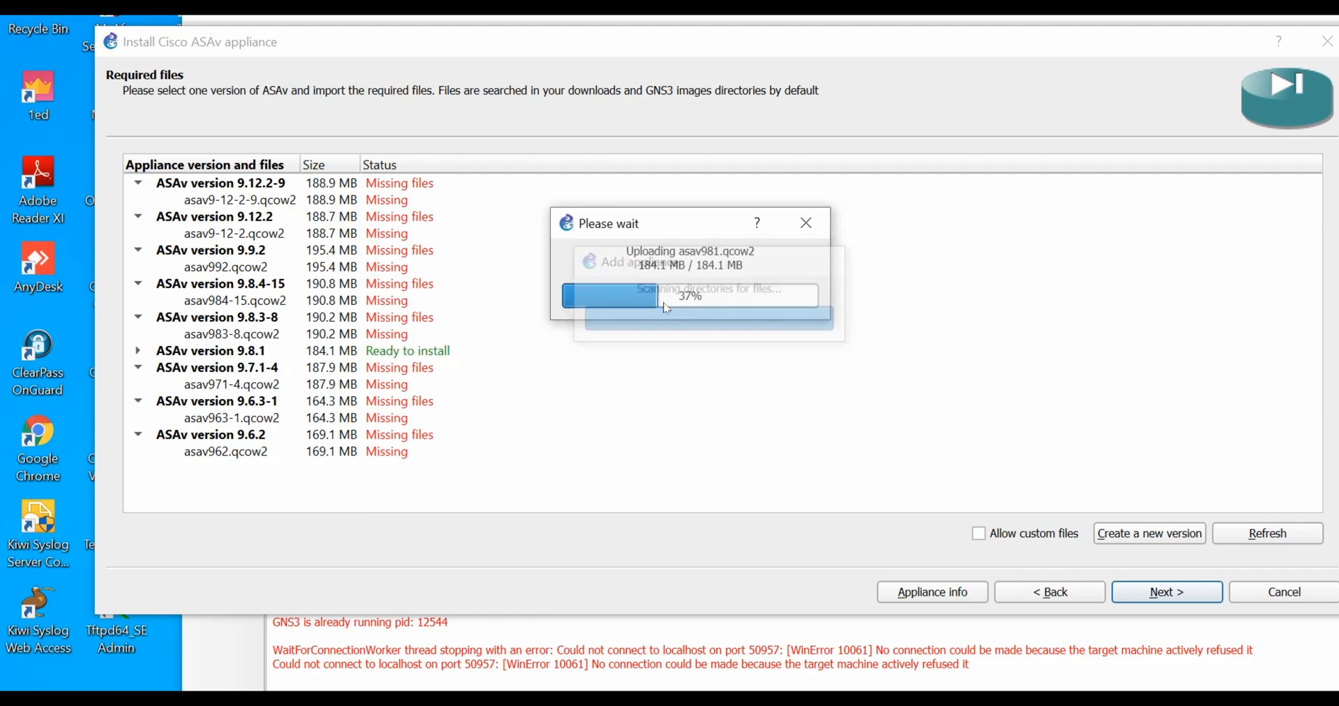
{"action": "left_click", "coordinate": [139, 351]}
{"action": "left_click", "coordinate": [434, 369]}
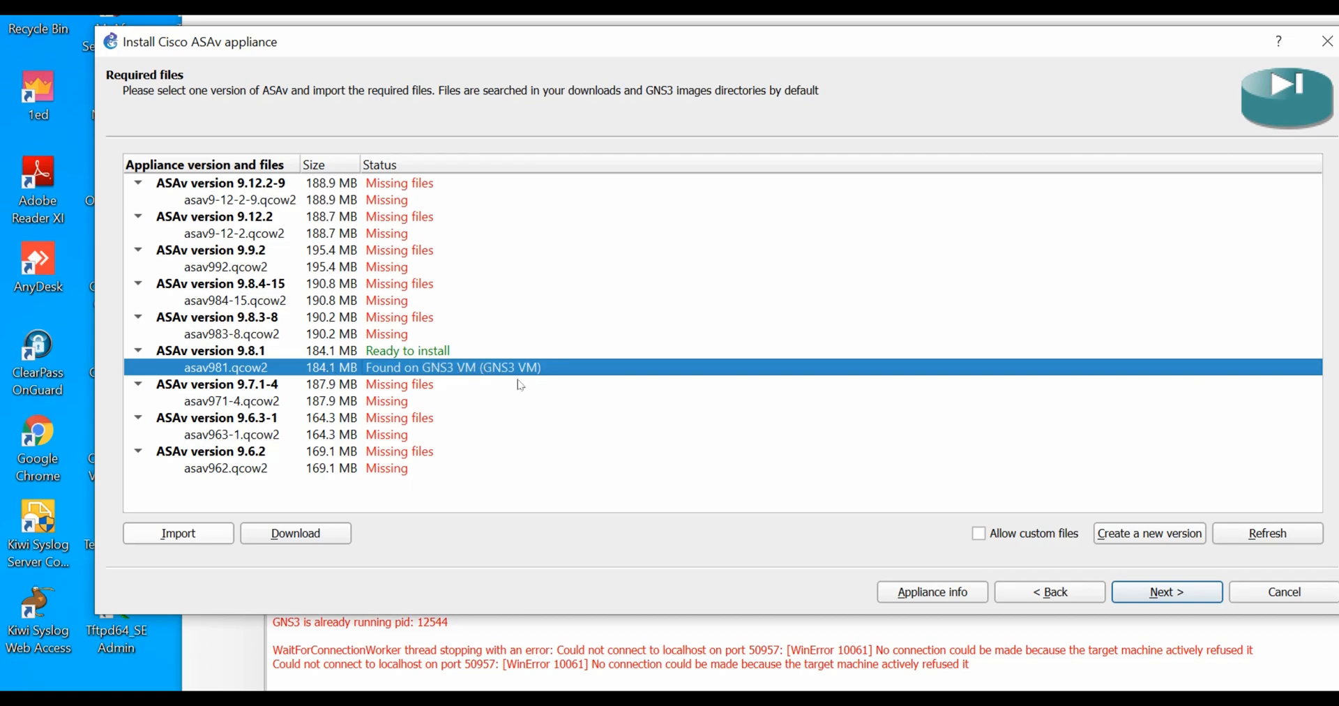
- Confirm installing Cisco ASAv version 9.8.1 and finish the appliance setup
{"action": "left_click", "coordinate": [1152, 597]}
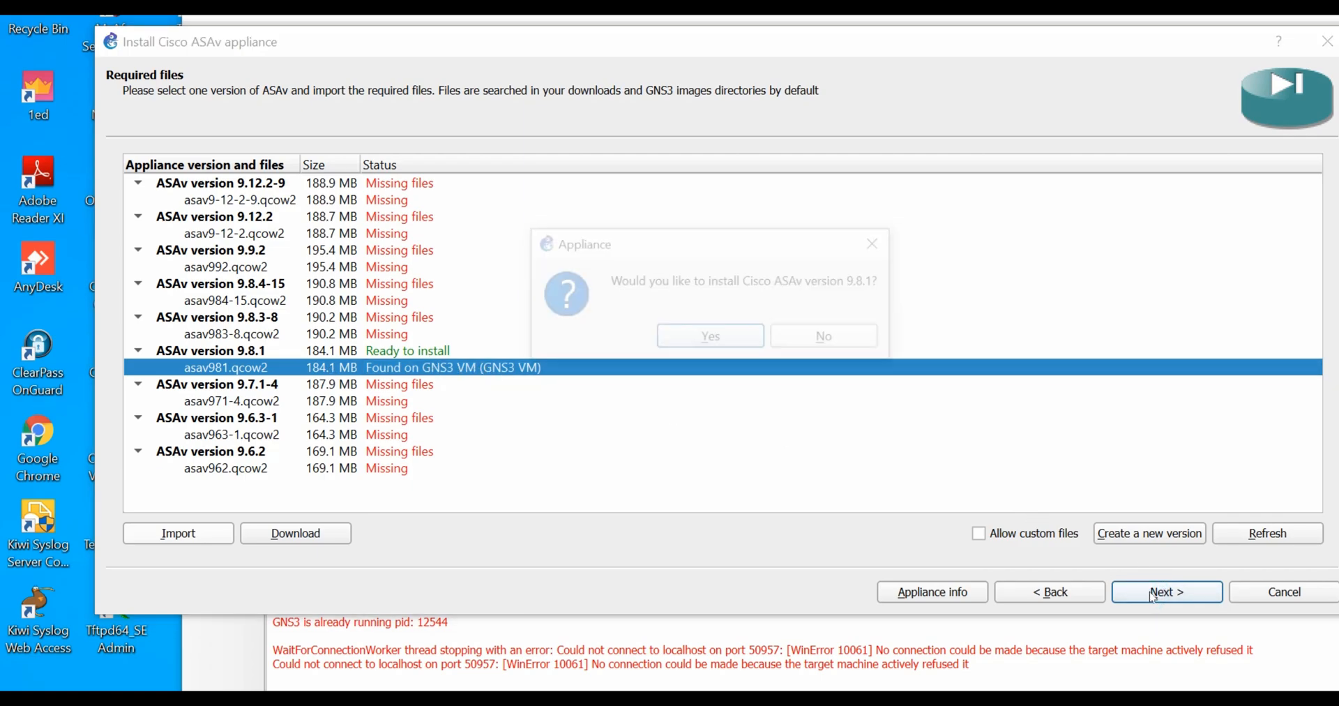
{"action": "left_click", "coordinate": [750, 342]}
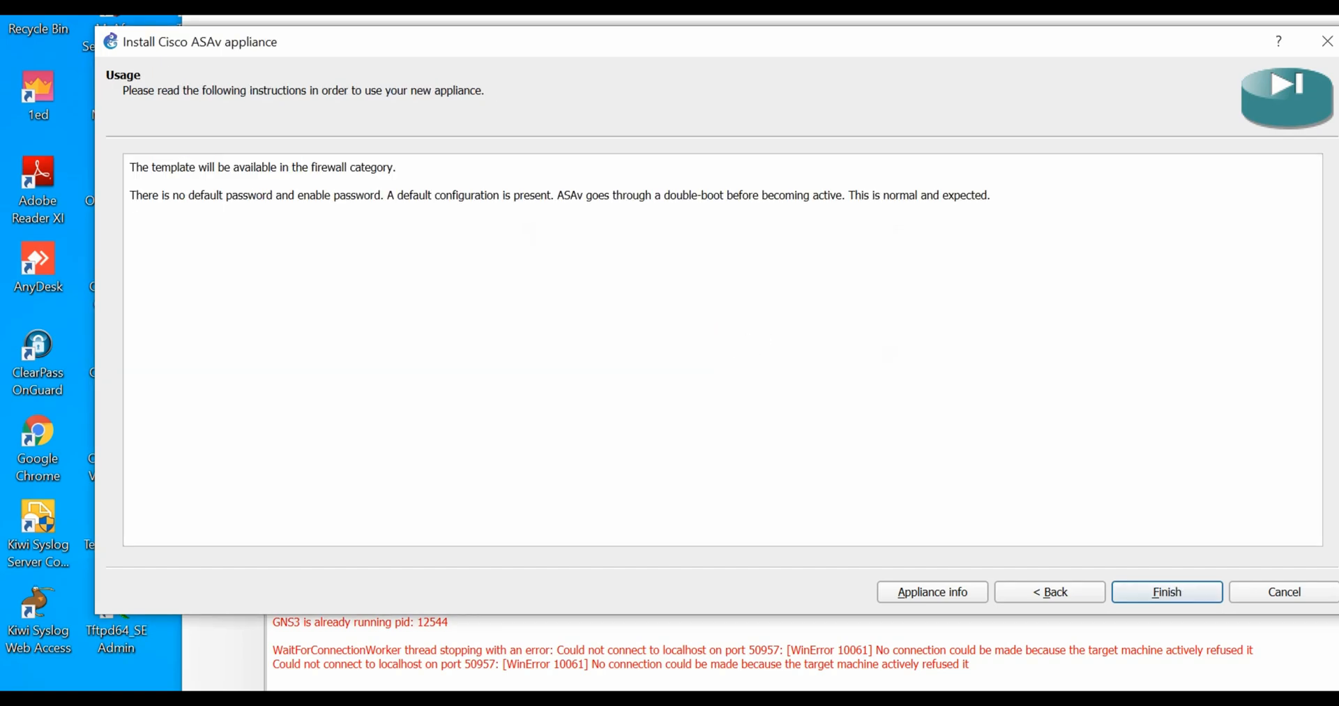
{"action": "left_click", "coordinate": [1163, 594]}
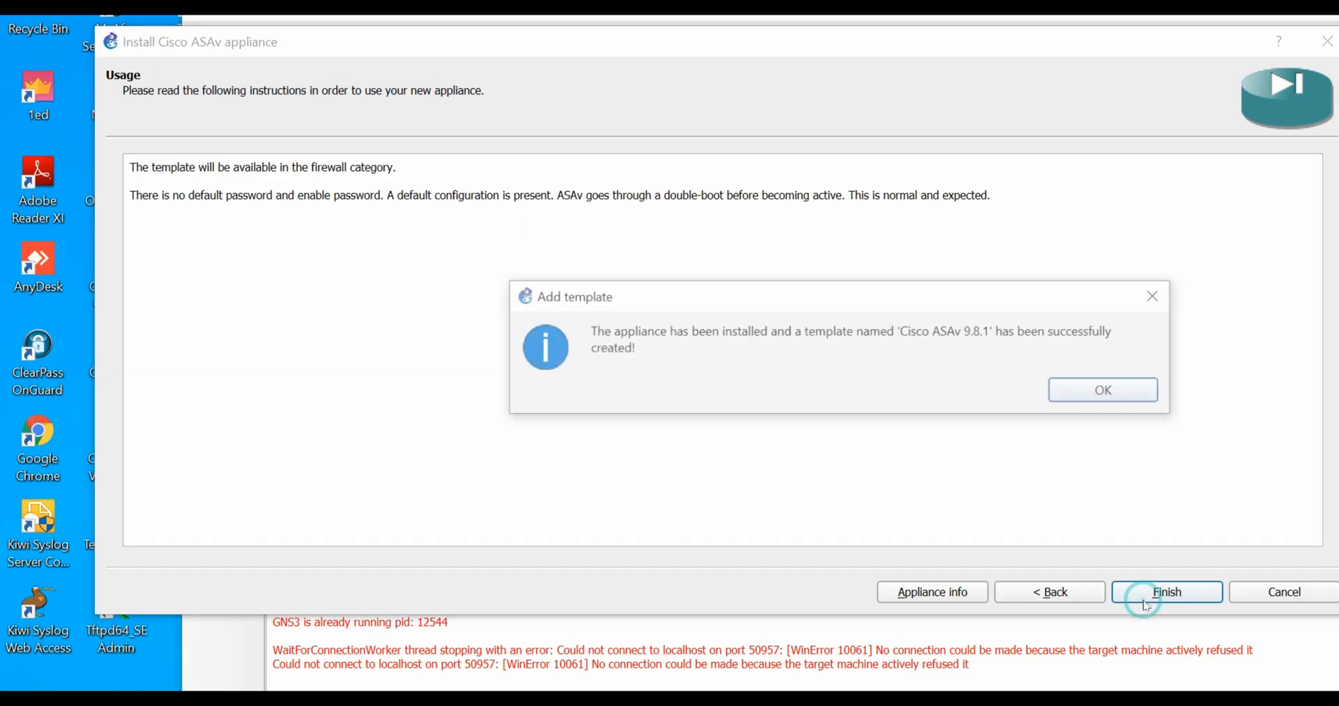
{"action": "left_click", "coordinate": [1093, 386]}
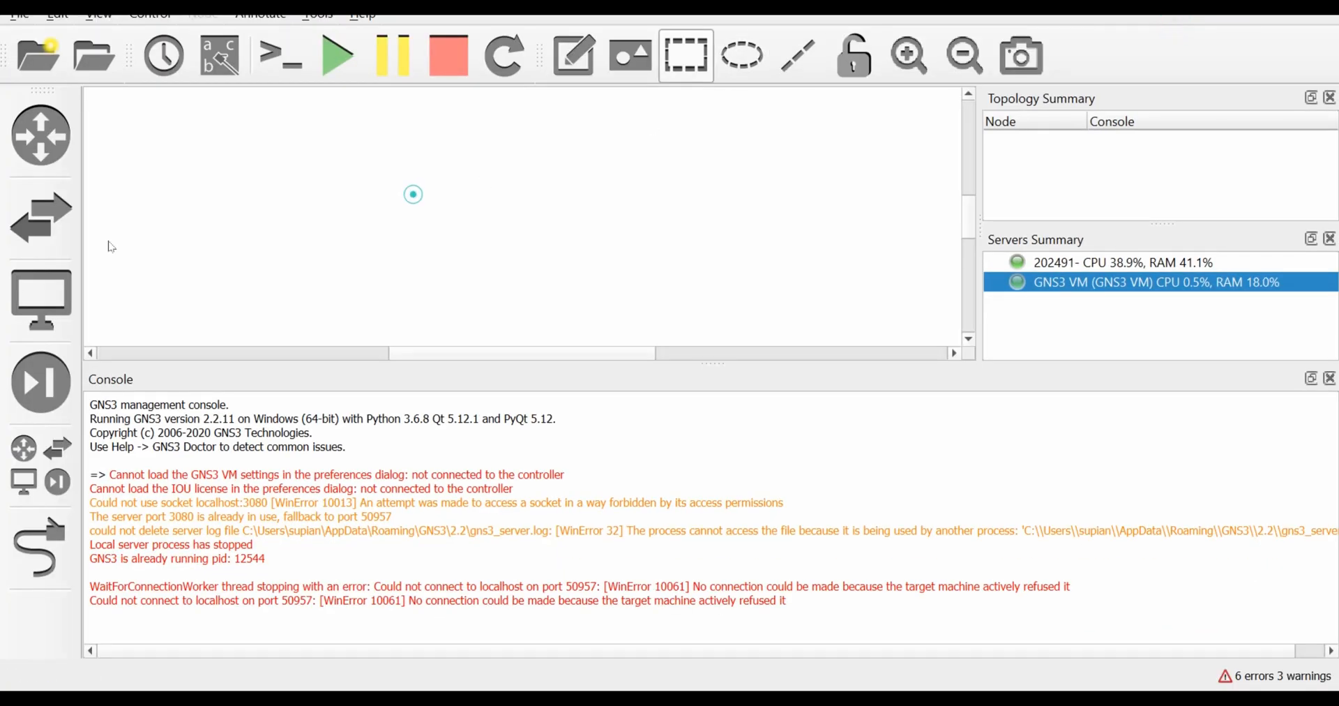
- Place two Cisco ASAv 9.8.1 nodes side by side in the project workspace
{"action": "left_click", "coordinate": [42, 448]}
{"action": "left_click", "coordinate": [174, 213]}
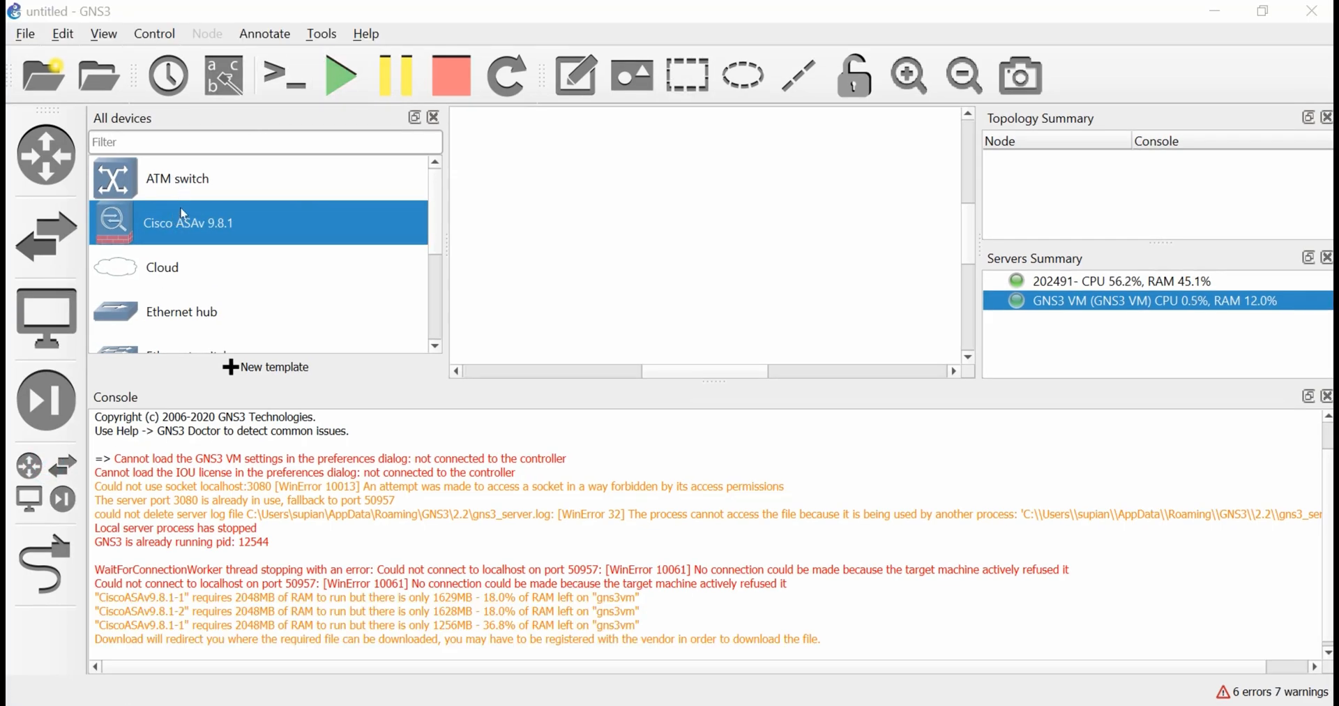
{"action": "left_click_drag", "start_coordinate": [124, 221], "coordinate": [592, 244]}
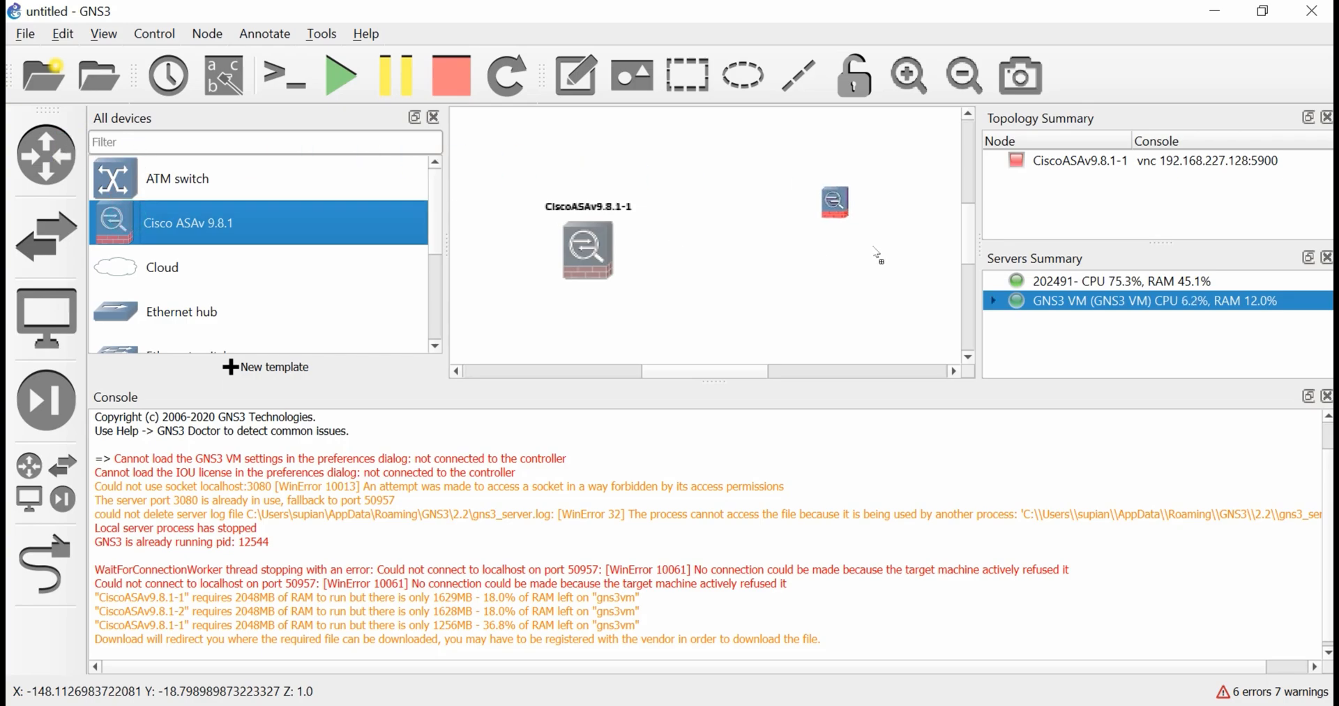
{"action": "left_click_drag", "start_coordinate": [890, 305], "coordinate": [843, 244]}
{"action": "left_click", "coordinate": [730, 269]}
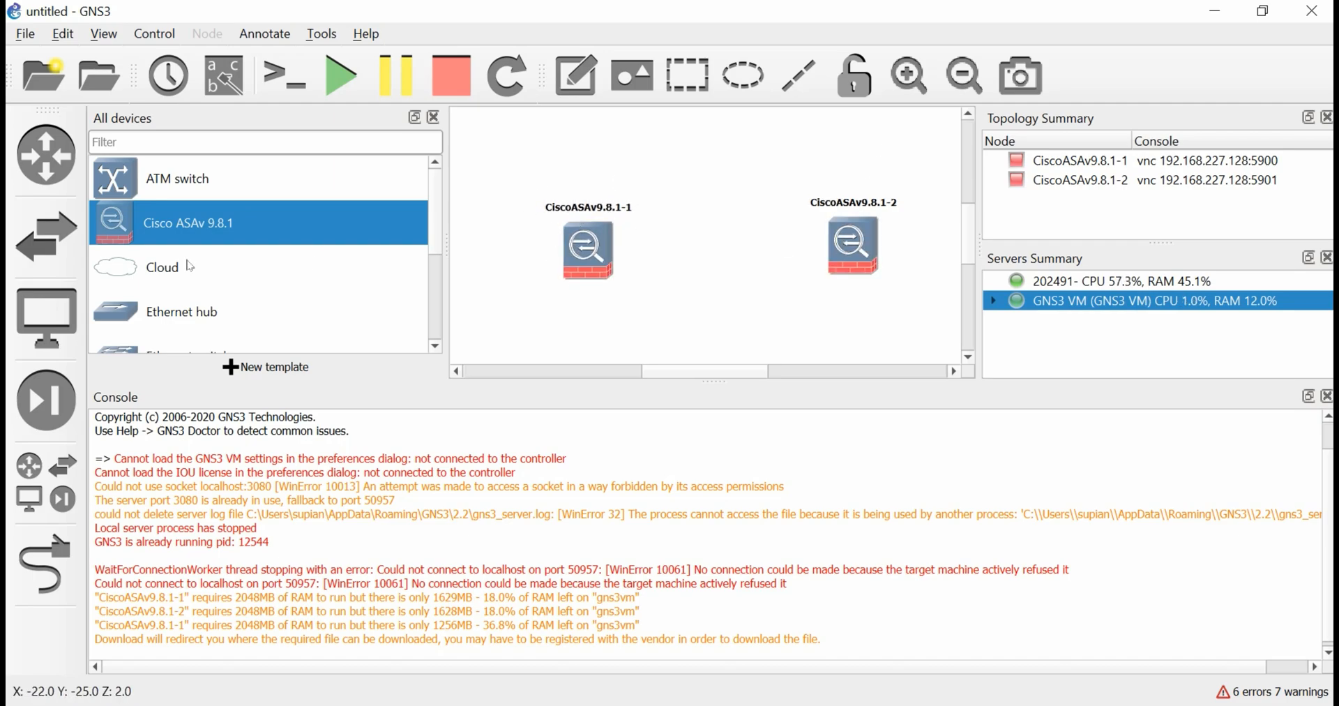
- Link Gi0/0 of CiscoASAv9.8.1-1 to Gi0/0 of CiscoASAv9.8.1-2
{"action": "left_click", "coordinate": [61, 573]}
{"action": "left_click", "coordinate": [586, 247]}
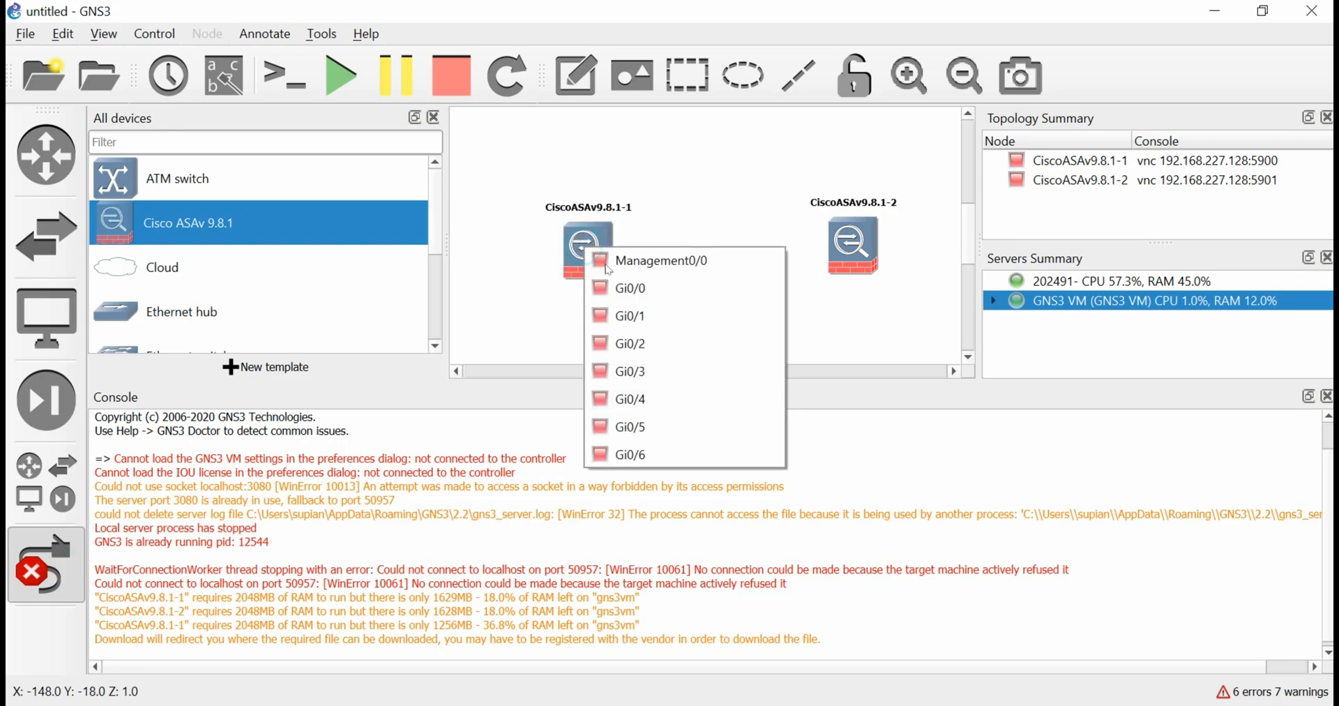
{"action": "left_click", "coordinate": [622, 296]}
{"action": "left_click", "coordinate": [851, 258]}
{"action": "left_click", "coordinate": [891, 299]}
{"action": "left_click", "coordinate": [56, 568]}
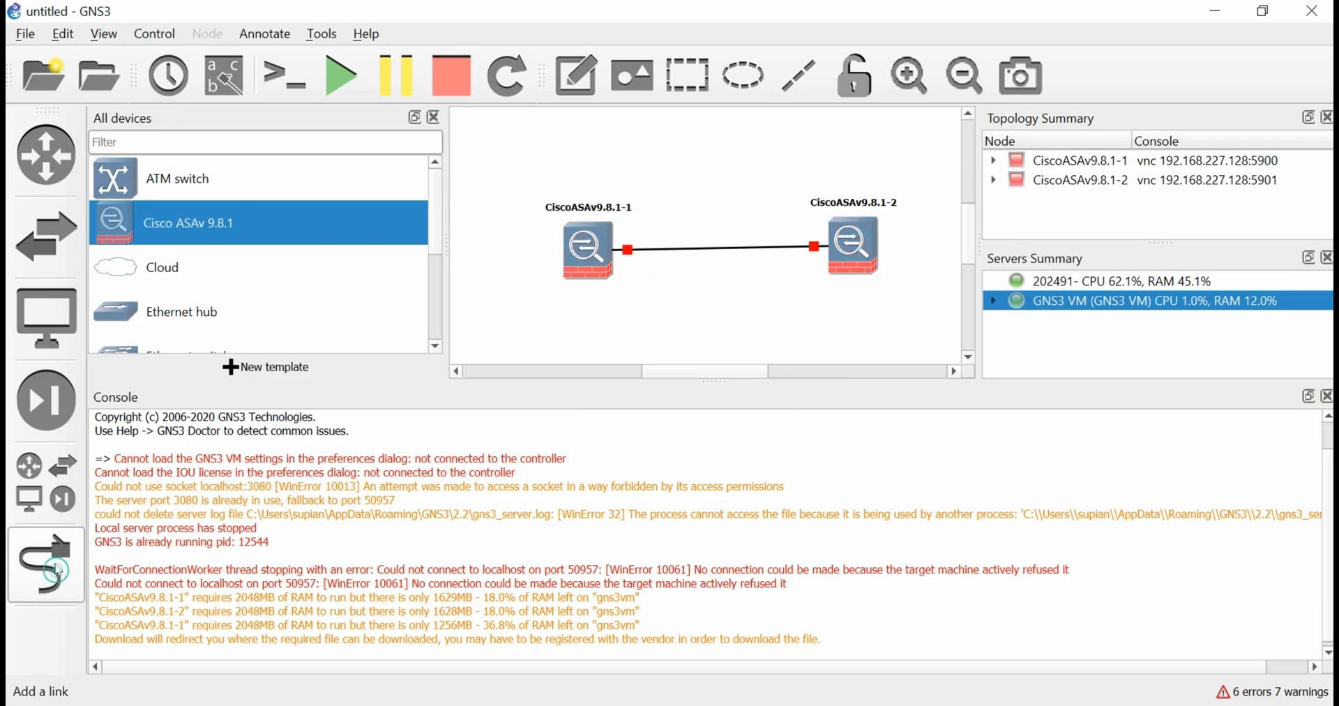
- Start all devices and boot bootflash:/asa981-smp-k8.bin in the console of CiscoASAv9.8.1-1
{"action": "left_click", "coordinate": [331, 78]}
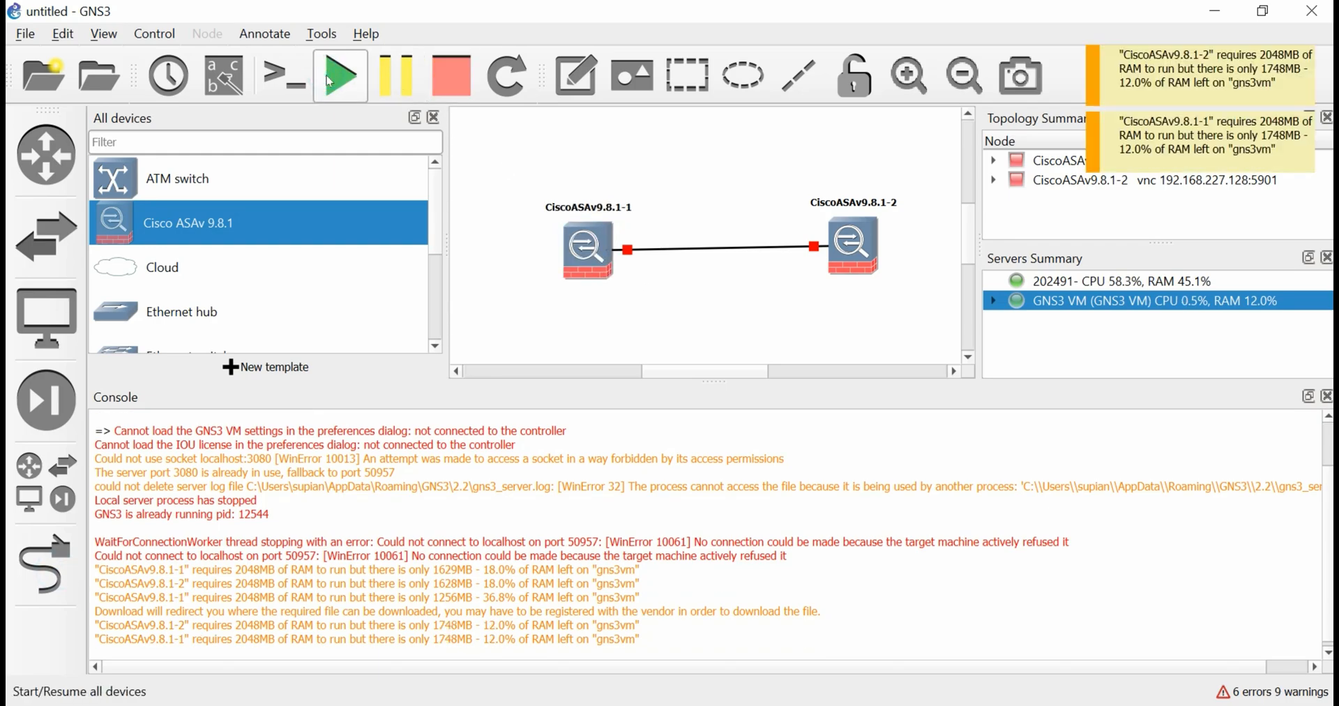
{"action": "right_click", "coordinate": [585, 254]}
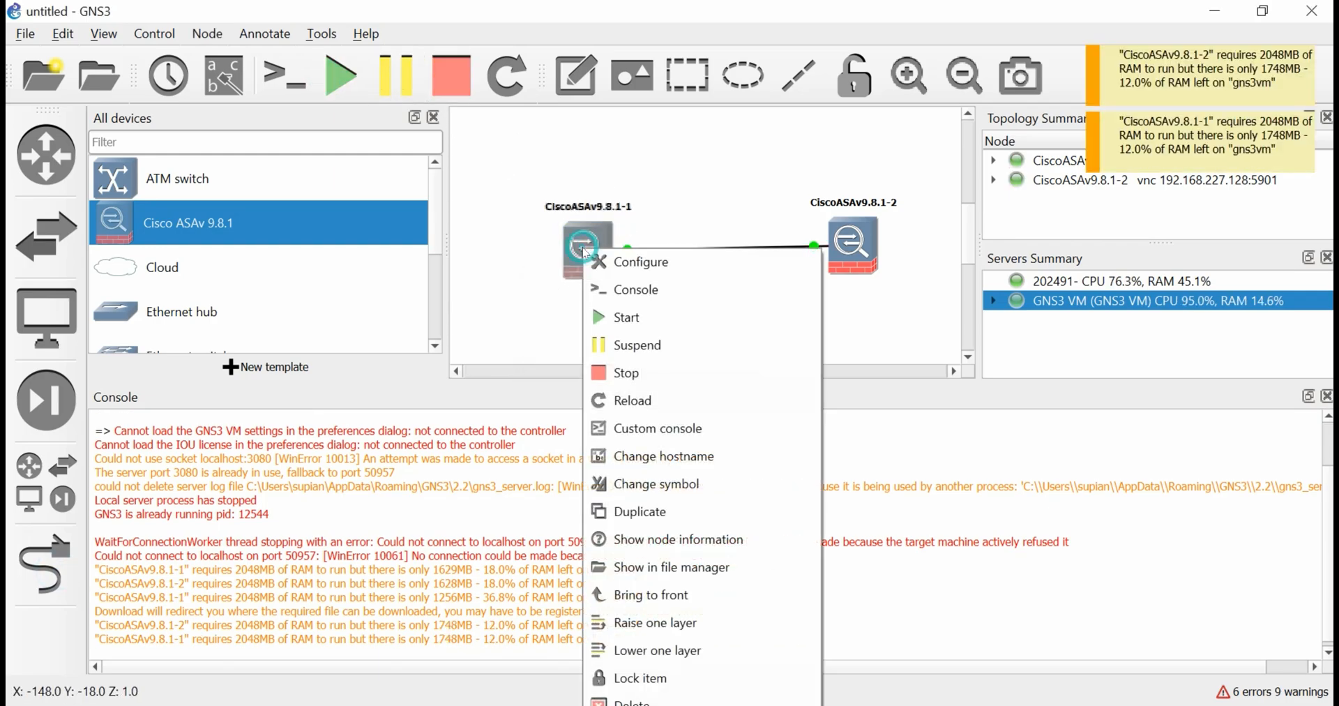
{"action": "left_click", "coordinate": [608, 286]}
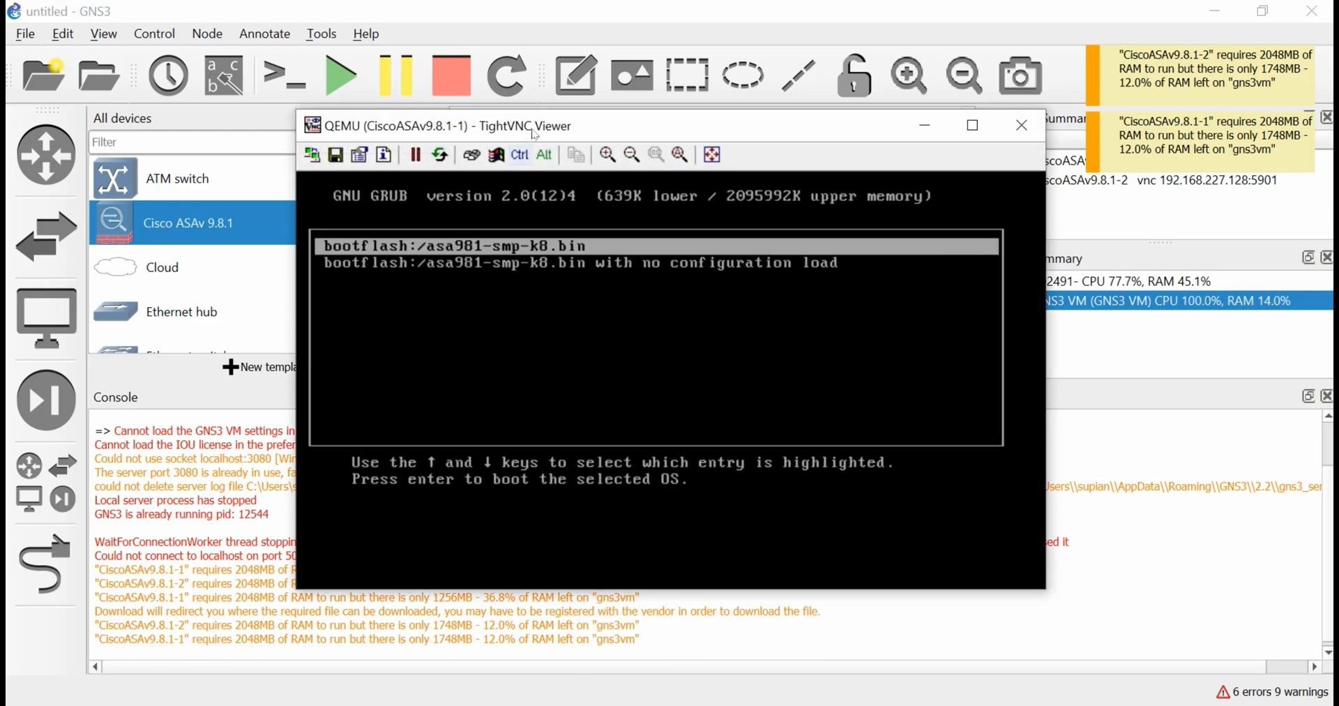
{"action": "key", "text": "Return"}
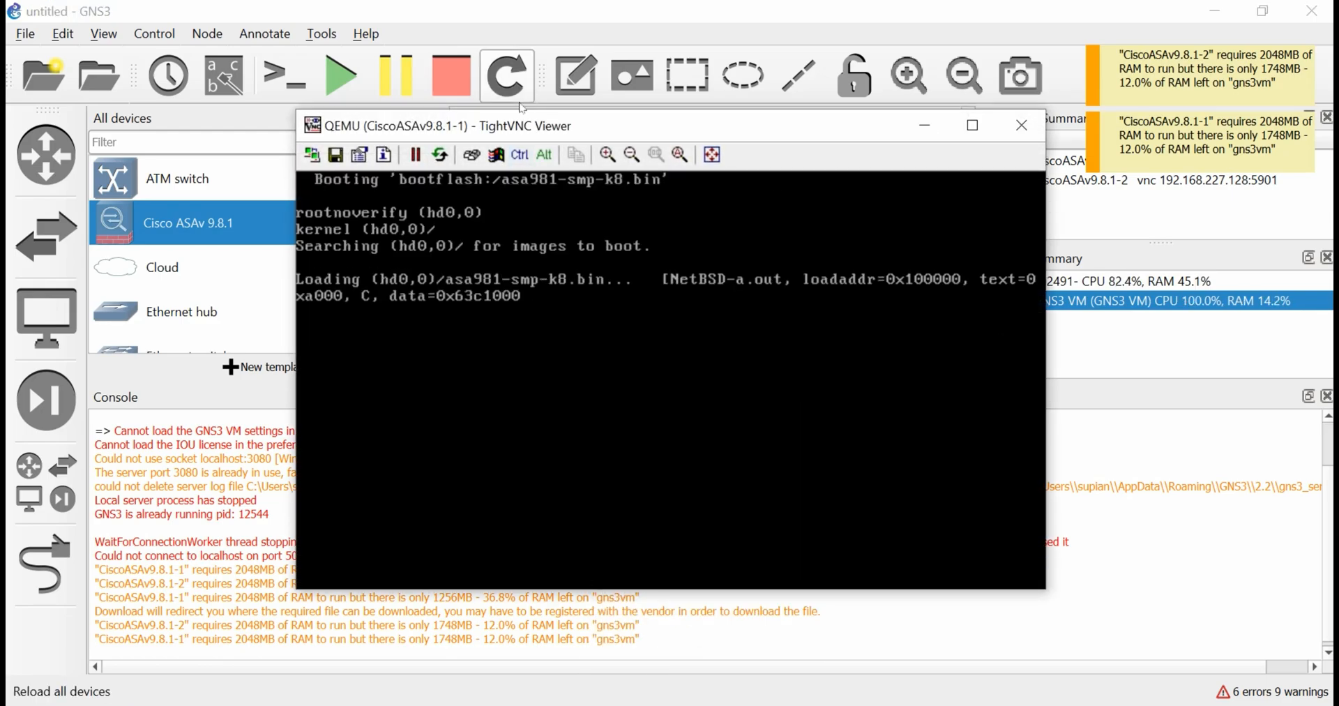
- Boot bootflash:/asa981-smp-k8.bin once more from the GRUB menu of CiscoASAv9.8.1-1
{"action": "left_click_drag", "start_coordinate": [528, 126], "coordinate": [469, 42]}
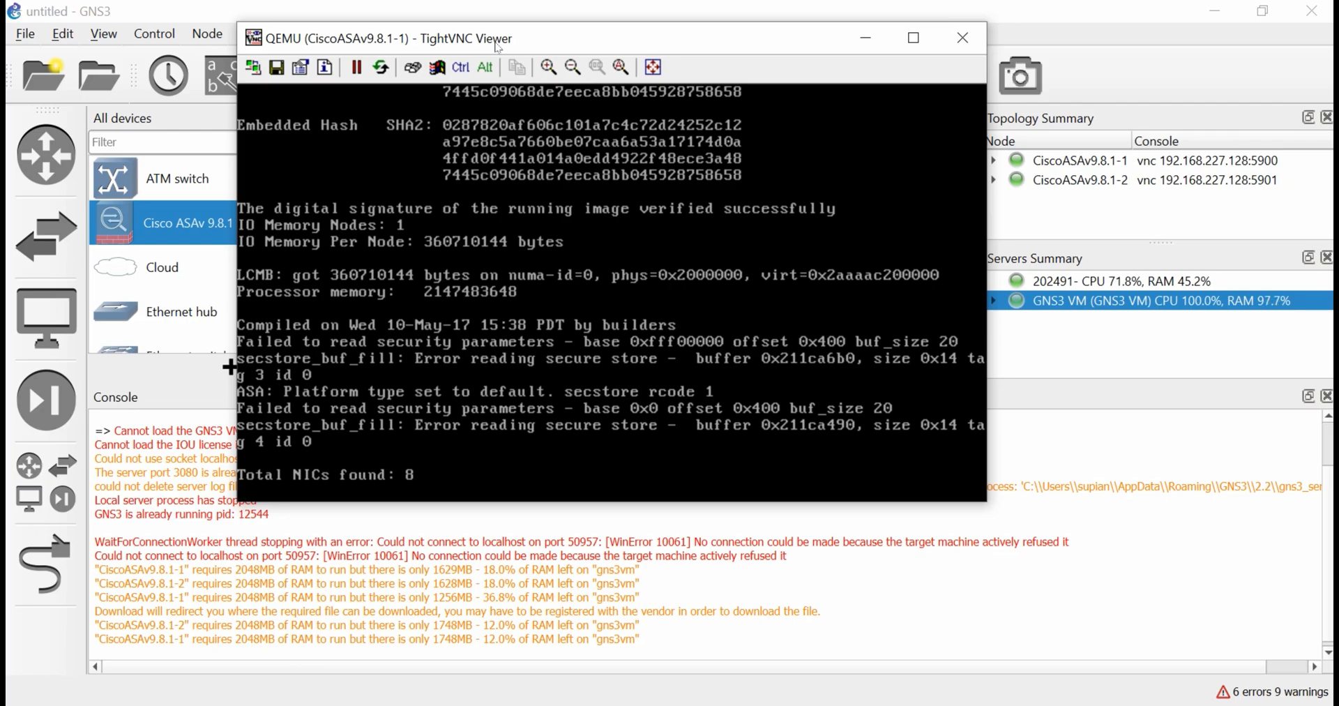
{"action": "left_click_drag", "start_coordinate": [496, 45], "coordinate": [706, 33]}
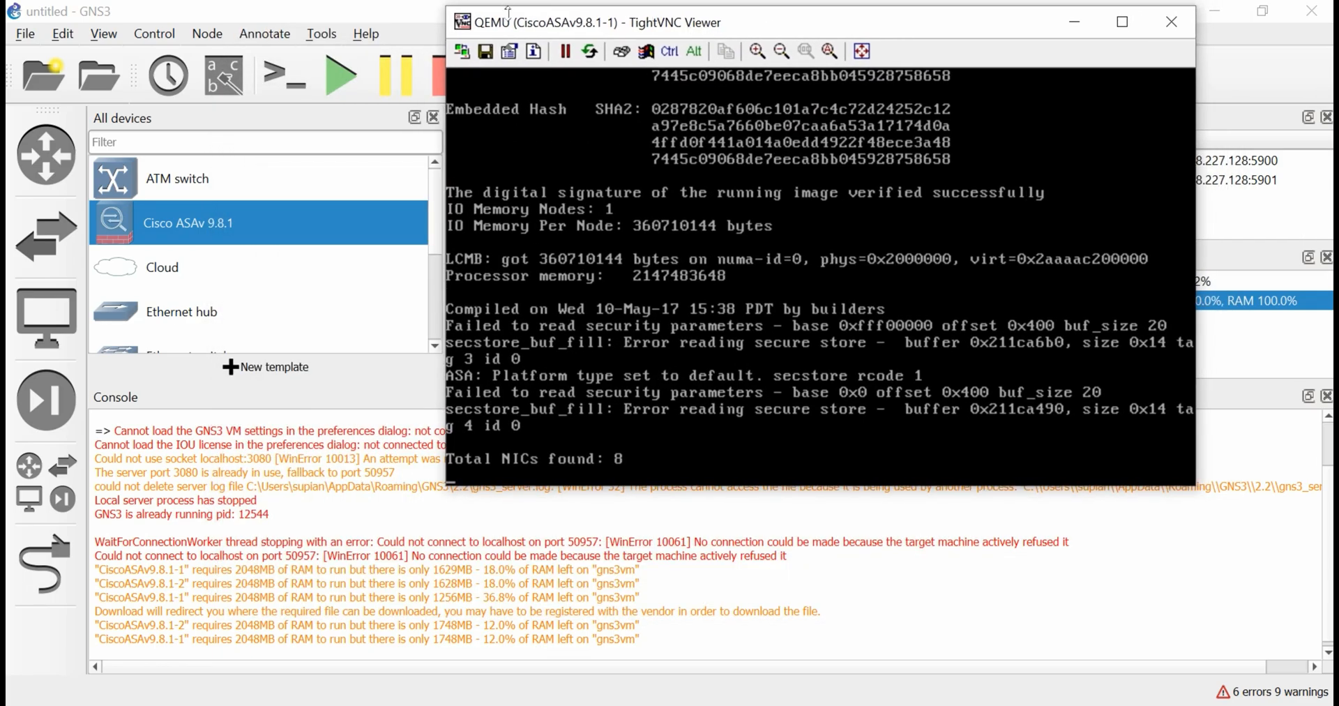
{"action": "left_click_drag", "start_coordinate": [515, 31], "coordinate": [534, 72]}
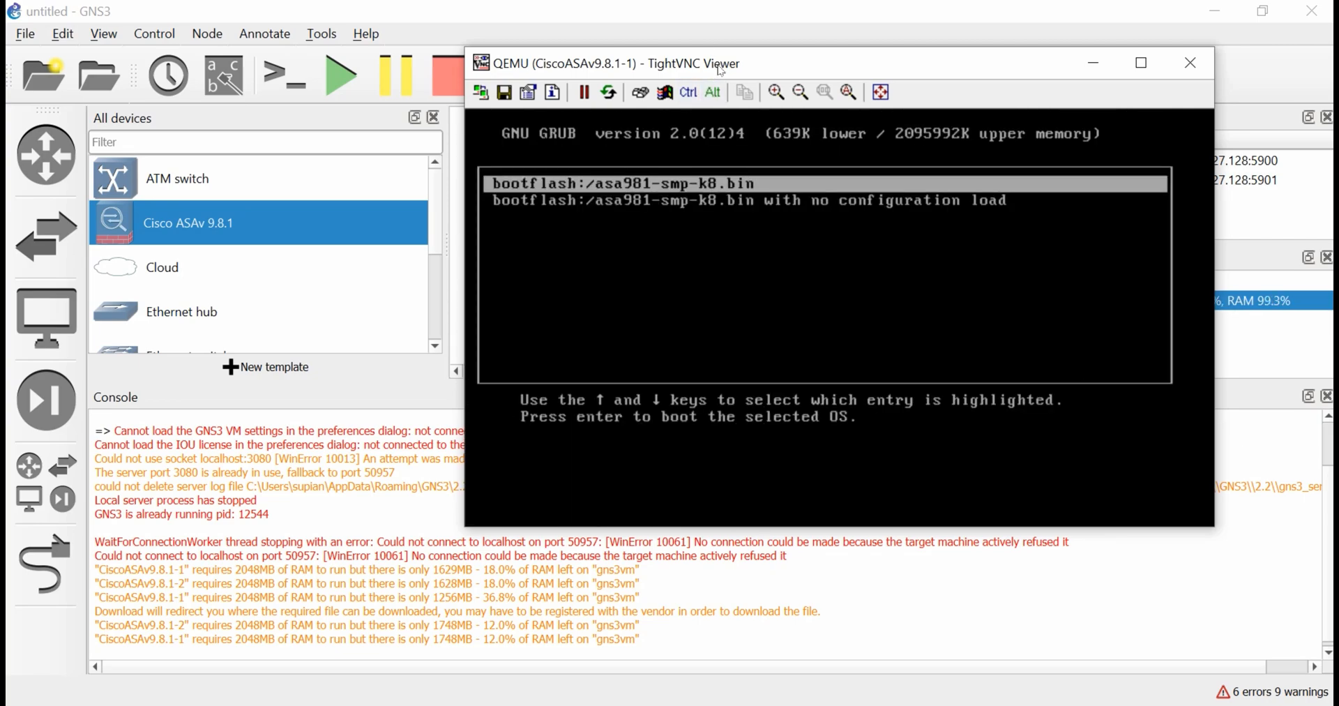
{"action": "key", "text": "Return"}
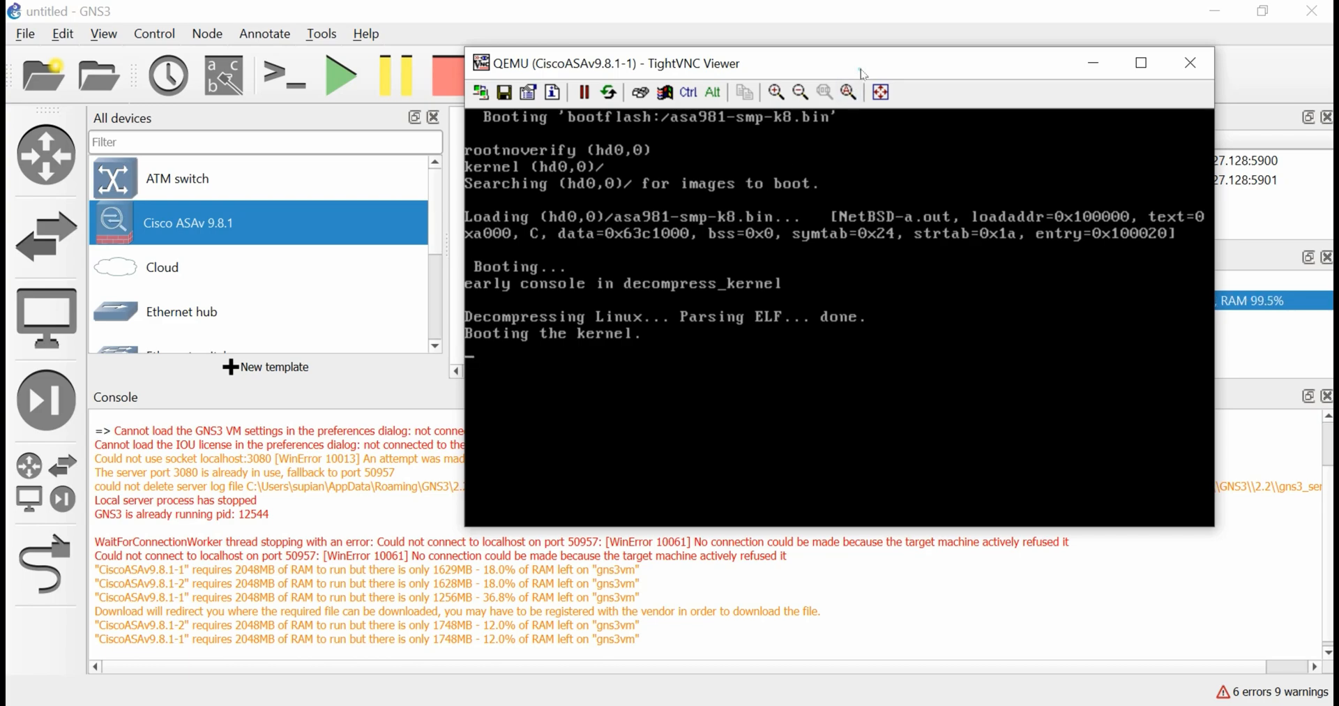
- Follow the boot output of CiscoASAv9.8.1-1 through image verification and self-test to the ciscoasa prompt
{"action": "left_click_drag", "start_coordinate": [863, 75], "coordinate": [767, 72]}
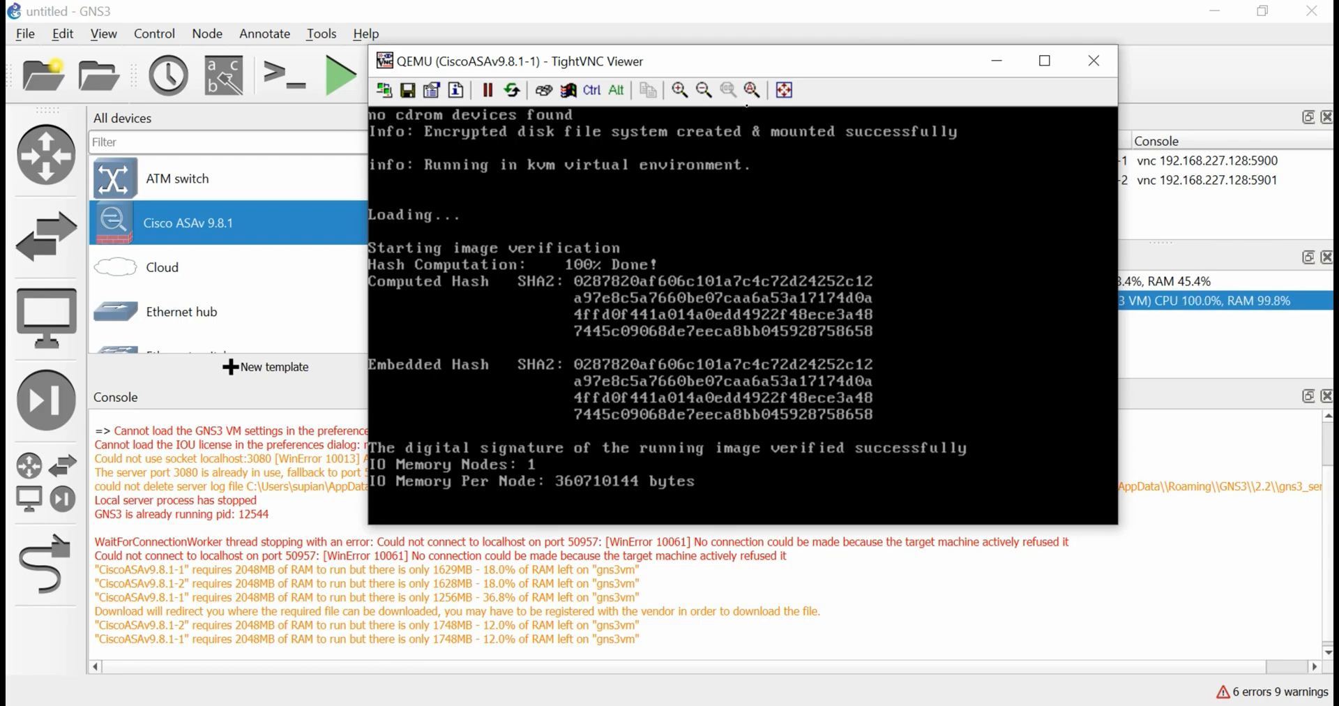
{"action": "left_click_drag", "start_coordinate": [728, 62], "coordinate": [833, 43]}
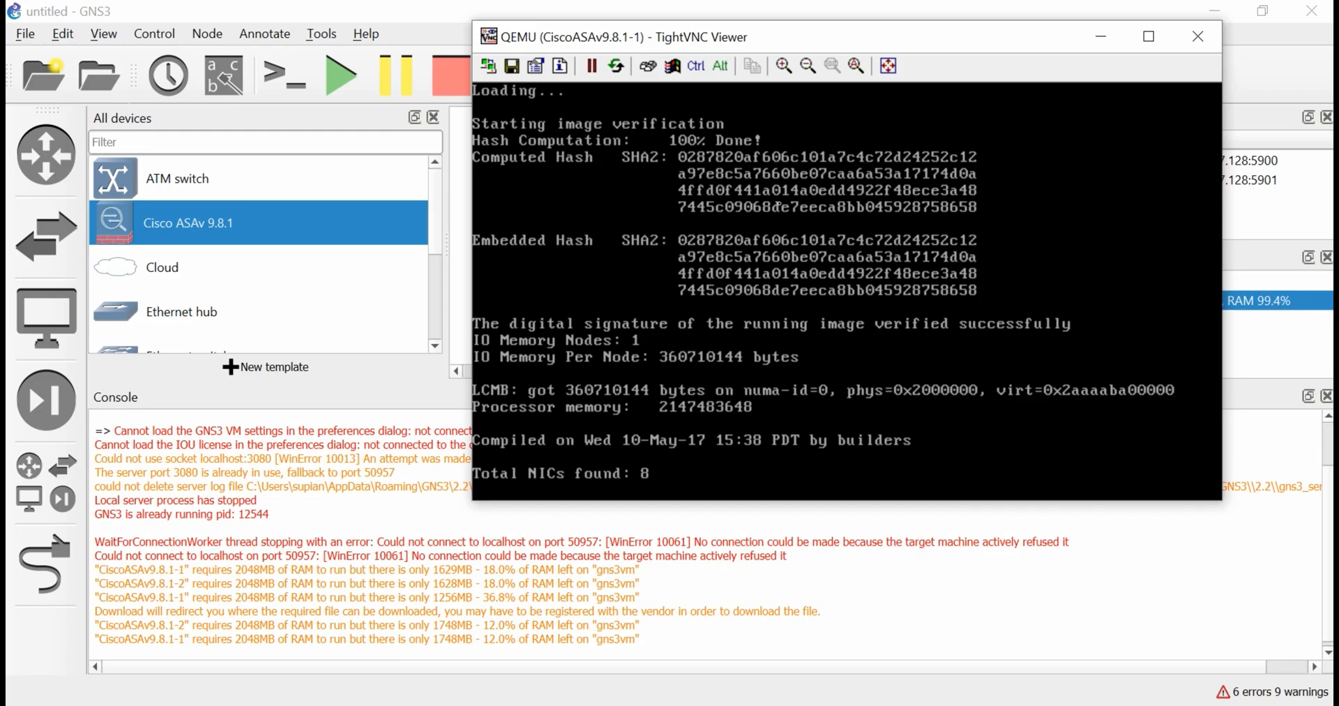
{"action": "left_click_drag", "start_coordinate": [936, 40], "coordinate": [893, 44]}
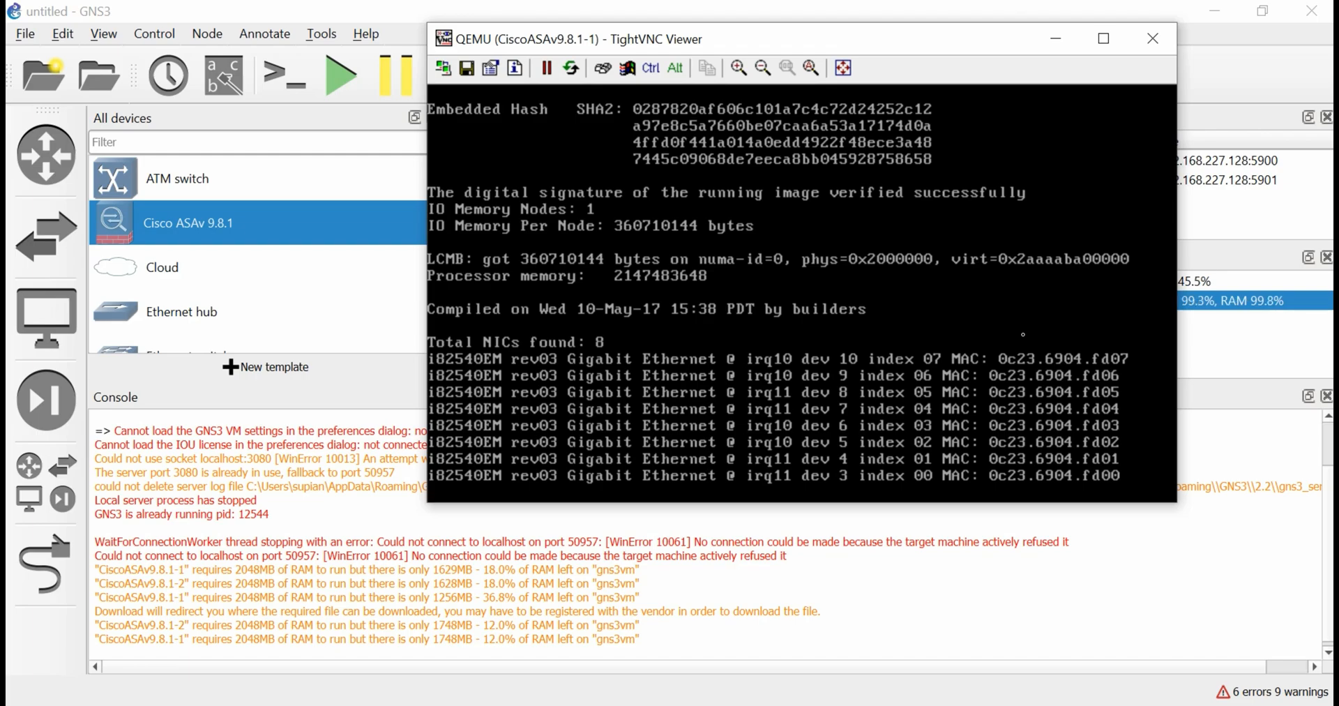
{"action": "left_click_drag", "start_coordinate": [888, 24], "coordinate": [563, 23]}
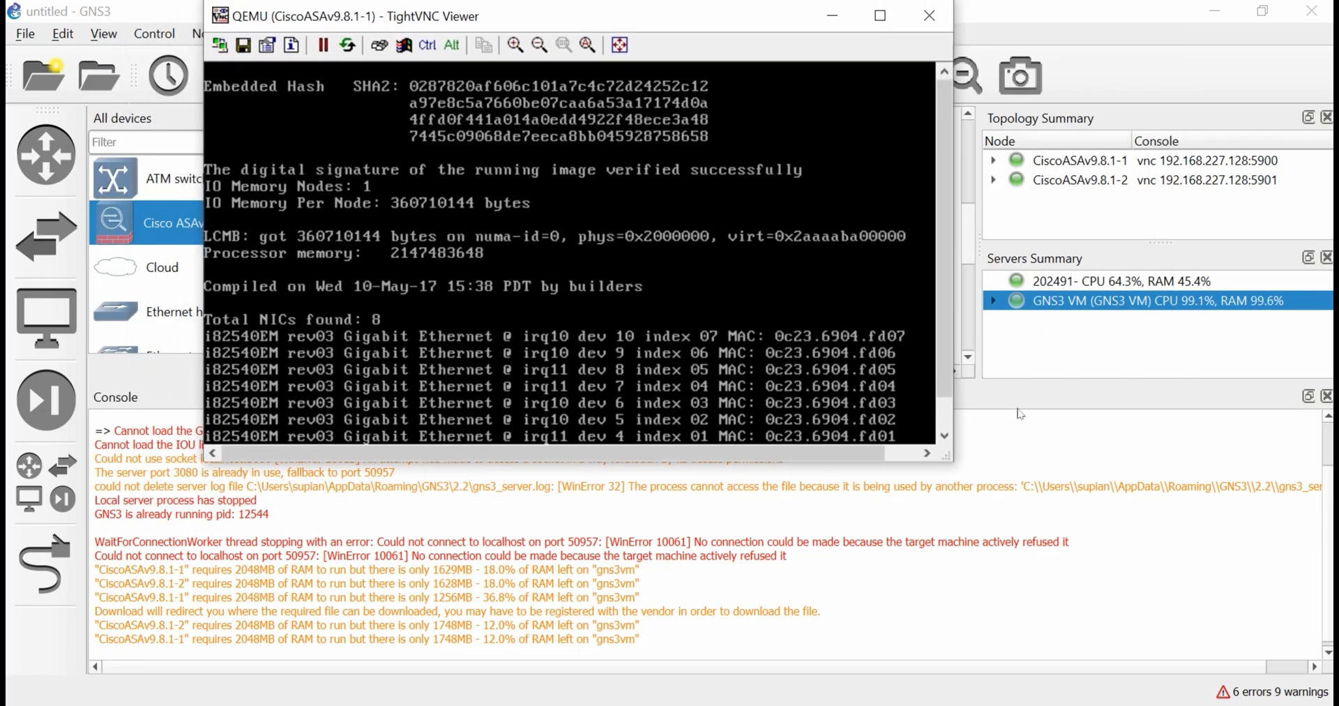
{"action": "left_click_drag", "start_coordinate": [944, 204], "coordinate": [944, 235]}
{"action": "left_click", "coordinate": [876, 263]}
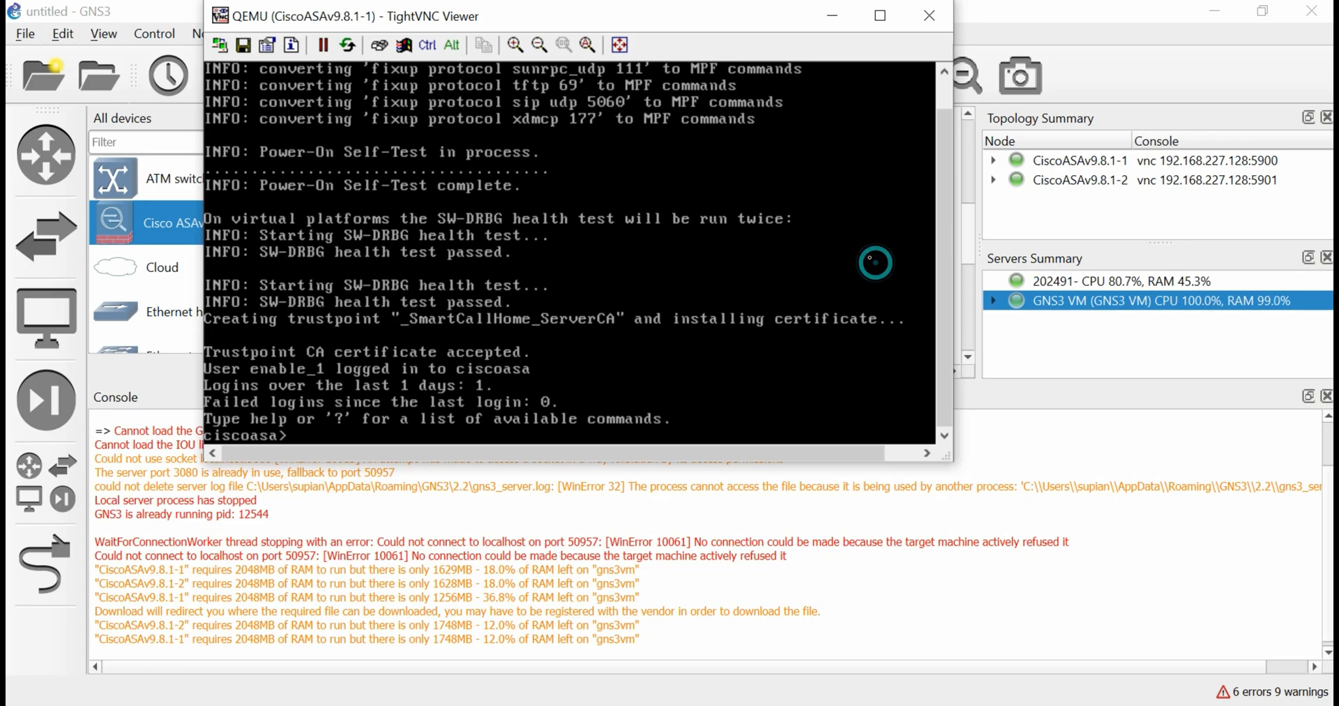
{"action": "left_click_drag", "start_coordinate": [942, 283], "coordinate": [941, 273]}
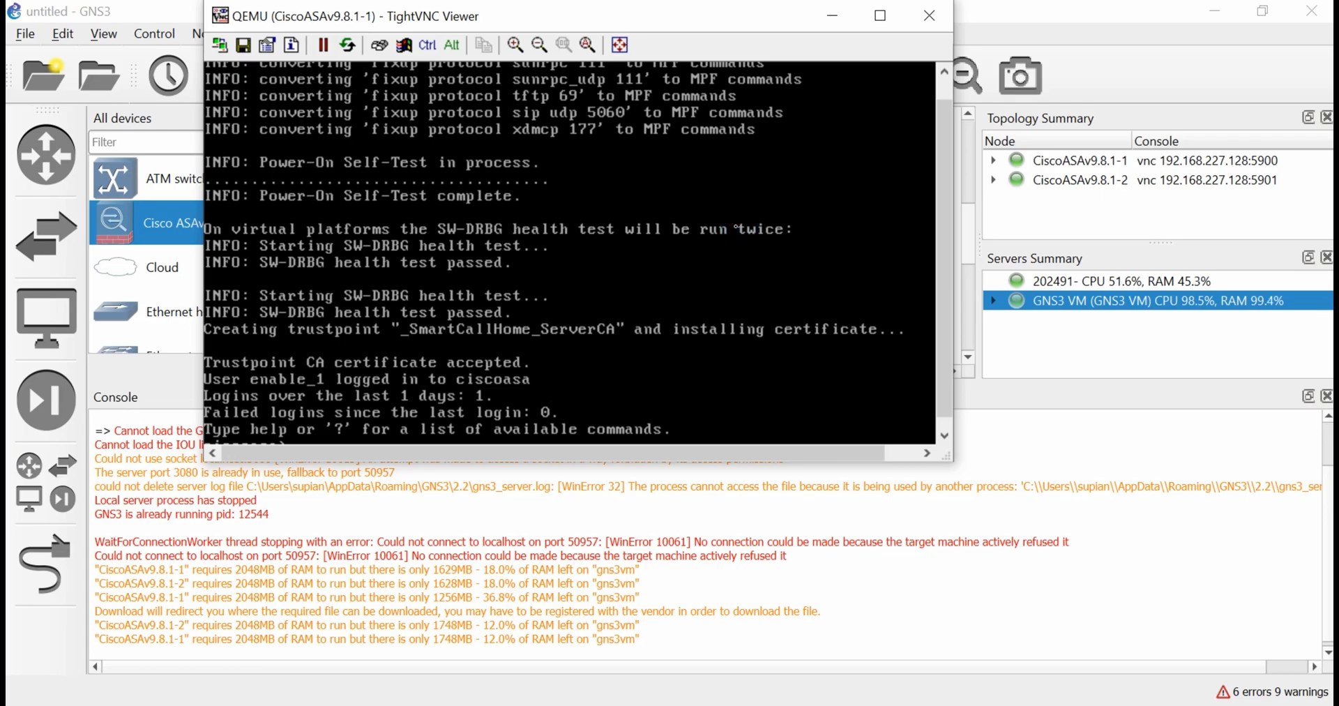
{"action": "scroll", "coordinate": [940, 223], "scroll_direction": "down", "scroll_amount": 1}
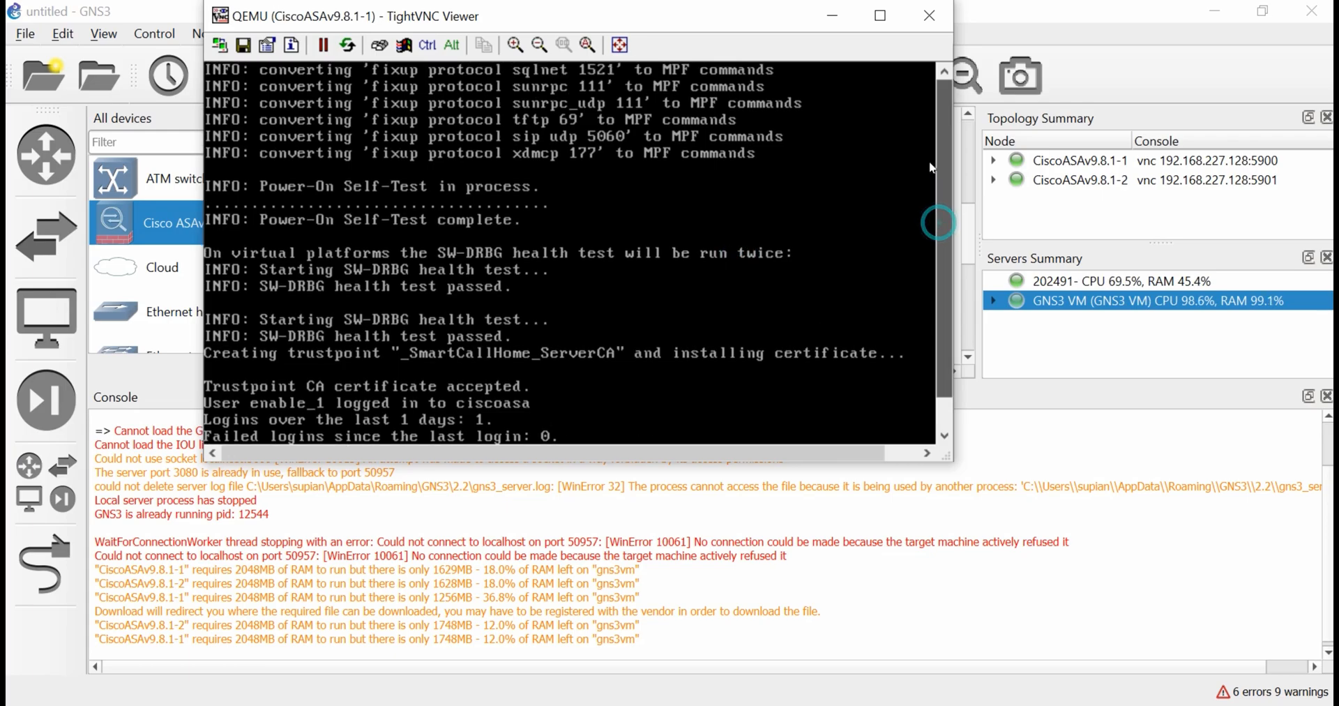
{"action": "left_click", "coordinate": [792, 246]}
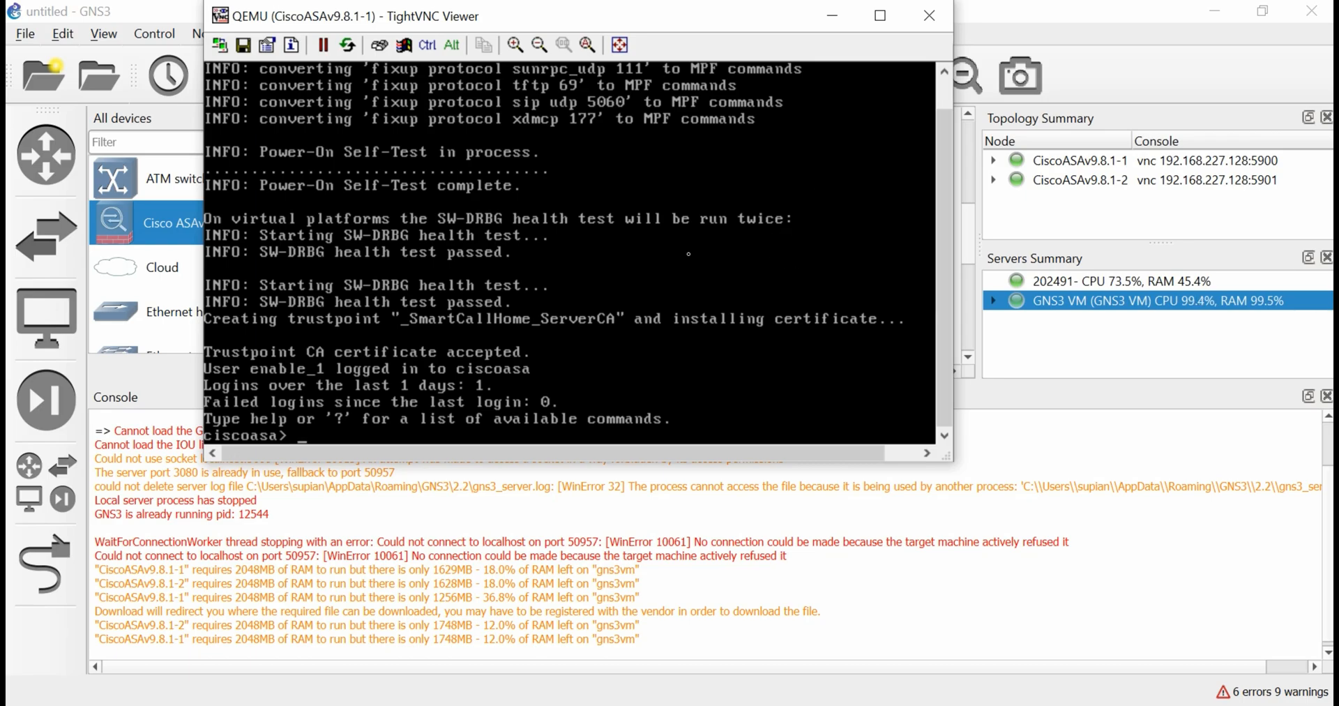
- Open the console of CiscoASAv9.8.1-2 and enter privileged mode with ena, submitting the enable password
{"action": "left_click", "coordinate": [832, 15]}
{"action": "right_click", "coordinate": [841, 242]}
{"action": "left_click", "coordinate": [893, 292]}
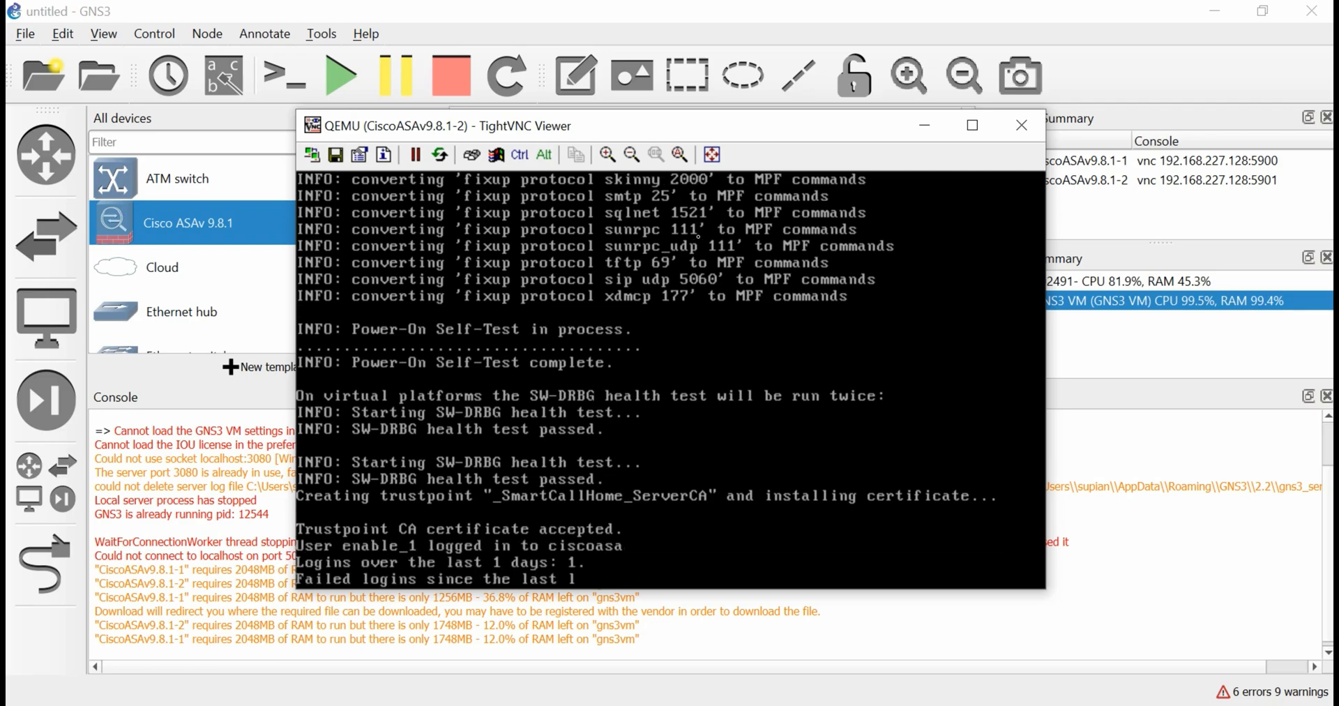
{"action": "key", "text": "Return"}
{"action": "key", "text": "Return"}
{"action": "key", "text": "Return"}
{"action": "key", "text": "Return"}
{"action": "key", "text": "Return"}
{"action": "key", "text": "Return"}
{"action": "key", "text": "Return"}
{"action": "key", "text": "Return"}
{"action": "key", "text": "Return"}
{"action": "key", "text": "Return"}
{"action": "key", "text": "Return"}
{"action": "key", "text": "Return"}
{"action": "key", "text": "Return"}
{"action": "key", "text": "Return"}
{"action": "key", "text": "Return"}
{"action": "key", "text": "Return"}
{"action": "key", "text": "Return"}
{"action": "key", "text": "Return"}
{"action": "key", "text": "Return"}
{"action": "key", "text": "Return"}
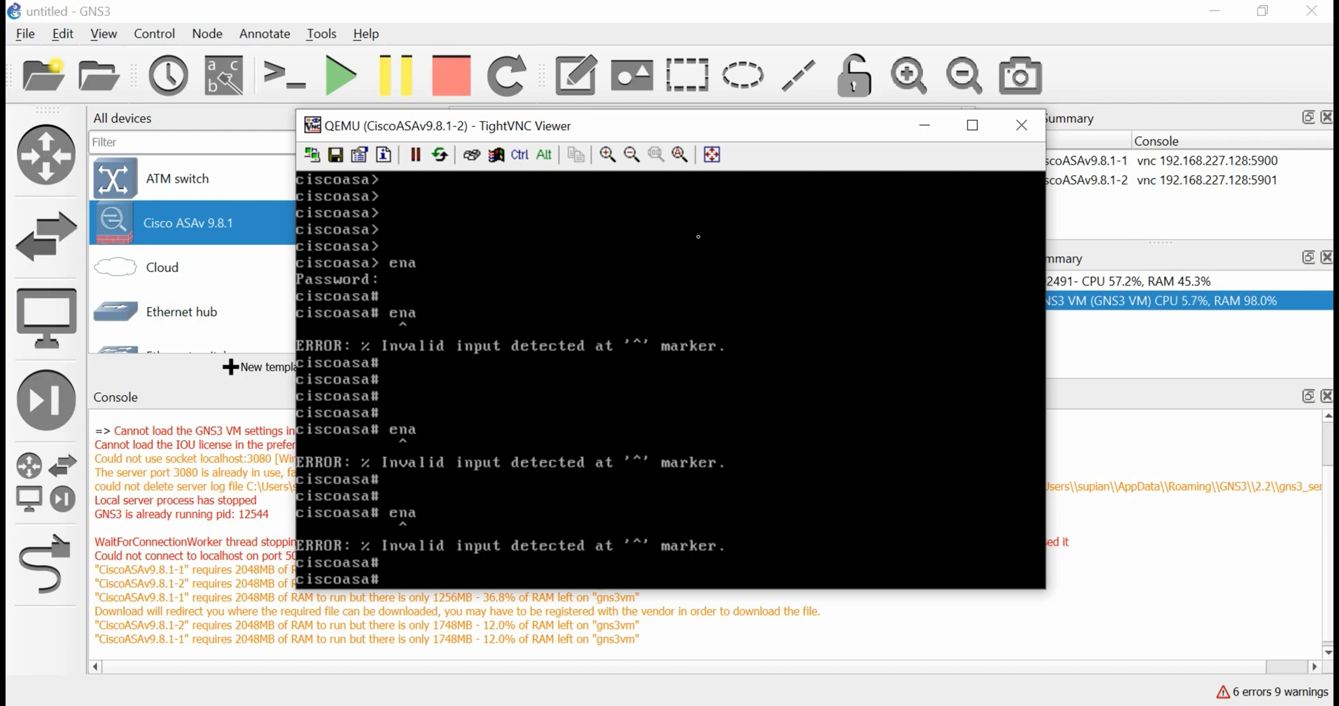
- Enter configuration mode with conf t on CiscoASAv9.8.1-2 and get past the anonymous error reporting question
{"action": "key", "text": "Return"}
{"action": "key", "text": "Return"}
{"action": "key", "text": "Return"}
{"action": "type", "text": "conf t"}
{"action": "key", "text": "Return"}
{"action": "key", "text": "Return"}
{"action": "key", "text": "Return"}
{"action": "key", "text": "Return"}
{"action": "key", "text": "Return"}
{"action": "key", "text": "Return"}
{"action": "key", "text": "Return"}
{"action": "key", "text": "Return"}
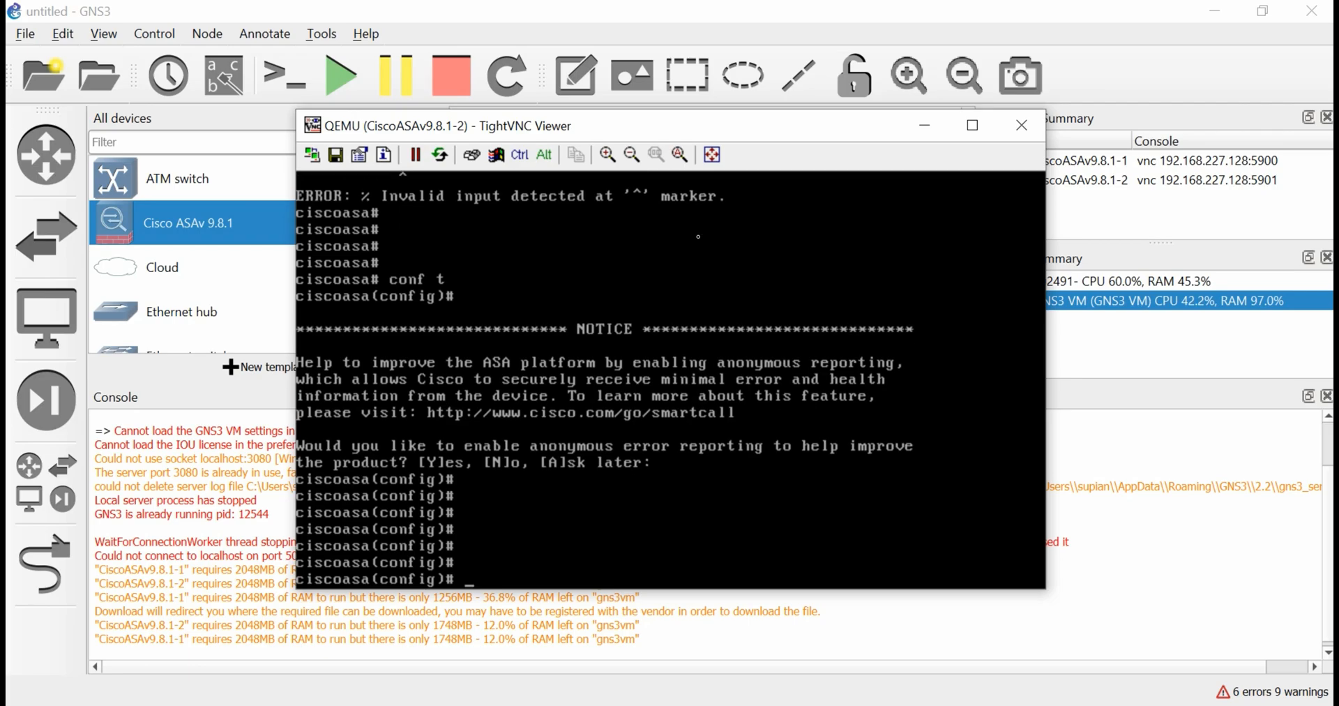
- Run show ver on CiscoASAv9.8.1-2, page through the whole output and close its console
{"action": "type", "text": "show ver"}
{"action": "key", "text": "Tab"}
{"action": "key", "text": "Return"}
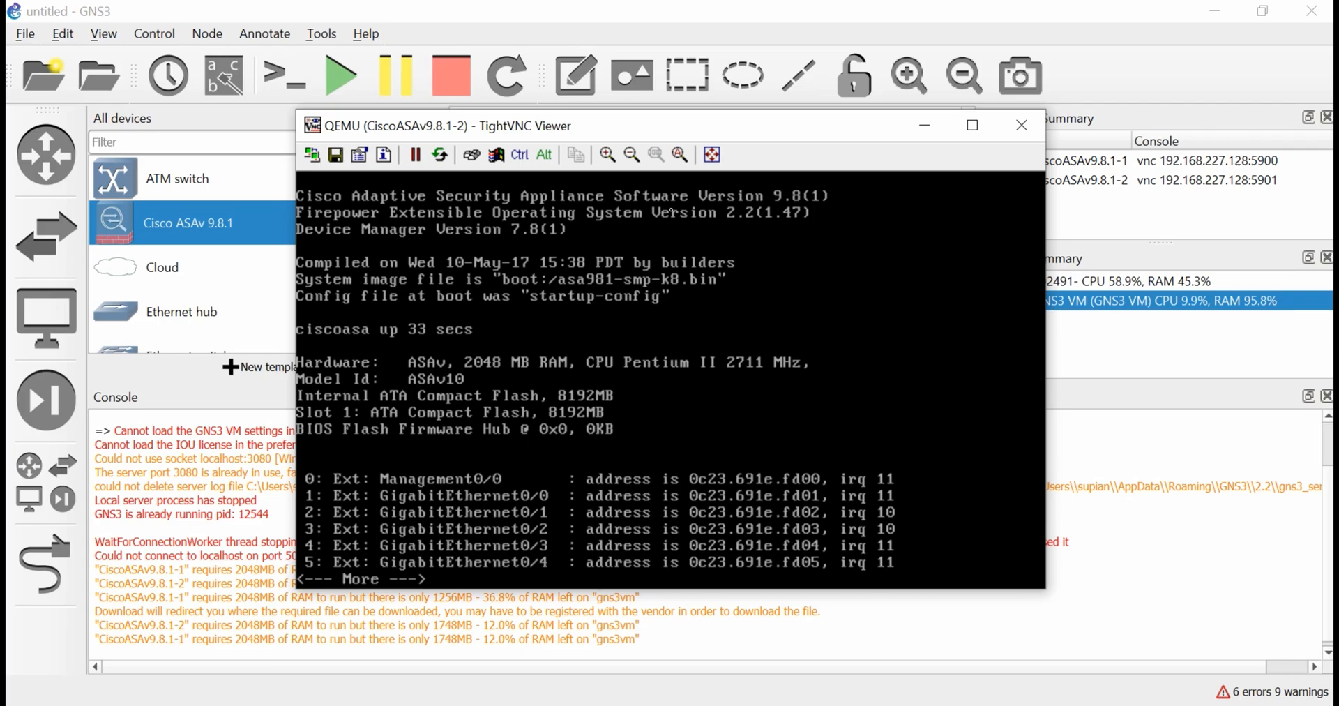
{"action": "key", "text": "Return"}
{"action": "key", "text": "Return"}
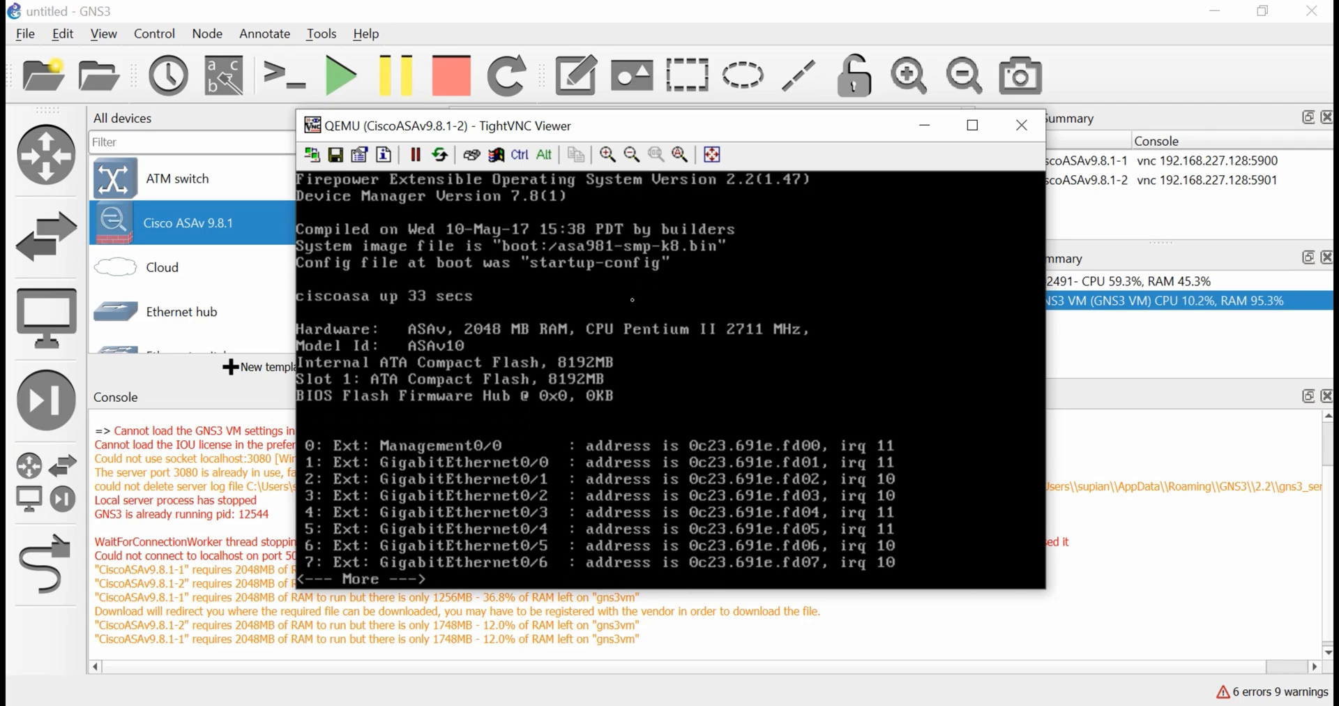
{"action": "key", "text": "Return"}
{"action": "key", "text": "ctrl"}
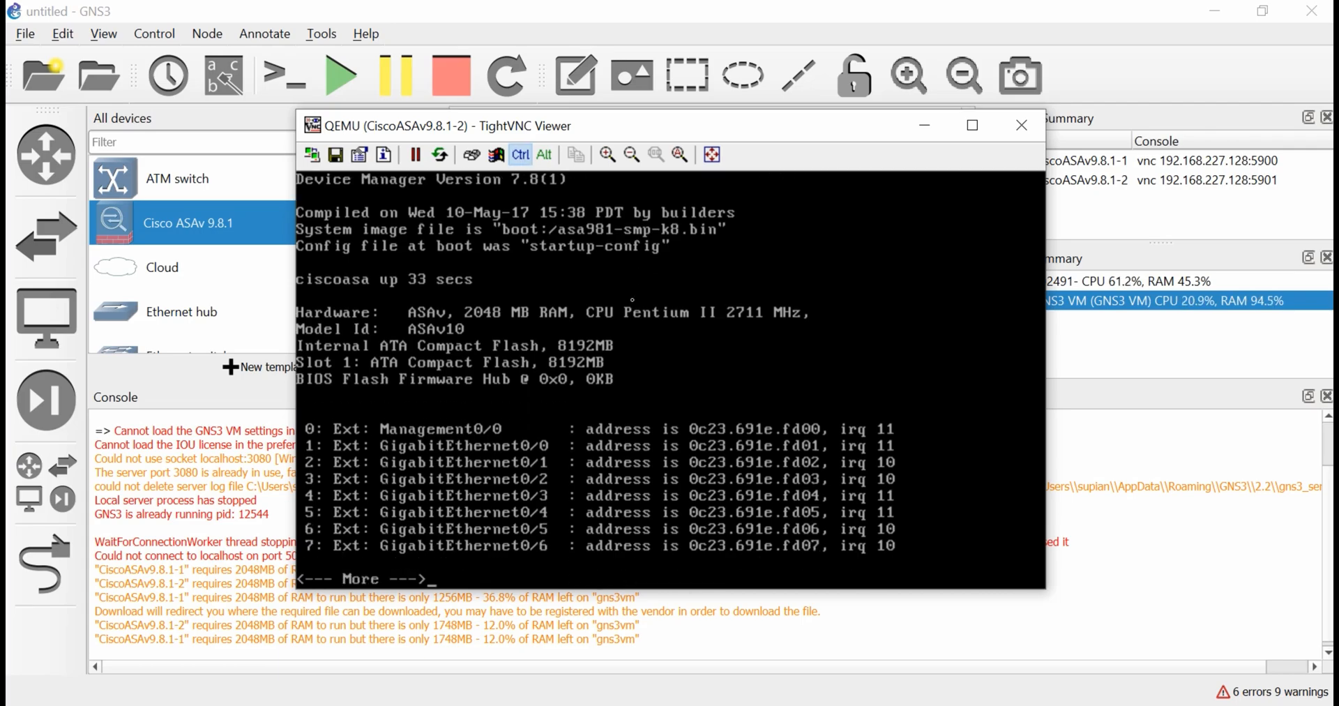
{"action": "key", "text": "Return"}
{"action": "key", "text": "Return"}
{"action": "key", "text": "Return"}
{"action": "key", "text": "Return"}
{"action": "key", "text": "Return"}
{"action": "key", "text": "Return"}
{"action": "key", "text": "Return"}
{"action": "key", "text": "Return"}
{"action": "key", "text": "Return"}
{"action": "key", "text": "Return"}
{"action": "key", "text": "Return"}
{"action": "key", "text": "Return"}
{"action": "key", "text": "Return"}
{"action": "key", "text": "Return"}
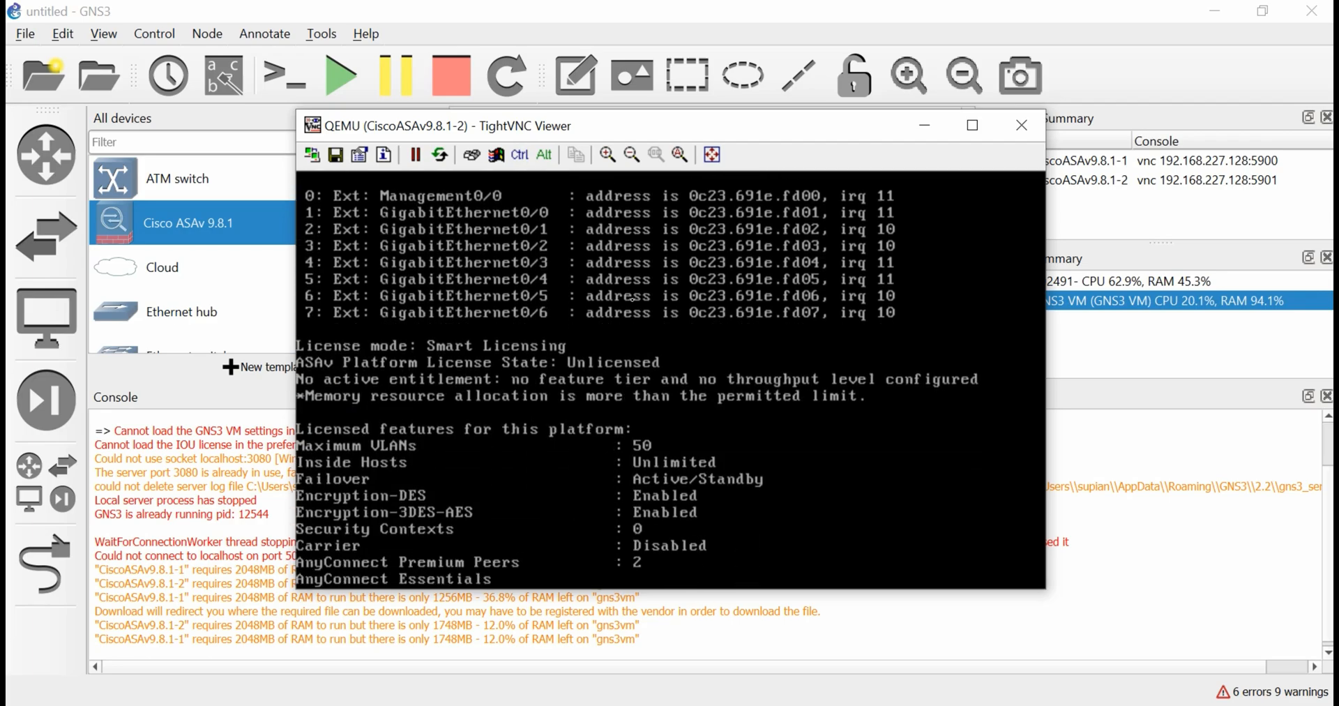
{"action": "key", "text": "Return"}
{"action": "key", "text": "Return"}
{"action": "key", "text": "Return"}
{"action": "key", "text": "Return"}
{"action": "key", "text": "Return"}
{"action": "key", "text": "Return"}
{"action": "key", "text": "Return"}
{"action": "key", "text": "Return"}
{"action": "key", "text": "Return"}
{"action": "key", "text": "Return"}
{"action": "key", "text": "Return"}
{"action": "key", "text": "Return"}
{"action": "key", "text": "Return"}
{"action": "key", "text": "Return"}
{"action": "key", "text": "Return"}
{"action": "key", "text": "Return"}
{"action": "key", "text": "Return"}
{"action": "key", "text": "Return"}
{"action": "key", "text": "Return"}
{"action": "key", "text": "Return"}
{"action": "key", "text": "Return"}
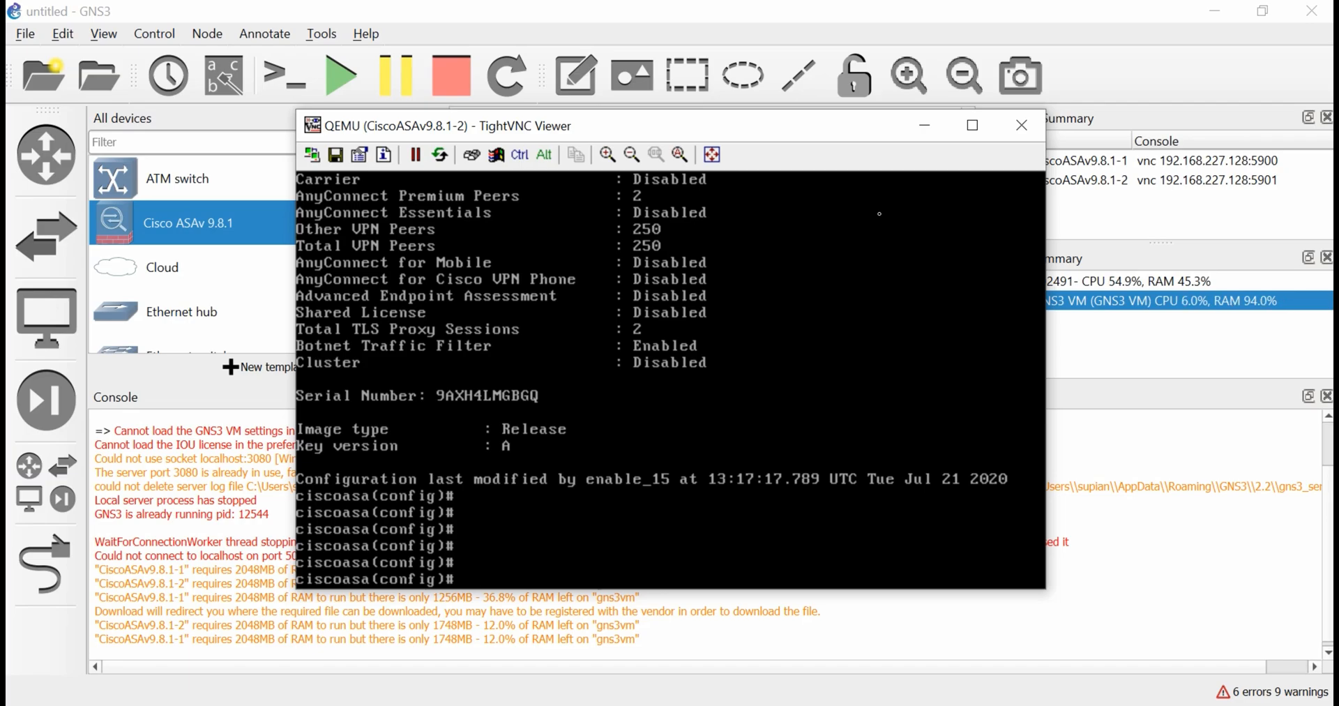
{"action": "left_click", "coordinate": [1020, 126]}
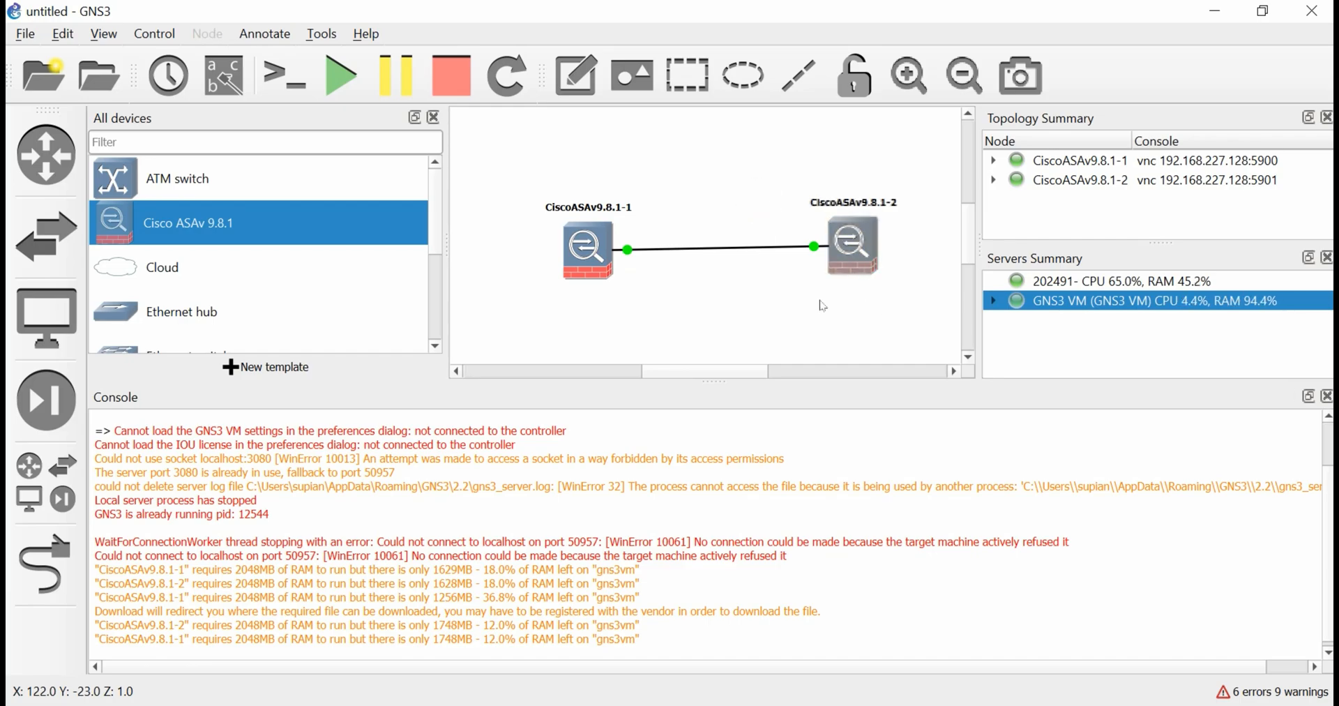
- Check the console of CiscoASAv9.8.1-1, minimize it, and reopen the console of CiscoASAv9.8.1-2 to test its prompt
{"action": "key", "text": "alt+Tab"}
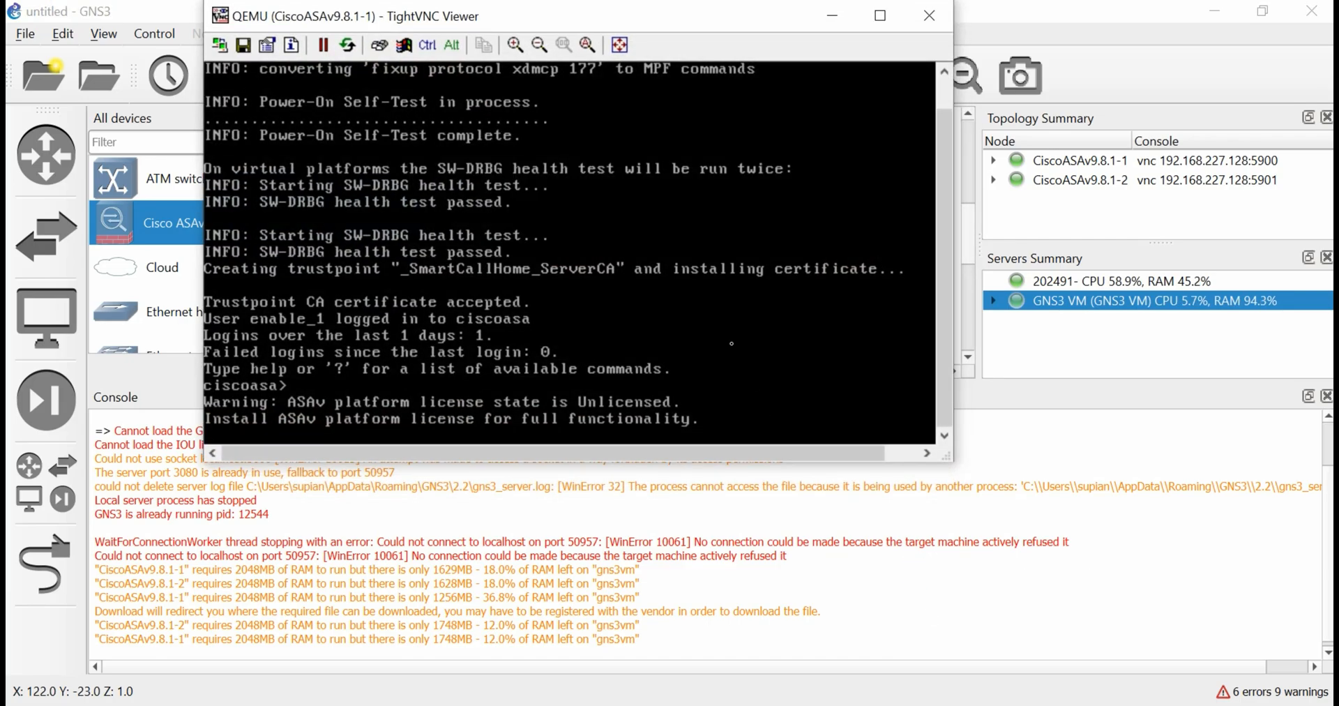
{"action": "left_click", "coordinate": [848, 24]}
{"action": "right_click", "coordinate": [873, 236]}
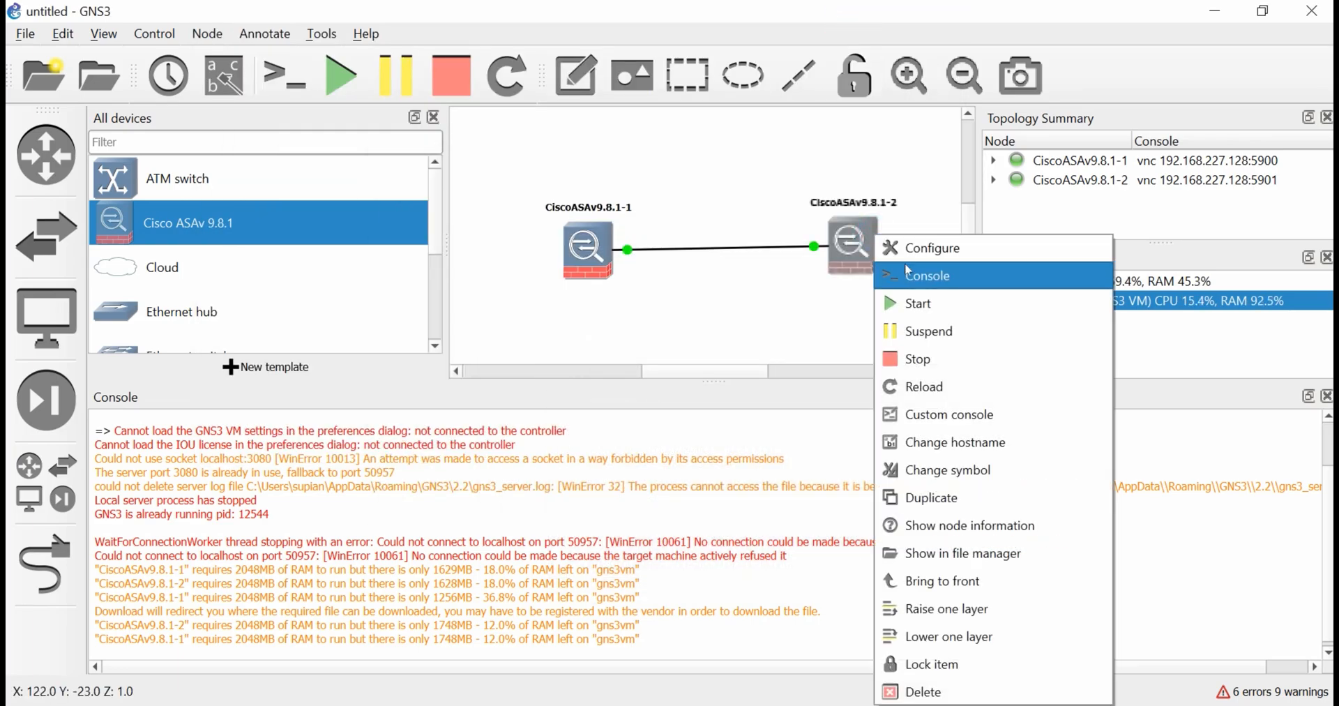
{"action": "left_click", "coordinate": [908, 272]}
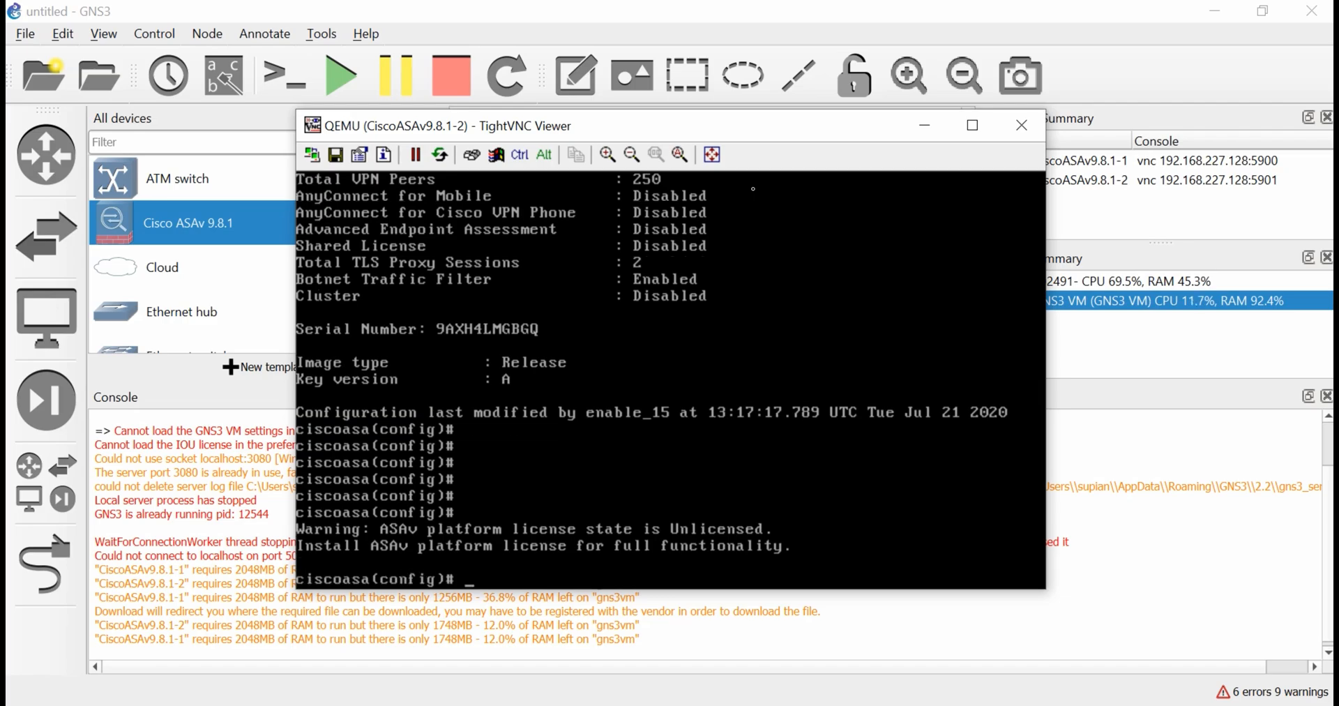
{"action": "key", "text": "Return"}
{"action": "key", "text": "Return"}
{"action": "key", "text": "Return"}
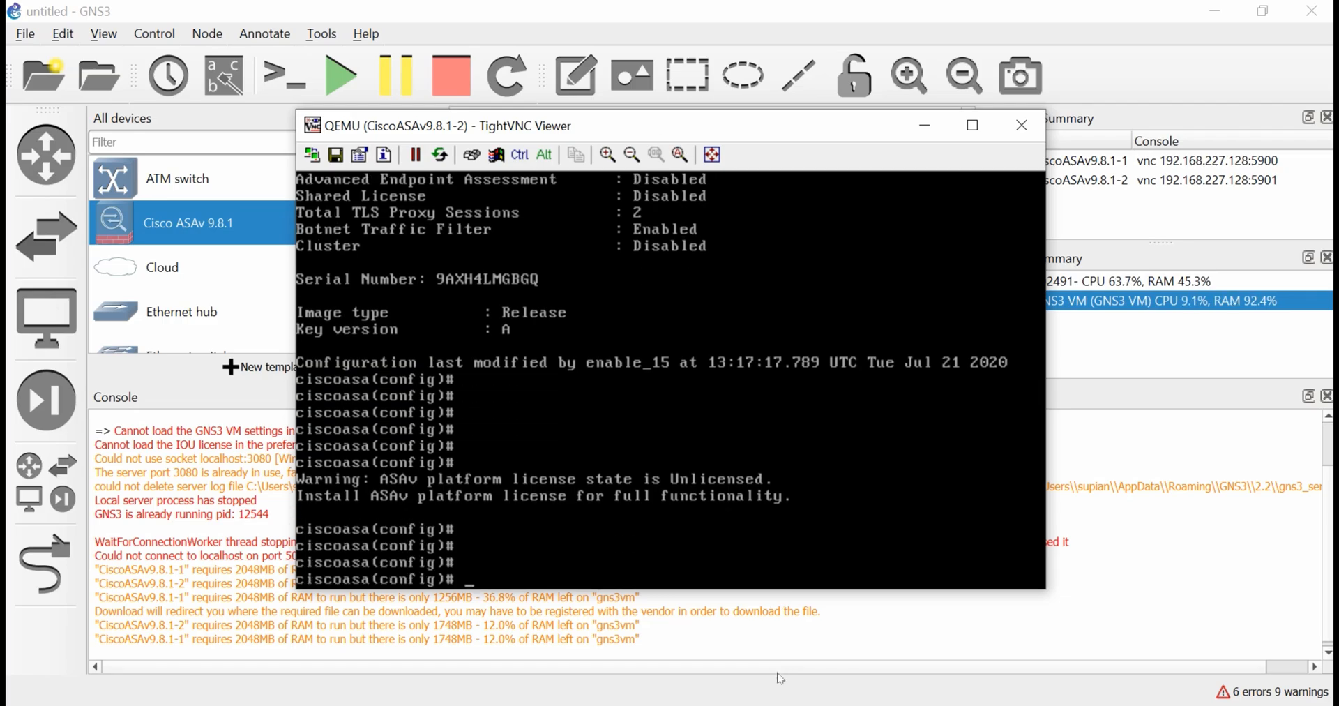
{"action": "mouse_move", "coordinate": [801, 701]}
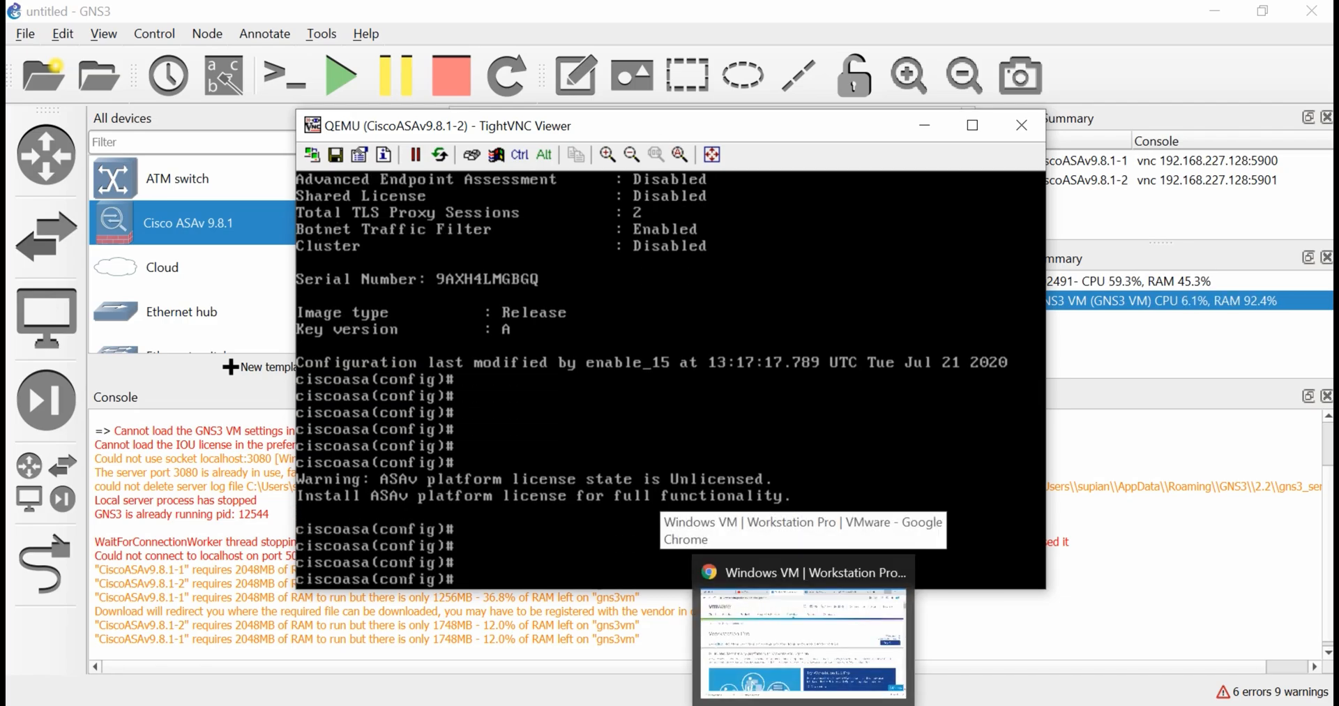
- Switch to Chrome, search YouTube for "pertemuan 1 cisco asa" and open the video "pertemuan 1 cisco asa : Basic Configuration"
{"action": "left_click", "coordinate": [802, 642]}
{"action": "left_click", "coordinate": [292, 16]}
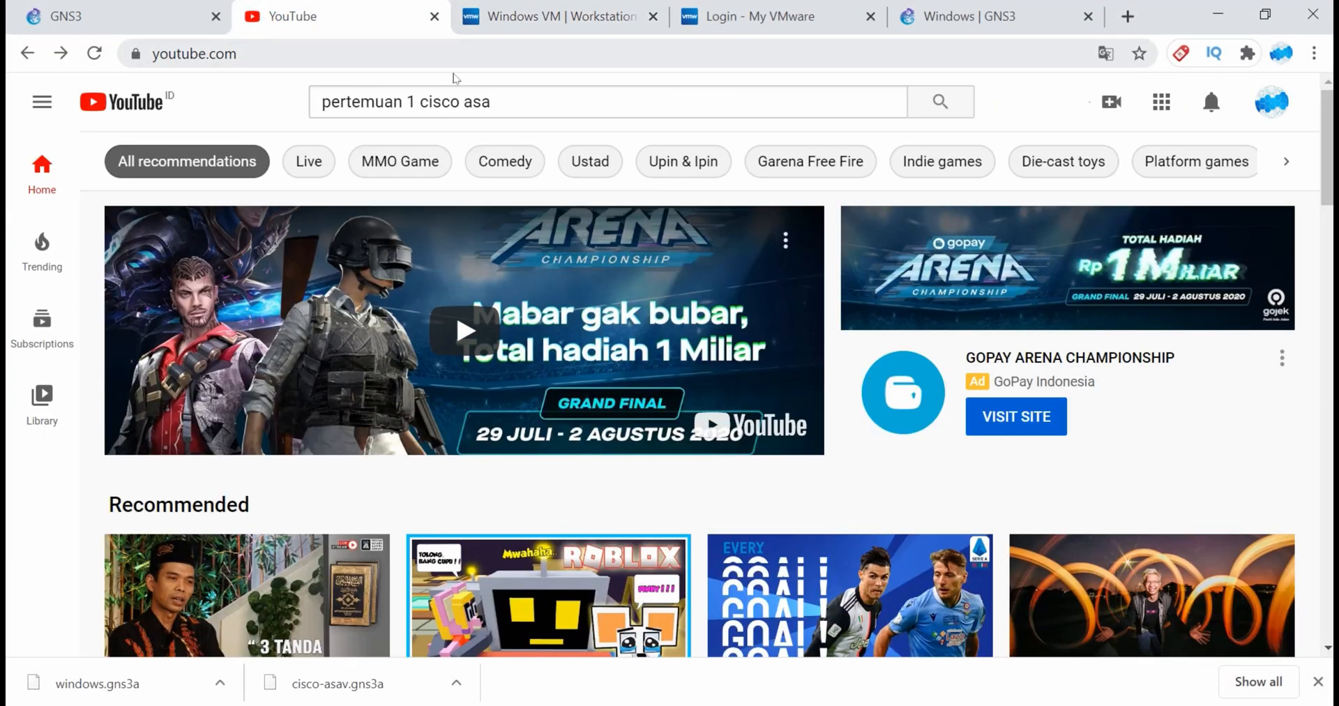
{"action": "left_click", "coordinate": [509, 88]}
{"action": "key", "text": "Return"}
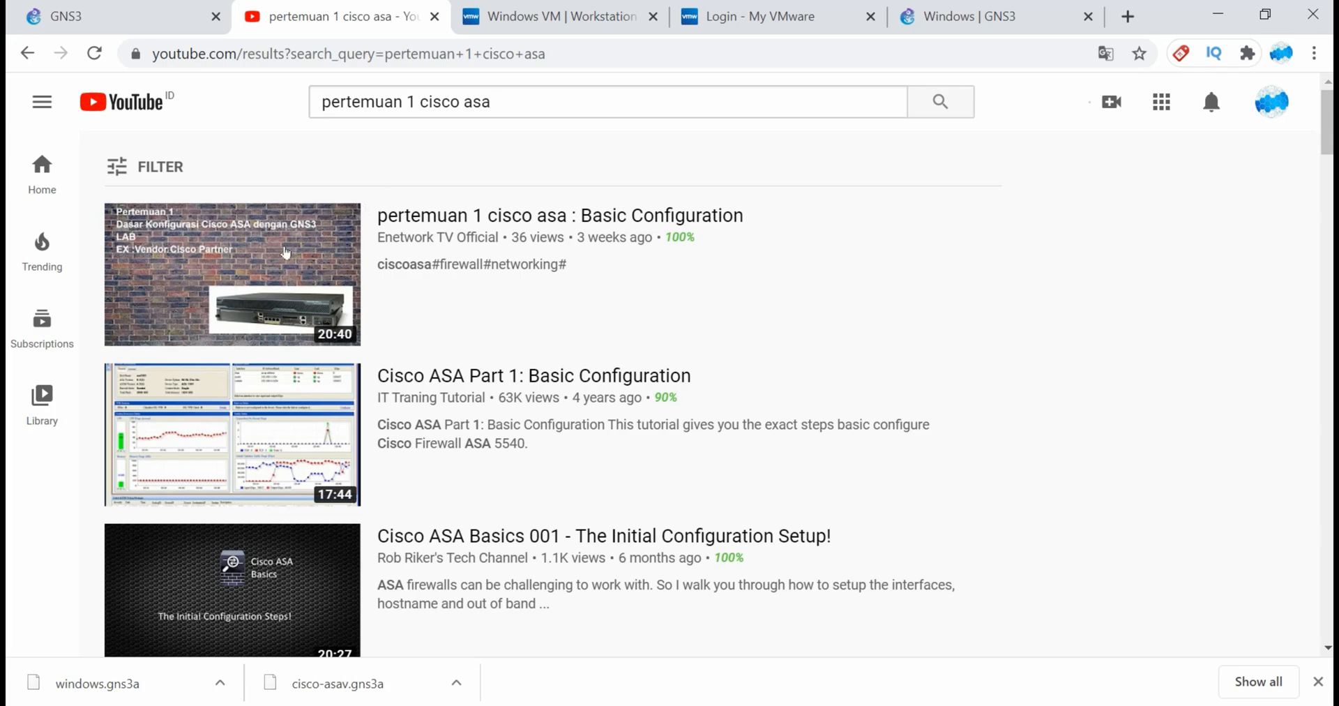
{"action": "left_click", "coordinate": [282, 251]}
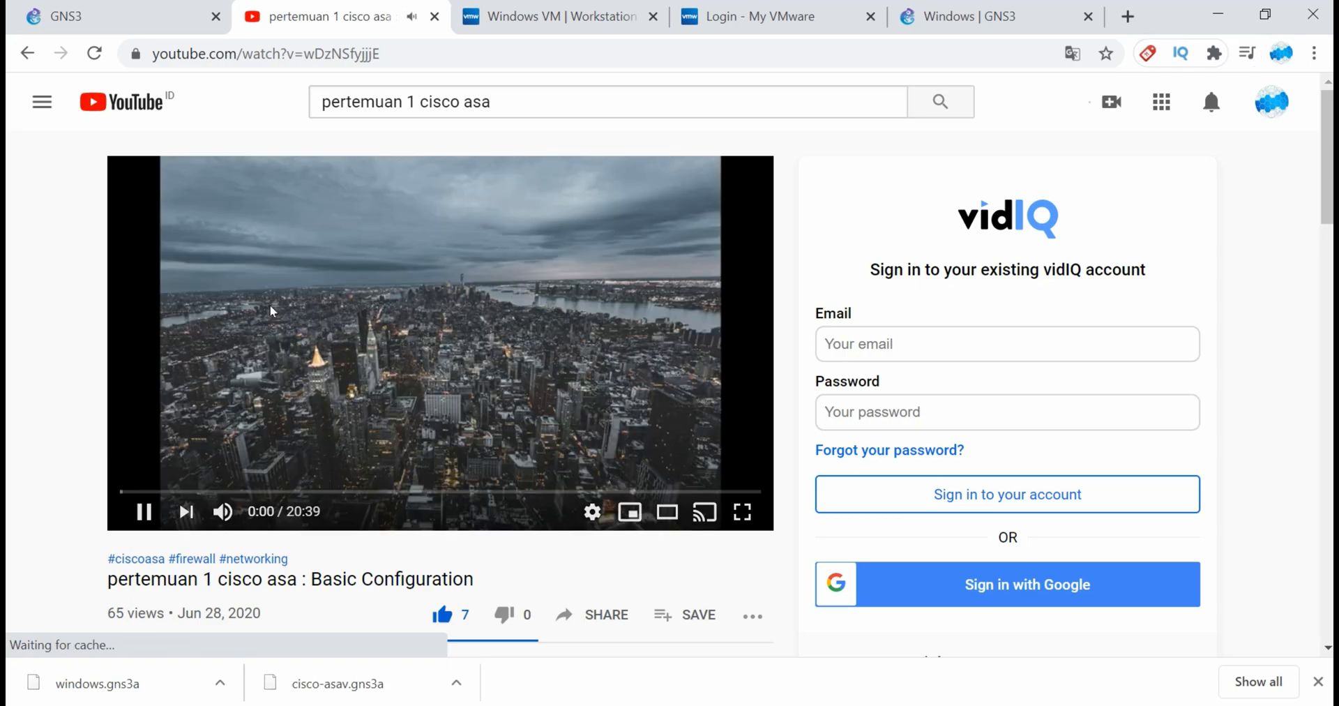
- Mute the video, skip to about 8:07 where the coredumpinfo commands are shown, and pause it
{"action": "left_click", "coordinate": [222, 511]}
{"action": "left_click", "coordinate": [400, 492]}
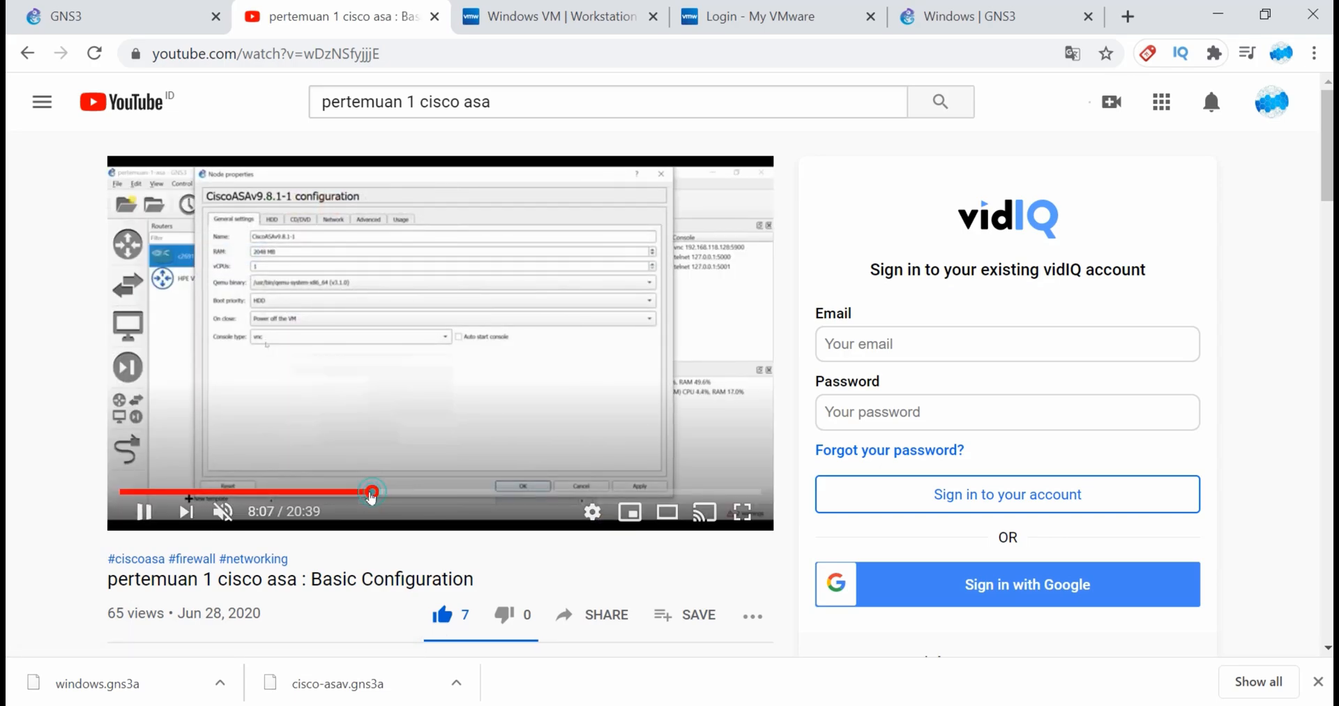
{"action": "left_click", "coordinate": [371, 492]}
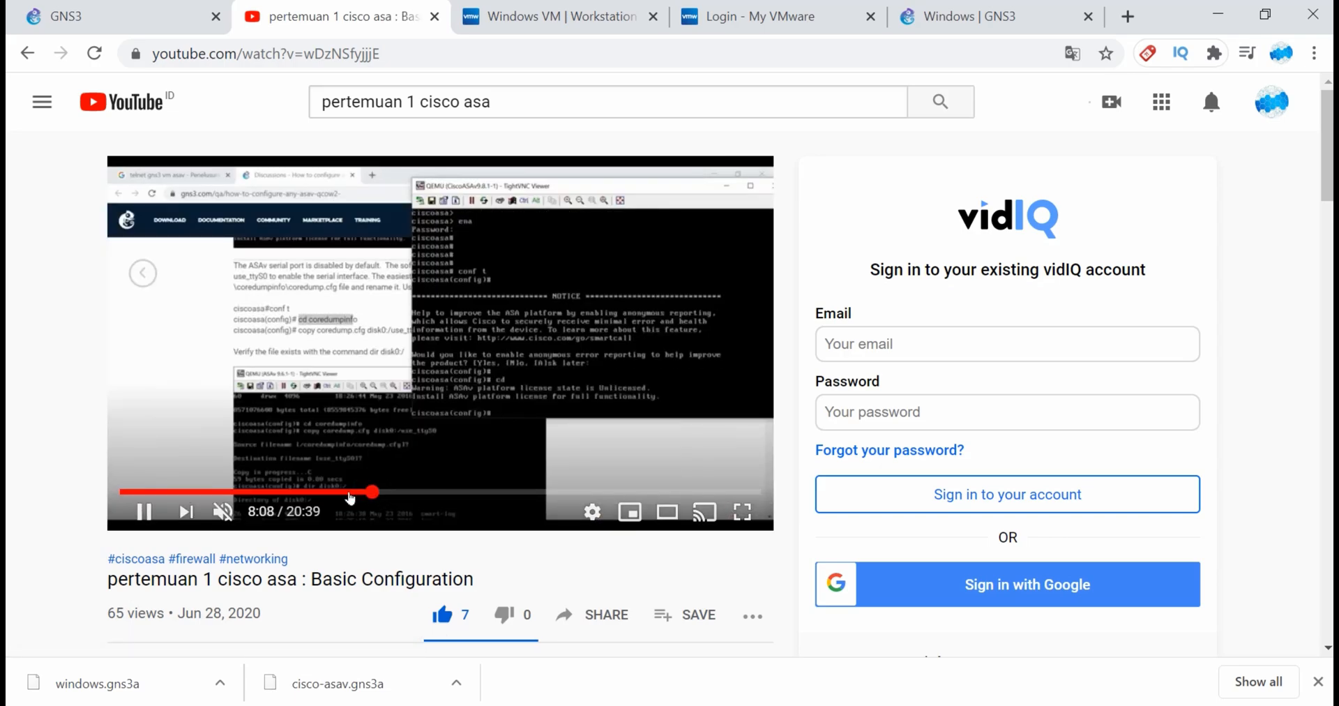
{"action": "left_click", "coordinate": [143, 511]}
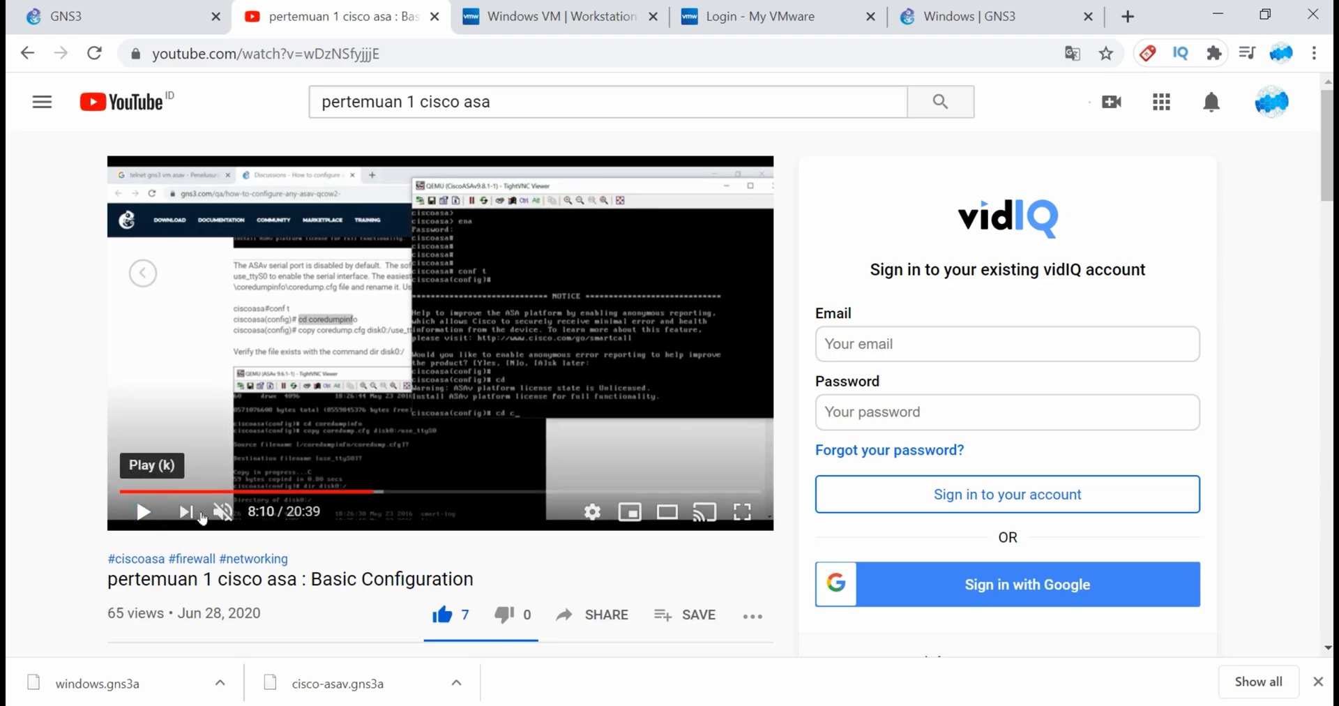
- Bring the CiscoASAv9.8.1-2 console beside the video and change to the coredumpinfo directory with cd coredumpinfo
{"action": "left_click", "coordinate": [1013, 705]}
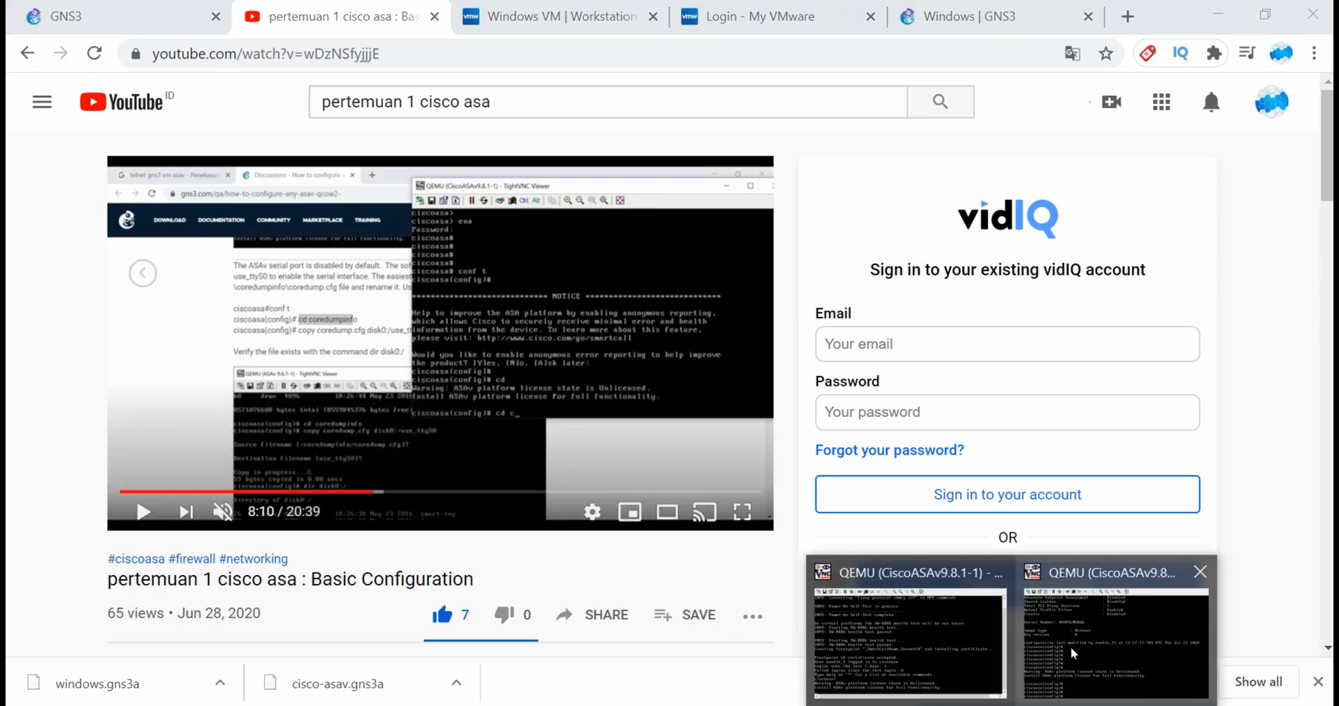
{"action": "left_click", "coordinate": [1070, 647]}
{"action": "left_click_drag", "start_coordinate": [584, 130], "coordinate": [776, 114]}
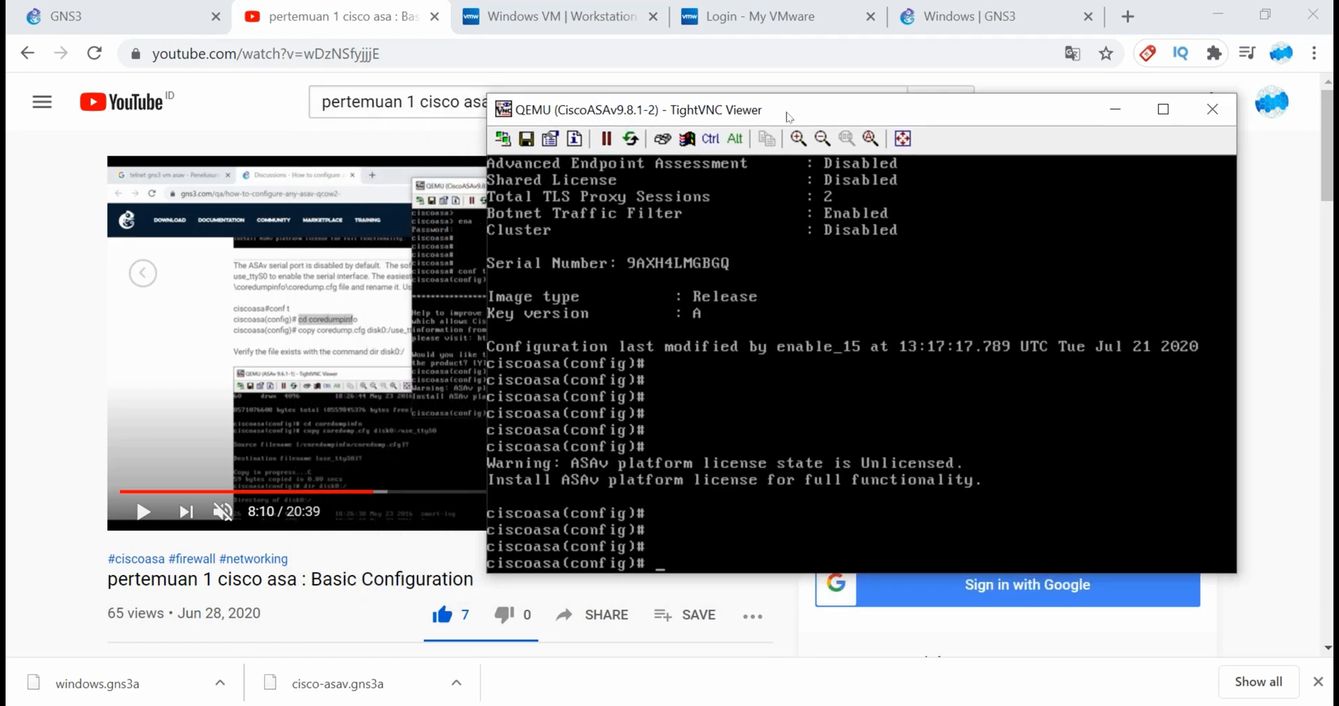
{"action": "key", "text": "Return"}
{"action": "key", "text": "Return"}
{"action": "key", "text": "Return"}
{"action": "type", "text": "cd c"}
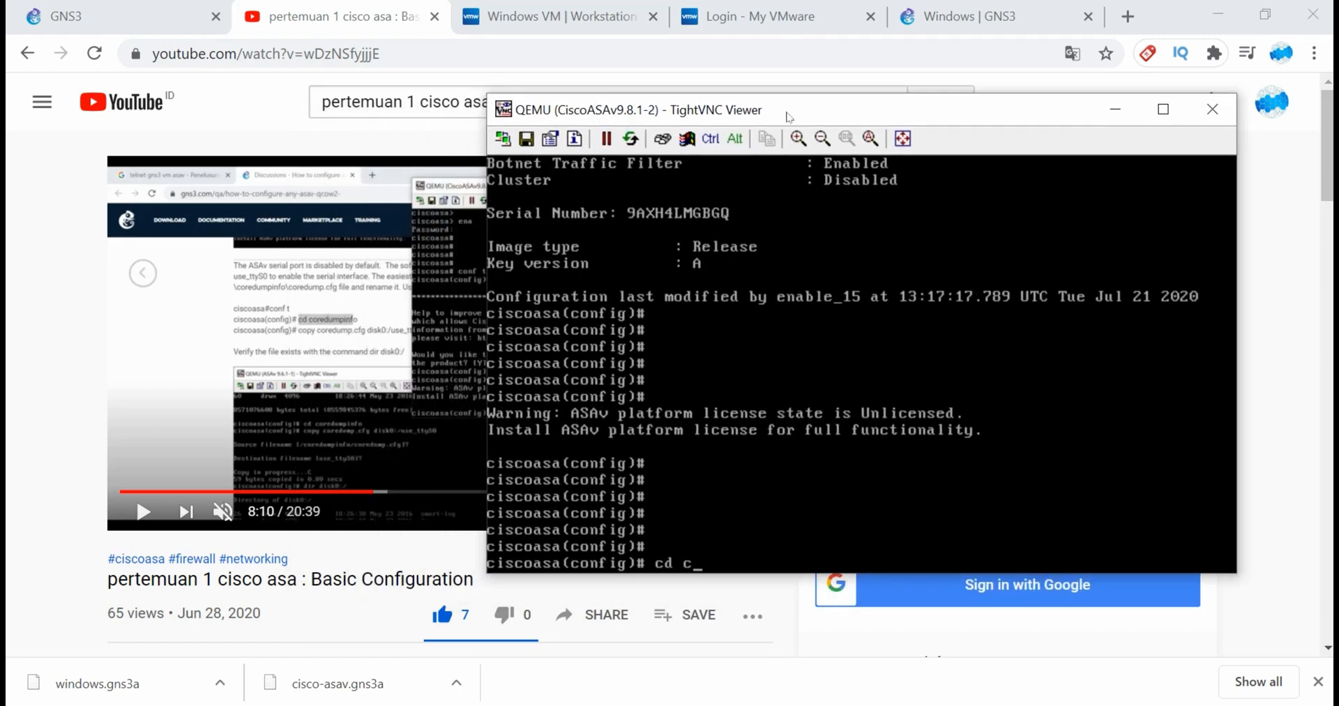
{"action": "type", "text": "oredumpinfo"}
{"action": "key", "text": "Return"}
{"action": "key", "text": "Return"}
{"action": "key", "text": "Return"}
- Enter copy coredump.cfg disk0:/use_tty at the prompt without running it, and play the reference video to check the rest of the command
{"action": "type", "text": "copy"}
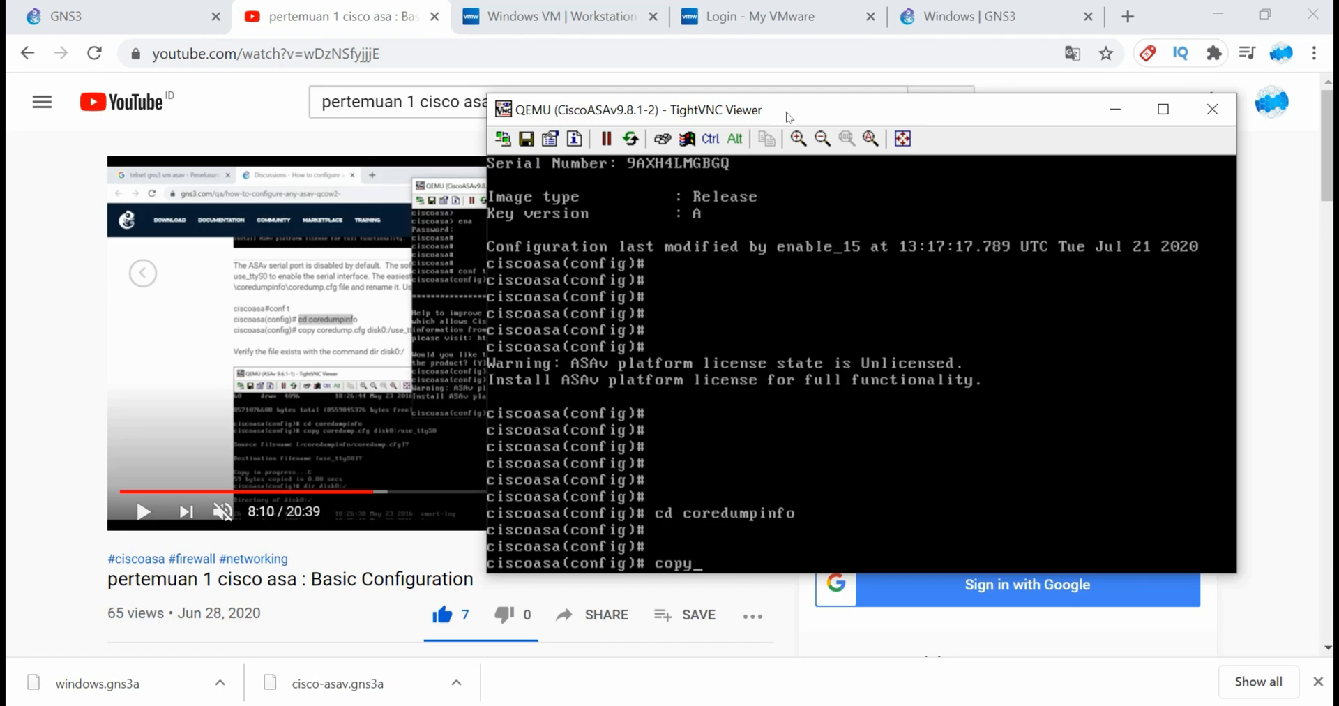
{"action": "type", "text": " coredum"}
{"action": "type", "text": "p_"}
{"action": "type", "text": "cfg"}
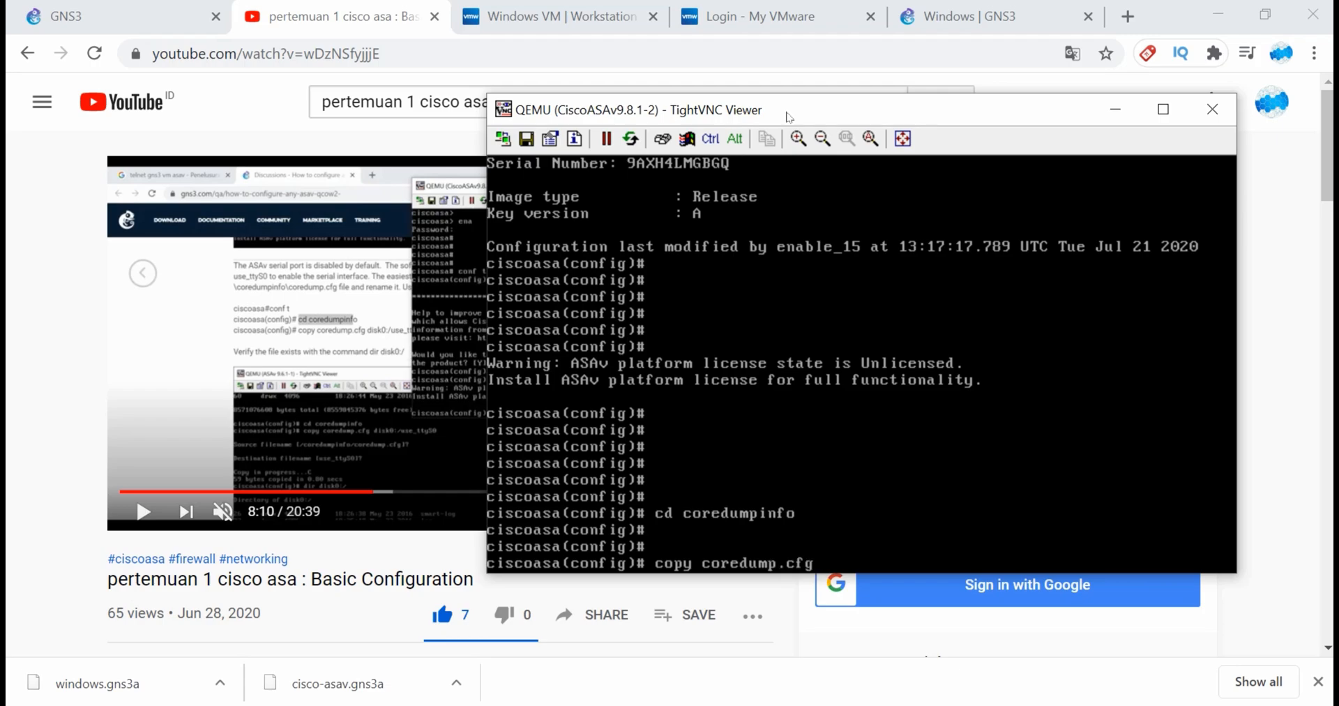
{"action": "type", "text": " disk0:/use_tty"}
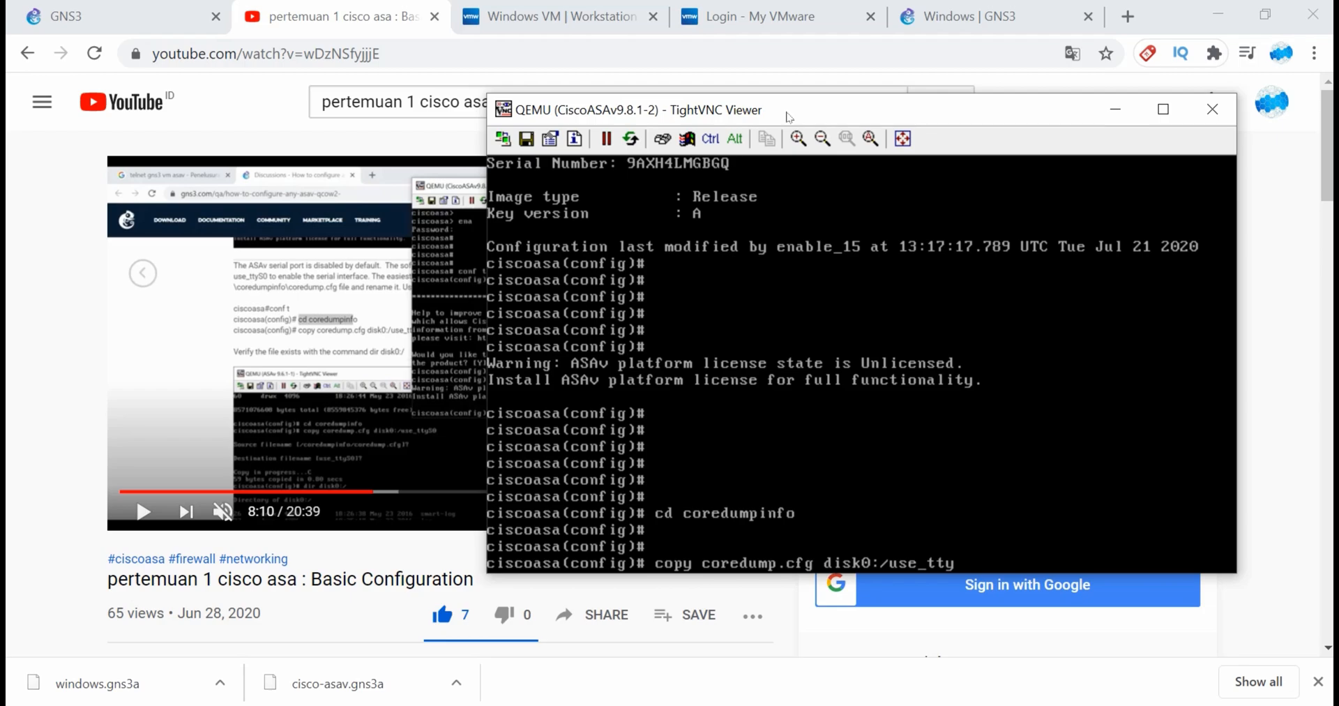
{"action": "left_click_drag", "start_coordinate": [746, 124], "coordinate": [971, 117]}
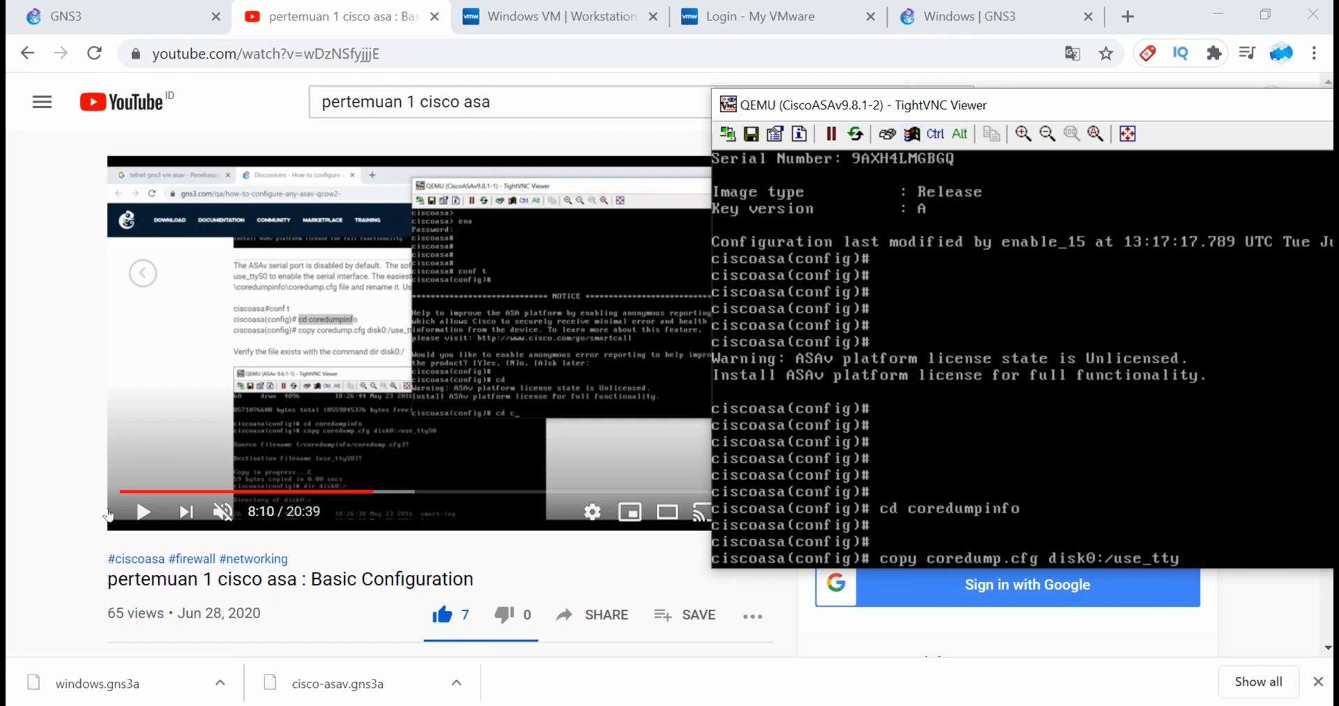
{"action": "left_click", "coordinate": [139, 513]}
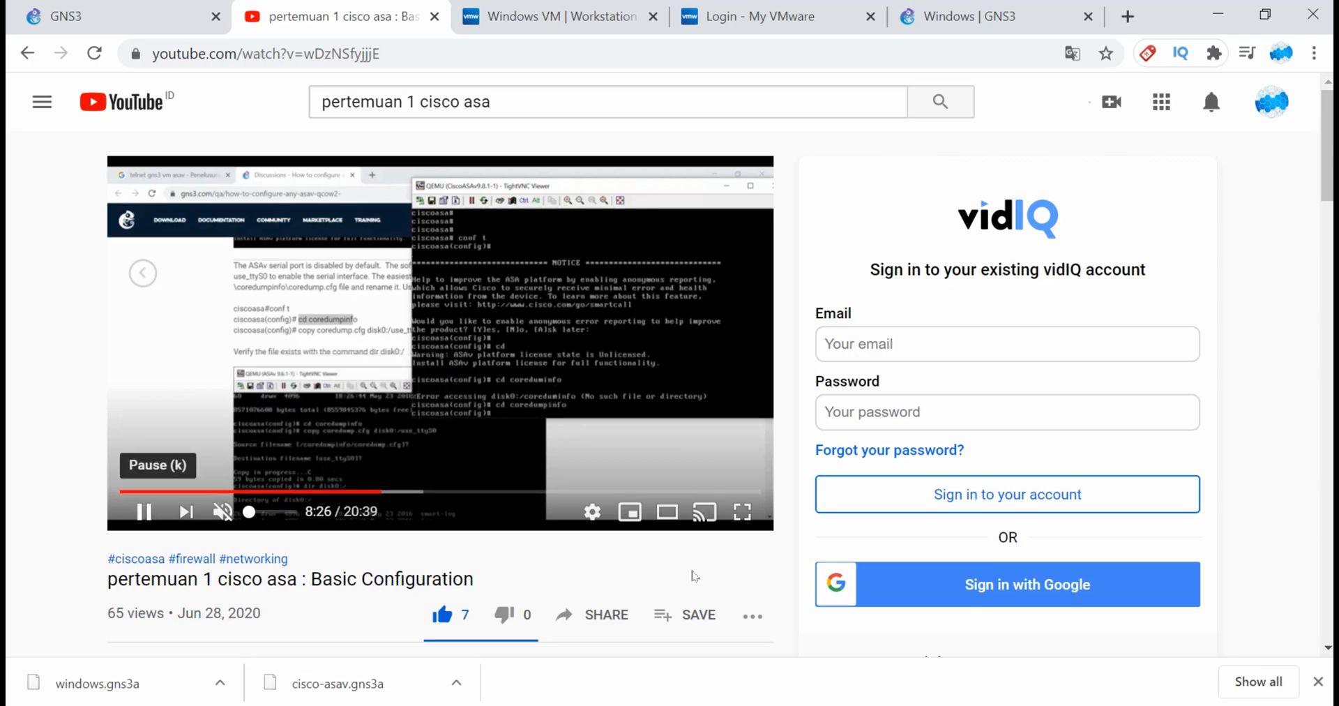
{"action": "left_click", "coordinate": [1011, 705]}
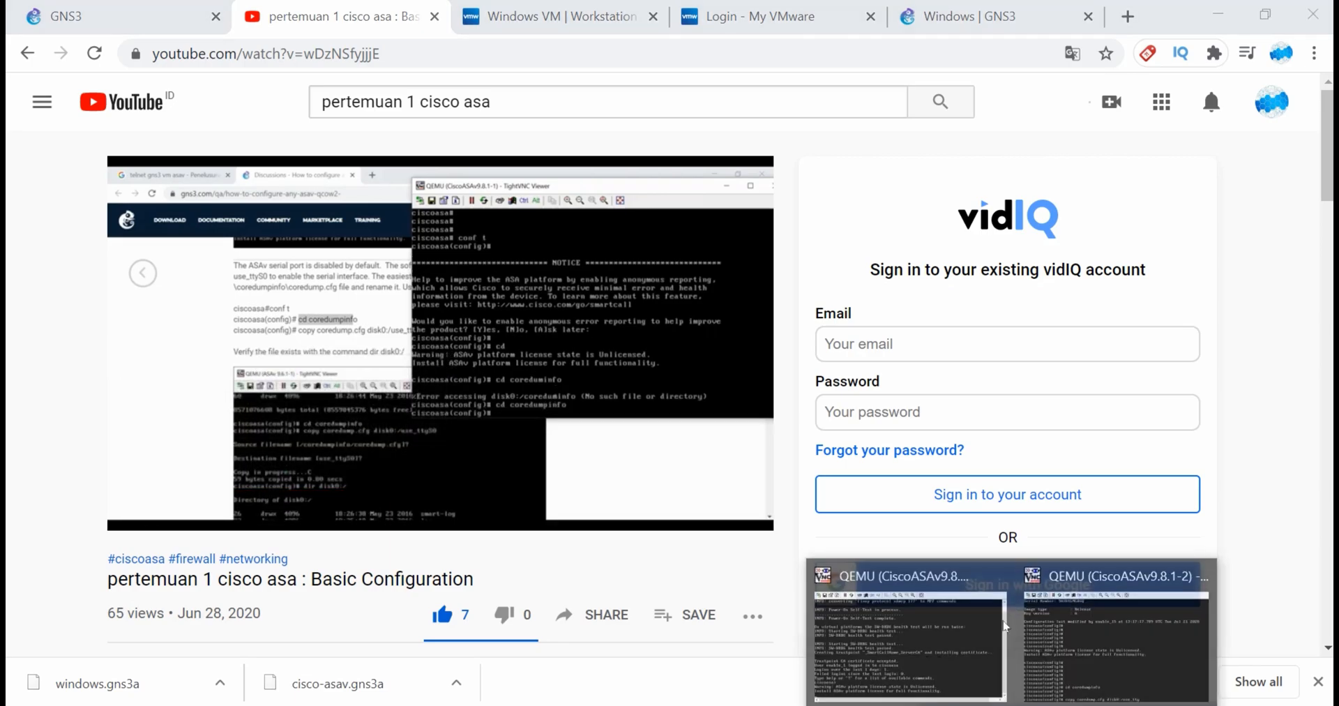
{"action": "left_click", "coordinate": [1120, 661]}
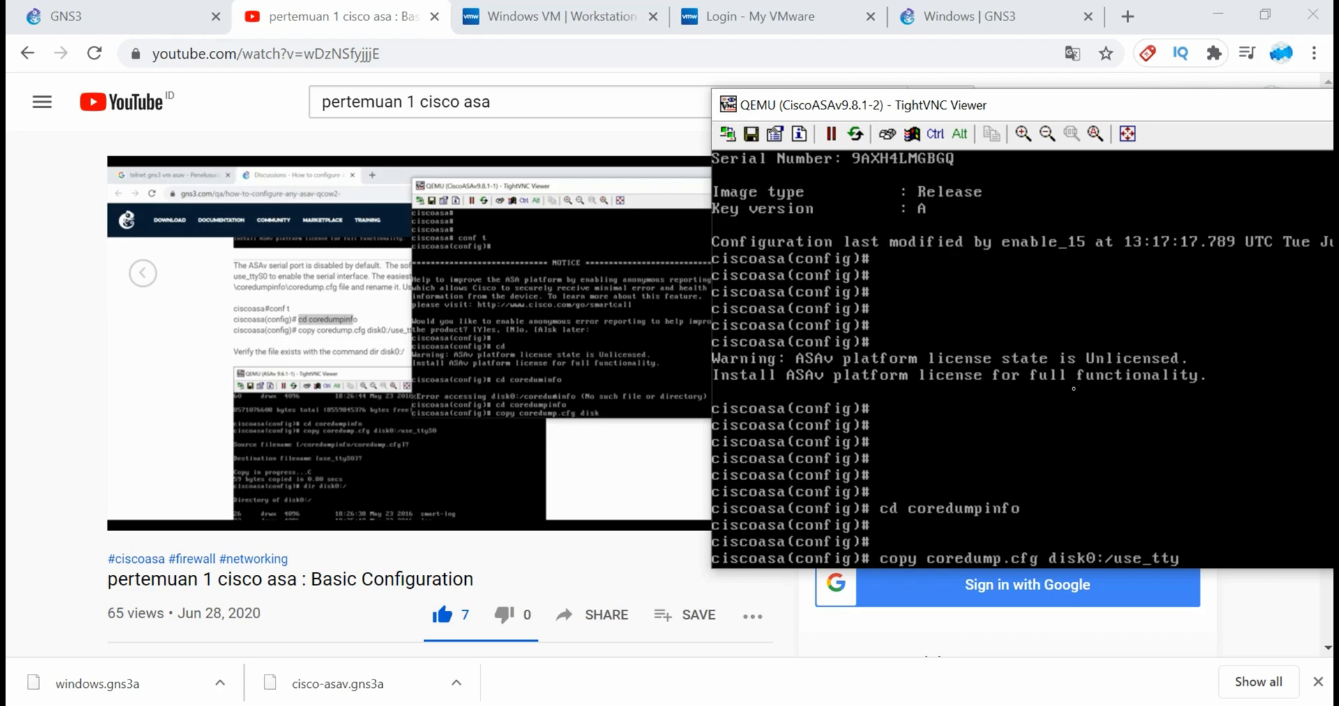
- Complete the destination as disk0:/use_ttyS0, run the copy command, and accept the default source and destination filenames
{"action": "type", "text": "S0"}
{"action": "key", "text": "Return"}
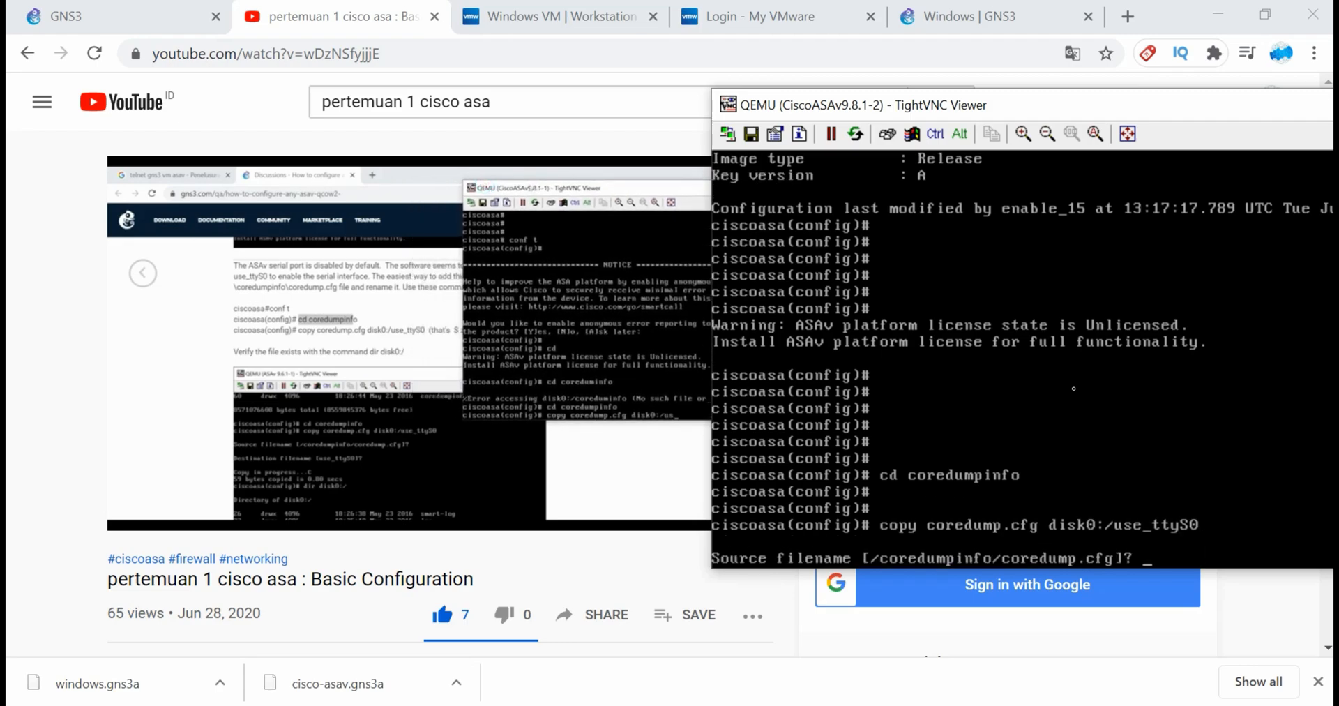
{"action": "key", "text": "Return"}
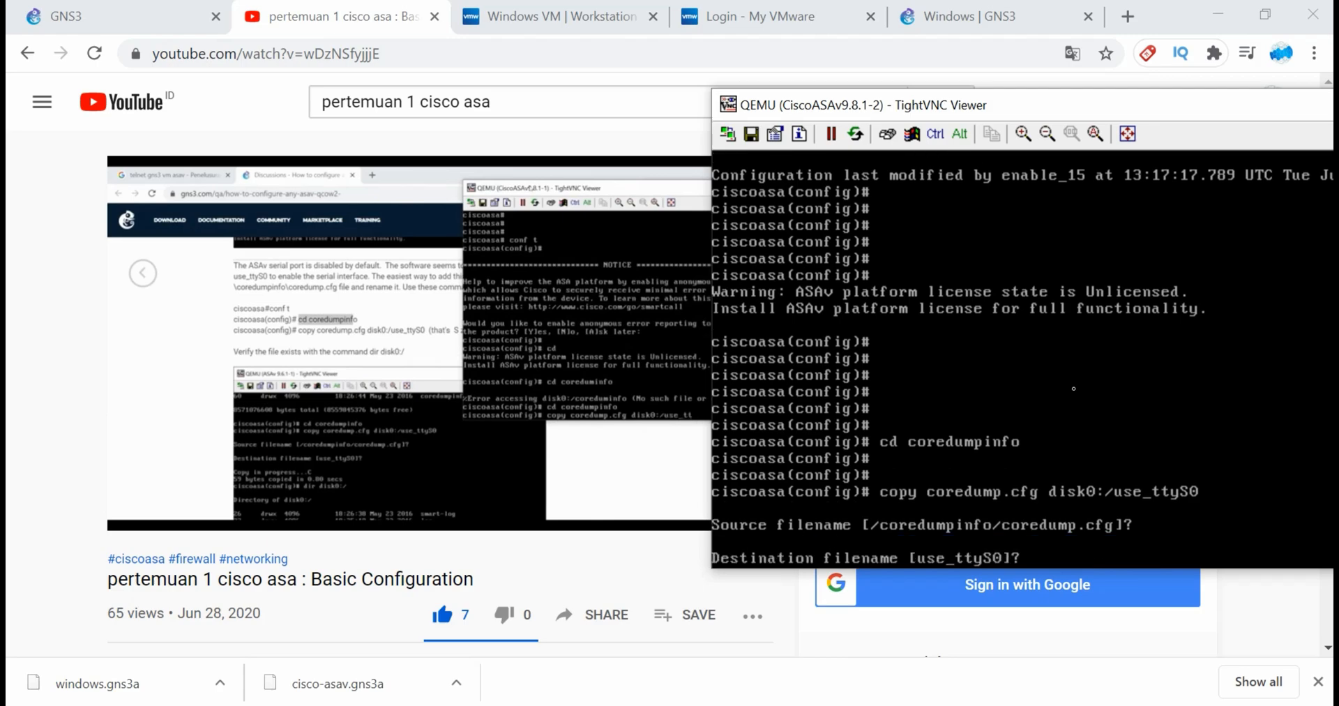
{"action": "key", "text": "Return"}
{"action": "key", "text": "Return"}
{"action": "key", "text": "Return"}
{"action": "key", "text": "Return"}
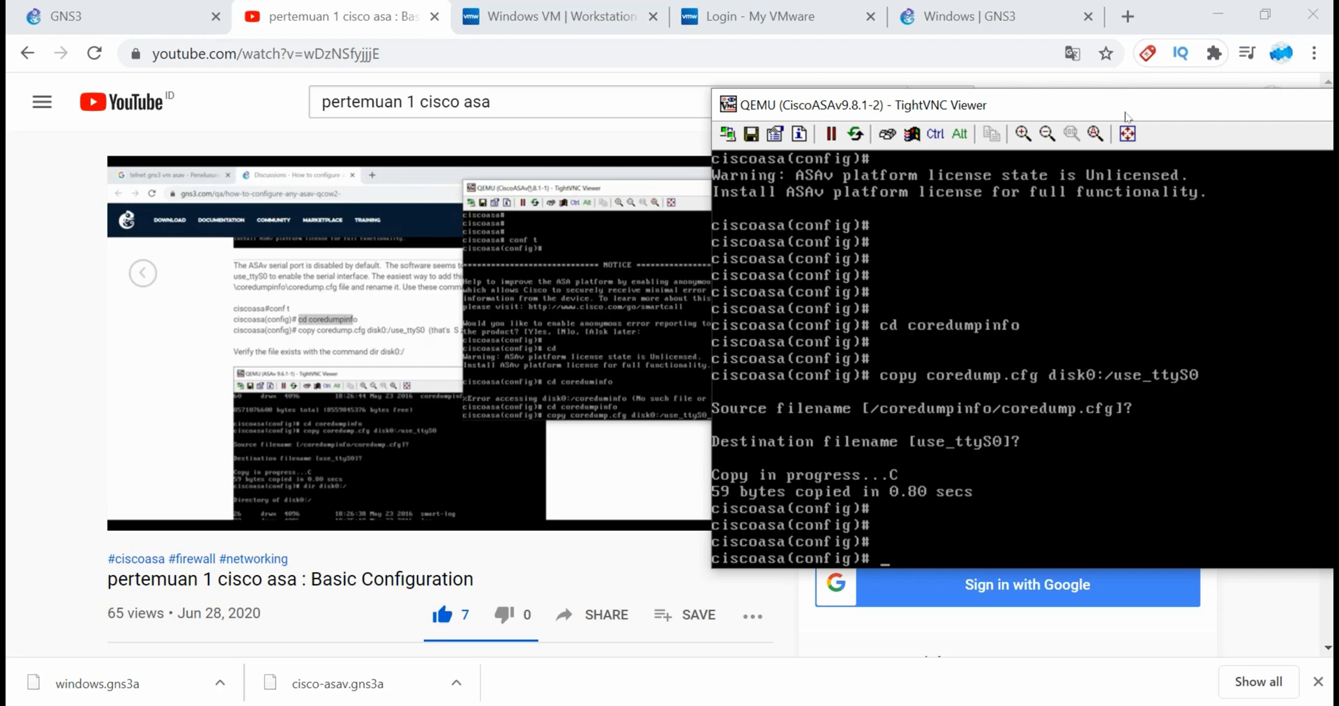
- Return to GNS3, close the CiscoASAv9.8.1-2 console and stop that node
{"action": "left_click_drag", "start_coordinate": [1127, 117], "coordinate": [986, 93]}
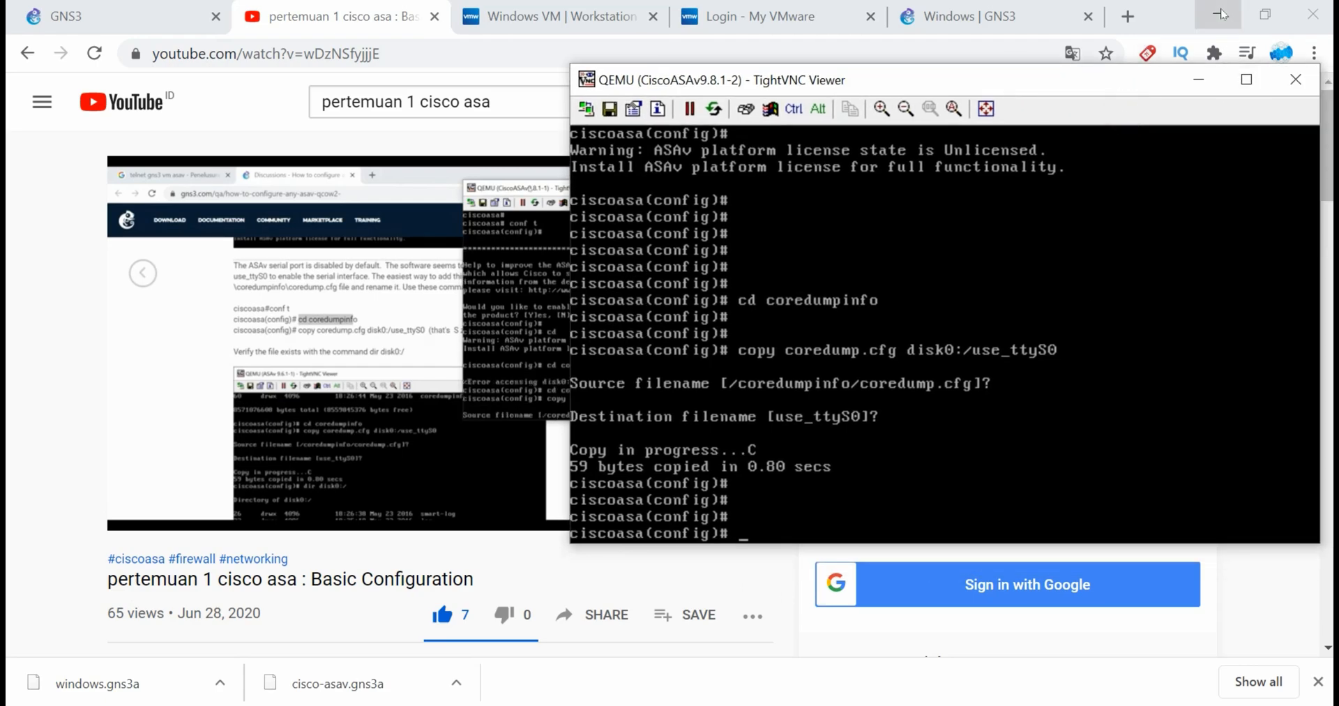
{"action": "key", "text": "alt+Tab"}
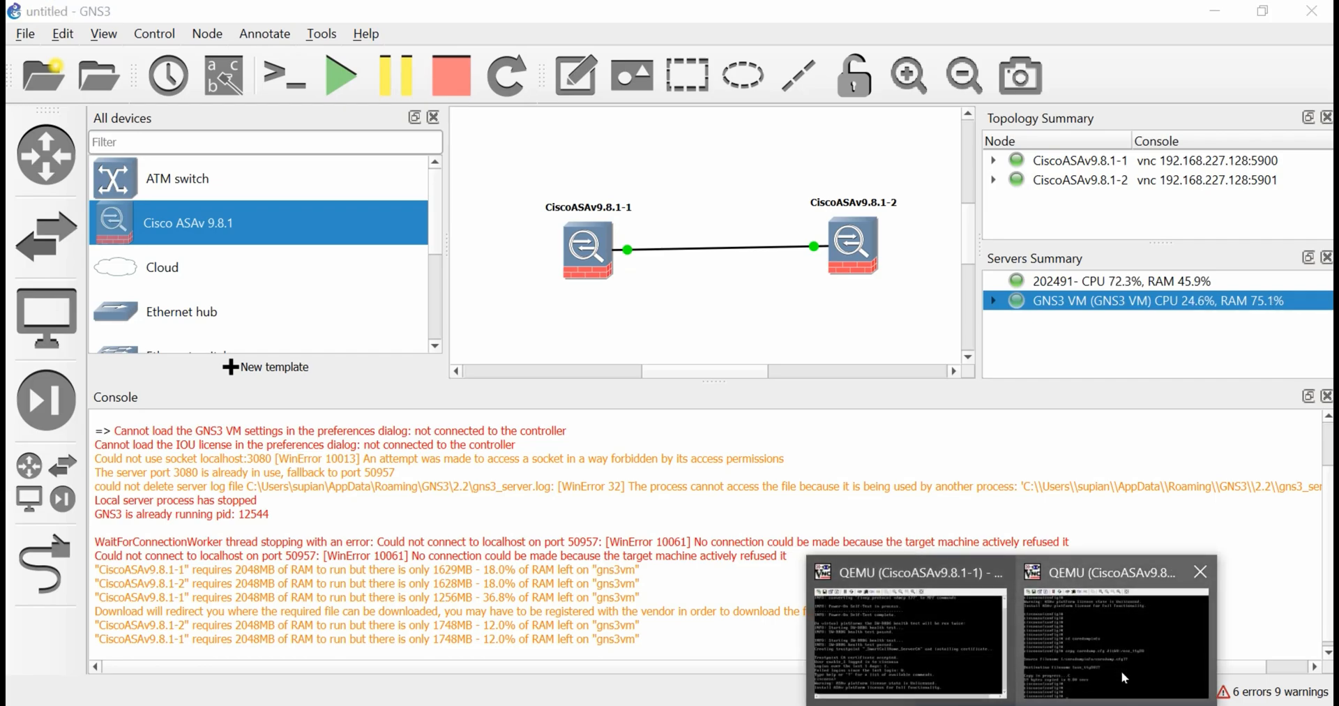
{"action": "left_click", "coordinate": [1121, 666]}
{"action": "left_click", "coordinate": [1295, 81]}
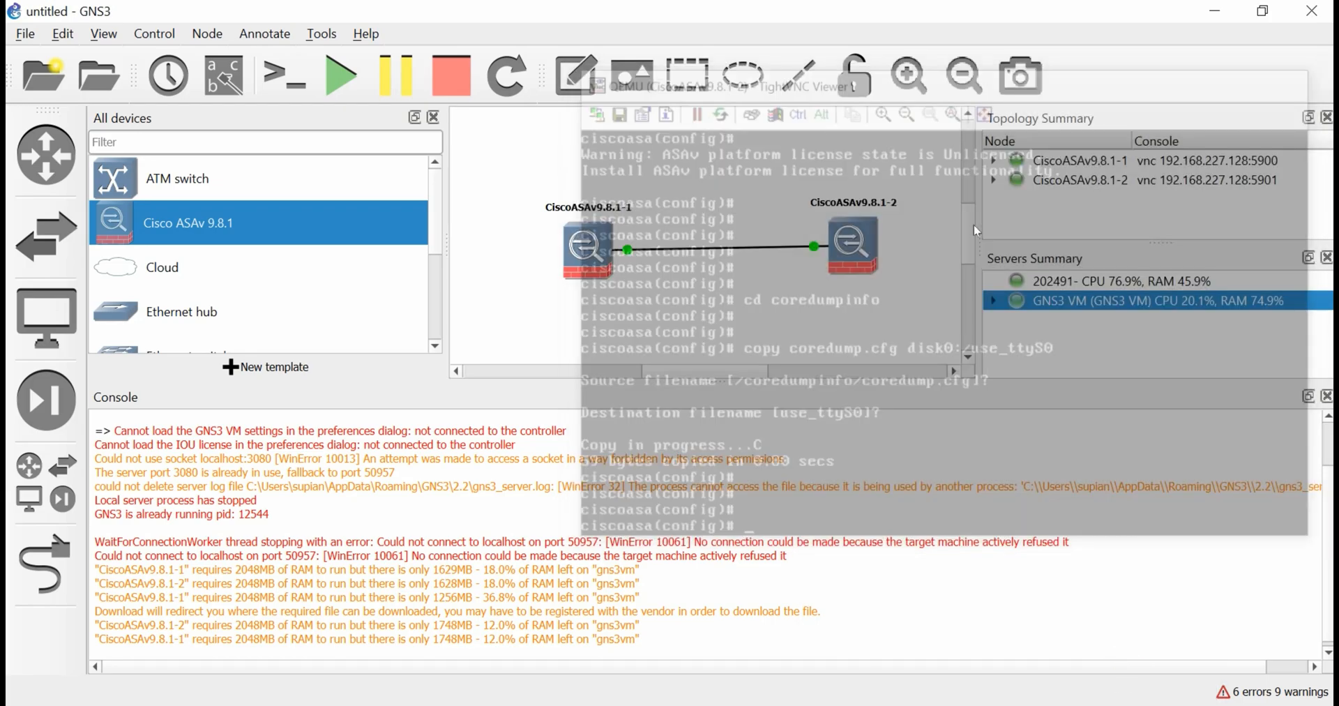
{"action": "right_click", "coordinate": [858, 239]}
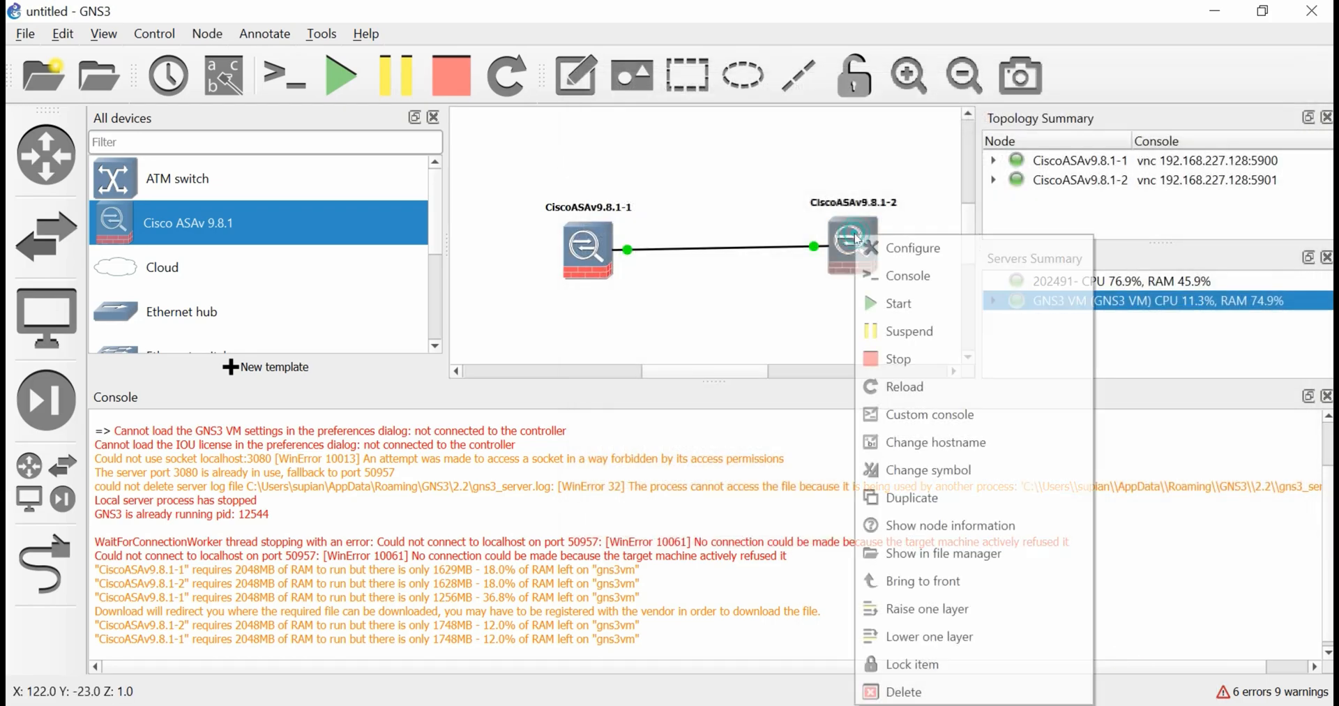
{"action": "left_click", "coordinate": [880, 358]}
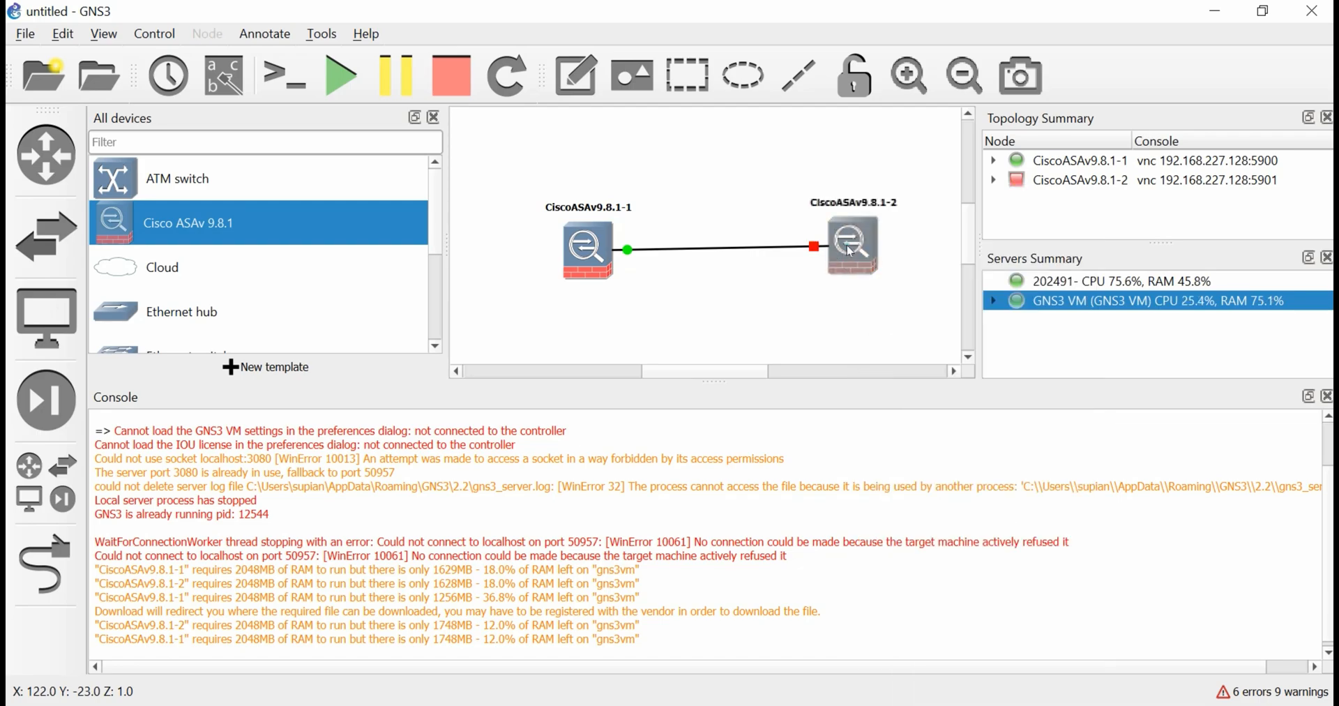
- Set the console type of CiscoASAv9.8.1-2 to telnet in its node configuration and apply the change
{"action": "right_click", "coordinate": [848, 246]}
{"action": "left_click", "coordinate": [891, 268]}
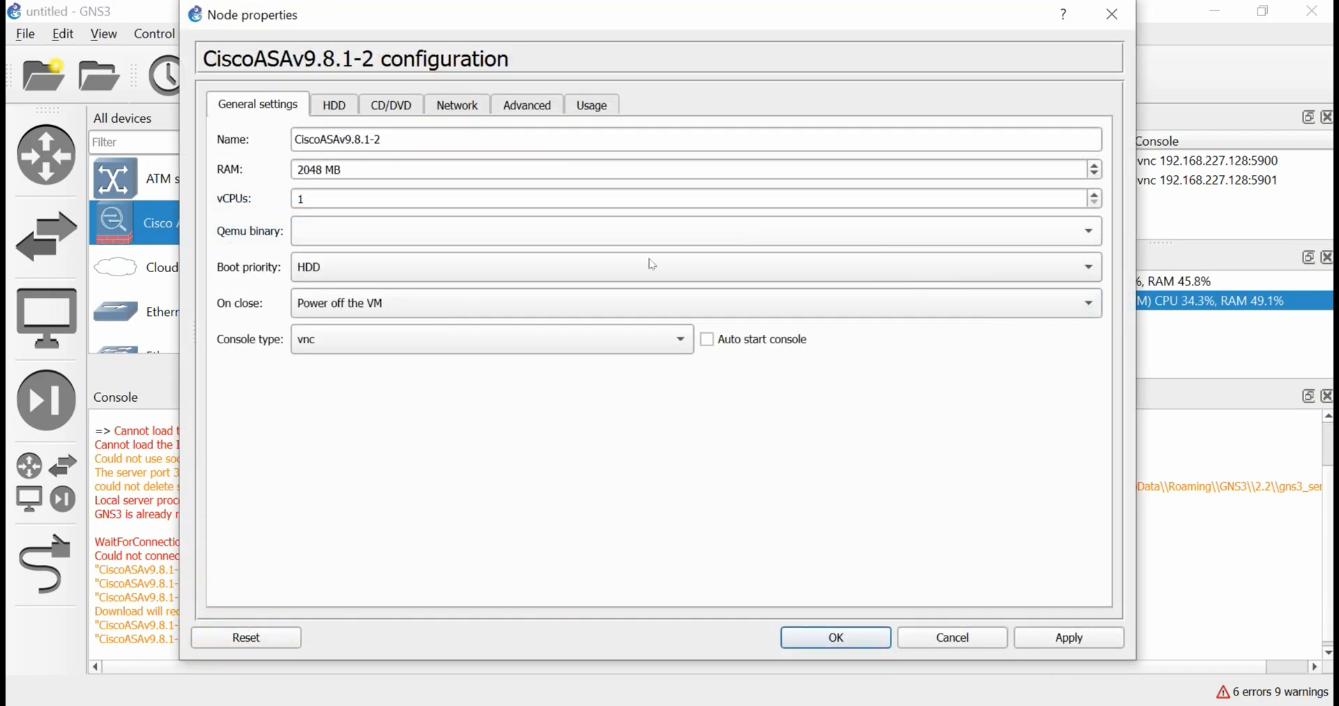
{"action": "left_click", "coordinate": [316, 343]}
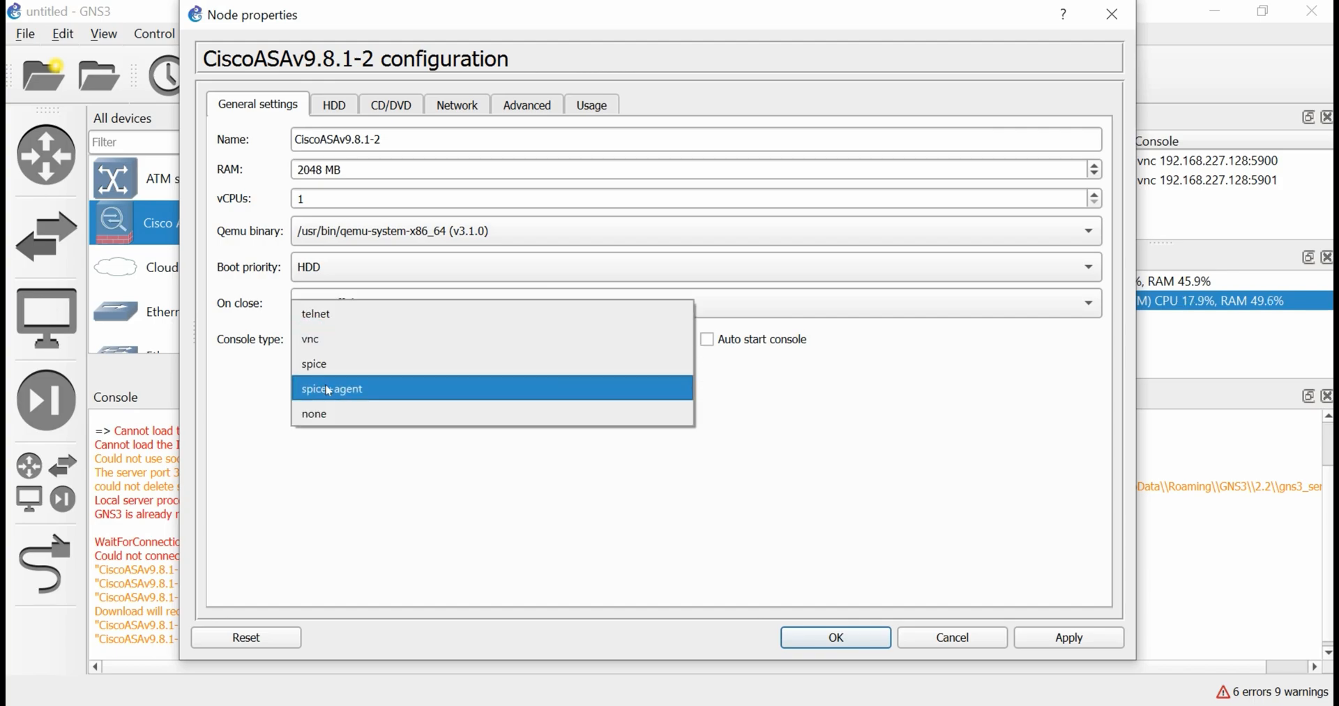
{"action": "left_click", "coordinate": [342, 319]}
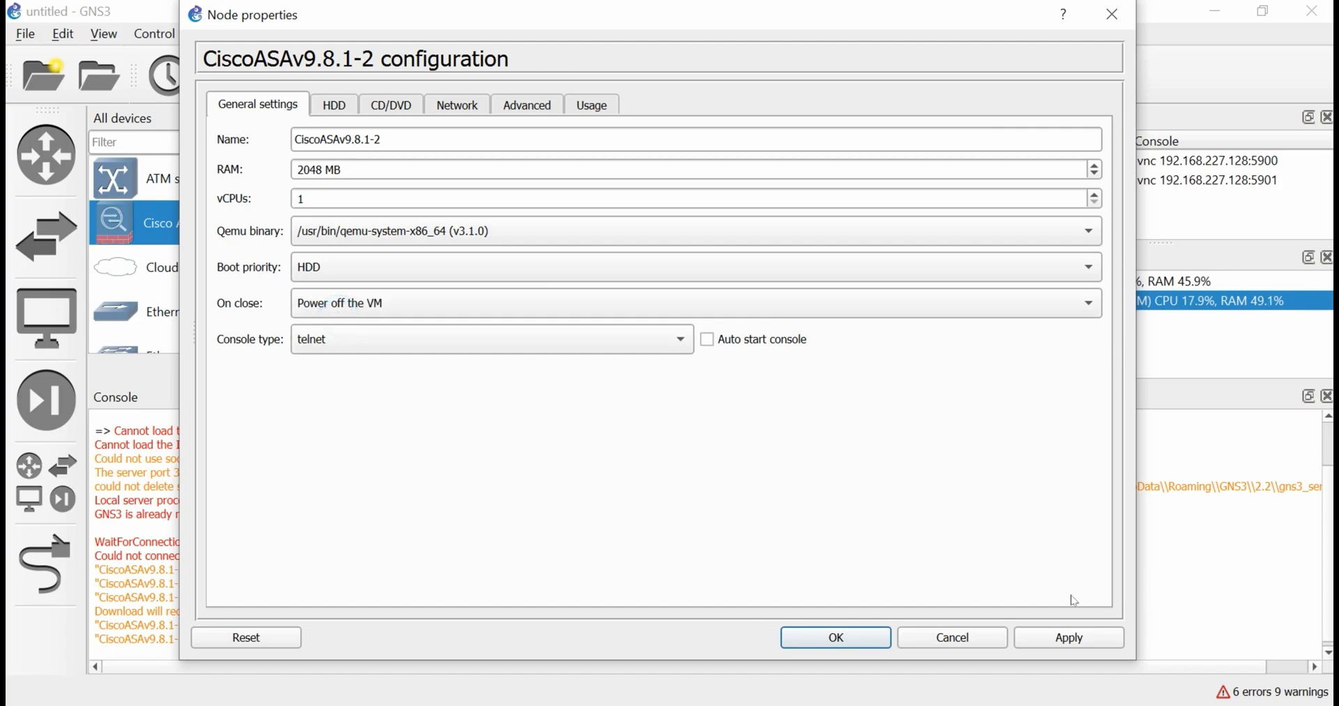
{"action": "left_click", "coordinate": [1087, 636]}
{"action": "left_click", "coordinate": [876, 635]}
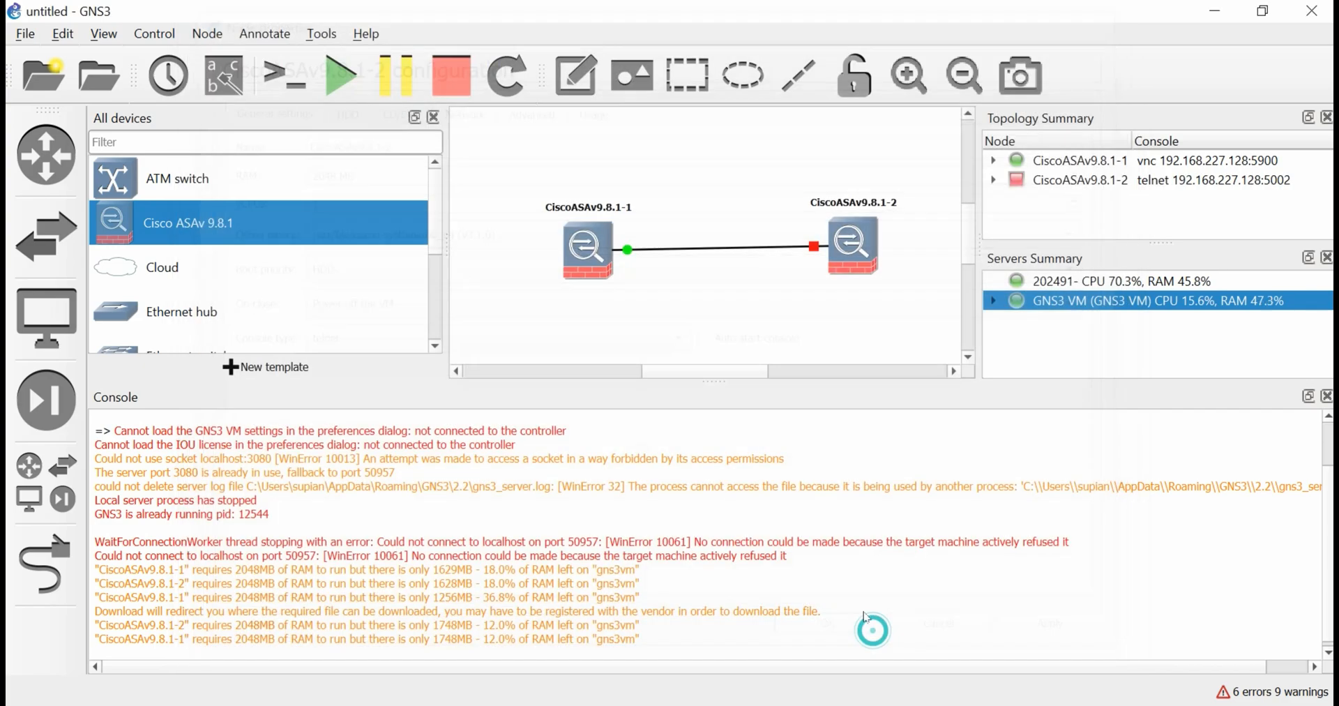
- Start CiscoASAv9.8.1-2 again, open its telnet console in Solar-PuTTY and move the console window aside
{"action": "right_click", "coordinate": [853, 238]}
{"action": "left_click", "coordinate": [882, 306]}
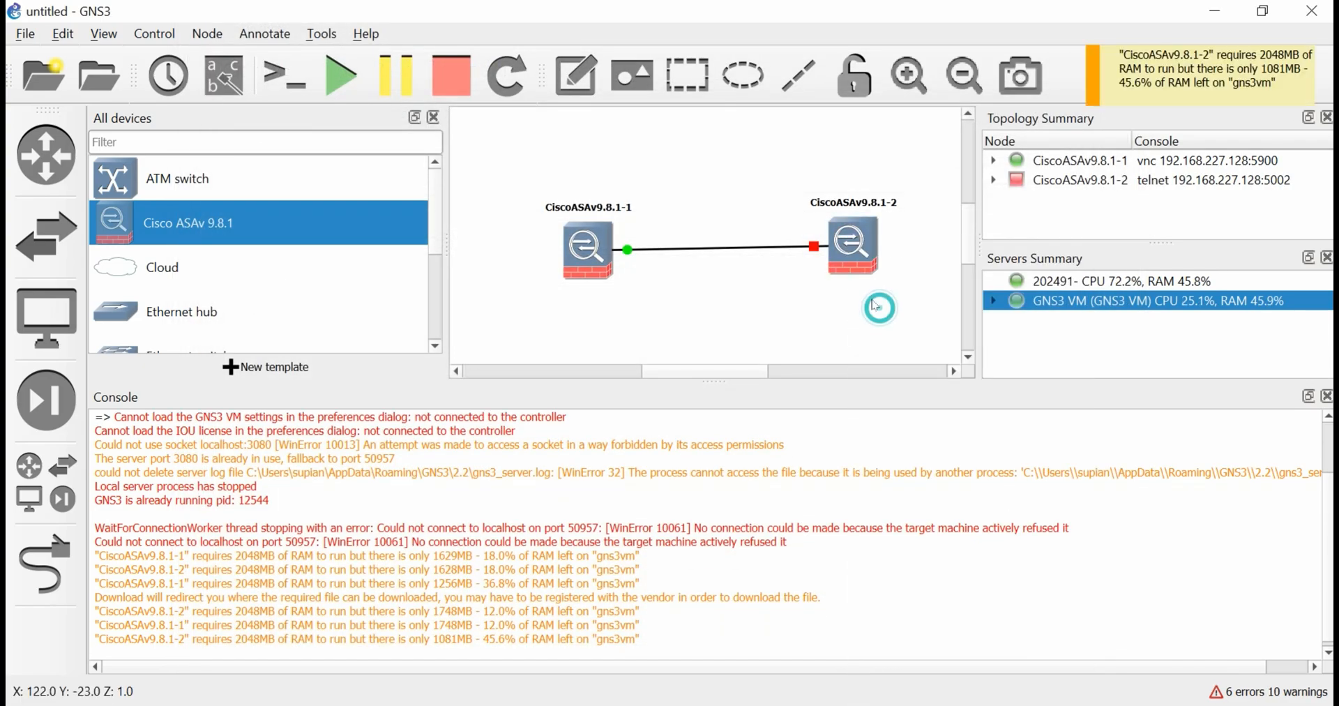
{"action": "right_click", "coordinate": [857, 235]}
{"action": "left_click", "coordinate": [884, 275]}
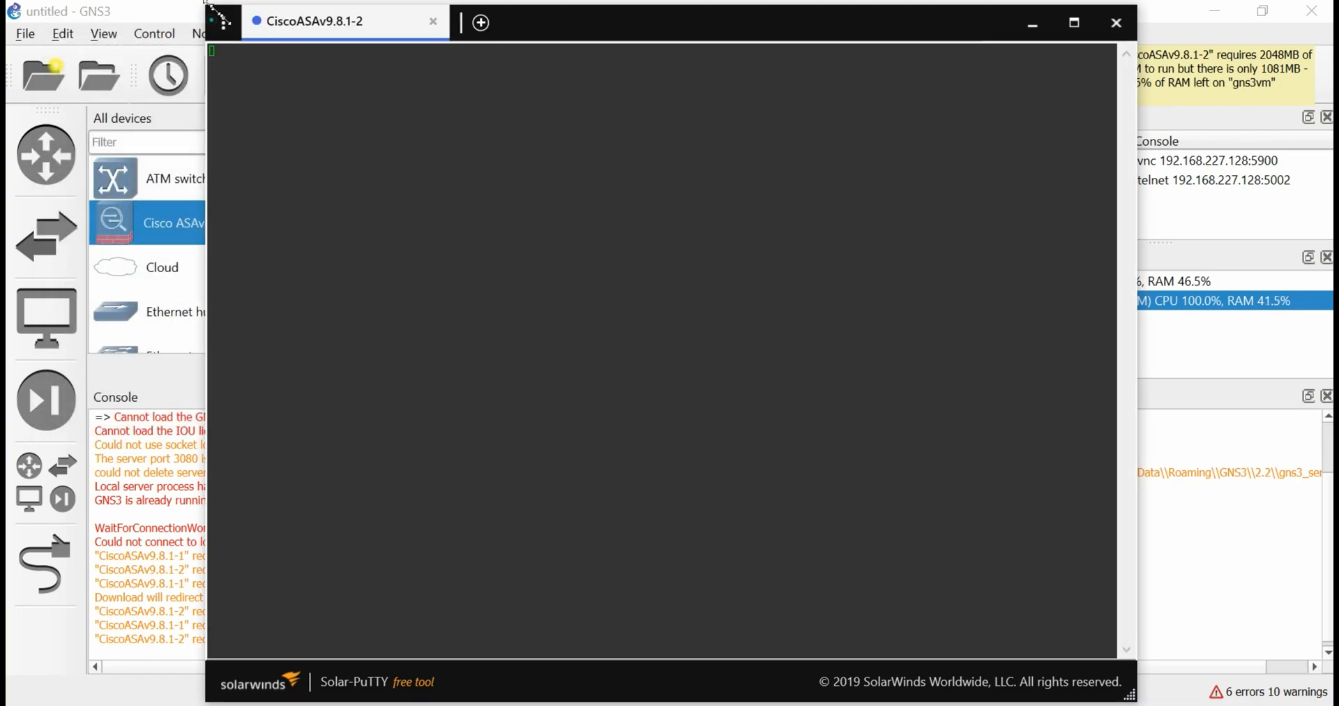
{"action": "left_click_drag", "start_coordinate": [210, 3], "coordinate": [374, 143]}
{"action": "left_click_drag", "start_coordinate": [723, 180], "coordinate": [923, 114]}
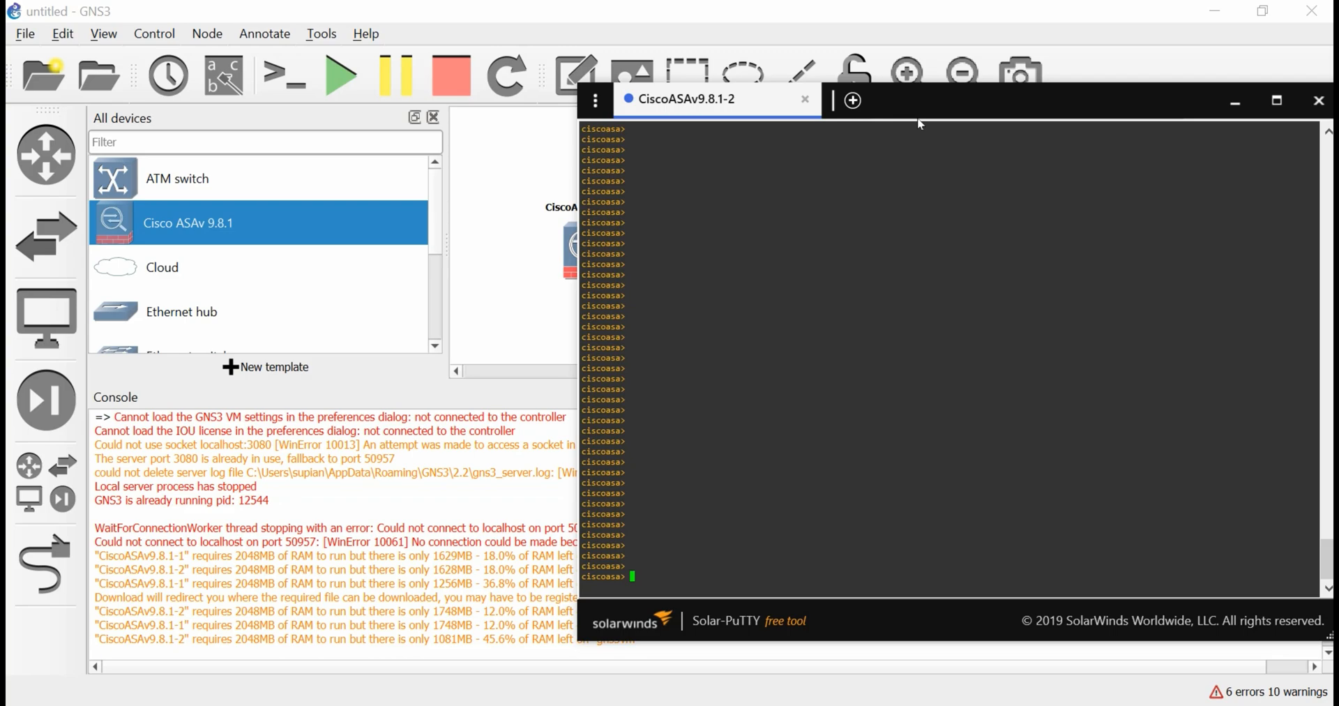
- Check the GNS3 version in the About information, close it and select both ASAv nodes in the topology
{"action": "left_click", "coordinate": [357, 35]}
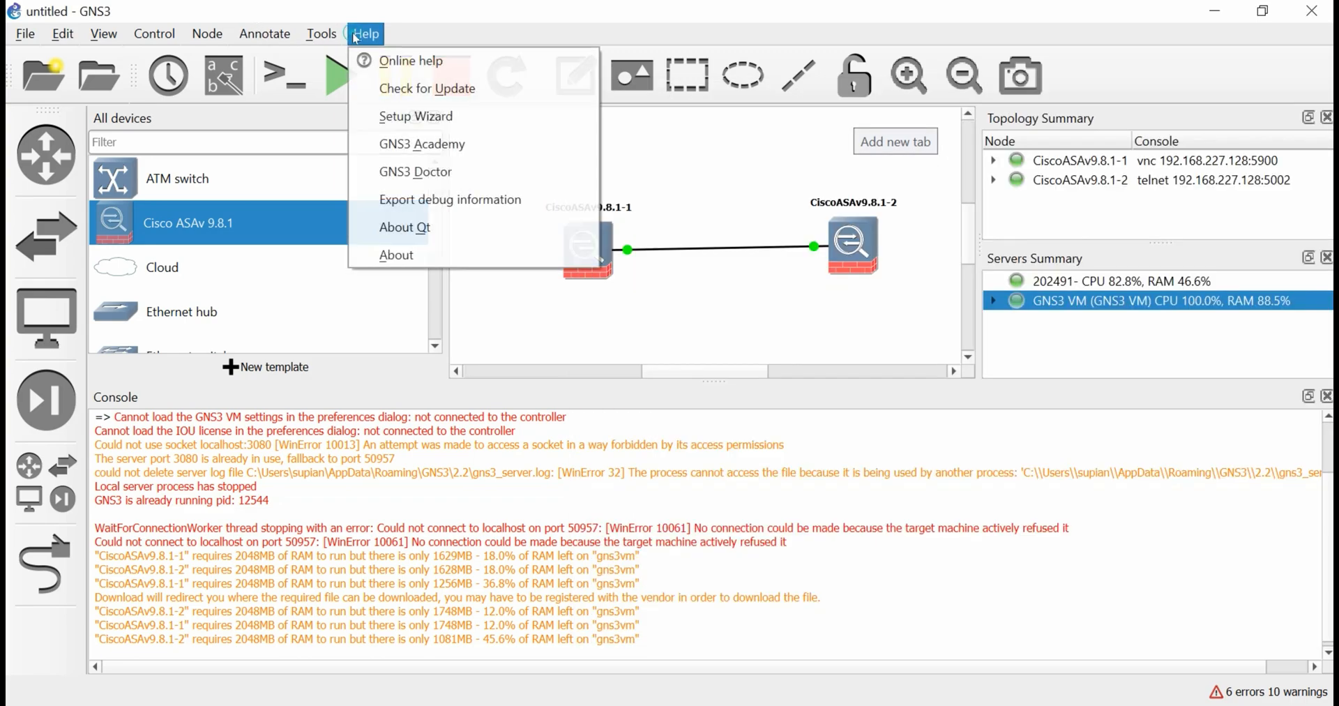
{"action": "left_click", "coordinate": [417, 253]}
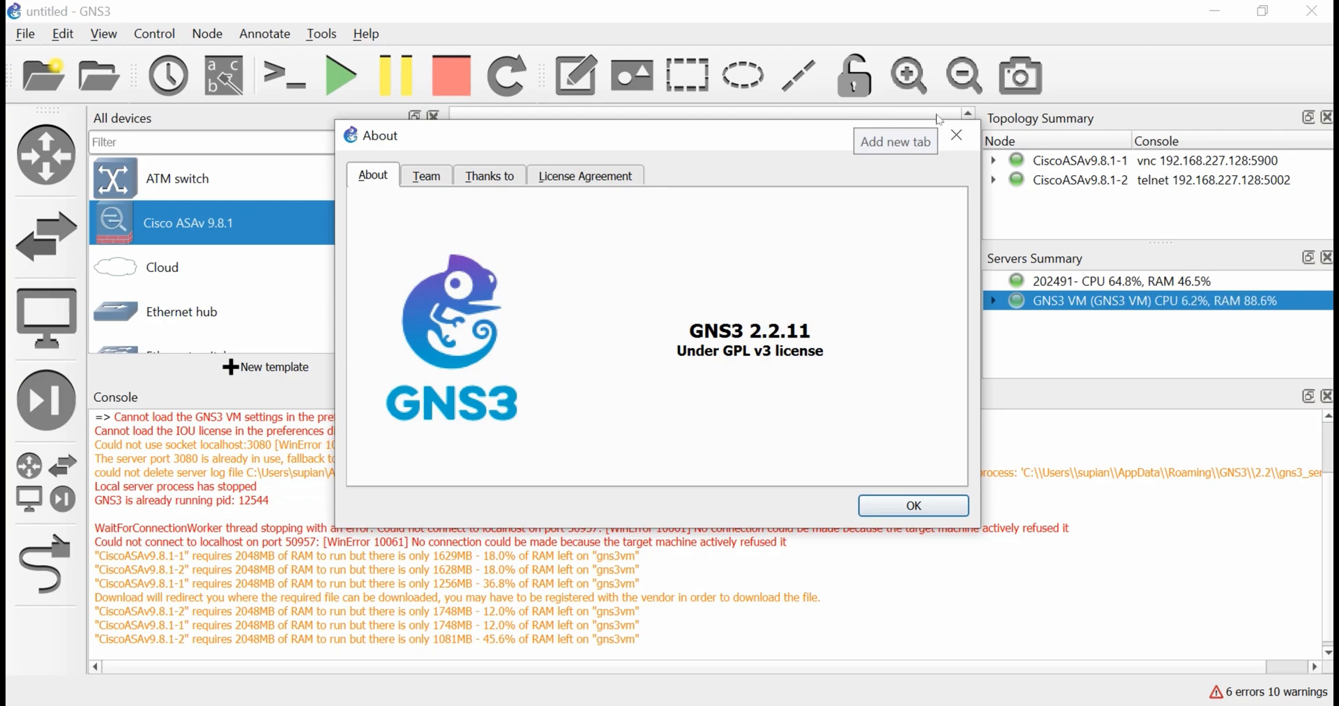
{"action": "left_click", "coordinate": [955, 135]}
{"action": "left_click_drag", "start_coordinate": [502, 174], "coordinate": [976, 357]}
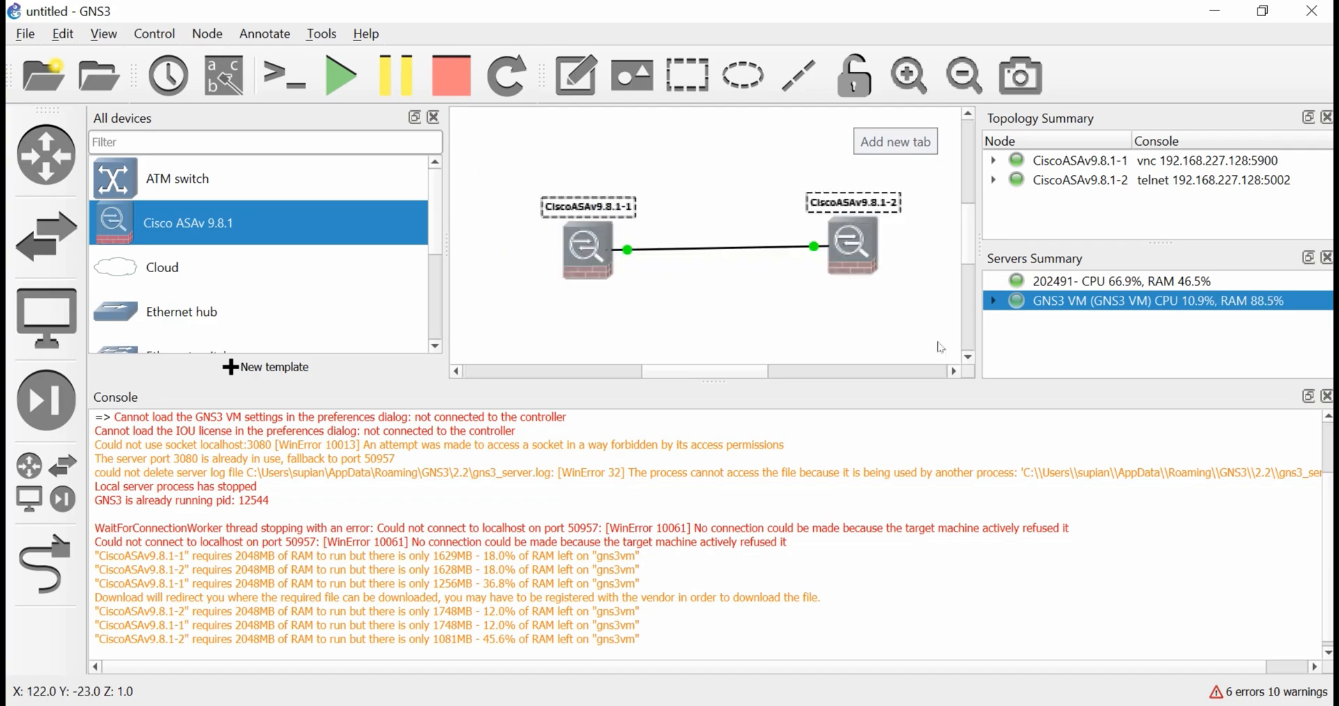